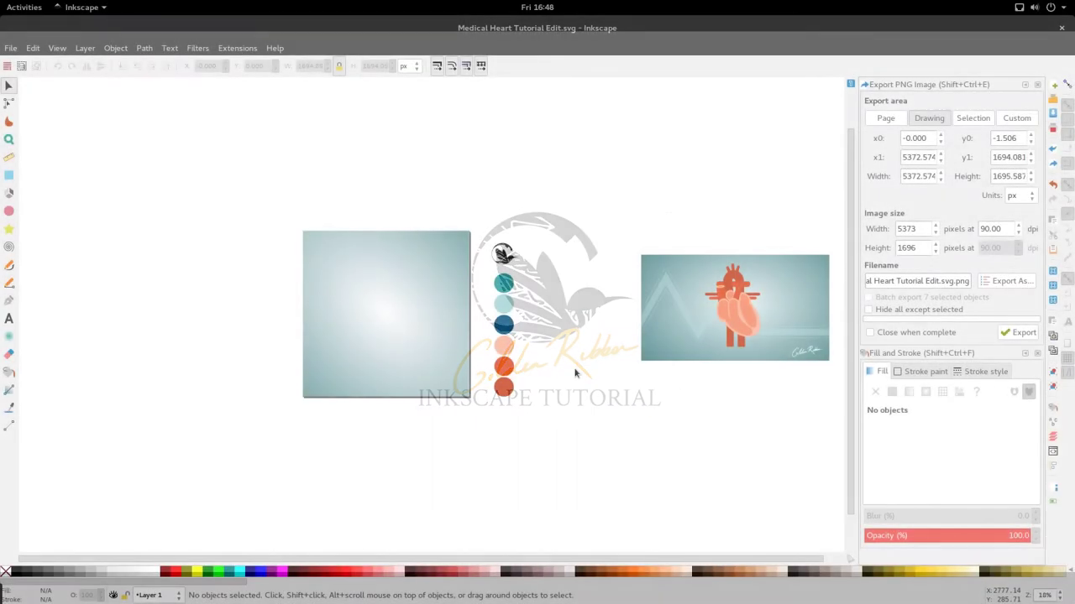
# Step: Examine the square background, the logo with its colour swatches, and the reference heart illustration
pyautogui.scroll(1, 575, 373)
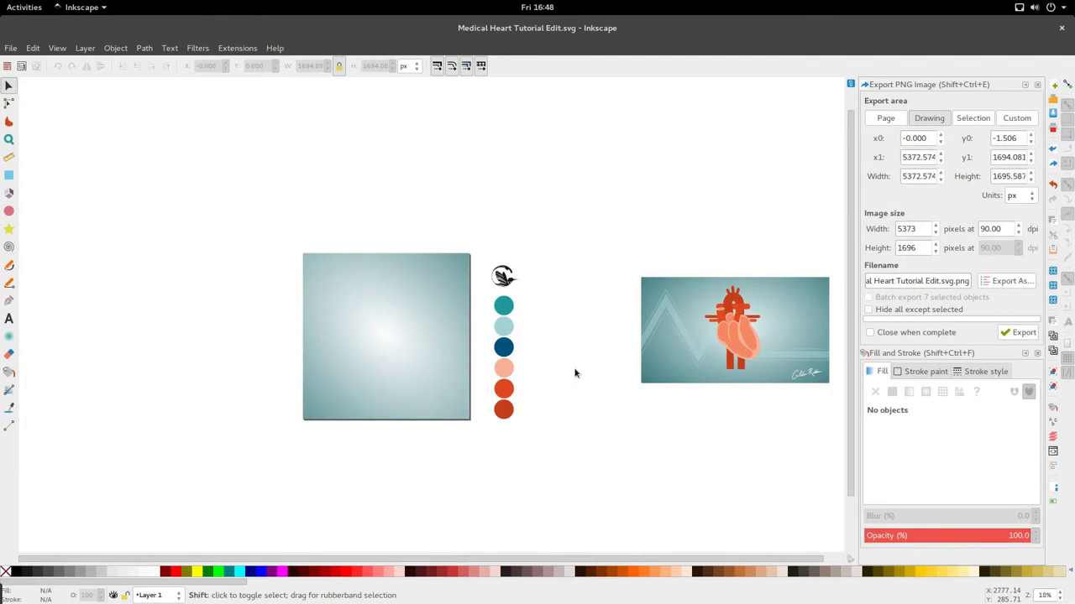
pyautogui.hscroll(-1, 575, 372)
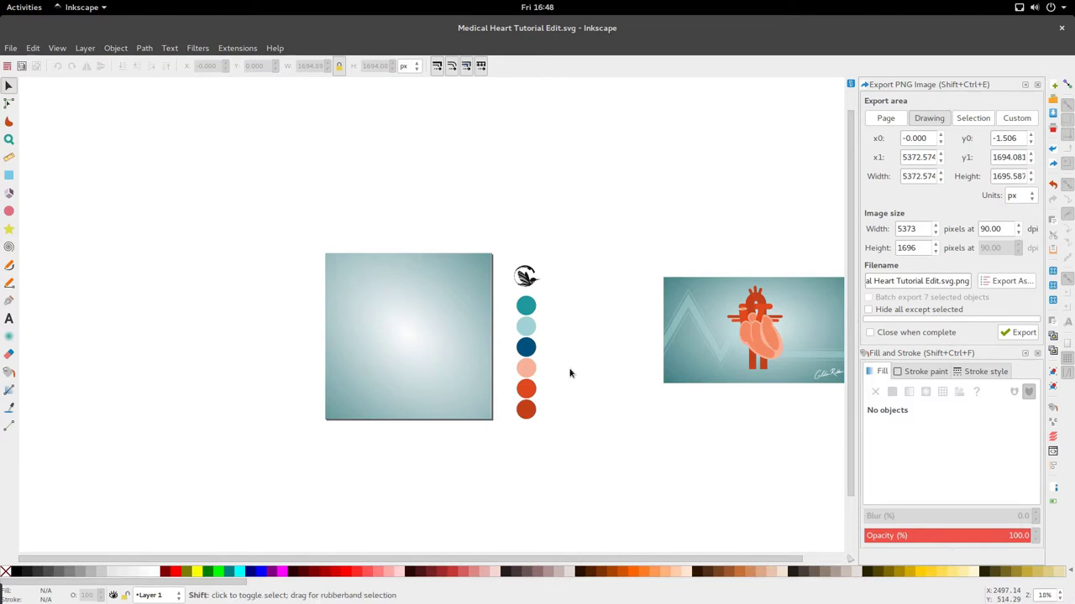
pyautogui.hscroll(2, 558, 370)
pyautogui.hscroll(-3, 557, 370)
pyautogui.scroll(1, 747, 353)
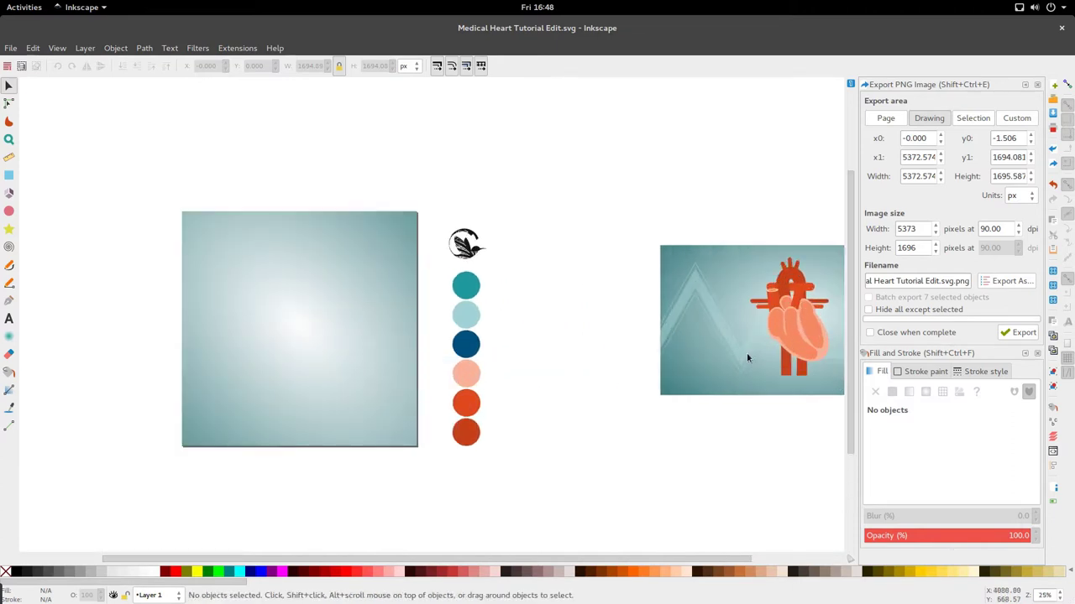
pyautogui.hscroll(4, 692, 350)
pyautogui.scroll(4, 623, 327)
pyautogui.scroll(3, 388, 321)
pyautogui.scroll(-4, 388, 326)
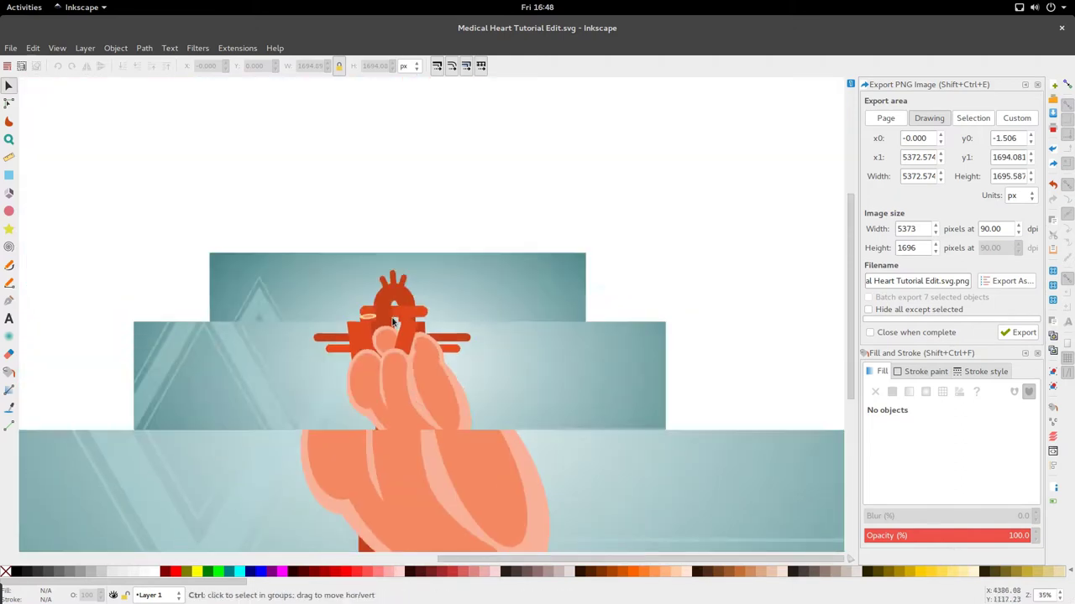
pyautogui.hscroll(-3, 412, 340)
# Step: Move the reference heart illustration closer to the colour swatches, to about X 2467 px
pyautogui.moveTo(444, 231); pyautogui.dragTo(828, 473)
pyautogui.moveTo(708, 411); pyautogui.dragTo(577, 400)
pyautogui.hscroll(-6, 594, 409)
pyautogui.moveTo(514, 490); pyautogui.dragTo(445, 239)
pyautogui.click(464, 241)
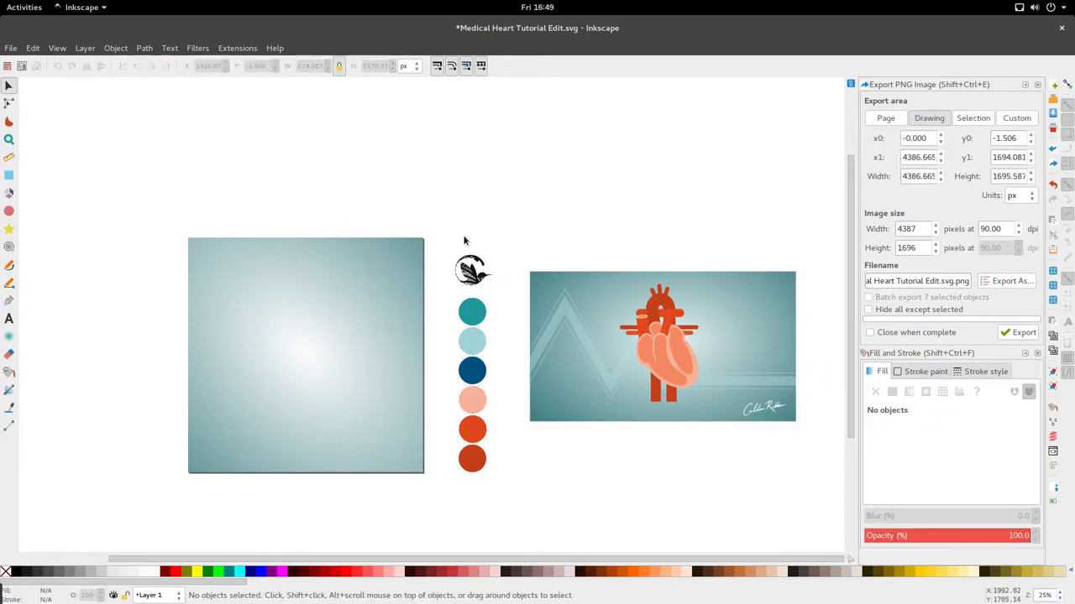
# Step: Examine the shapes of the reference heart up close and compare the illustration with the swatches and the square background
pyautogui.scroll(4, 701, 394)
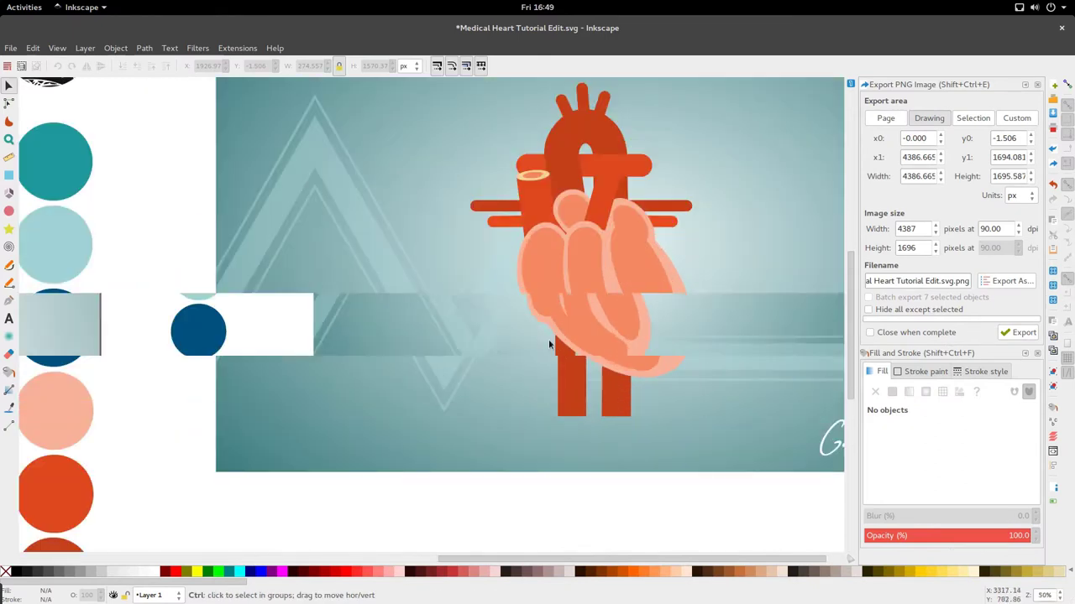
pyautogui.scroll(-3, 547, 344)
pyautogui.scroll(3, 553, 248)
pyautogui.scroll(-3, 553, 248)
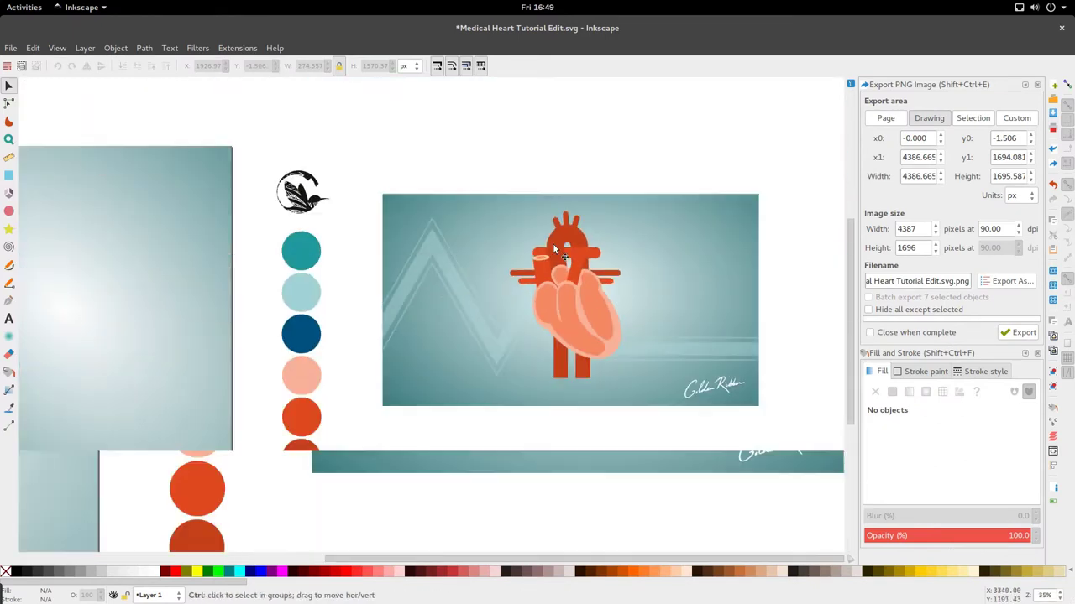
pyautogui.hscroll(-5, 553, 248)
pyautogui.hscroll(5, 554, 248)
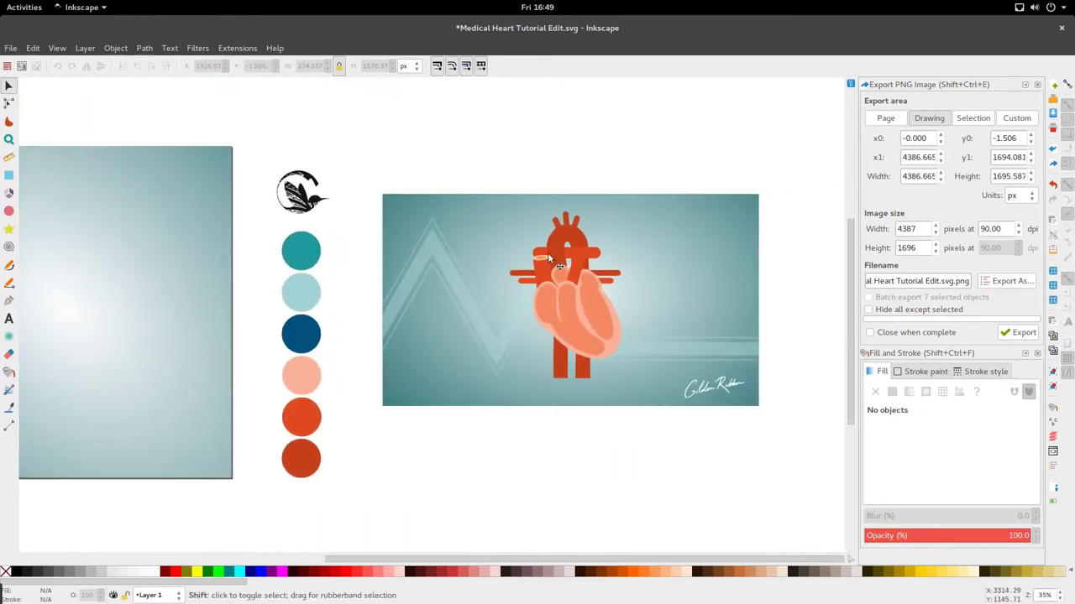
pyautogui.hscroll(-4, 538, 267)
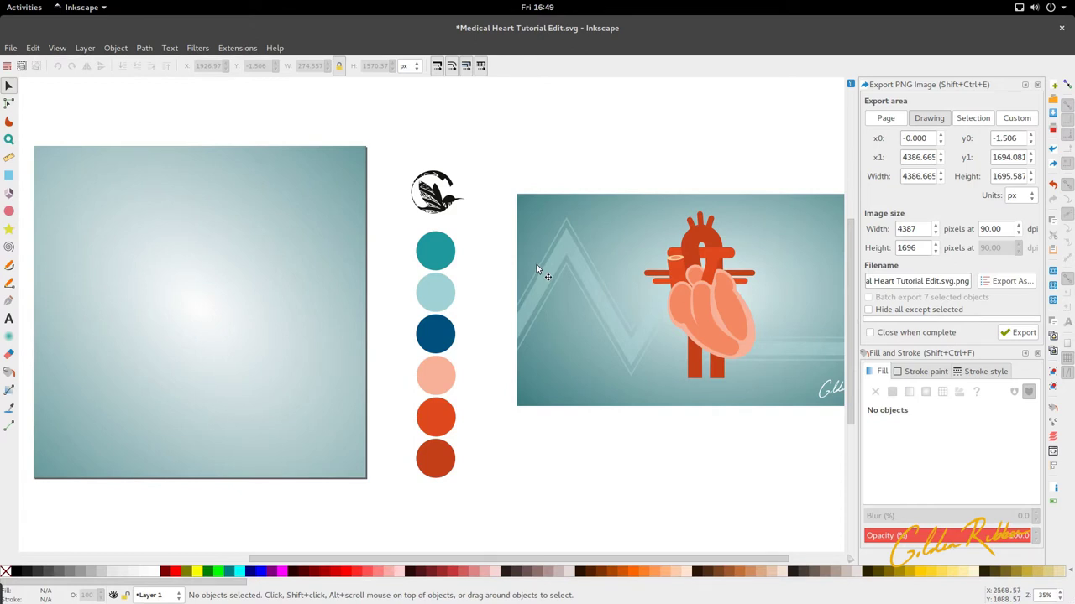
pyautogui.hscroll(-3, 565, 270)
pyautogui.hscroll(4, 681, 355)
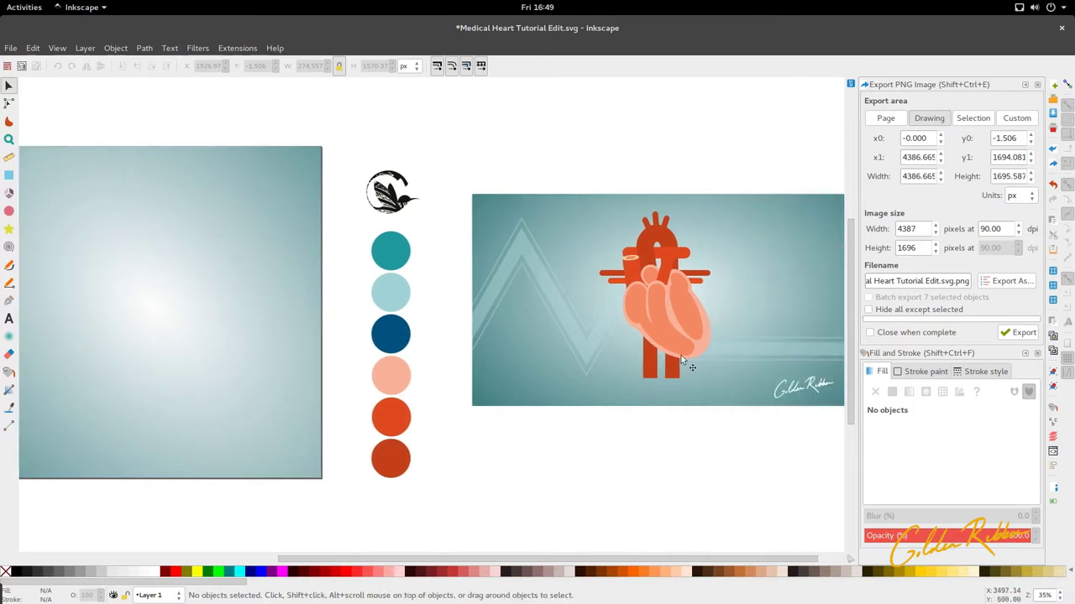
pyautogui.hscroll(-2, 583, 189)
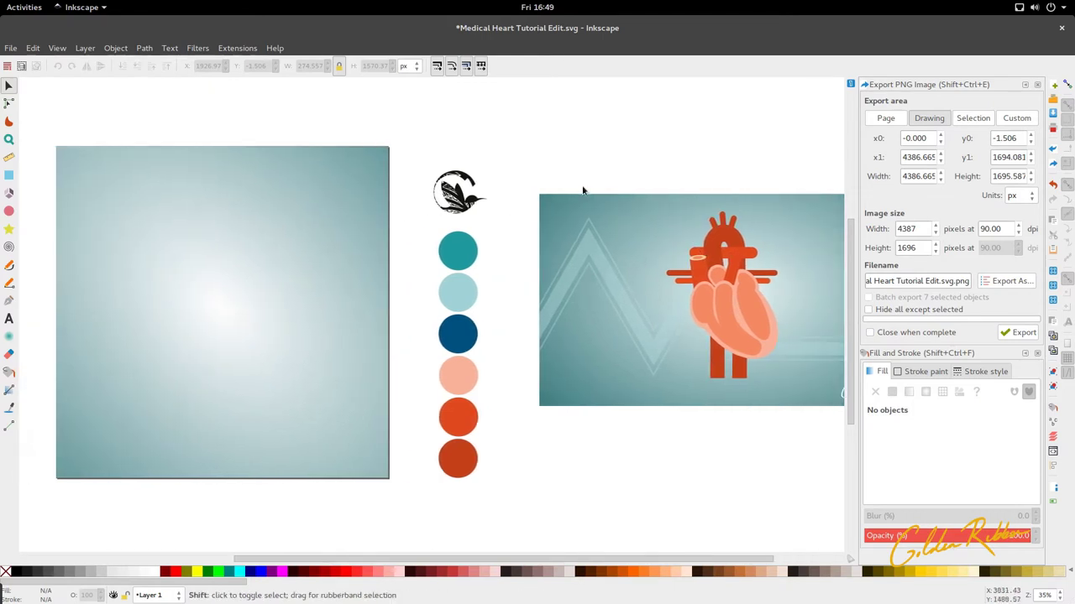
pyautogui.hscroll(2, 582, 190)
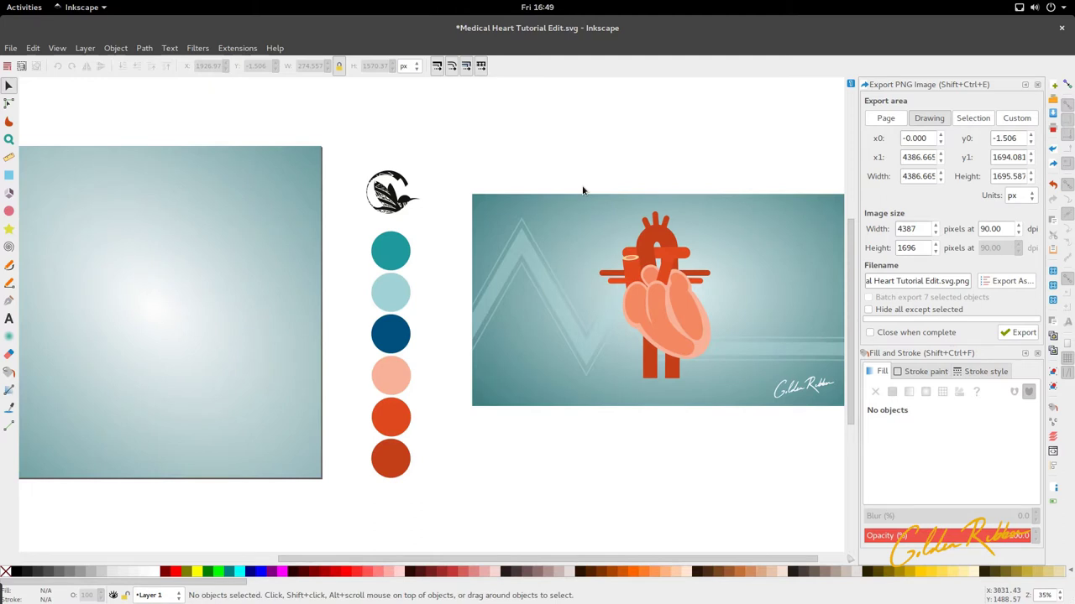
pyautogui.hscroll(-4, 583, 190)
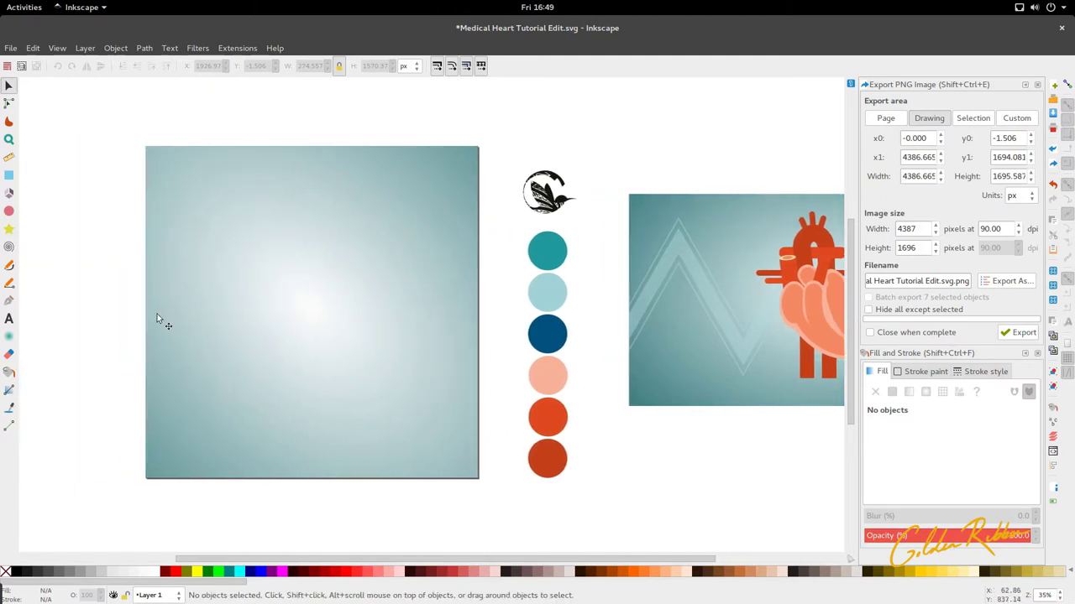
# Step: Move the logo and all six colour swatches together slightly upward beside the square background, to about Y 56 px
pyautogui.click(156, 318)
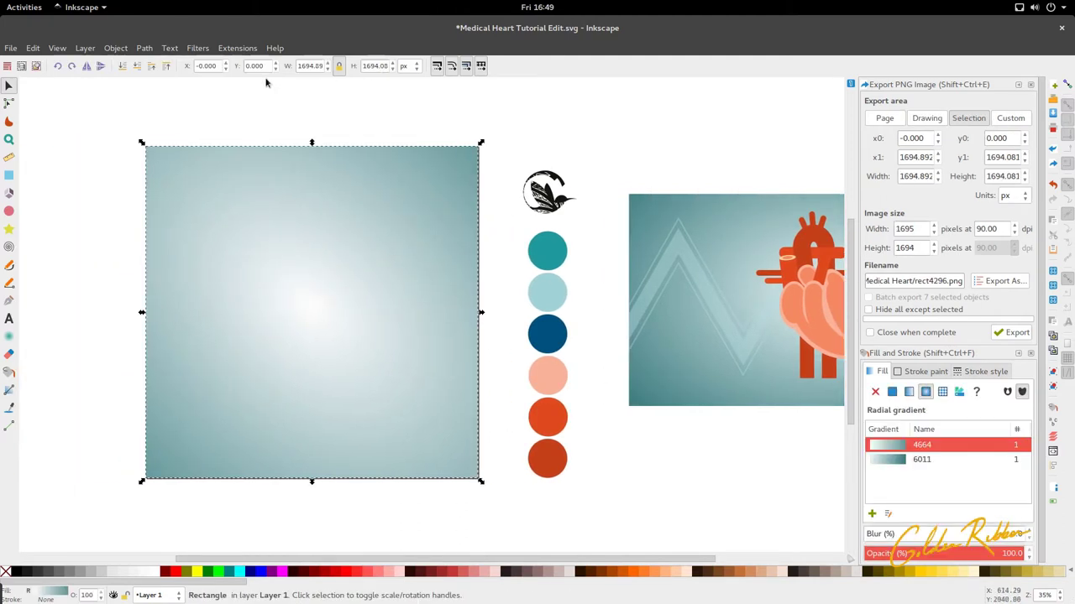
pyautogui.click(550, 248)
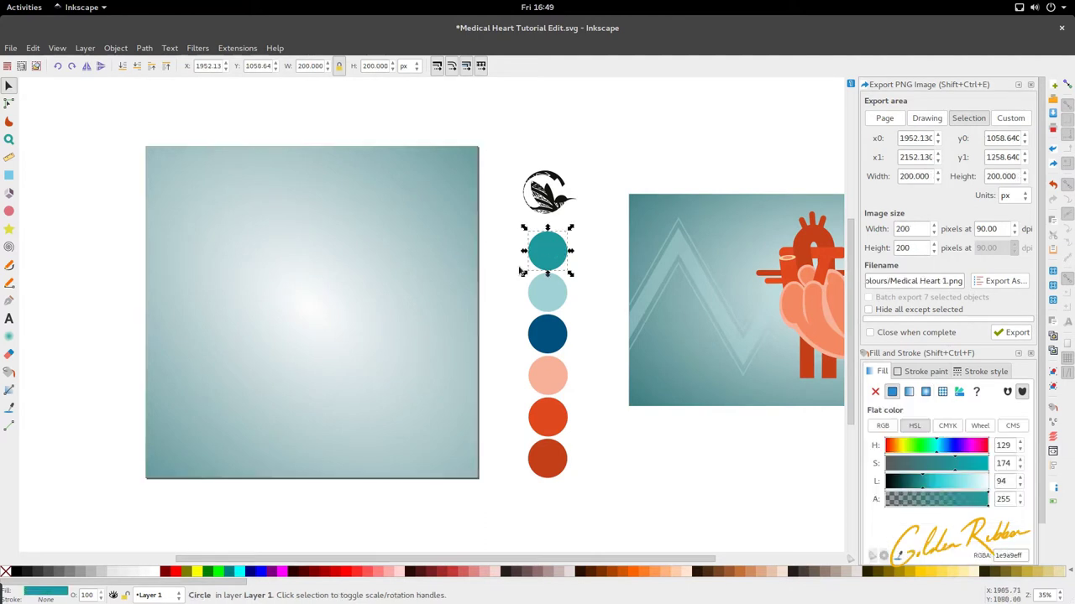
pyautogui.hscroll(1, 554, 244)
pyautogui.moveTo(568, 216); pyautogui.dragTo(461, 501)
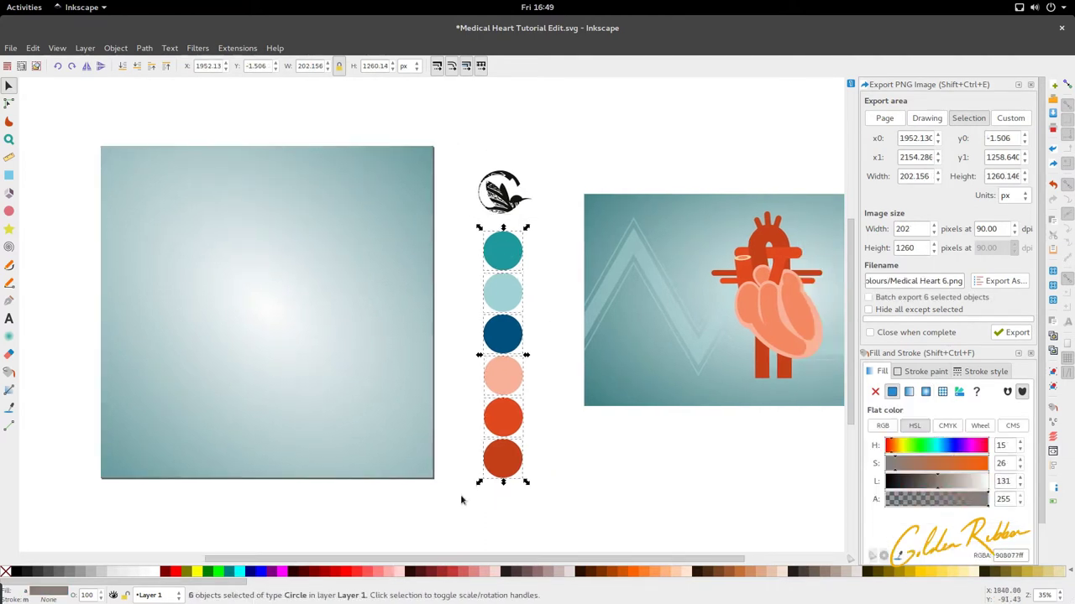
pyautogui.click(467, 219)
pyautogui.moveTo(468, 162); pyautogui.dragTo(571, 496)
pyautogui.moveTo(510, 464); pyautogui.dragTo(509, 454)
pyautogui.hscroll(4, 516, 446)
pyautogui.hscroll(-3, 516, 446)
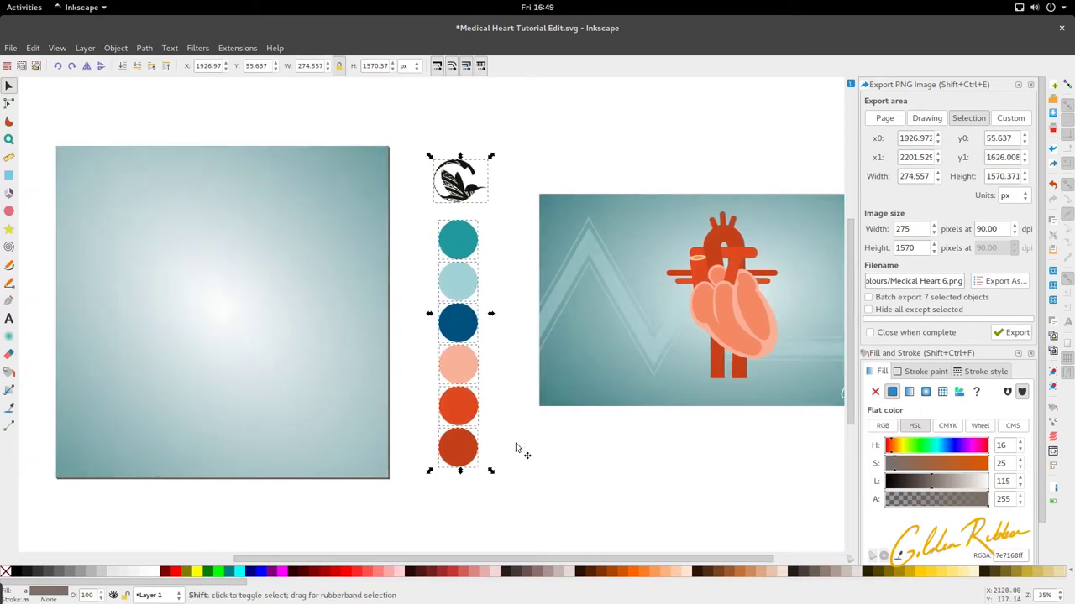
# Step: Move the reference heart illustration horizontally away from the swatches, to about X 2992 px
pyautogui.hscroll(4, 588, 353)
pyautogui.moveTo(794, 154); pyautogui.dragTo(341, 430)
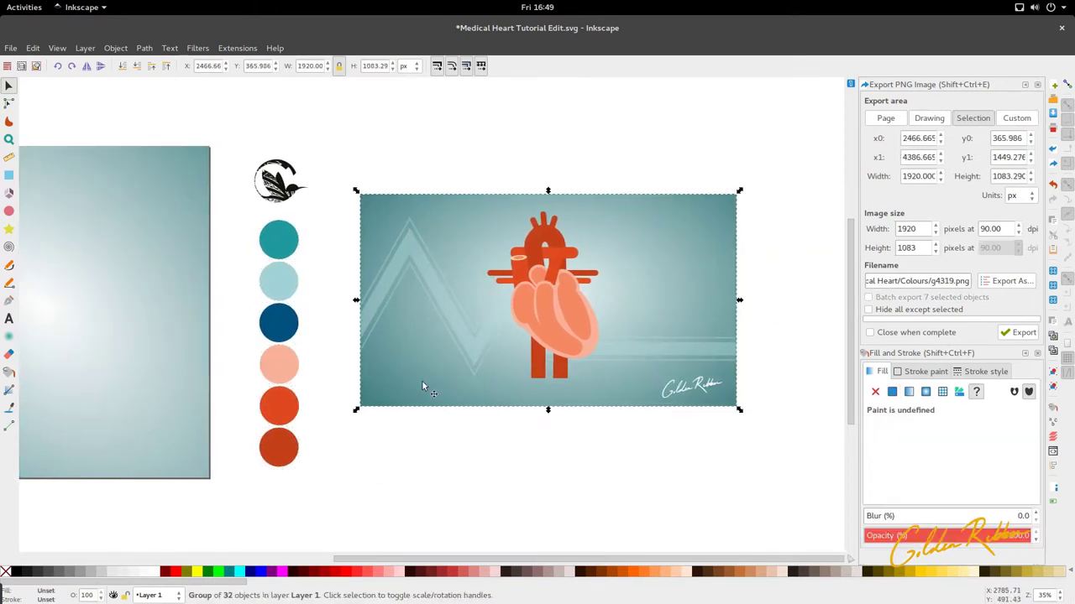
pyautogui.moveTo(422, 381); pyautogui.dragTo(530, 390)
# Step: Draw a dark ellipse about 695 by 873 px in the lower right part of the square background
pyautogui.scroll(-2, 531, 378)
pyautogui.scroll(3, 532, 378)
pyautogui.hscroll(-2, 532, 378)
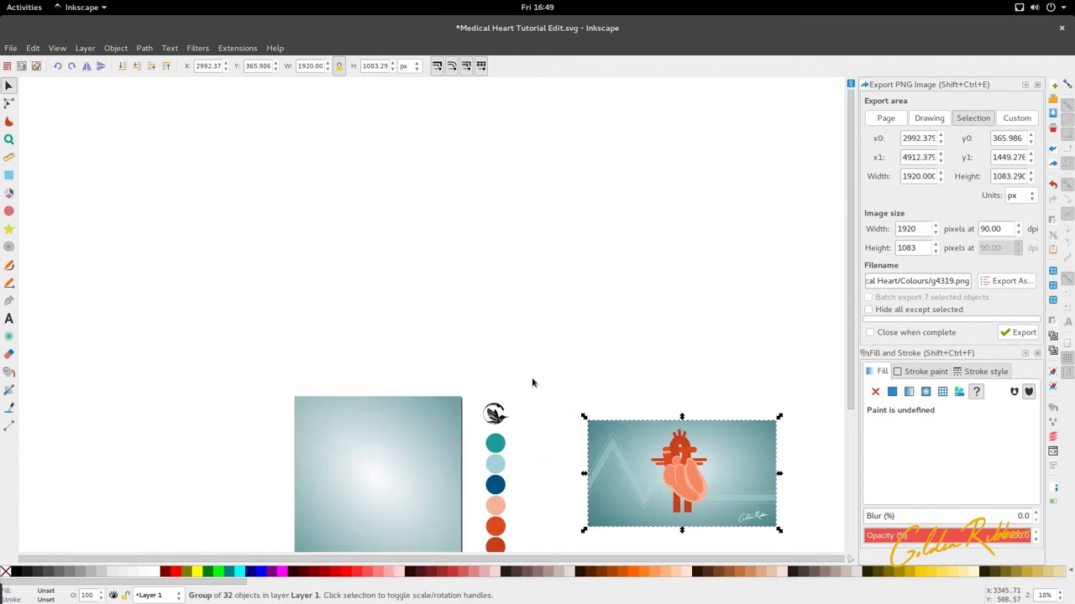
pyautogui.scroll(-4, 533, 378)
pyautogui.scroll(1, 364, 329)
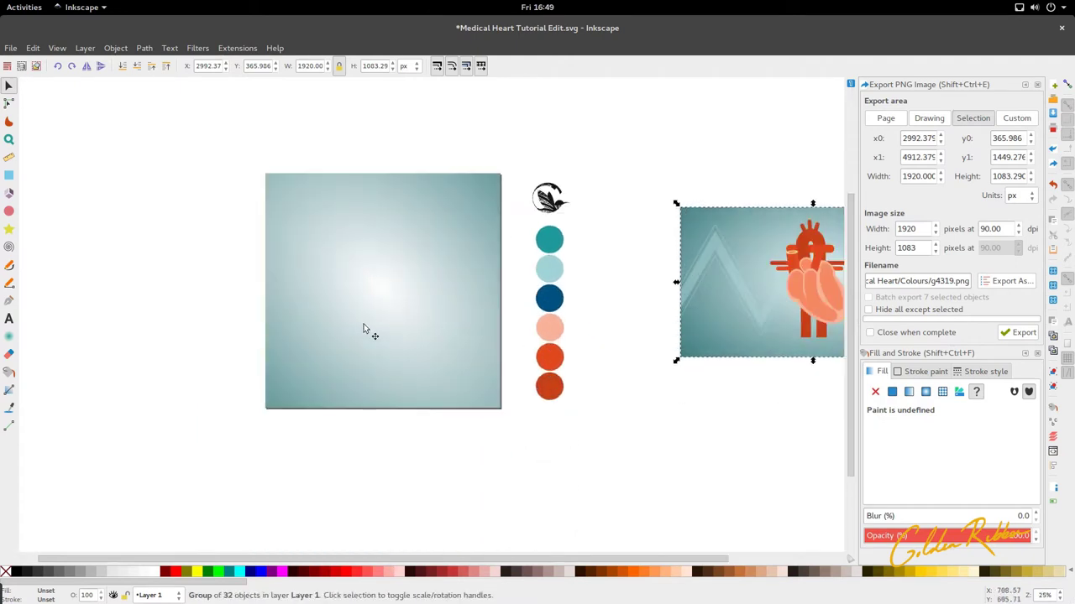
pyautogui.click(8, 211)
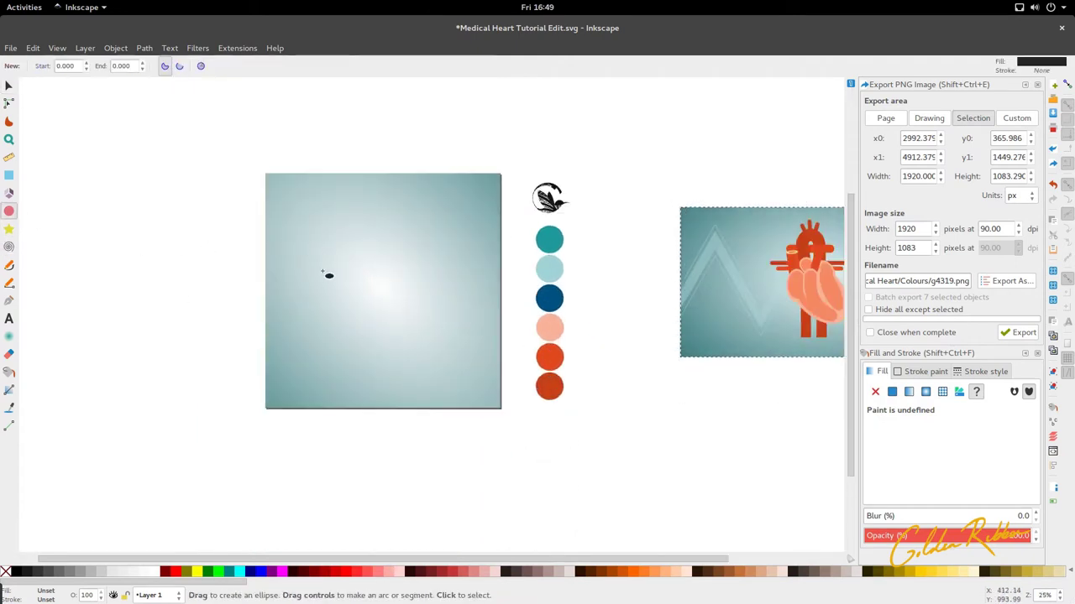
pyautogui.moveTo(371, 256); pyautogui.dragTo(473, 380)
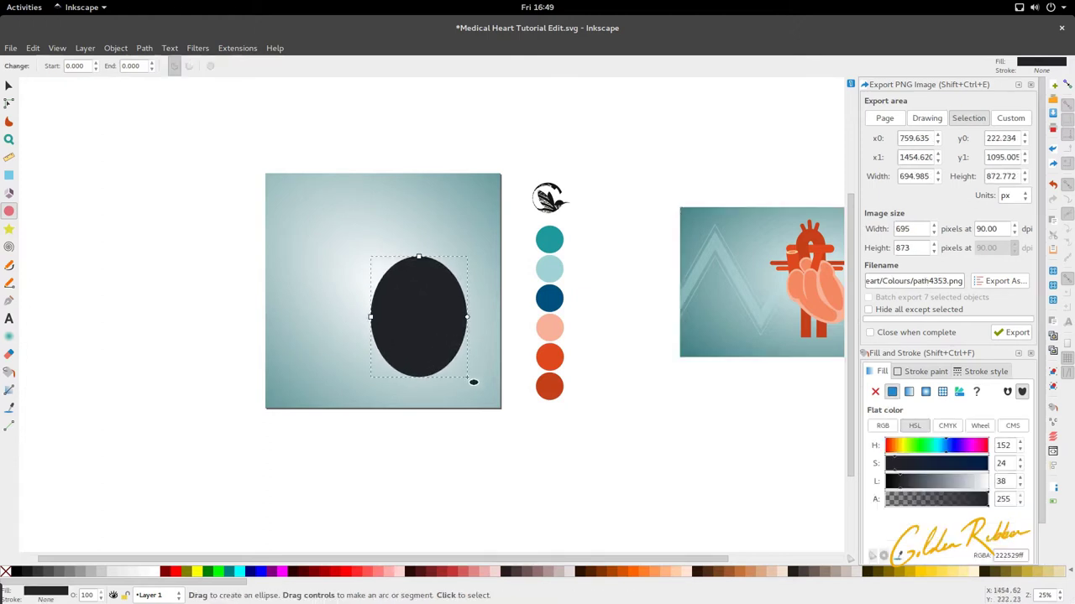
pyautogui.press('s')
# Step: Recolour the dark blue swatch with the orange f78a63 sampled from the reference heart's body
pyautogui.scroll(1, 569, 336)
pyautogui.click(542, 293)
pyautogui.scroll(-2, 667, 266)
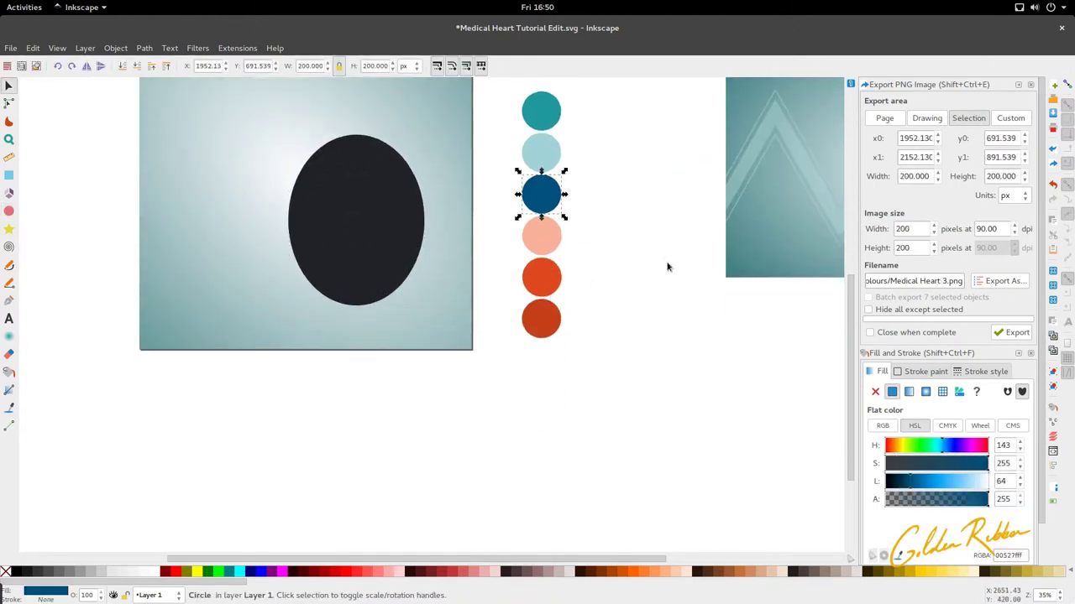
pyautogui.scroll(-2, 549, 259)
pyautogui.hscroll(3, 626, 244)
pyautogui.press('d')
pyautogui.scroll(1, 612, 228)
pyautogui.scroll(1, 615, 231)
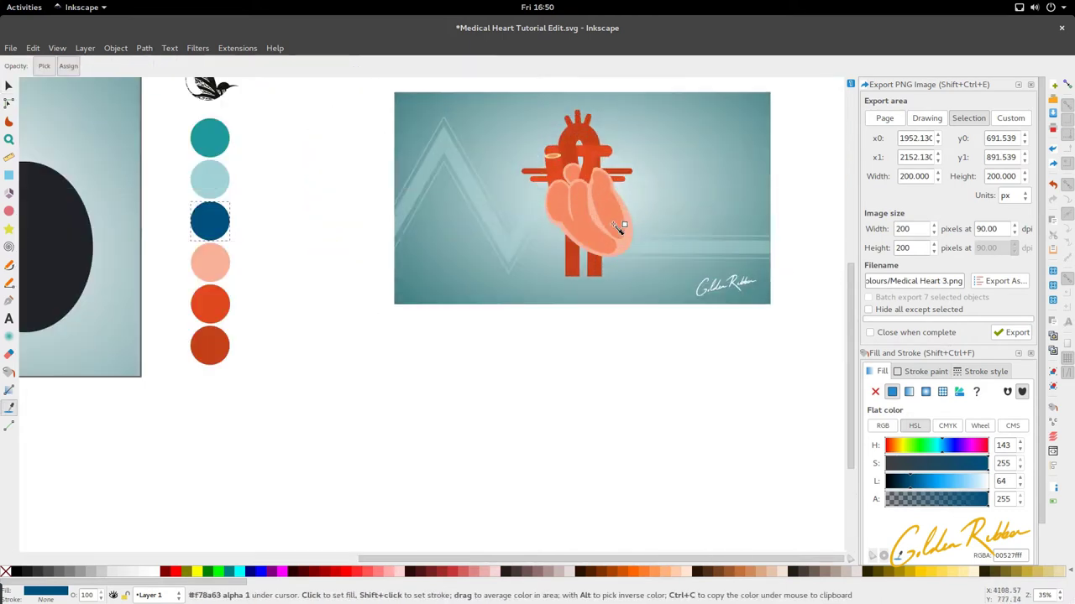
pyautogui.click(618, 233)
# Step: Recolour the light pink swatch with the orange sampled from the swatch directly above it
pyautogui.press('s')
pyautogui.click(206, 265)
pyautogui.press('d')
pyautogui.click(217, 226)
# Step: Recolour the third swatch with the light pink f9b39a sampled from the reference heart's outer edge
pyautogui.press('s')
pyautogui.click(217, 226)
pyautogui.press('d')
pyautogui.click(615, 254)
pyautogui.press('s')
# Step: Place the dark ellipse over the reference heart and scale it down to about 388 by 487 px
pyautogui.hscroll(-5, 597, 288)
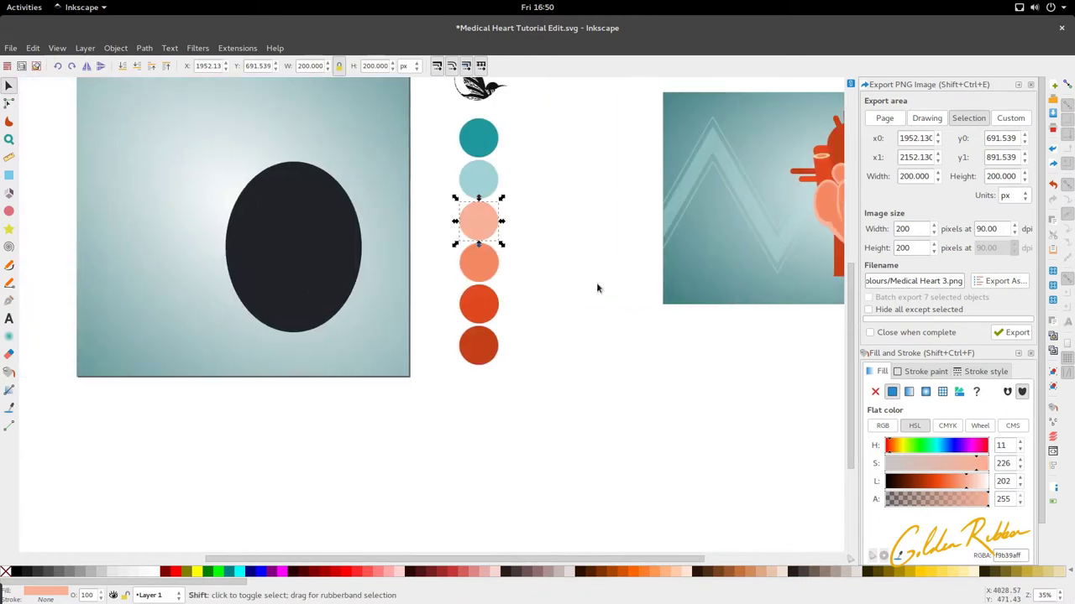
pyautogui.scroll(-1, 492, 276)
pyautogui.hscroll(2, 403, 252)
pyautogui.moveTo(275, 223); pyautogui.dragTo(652, 193)
pyautogui.moveTo(700, 264); pyautogui.dragTo(680, 249)
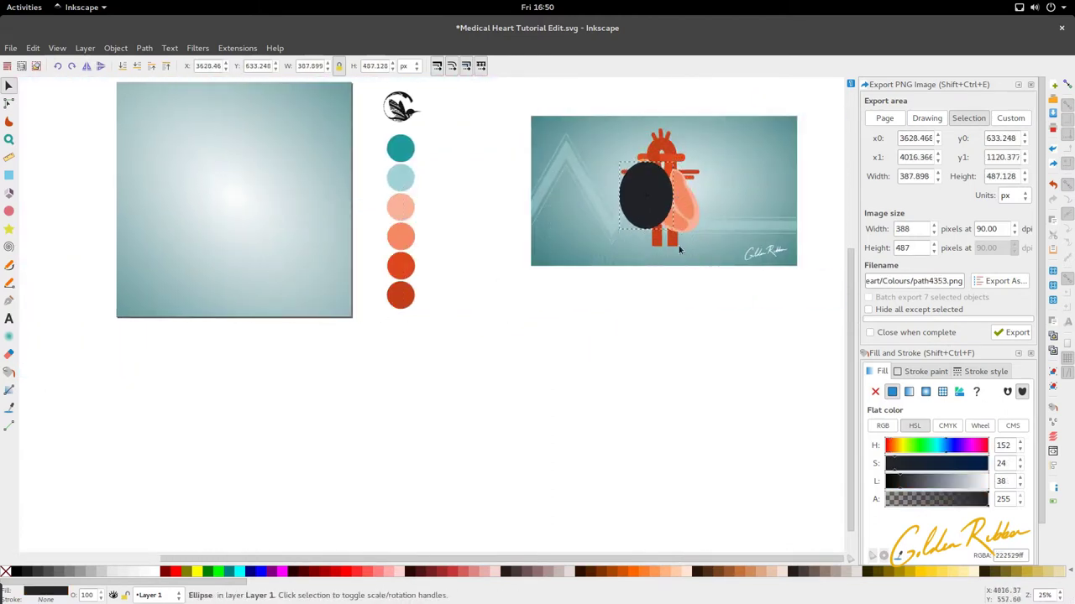
# Step: Fit and tilt the dark ellipse to match the reference heart's body, and move it back onto the middle of the square background
pyautogui.moveTo(635, 212); pyautogui.dragTo(664, 217)
pyautogui.moveTo(701, 167); pyautogui.dragTo(674, 159)
pyautogui.moveTo(686, 225); pyautogui.dragTo(257, 224)
# Step: Fill the tilted ellipse with the light pink f9b39a sampled from the third swatch
pyautogui.press('d')
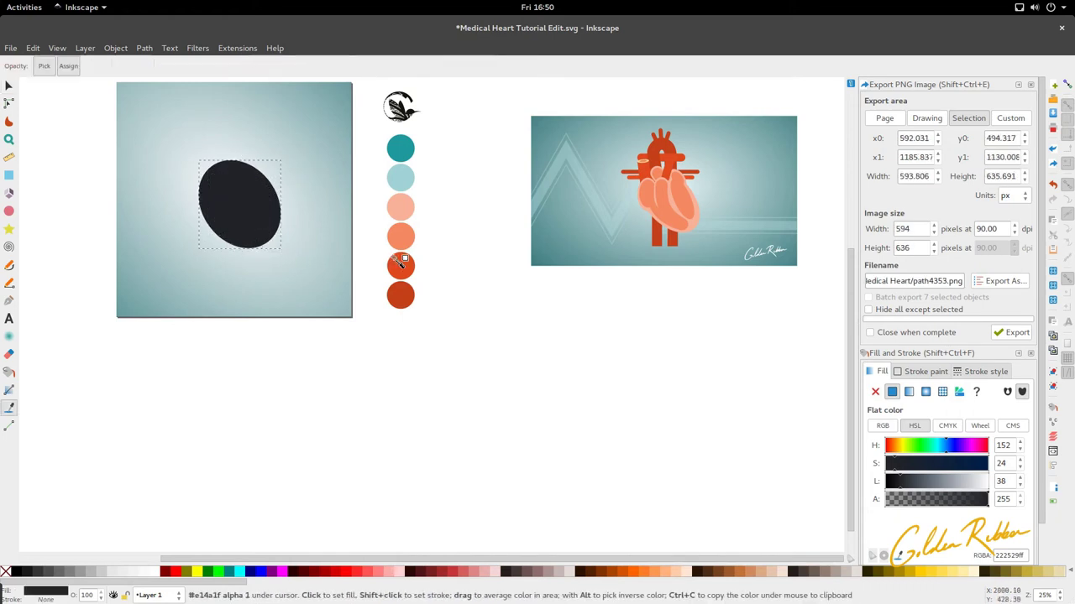
pyautogui.click(411, 210)
pyautogui.press('s')
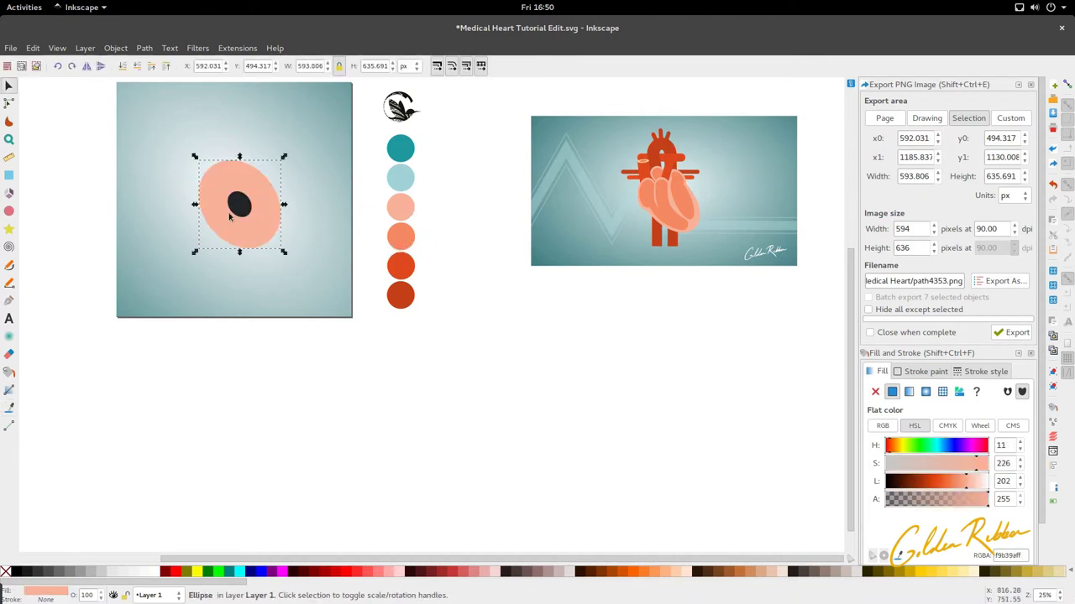
# Step: Delete the small dark ellipse inside the light pink ellipse
pyautogui.click(228, 214)
pyautogui.moveTo(256, 223); pyautogui.dragTo(278, 248)
pyautogui.press('Delete')
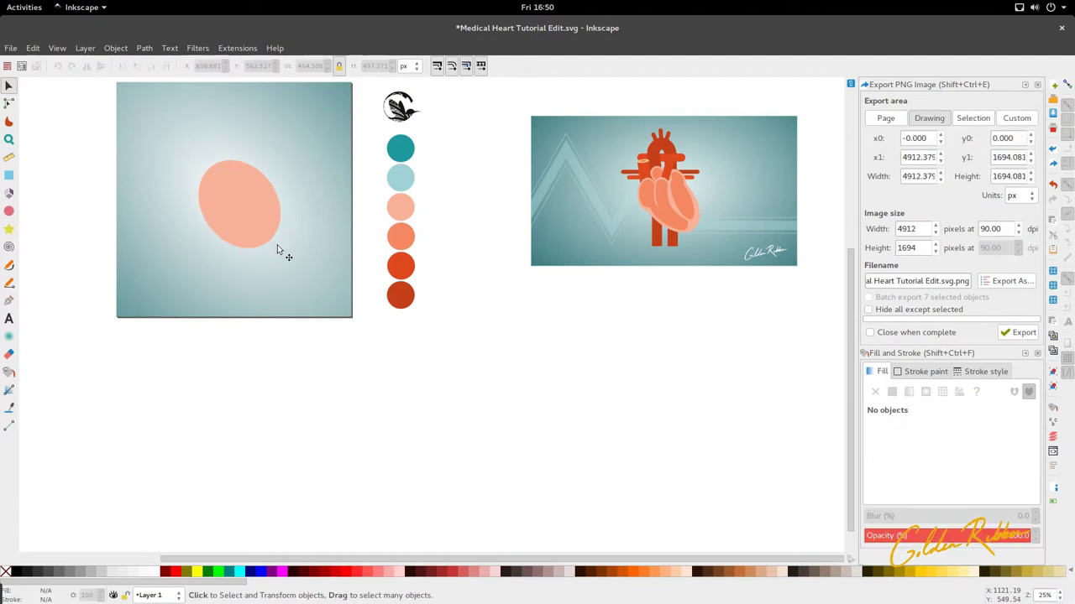
# Step: Draw an upright ellipse about 295 by 489 px over the pink ellipse's right edge and fill it with the swatch orange f78a63
pyautogui.click(8, 210)
pyautogui.moveTo(253, 170); pyautogui.dragTo(293, 238)
pyautogui.press('d')
pyautogui.click(403, 242)
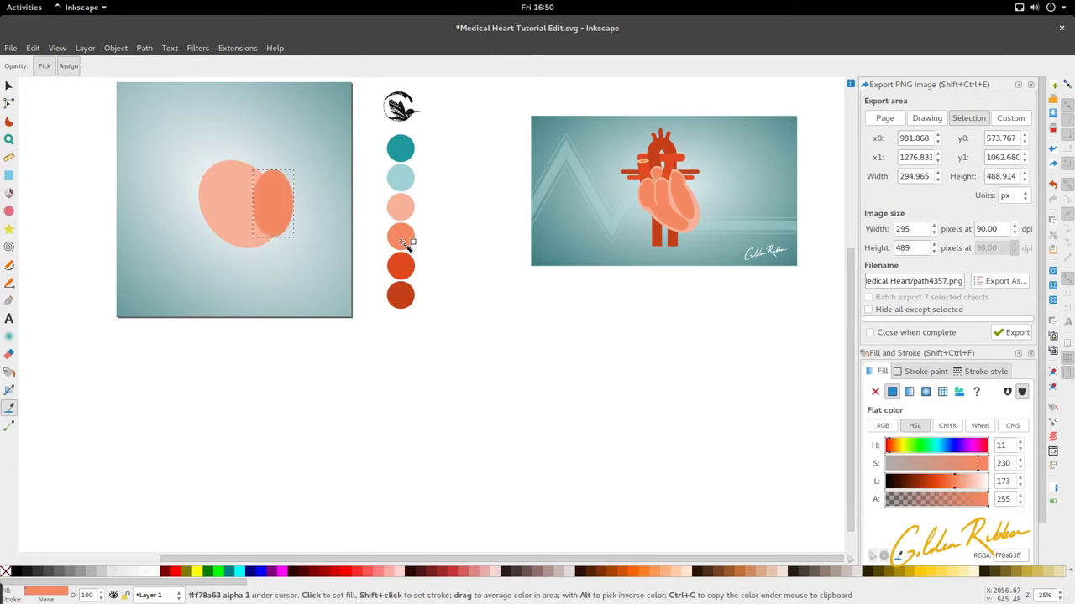
pyautogui.press('s')
# Step: Move the orange ellipse horizontally into the right half of the pink ellipse, to about X 819 px
pyautogui.scroll(1, 266, 197)
pyautogui.hscroll(-5, 276, 209)
pyautogui.scroll(4, 394, 217)
pyautogui.scroll(-2, 406, 217)
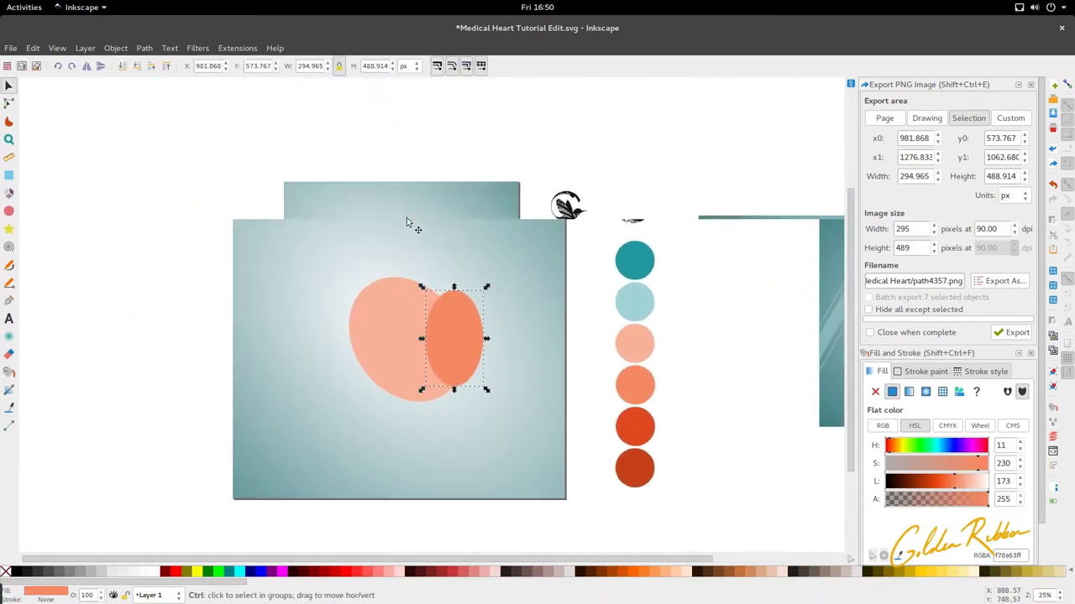
pyautogui.hscroll(1, 407, 221)
pyautogui.scroll(1, 372, 272)
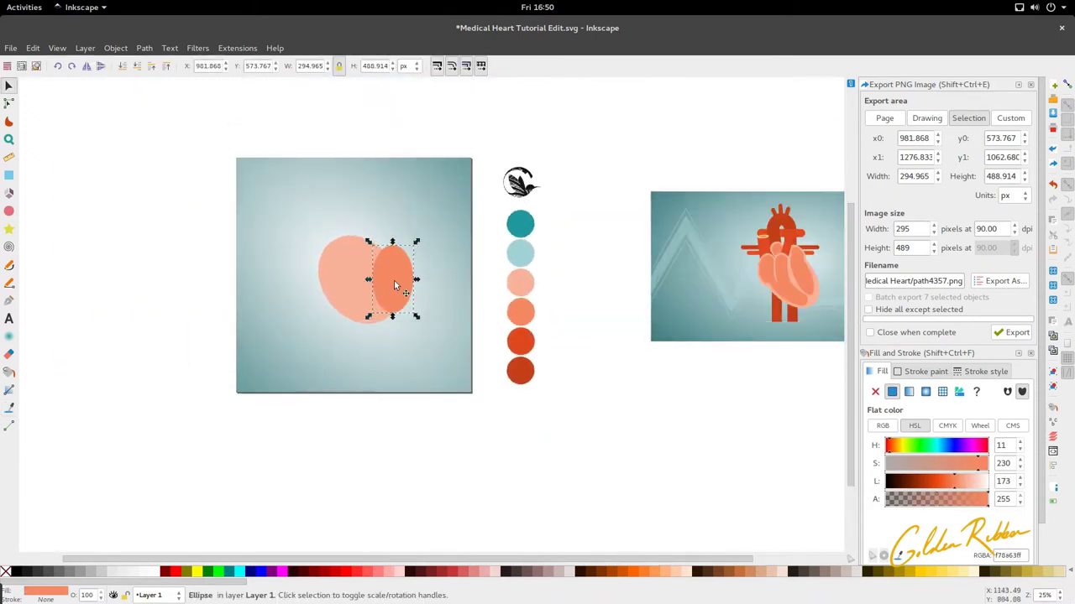
pyautogui.moveTo(395, 285); pyautogui.dragTo(383, 286)
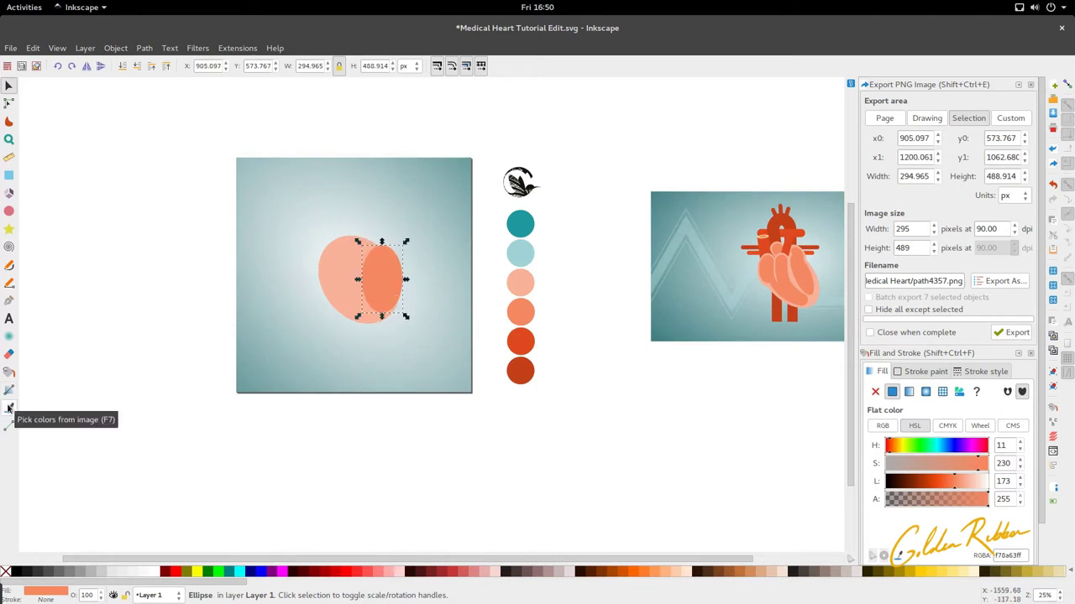
pyautogui.keyDown('ctrl'); pyautogui.scroll(1, 447, 269); pyautogui.keyUp('ctrl')
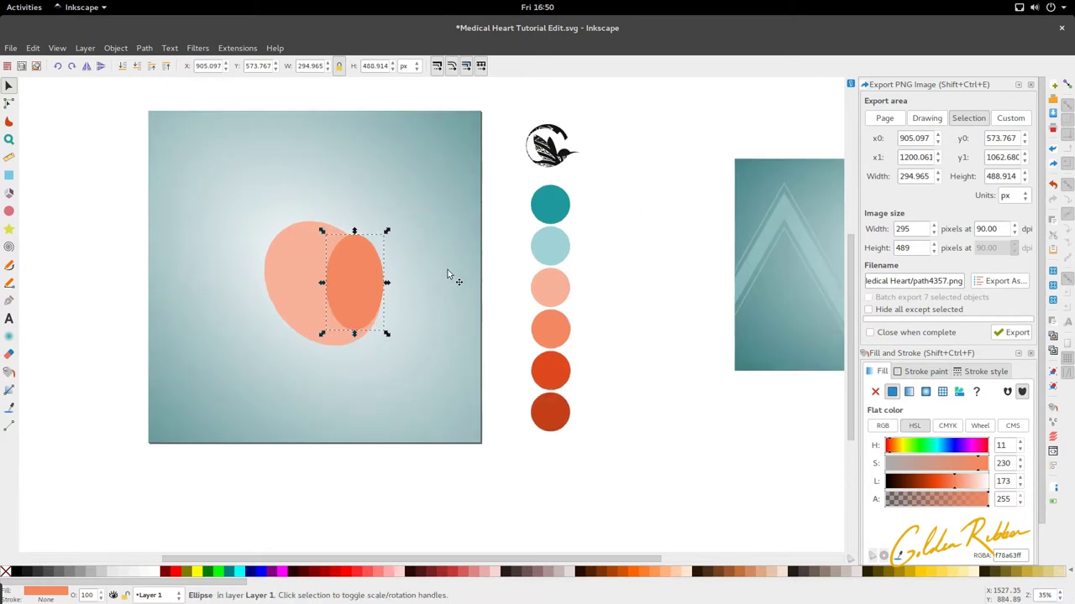
pyautogui.hscroll(3, 447, 270)
pyautogui.moveTo(216, 288); pyautogui.dragTo(199, 288)
pyautogui.click(199, 288)
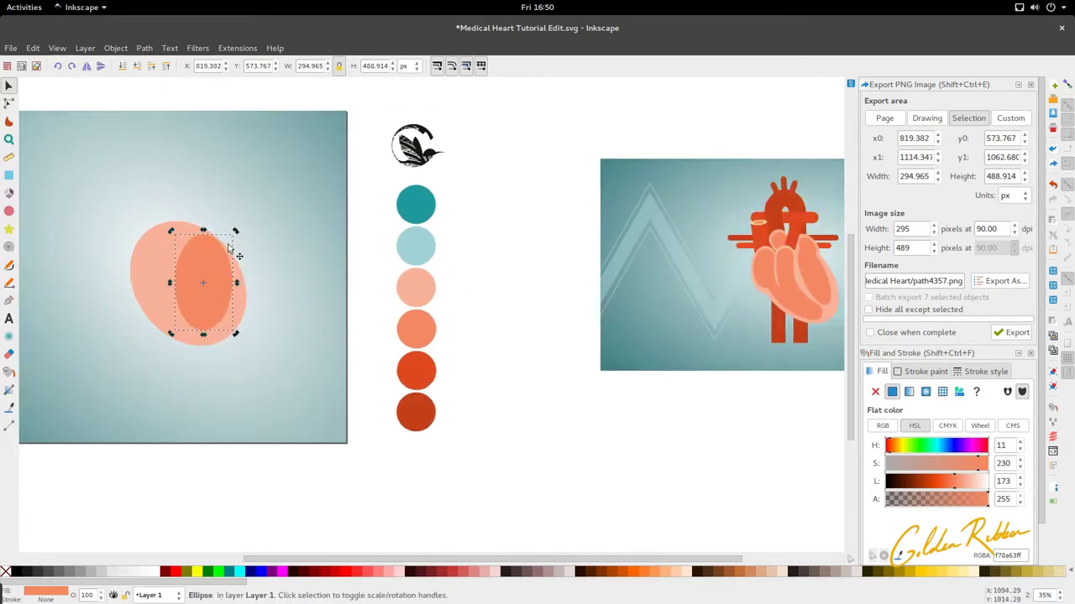
pyautogui.moveTo(235, 233)
pyautogui.mouseDown()
pyautogui.moveTo(200, 233)
pyautogui.moveTo(223, 245)
pyautogui.mouseUp()
pyautogui.click(254, 328)
pyautogui.click(222, 302)
pyautogui.click(223, 286)
pyautogui.press('ctrl')
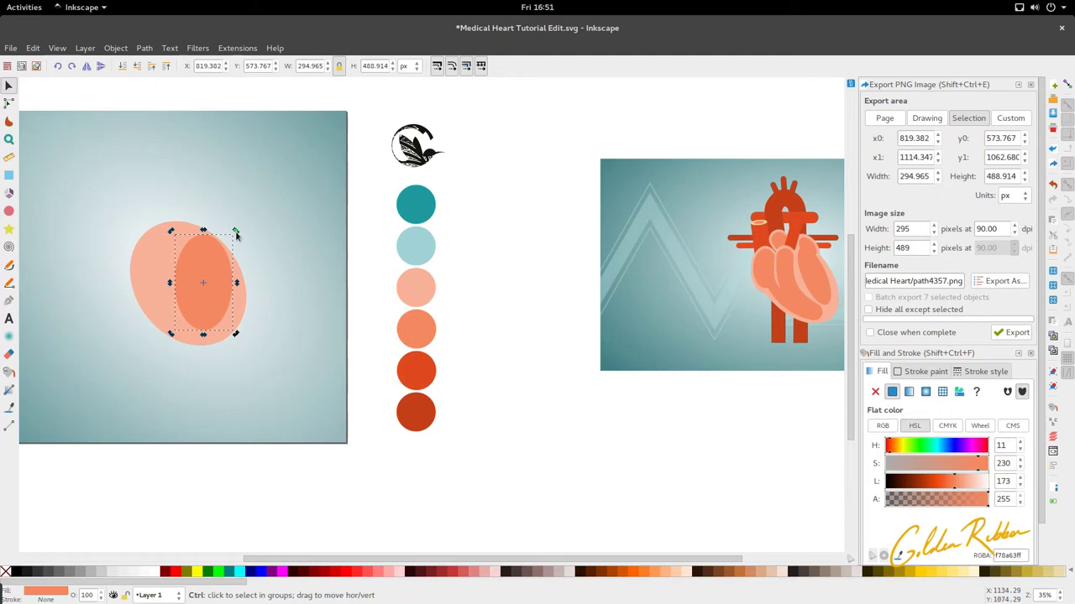
pyautogui.moveTo(236, 233); pyautogui.dragTo(220, 259)
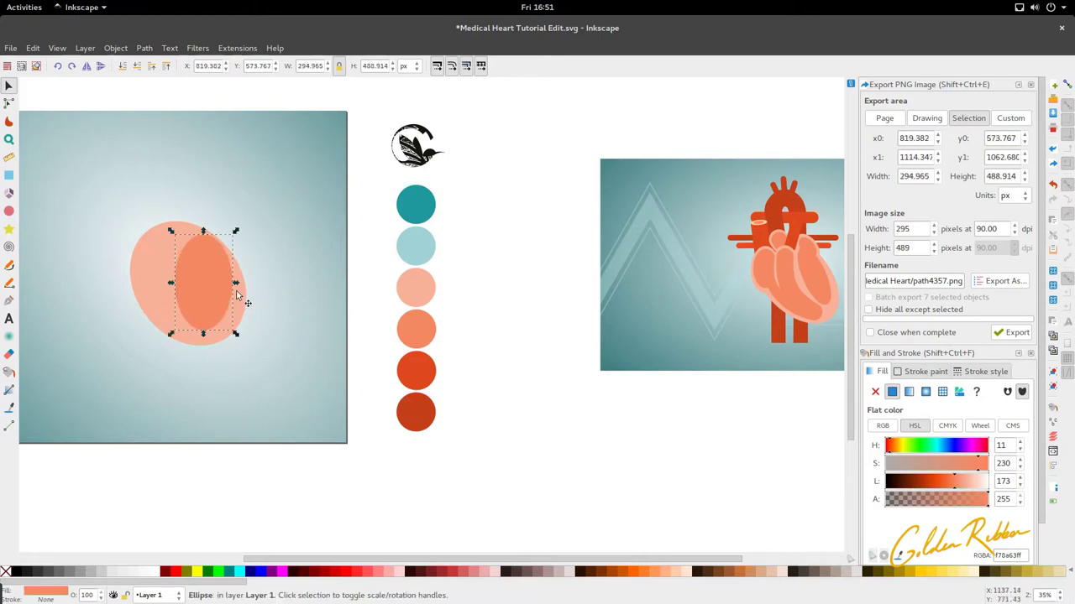
# Step: Narrow the orange ellipse to about 186 px wide and tilt it counterclockwise within the upper right of the pink ellipse
pyautogui.moveTo(235, 286); pyautogui.dragTo(224, 288)
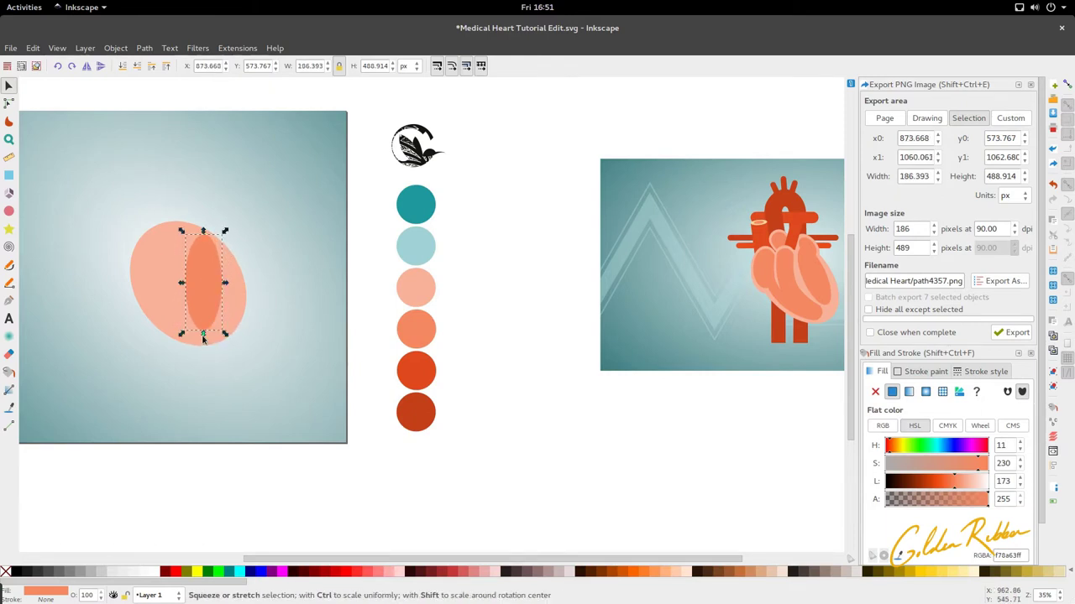
pyautogui.moveTo(202, 335); pyautogui.dragTo(228, 300)
pyautogui.click(210, 315)
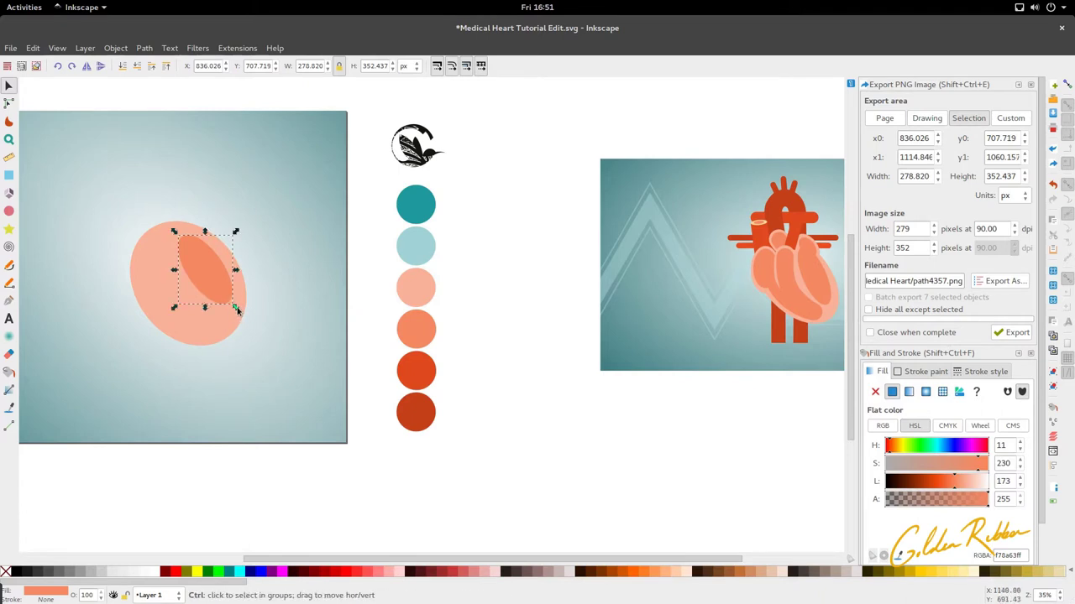
# Step: Enlarge the tilted orange ellipse to about 324 by 410 px and nudge it into place within the pink ellipse
pyautogui.moveTo(237, 310); pyautogui.dragTo(240, 317)
pyautogui.hotkey('alt', 'Down')
pyautogui.hotkey('alt', 'Down')
pyautogui.hotkey('alt', 'Down')
pyautogui.hotkey('alt', 'Down')
pyautogui.hotkey('alt', 'Down')
pyautogui.hotkey('alt', 'Down')
pyautogui.hotkey('alt', 'Right')
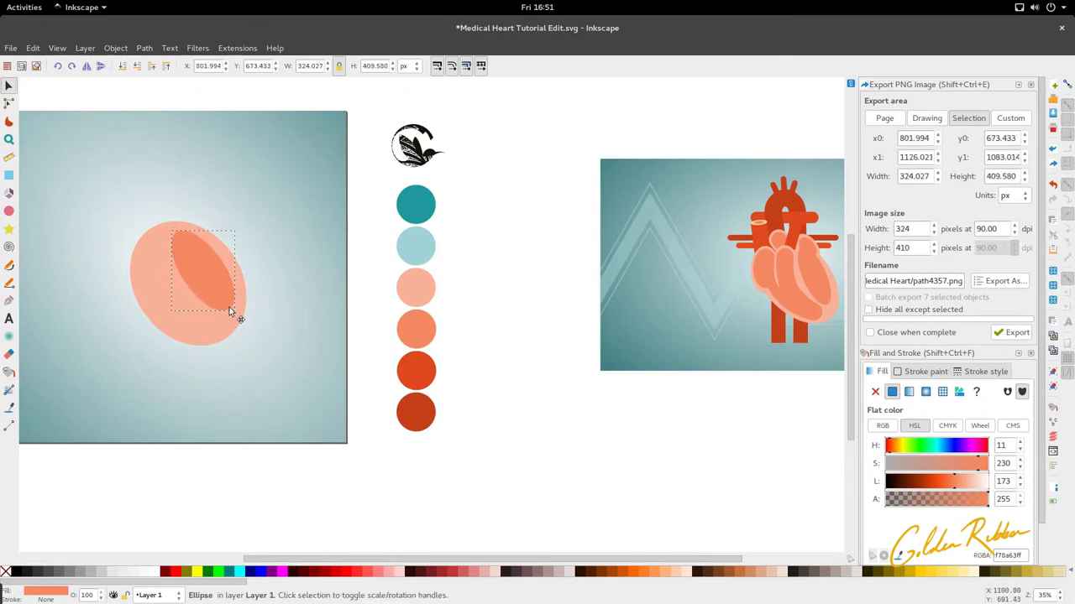
# Step: Draw a small tilted orange ellipse, about 169 by 179 px overall, over the top of the heart shape
pyautogui.click(8, 211)
pyautogui.moveTo(163, 219); pyautogui.dragTo(191, 196)
pyautogui.press('s')
pyautogui.click(187, 229)
pyautogui.moveTo(192, 229); pyautogui.dragTo(202, 243)
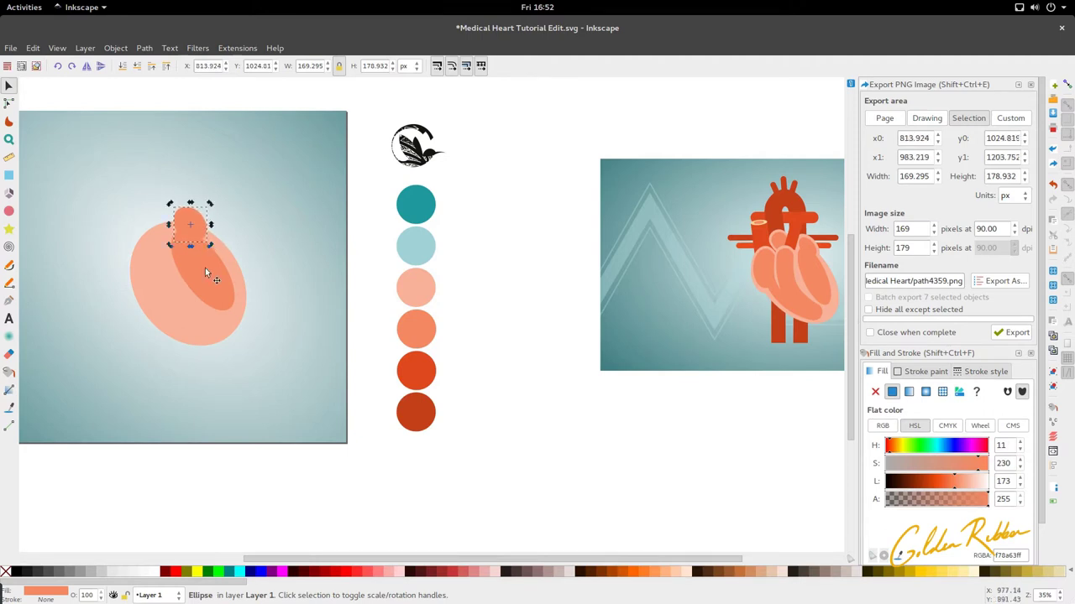
# Step: Give the small ellipse a light pink outline sampled from the large pink ellipse
pyautogui.press('d')
pyautogui.keyDown('shift'); pyautogui.click(232, 258); pyautogui.keyUp('shift')
pyautogui.press('s')
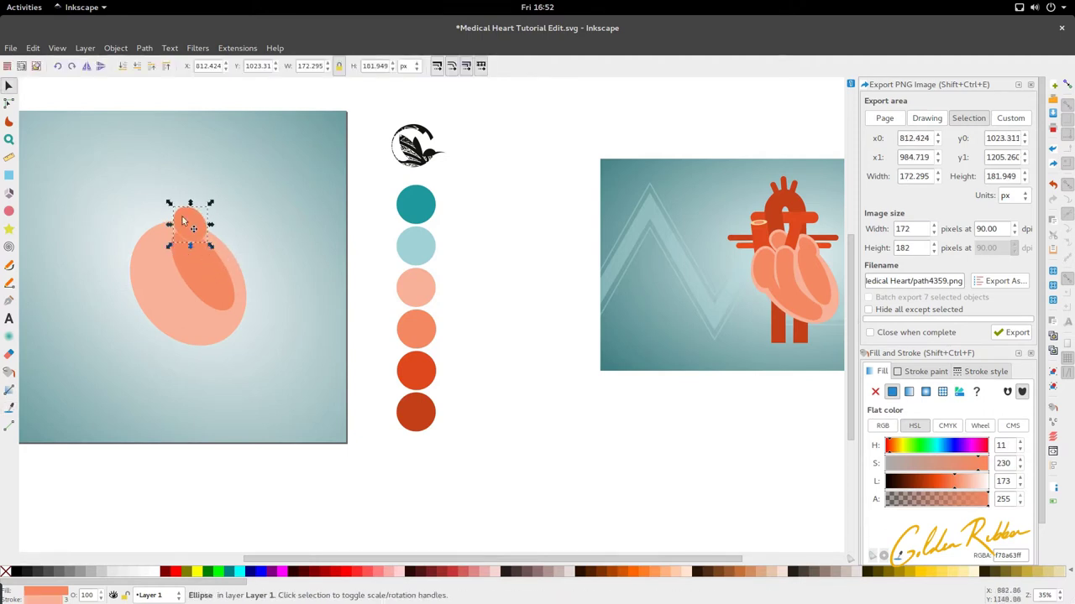
pyautogui.hscroll(-1, 182, 243)
pyautogui.scroll(3, 224, 235)
pyautogui.scroll(-3, 224, 235)
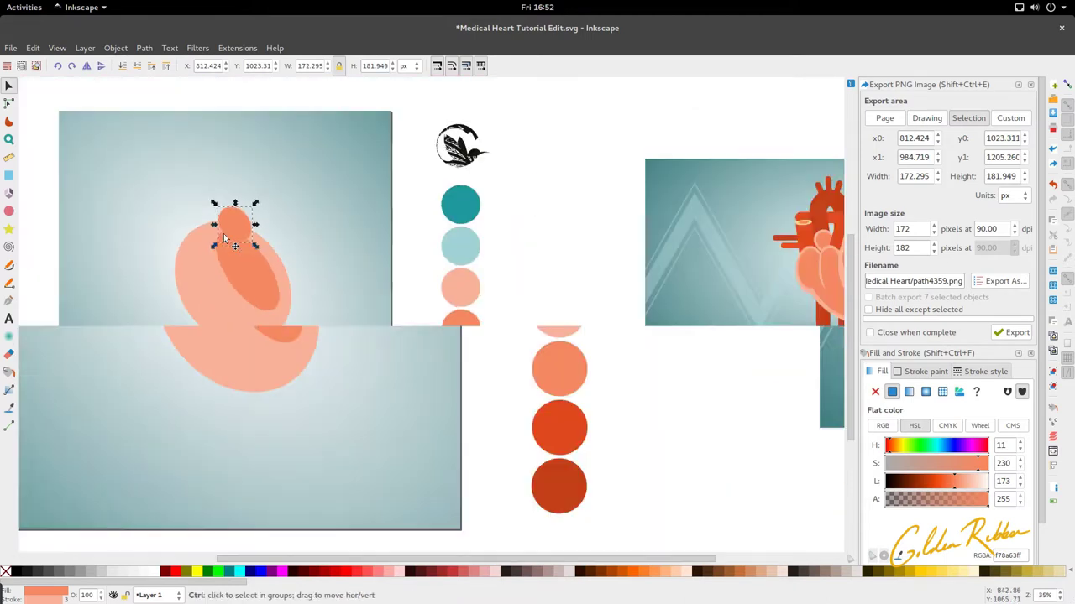
pyautogui.scroll(2, 224, 233)
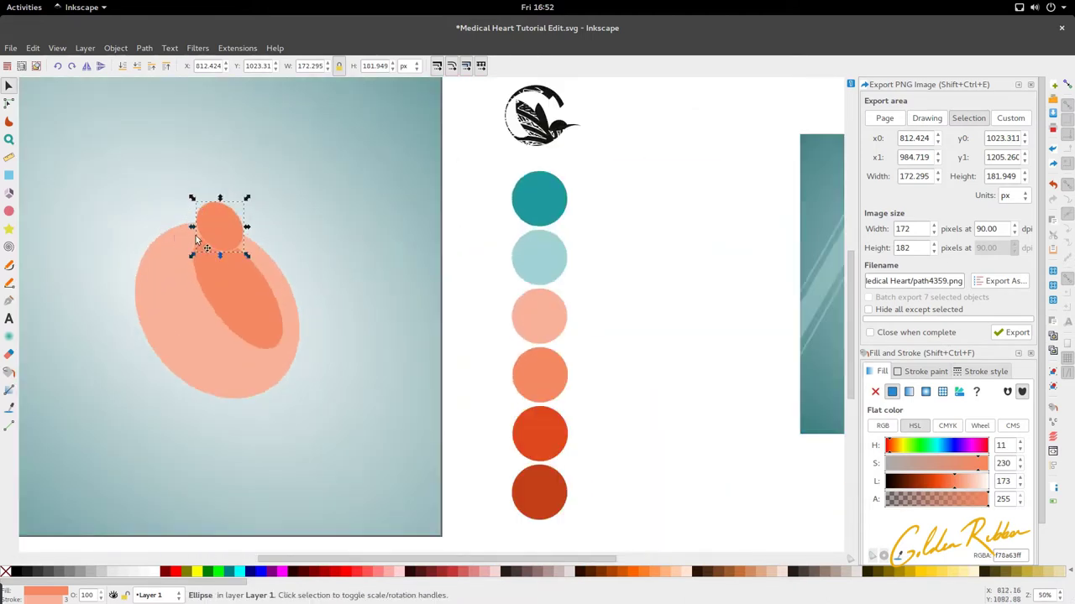
pyautogui.scroll(-2, 210, 239)
# Step: Draw a curved open path about 342 by 442 px down the left part of the pink ellipse, bending toward its lower right
pyautogui.click(227, 279)
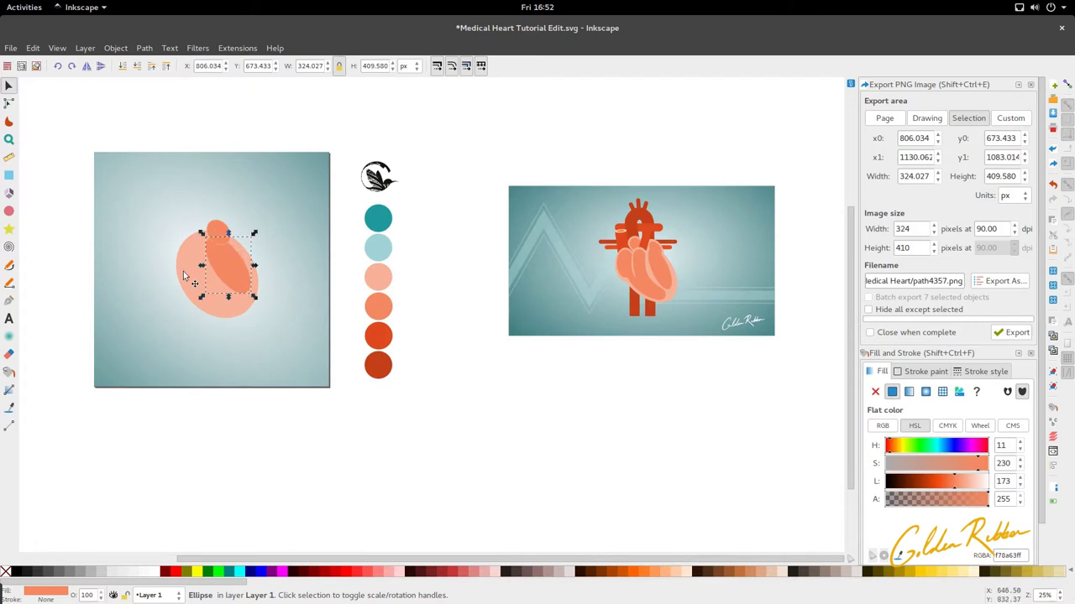
pyautogui.press('b')
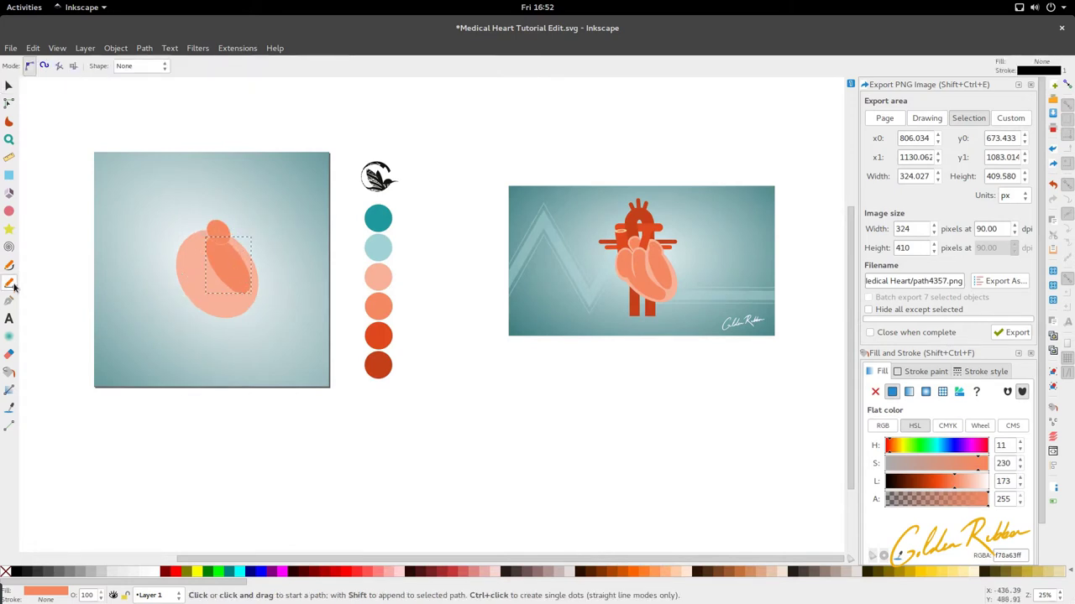
pyautogui.click(193, 244)
pyautogui.moveTo(197, 277); pyautogui.dragTo(237, 306)
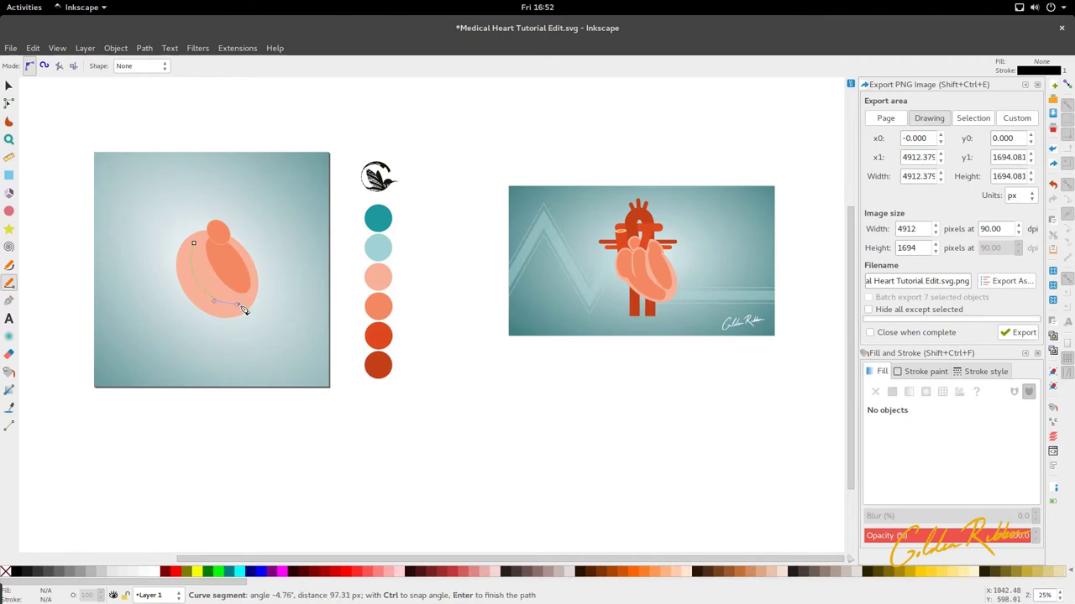
pyautogui.doubleClick(238, 304)
pyautogui.press('s')
# Step: Adjust the handles of the curve's lower node to smooth the bend toward its end
pyautogui.scroll(2, 208, 302)
pyautogui.scroll(2, 213, 298)
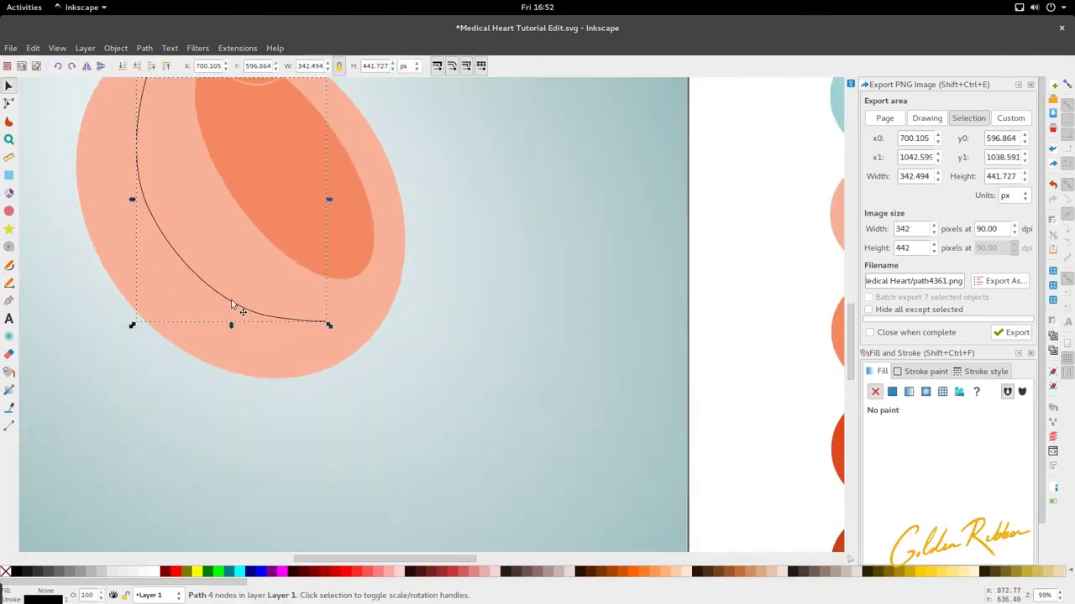
pyautogui.press('n')
pyautogui.click(272, 318)
pyautogui.moveTo(227, 311); pyautogui.dragTo(223, 307)
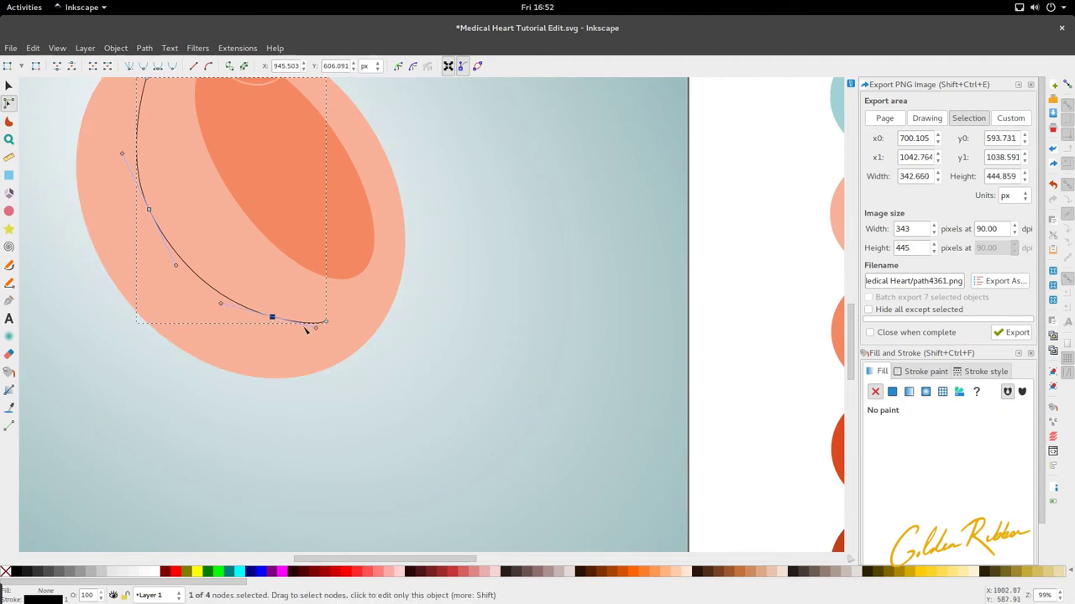
pyautogui.scroll(2, 306, 329)
pyautogui.moveTo(331, 329); pyautogui.dragTo(311, 327)
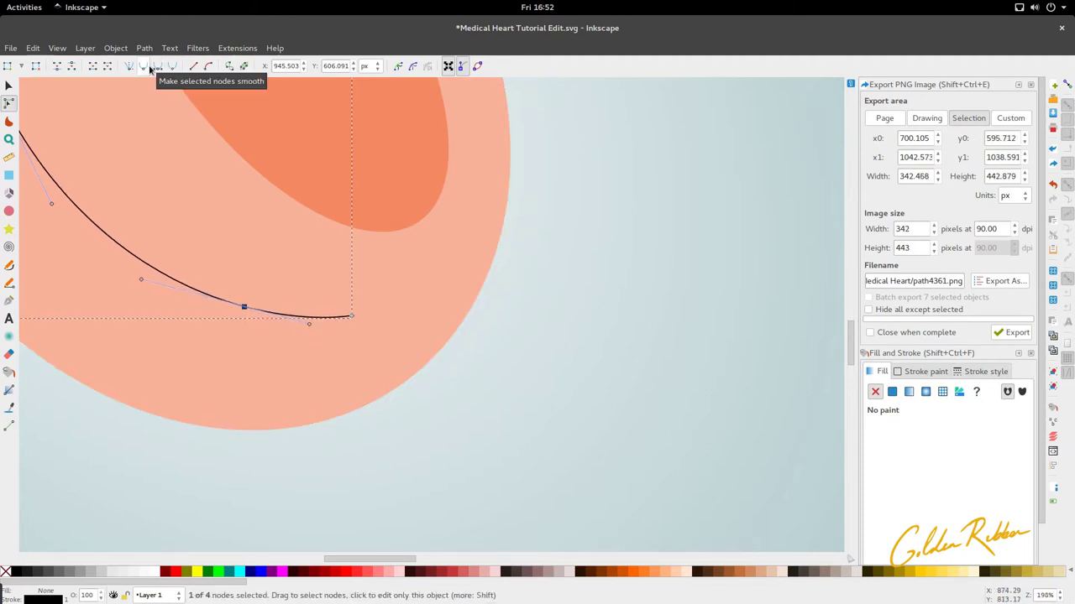
# Step: Fine-tune the lower handle of the curve's left node to even out the bend
pyautogui.press('-')
pyautogui.press('-')
pyautogui.press('-')
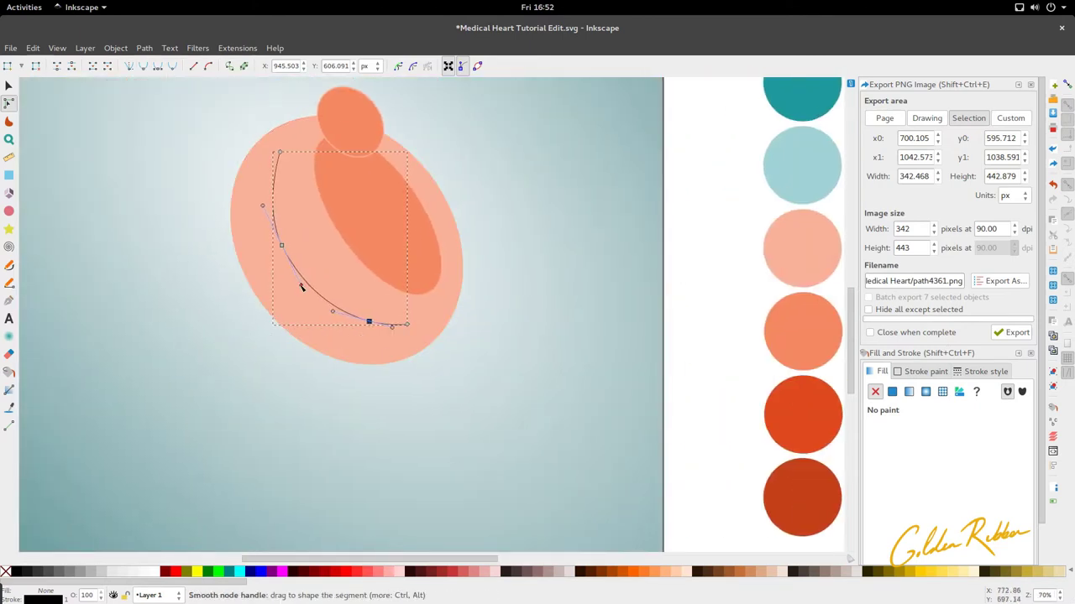
pyautogui.moveTo(301, 286); pyautogui.dragTo(301, 286)
pyautogui.press('s')
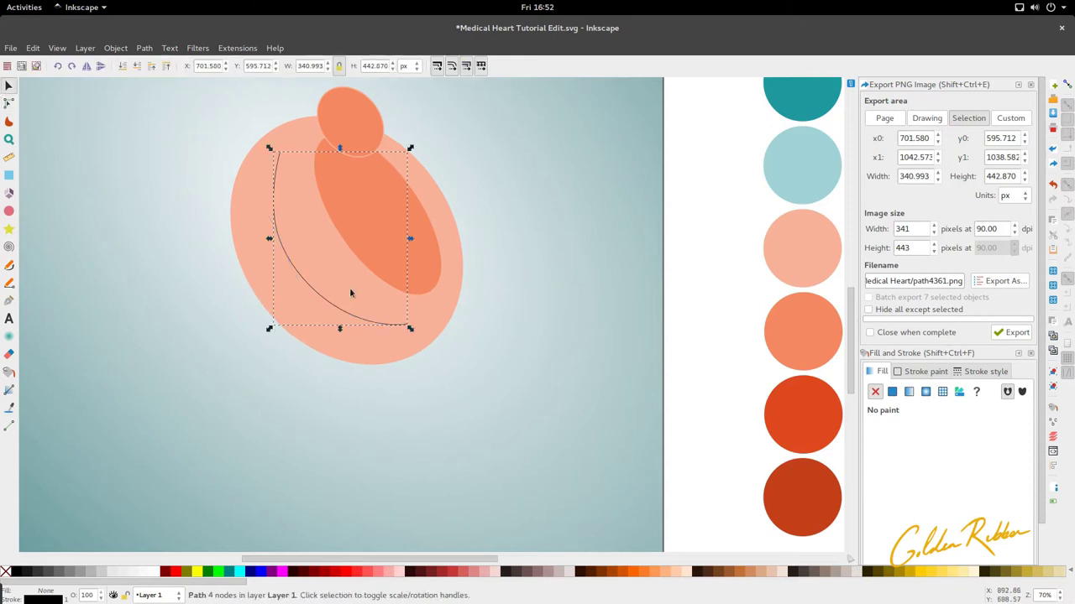
pyautogui.scroll(-1, 351, 287)
pyautogui.scroll(3, 351, 288)
pyautogui.scroll(-2, 351, 288)
pyautogui.click(343, 335)
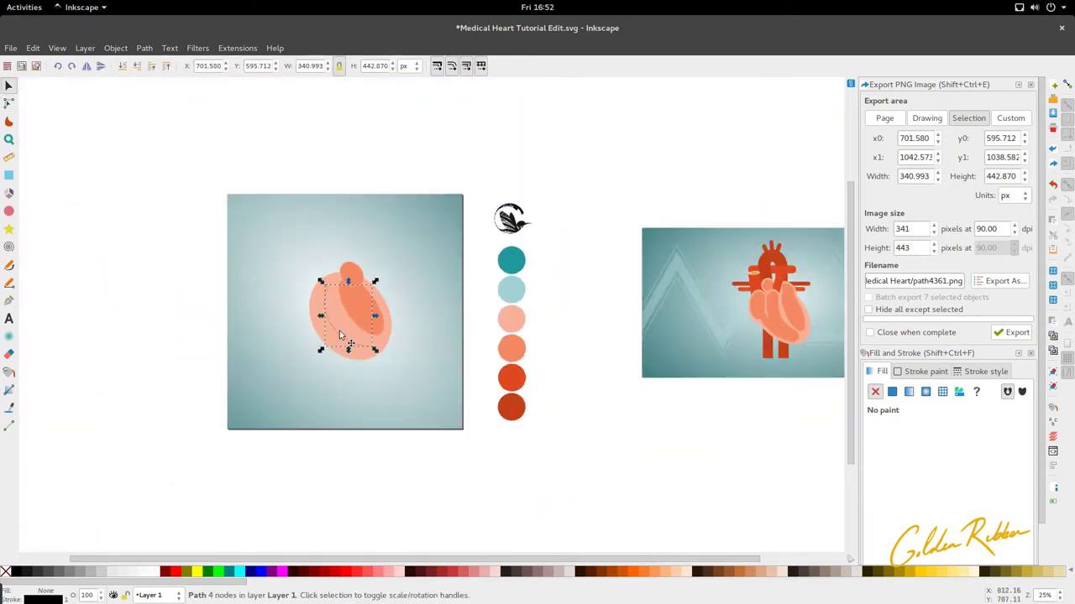
pyautogui.press('n')
pyautogui.scroll(3, 332, 338)
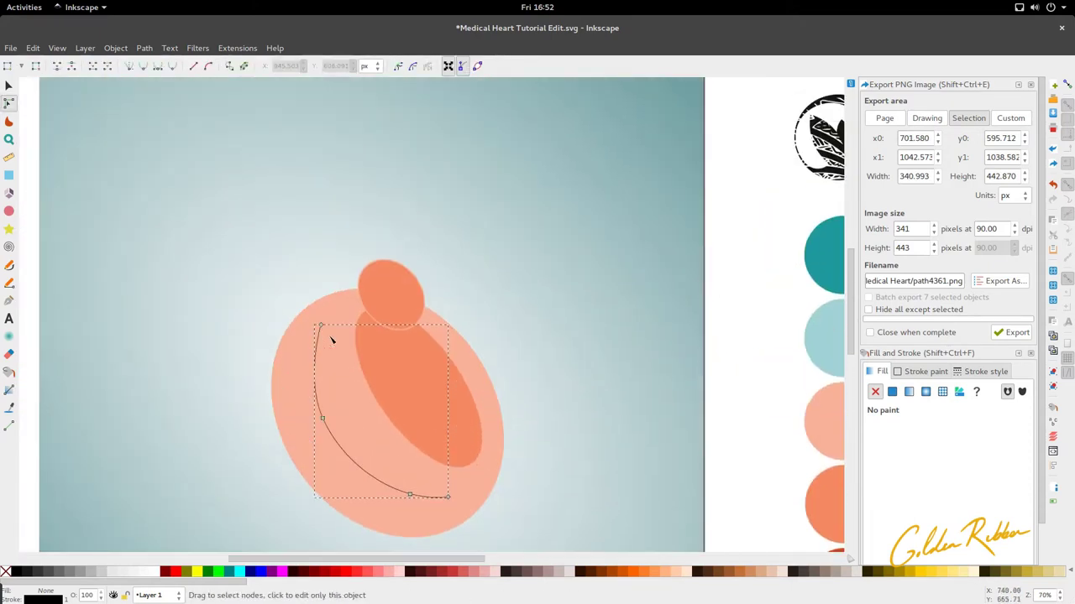
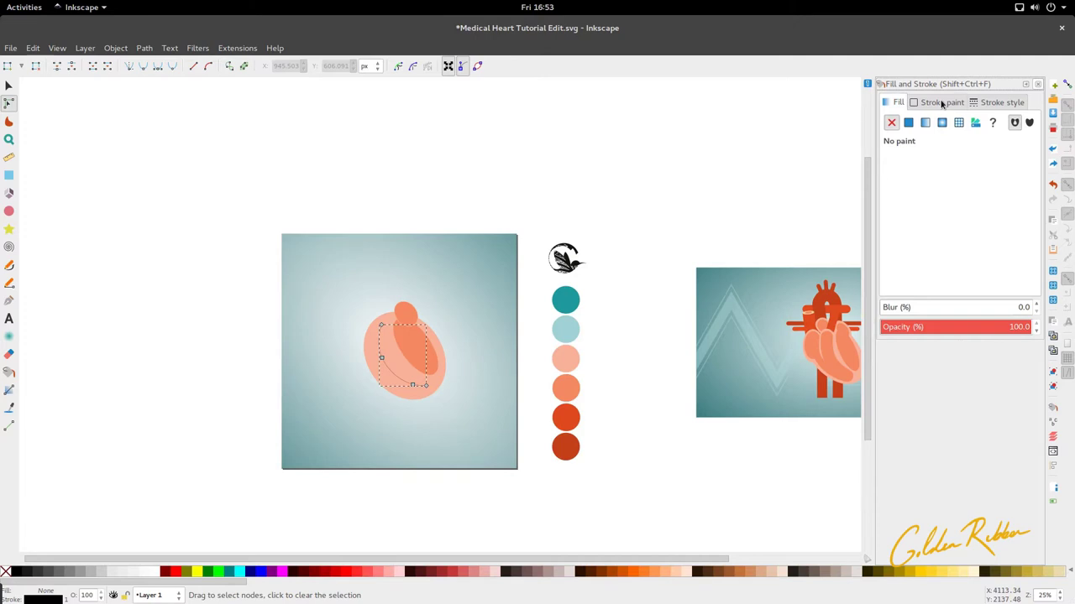
# Step: Set the curve's stroke width to 120 px
pyautogui.click(942, 103)
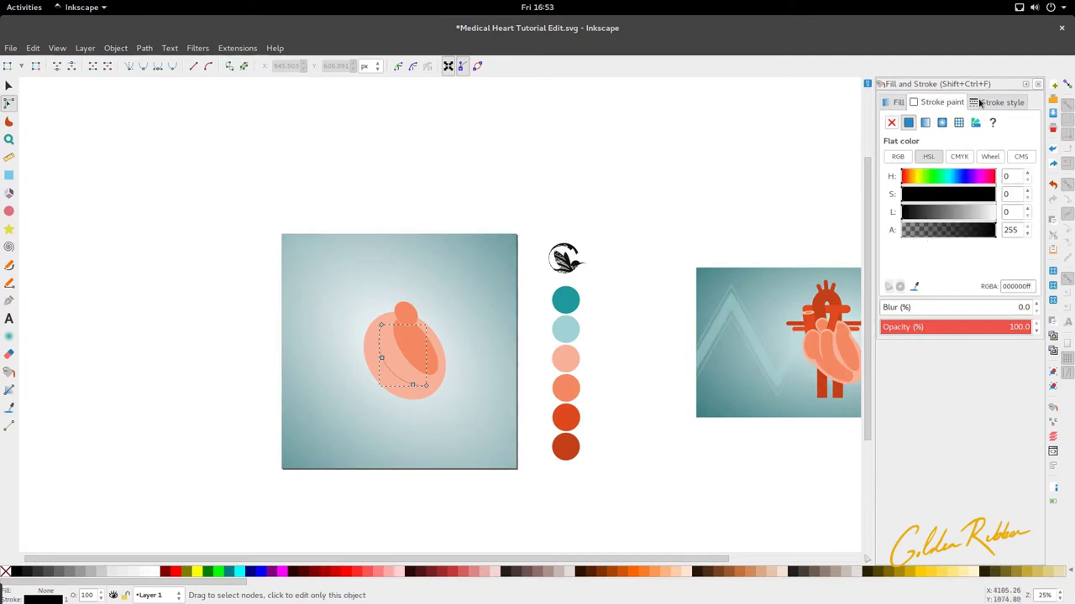
pyautogui.click(989, 105)
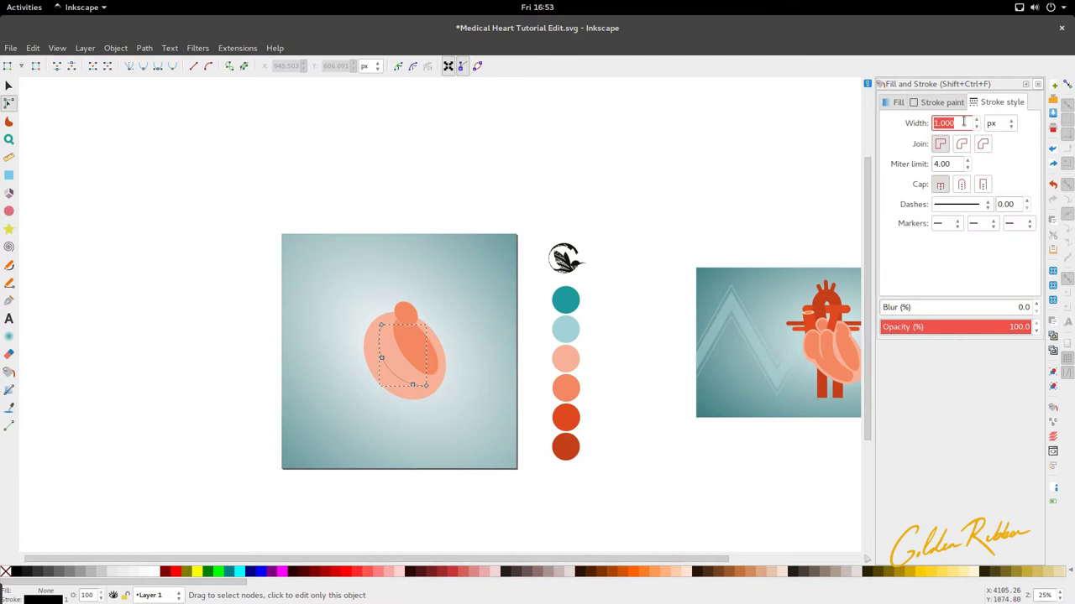
pyautogui.click(964, 123)
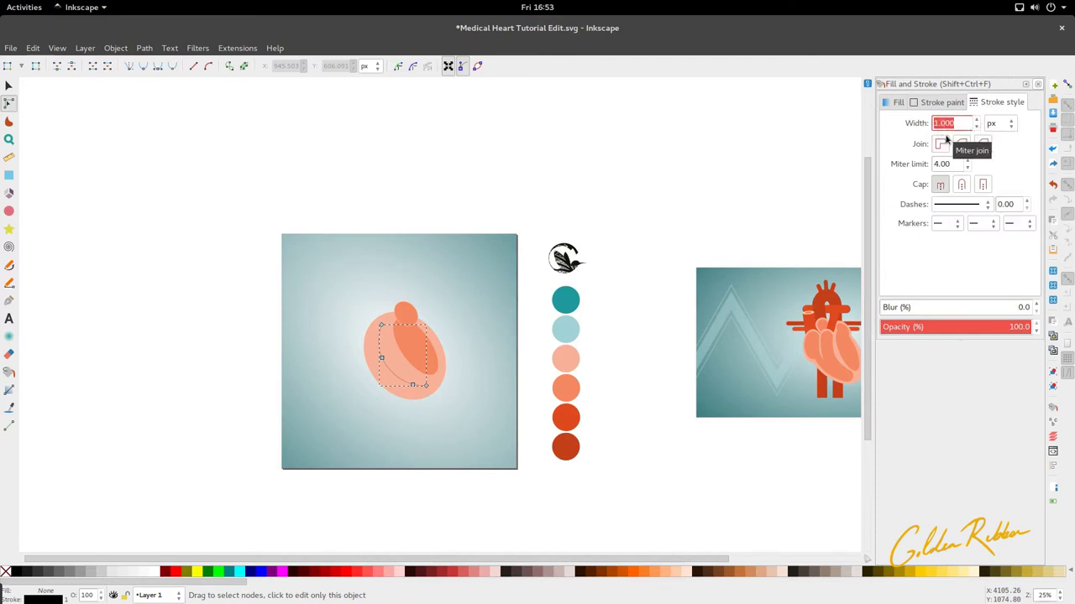
pyautogui.write('1')
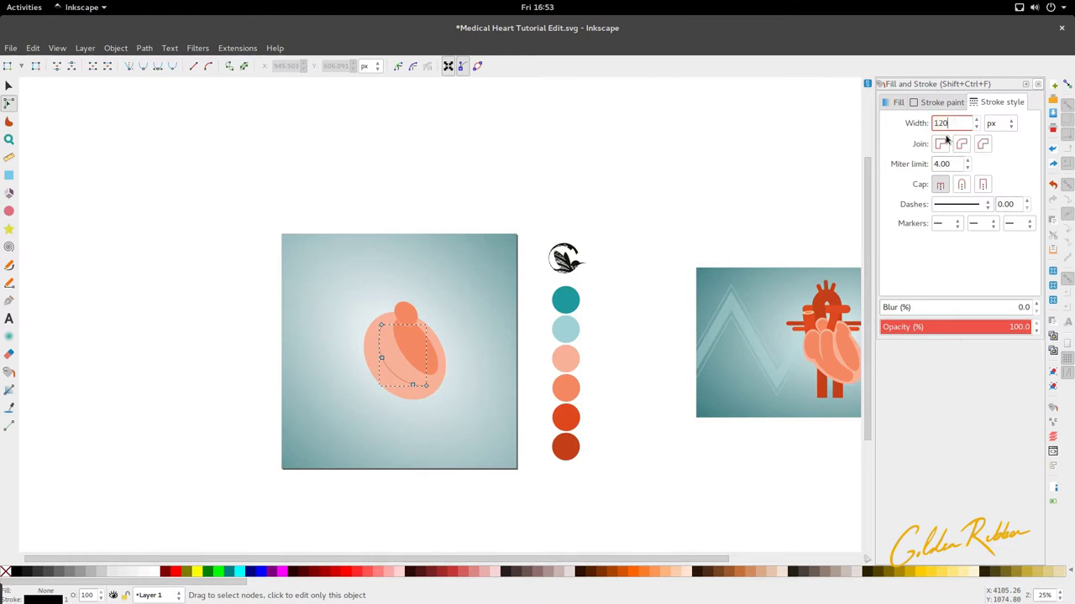
pyautogui.write('20')
pyautogui.press('Return')
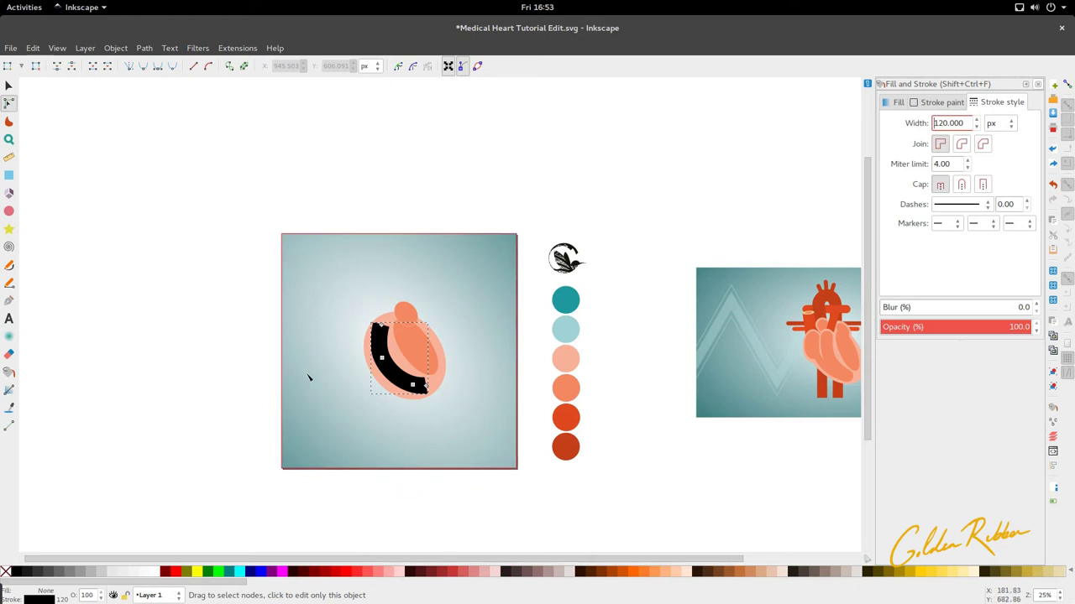
# Step: Compare the thickened curve on the heart with the matching bands in the reference artwork
pyautogui.scroll(1, 308, 378)
pyautogui.scroll(2, 403, 355)
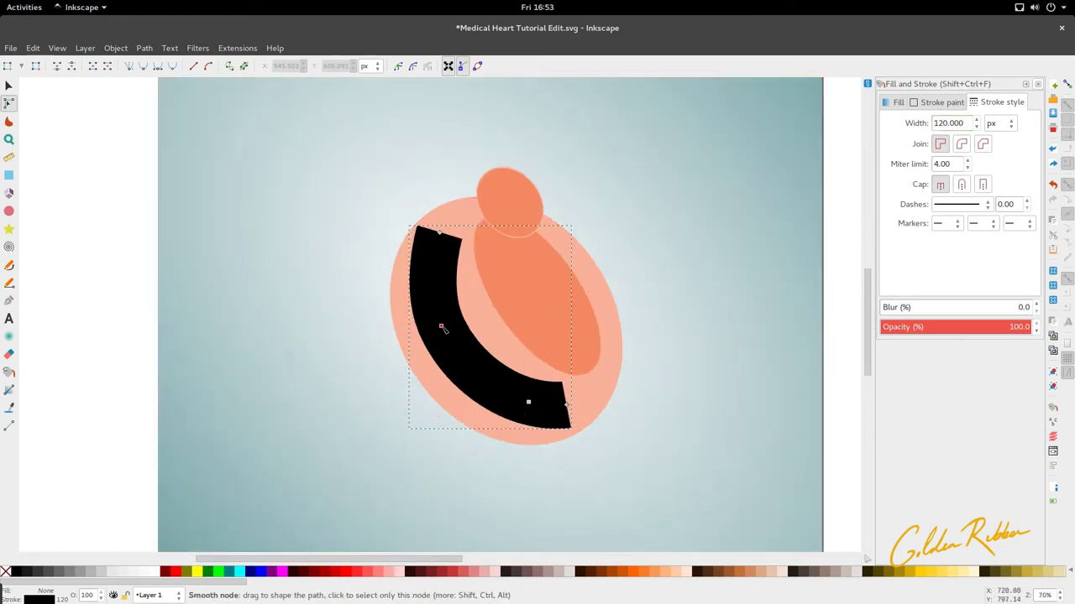
pyautogui.press('s')
pyautogui.scroll(-4, 442, 329)
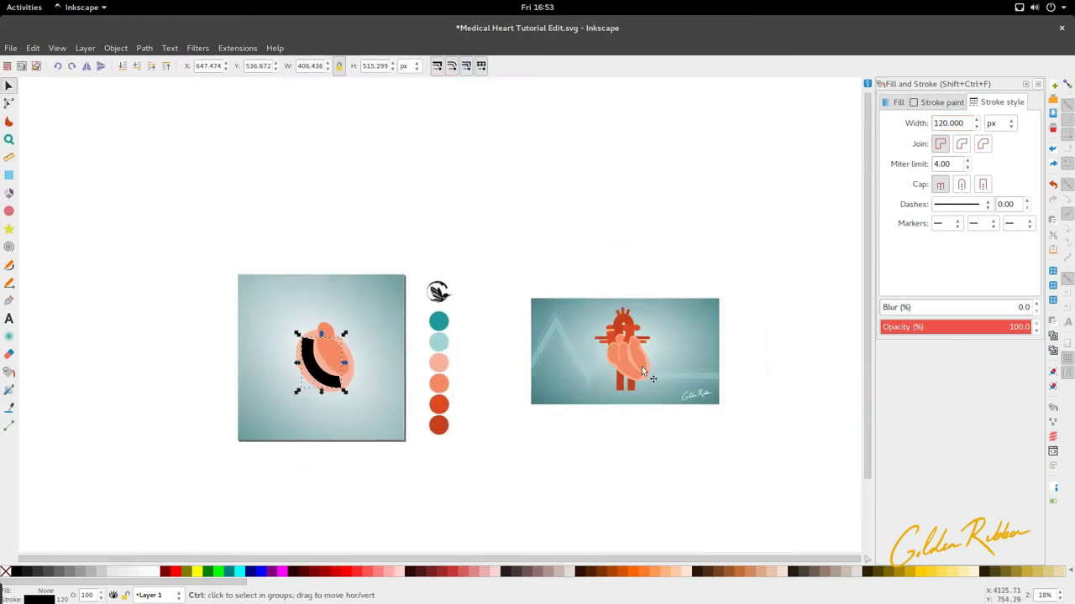
pyautogui.scroll(1, 641, 366)
pyautogui.scroll(-1, 641, 366)
pyautogui.scroll(1, 369, 382)
pyautogui.scroll(1, 360, 384)
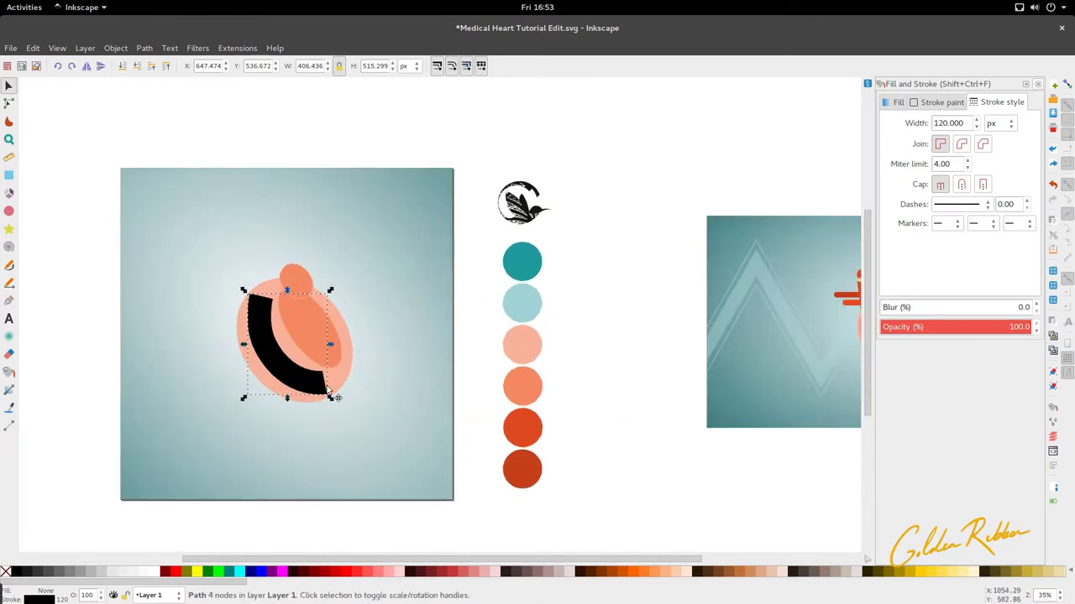
# Step: Shorten the thick curve by deleting its lower-right end node
pyautogui.press('n')
pyautogui.click(324, 385)
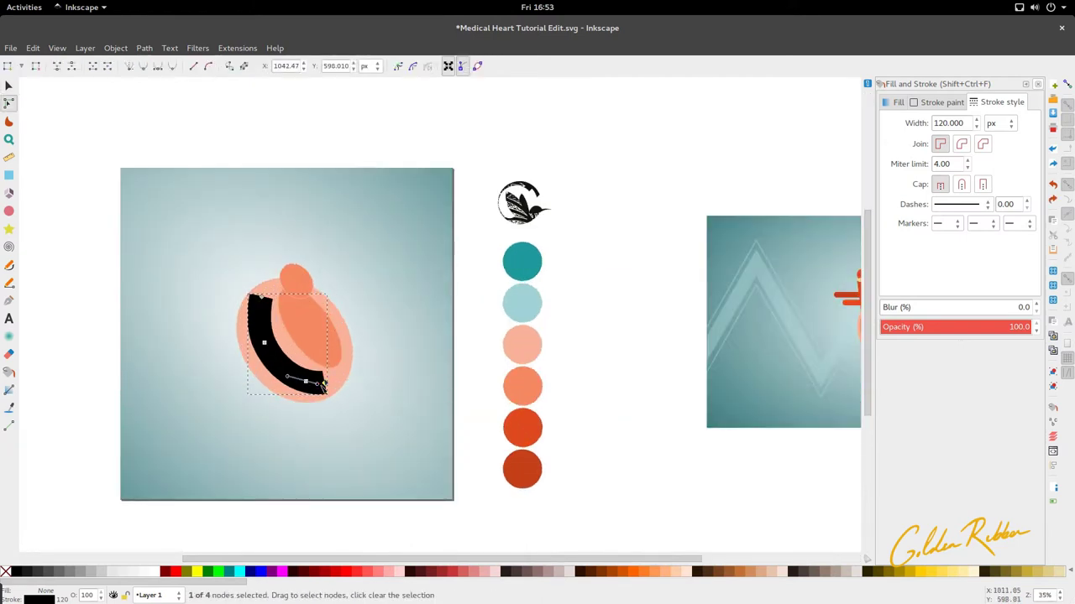
pyautogui.press('Delete')
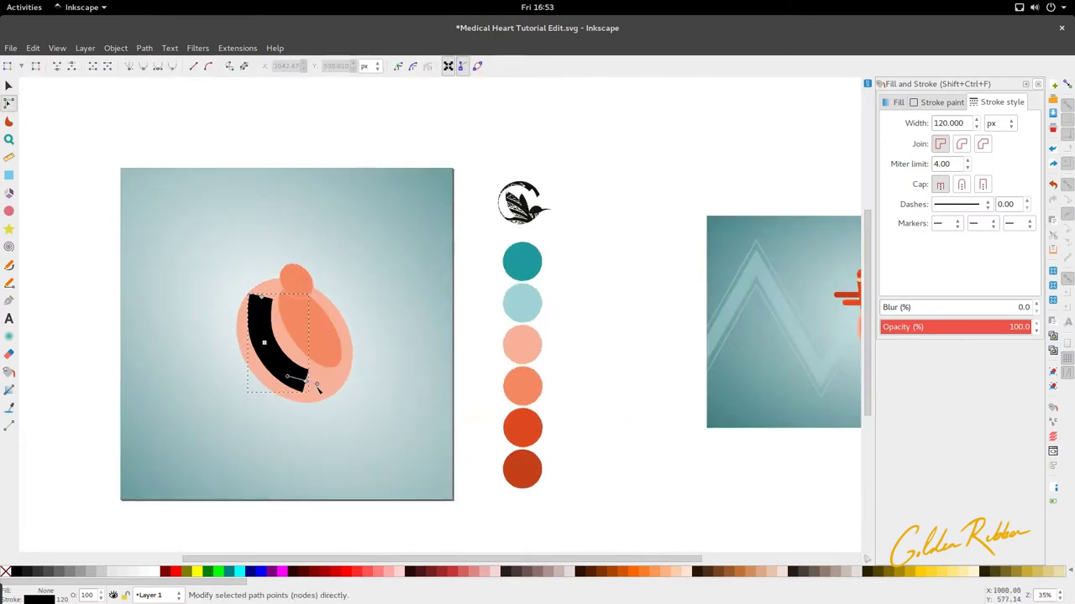
pyautogui.scroll(3, 313, 386)
pyautogui.hotkey('ctrl', 'z')
pyautogui.click(353, 371)
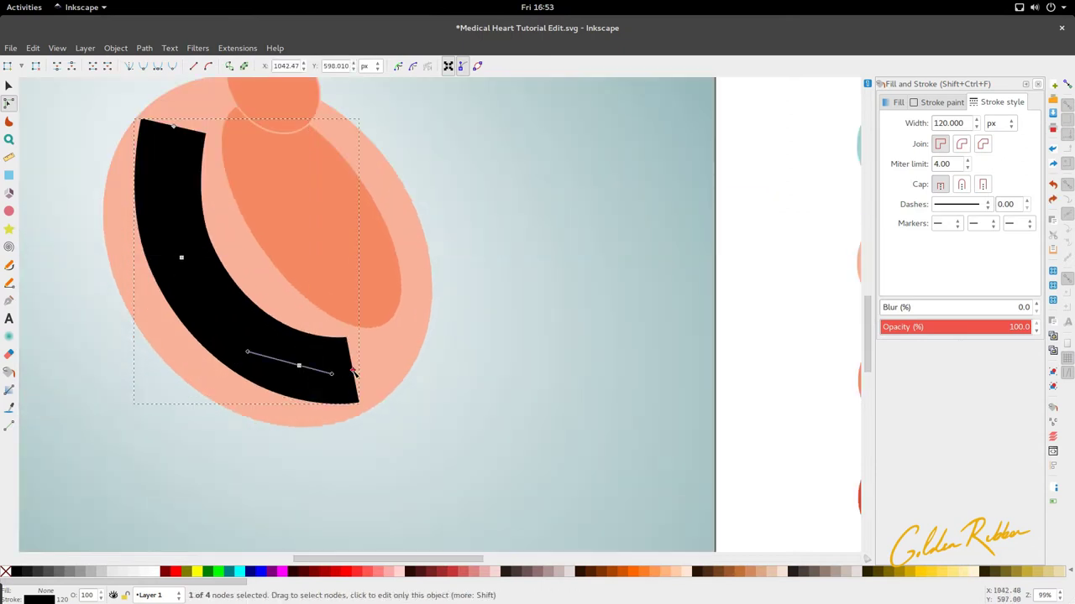
pyautogui.press('Delete')
pyautogui.press('5')
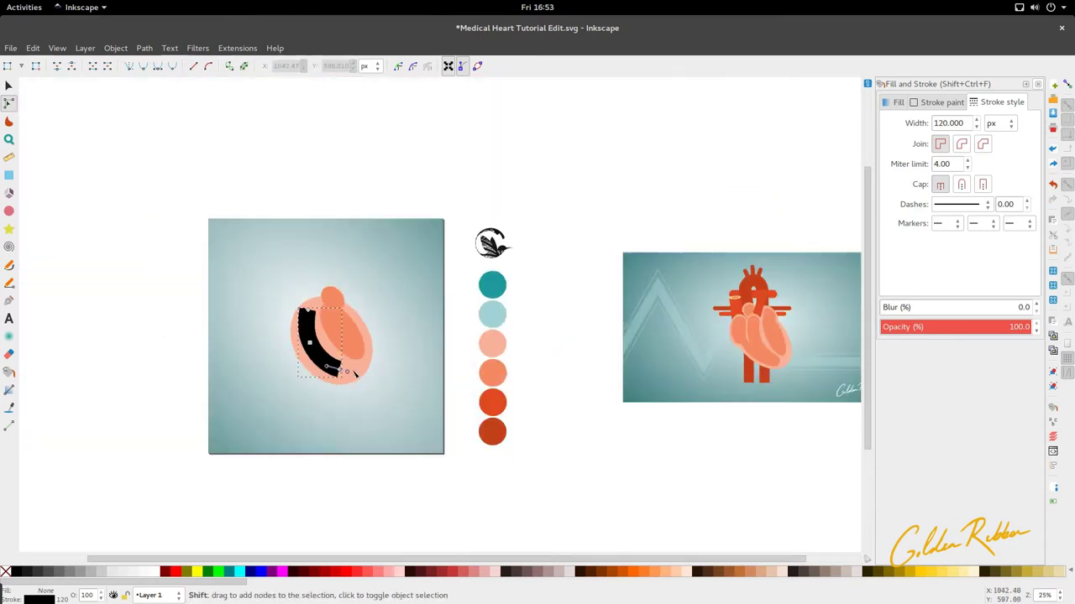
pyautogui.hscroll(-2, 356, 374)
pyautogui.hscroll(1, 355, 375)
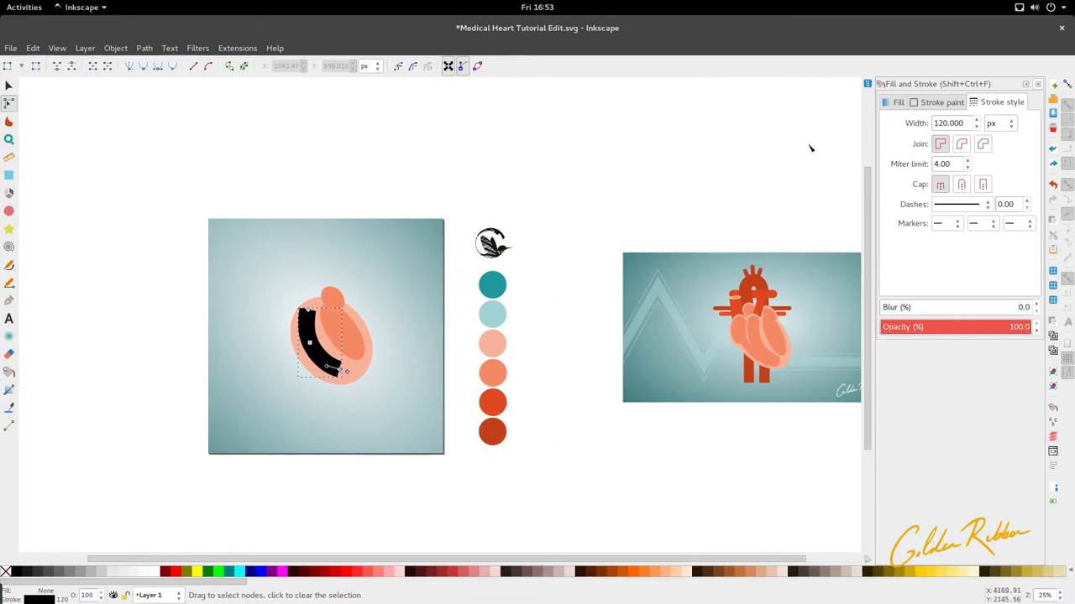
# Step: Shift the thick black curve slightly to the right and give its stroke round caps
pyautogui.press('s')
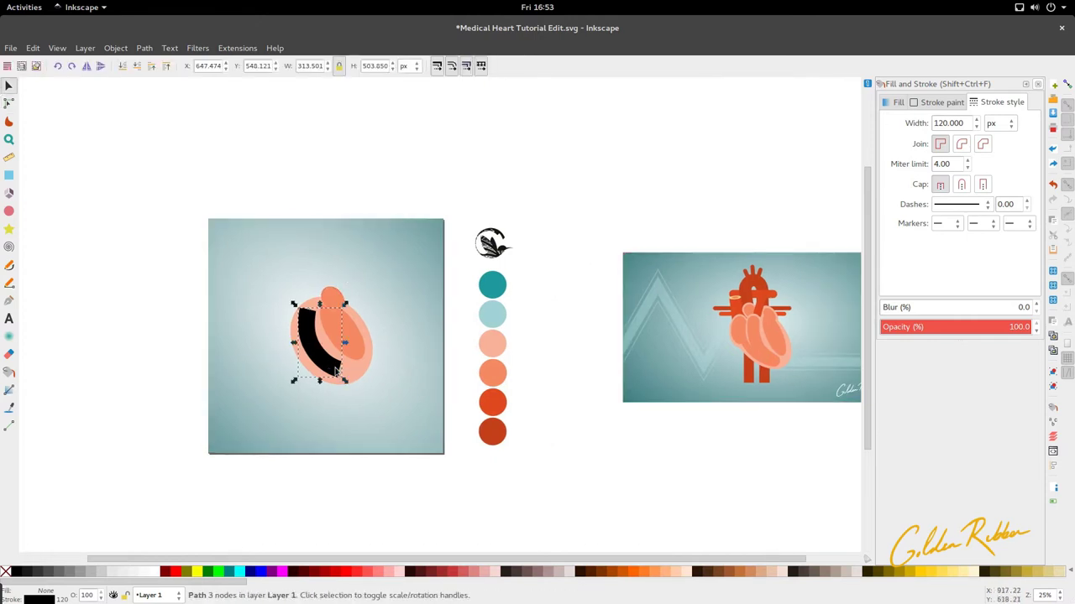
pyautogui.moveTo(340, 376); pyautogui.dragTo(344, 377)
pyautogui.click(961, 184)
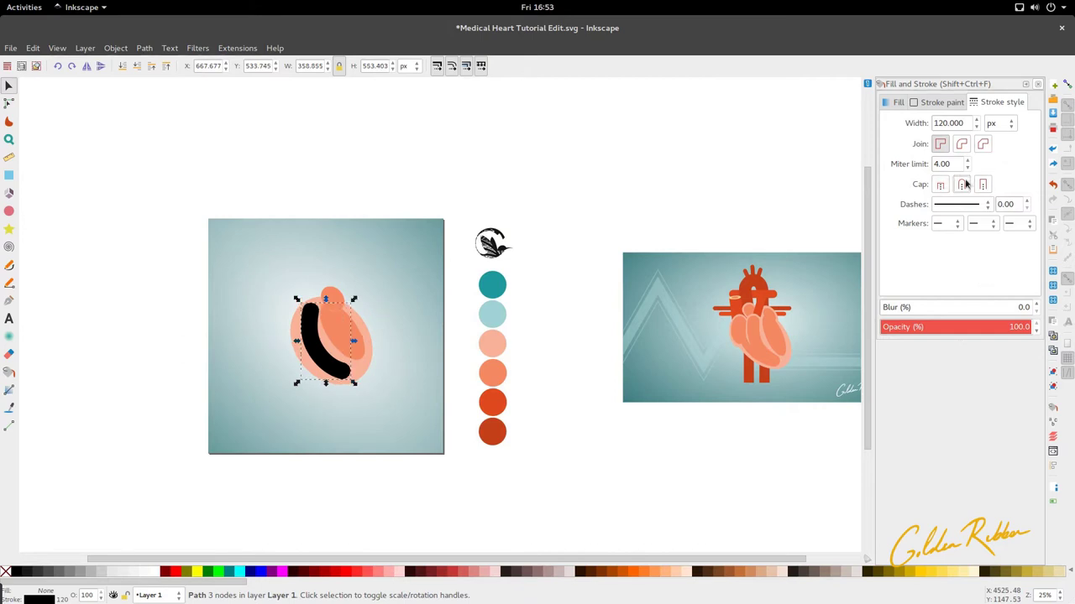
# Step: Shift the thick black curve slightly to the right and move its upper end node slightly down and left to shorten it
pyautogui.scroll(3, 322, 354)
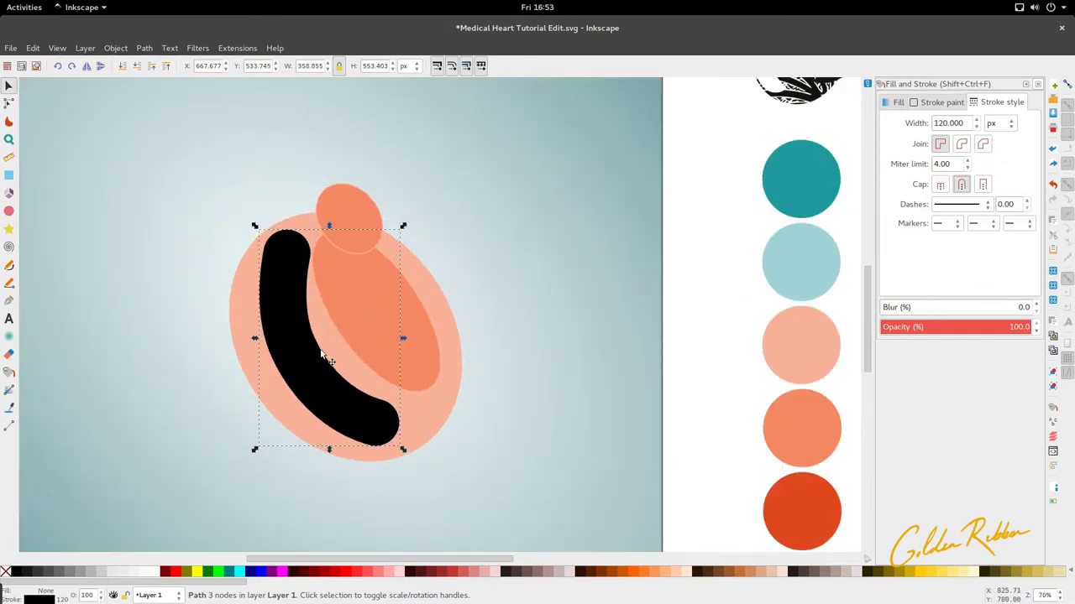
pyautogui.moveTo(287, 320); pyautogui.dragTo(294, 352)
pyautogui.scroll(-3, 288, 335)
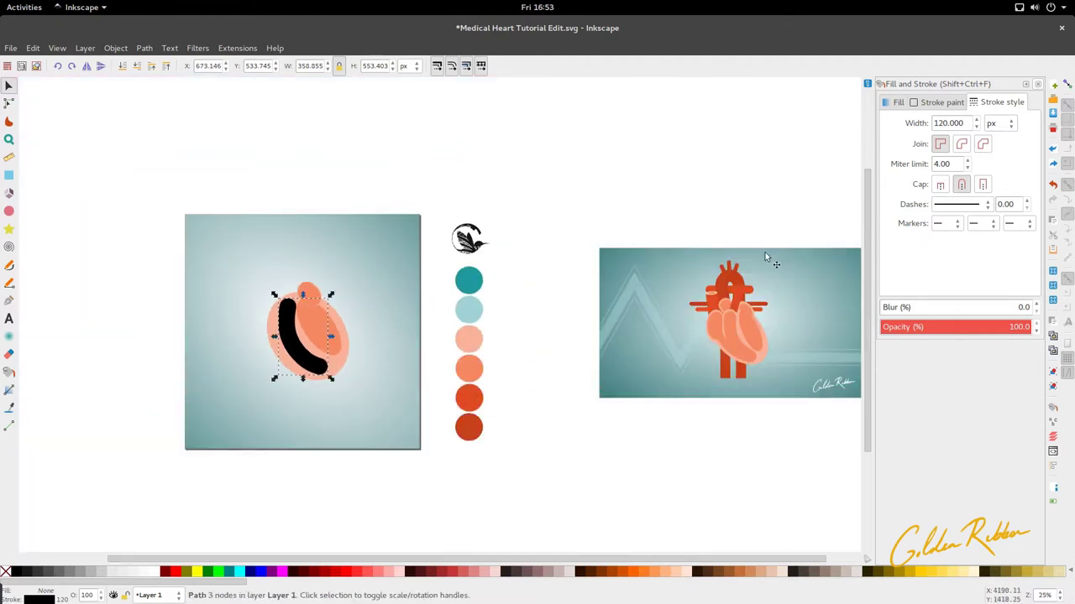
pyautogui.click(965, 188)
pyautogui.doubleClick(294, 328)
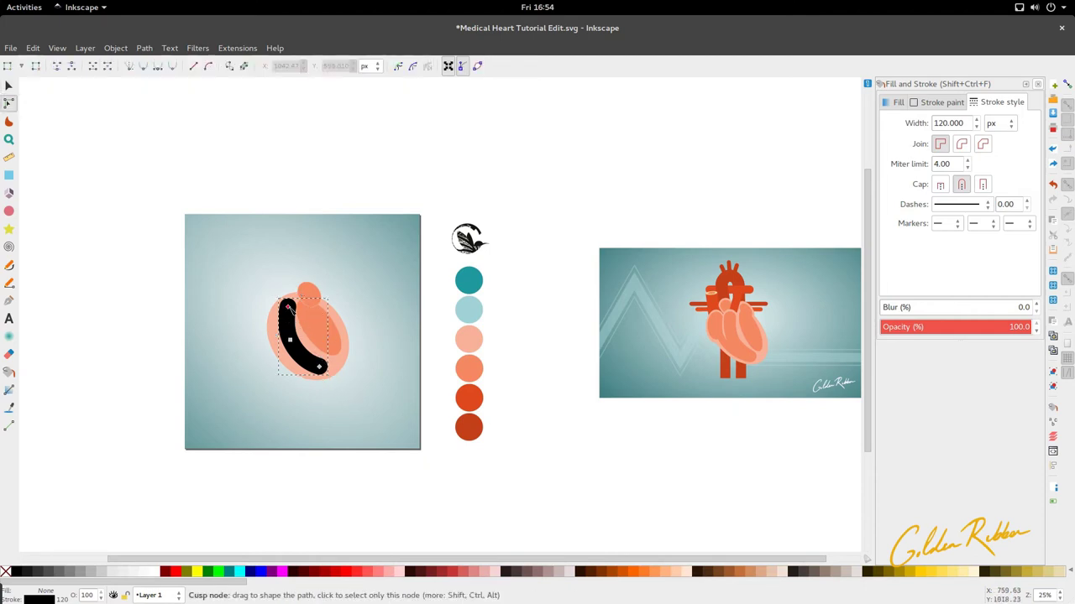
pyautogui.moveTo(288, 307); pyautogui.dragTo(284, 313)
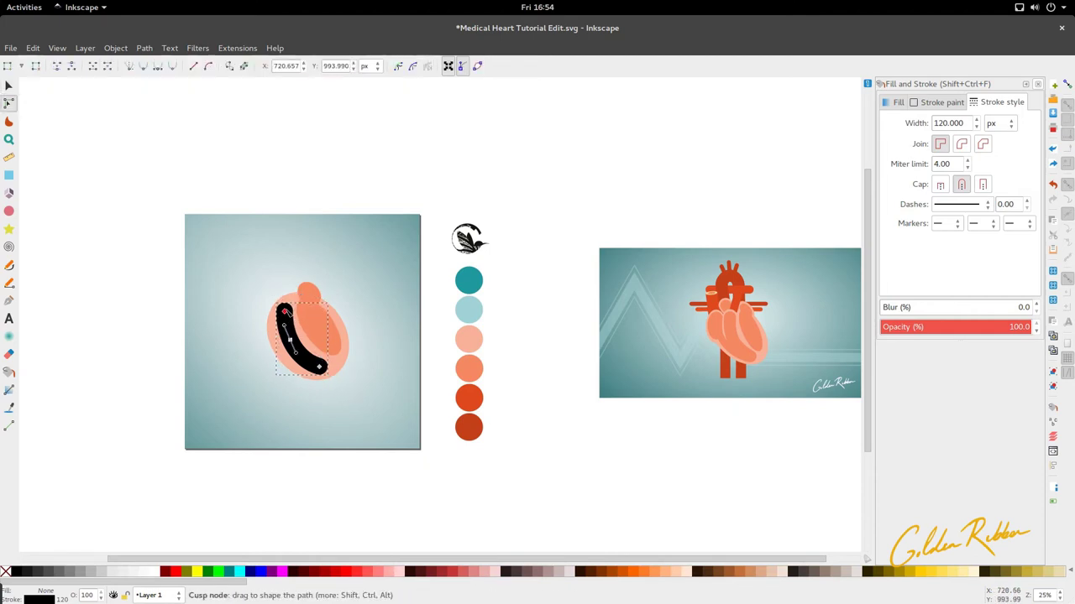
pyautogui.press('s')
pyautogui.click(309, 361)
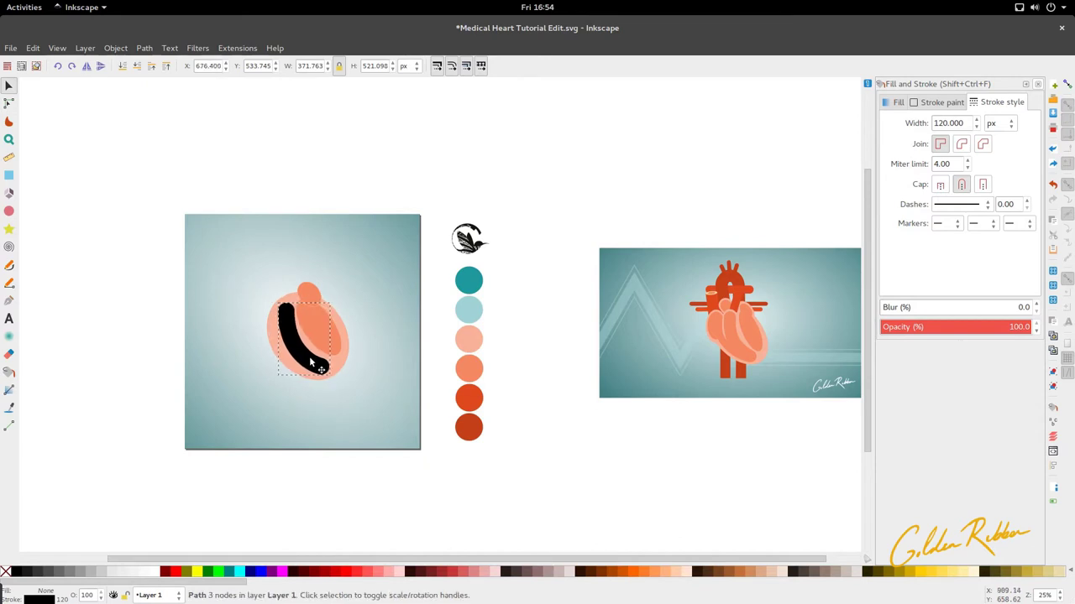
# Step: Colour the thick curve's stroke with the orange sampled from the heart's inner ellipse
pyautogui.press('d')
pyautogui.click(320, 334)
pyautogui.press('s')
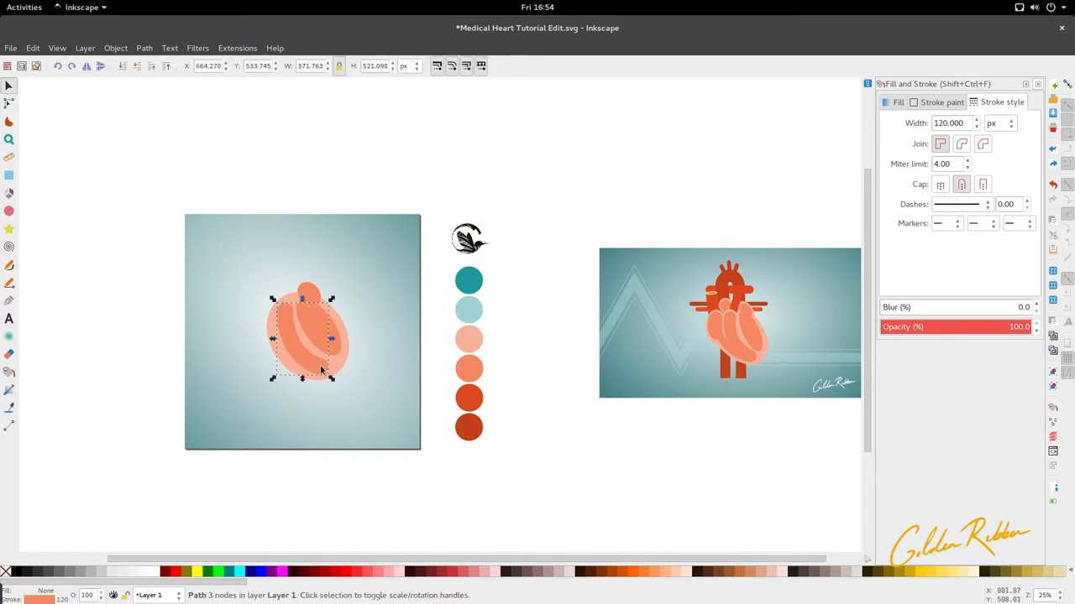
# Step: Draw an open curve from the orange band's lower-right end along the heart's lower left to its left edge
pyautogui.scroll(2, 320, 366)
pyautogui.scroll(-2, 320, 370)
pyautogui.hscroll(-1, 322, 373)
pyautogui.scroll(1, 323, 374)
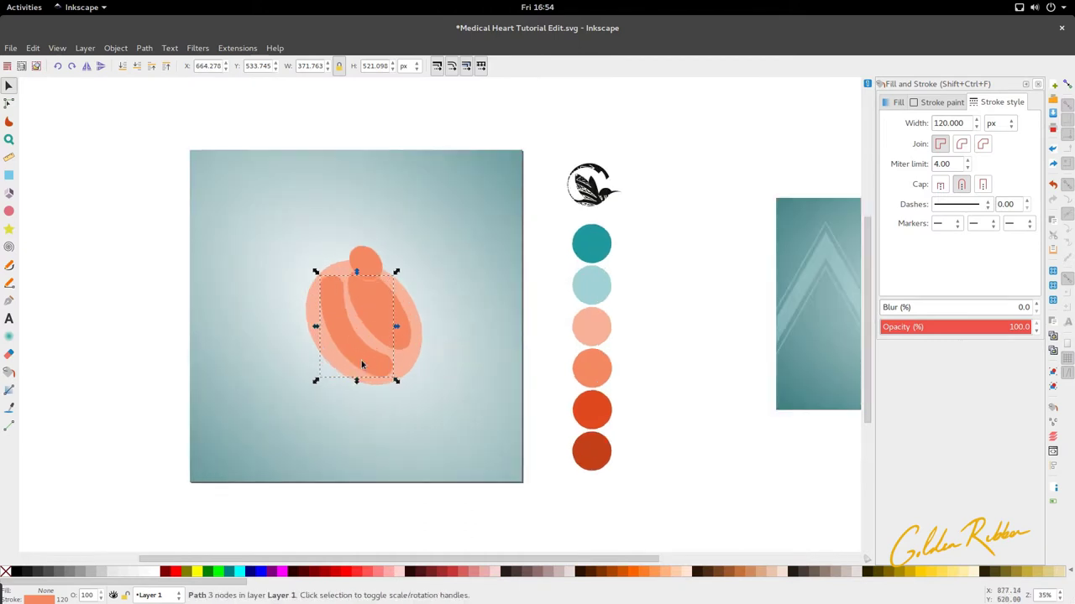
pyautogui.press('p')
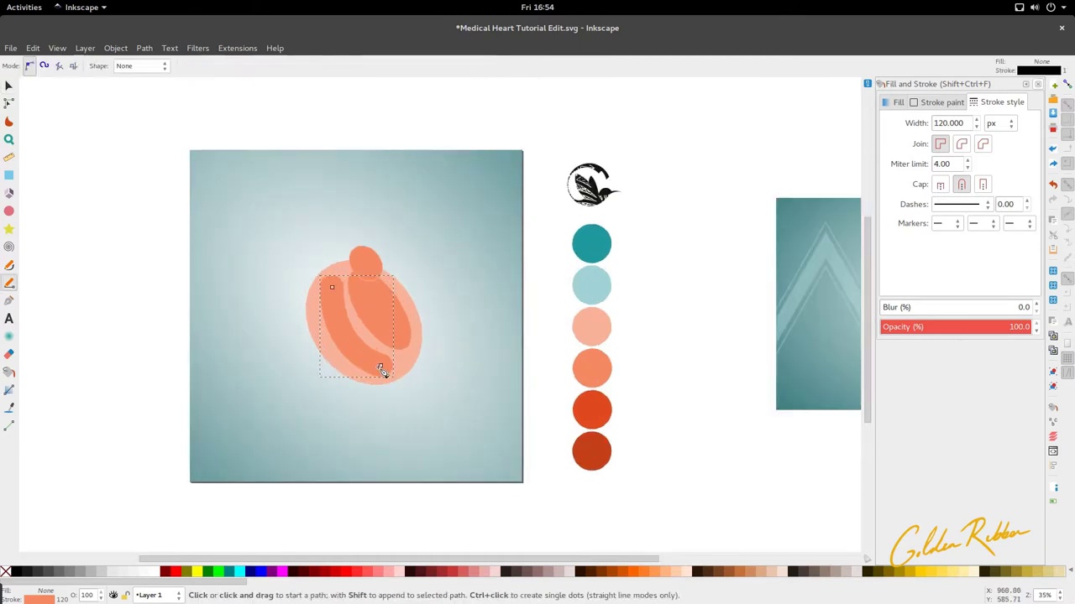
pyautogui.click(381, 370)
pyautogui.scroll(-2, 360, 369)
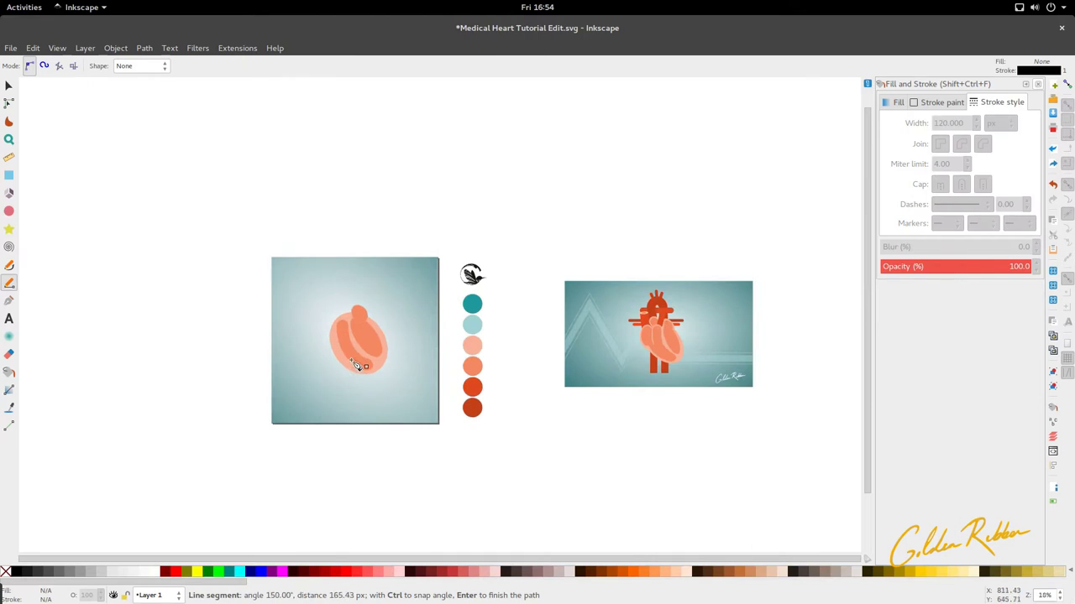
pyautogui.scroll(1, 356, 365)
pyautogui.moveTo(340, 351); pyautogui.dragTo(326, 333)
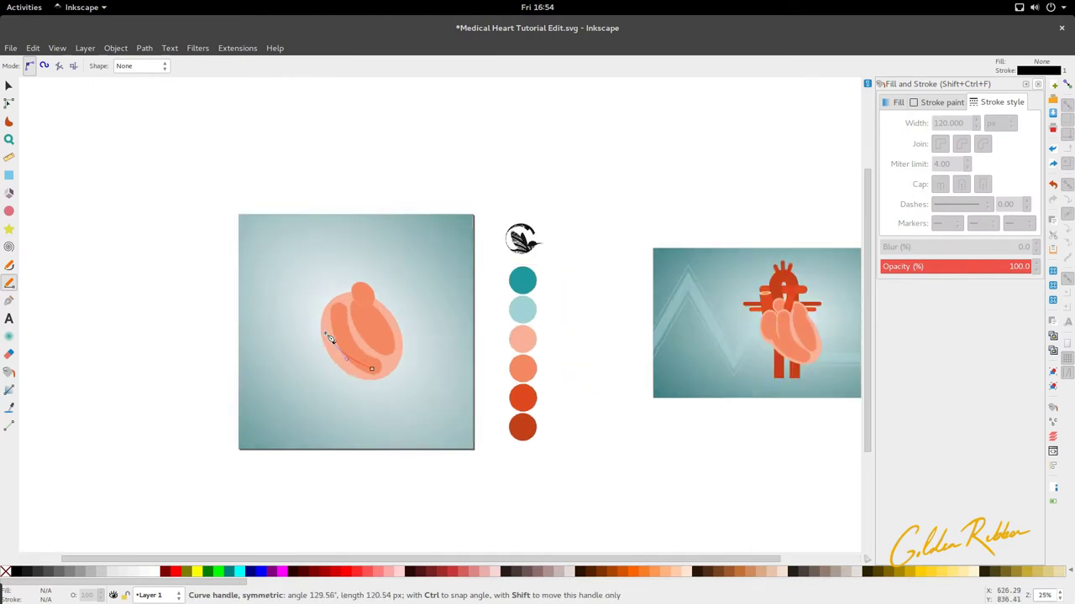
pyautogui.moveTo(326, 333); pyautogui.dragTo(327, 334)
pyautogui.press('Return')
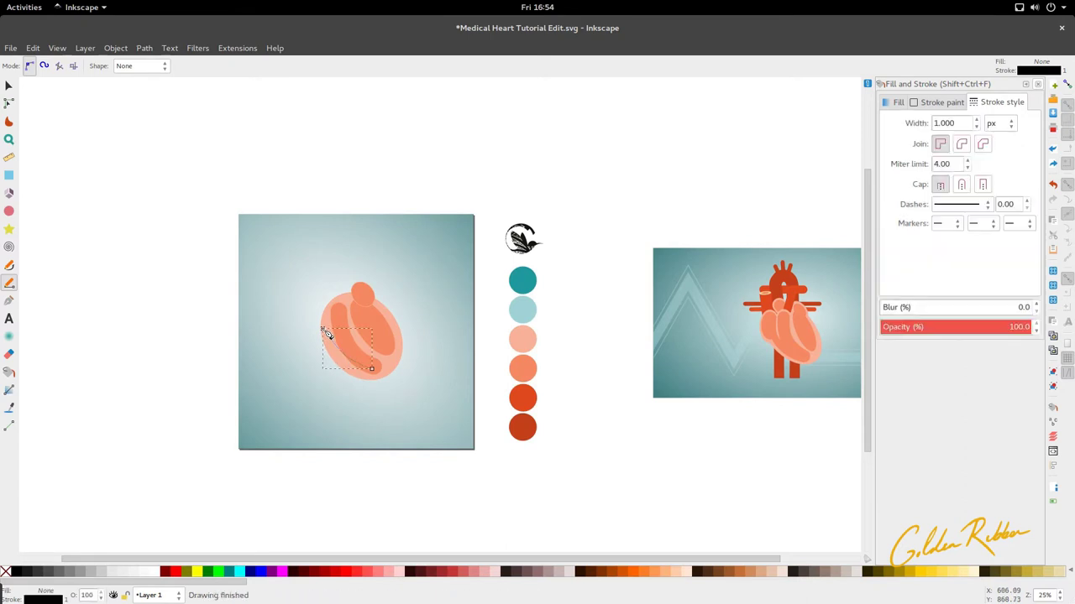
# Step: Move the new thin curve's lower-right end node slightly downward
pyautogui.press('s')
pyautogui.scroll(4, 348, 366)
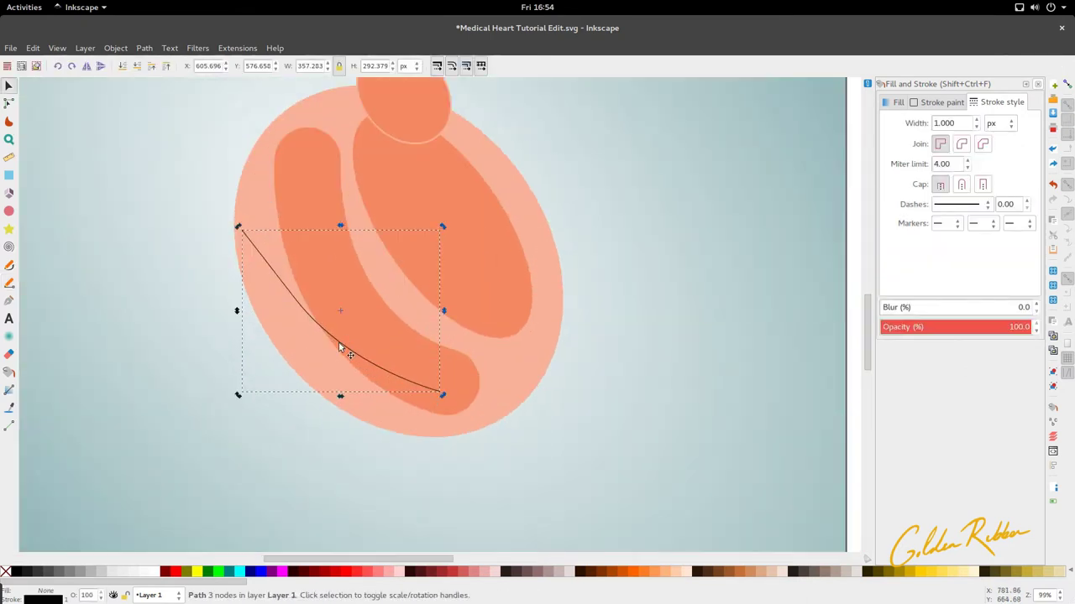
pyautogui.press('n')
pyautogui.moveTo(439, 392); pyautogui.dragTo(436, 396)
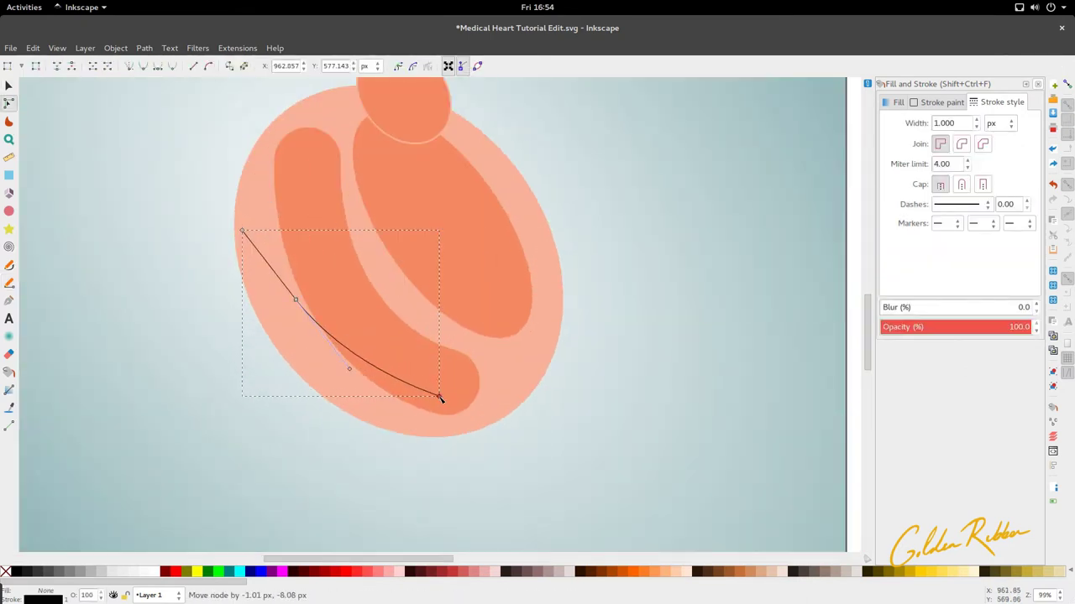
pyautogui.press('s')
pyautogui.scroll(-4, 398, 401)
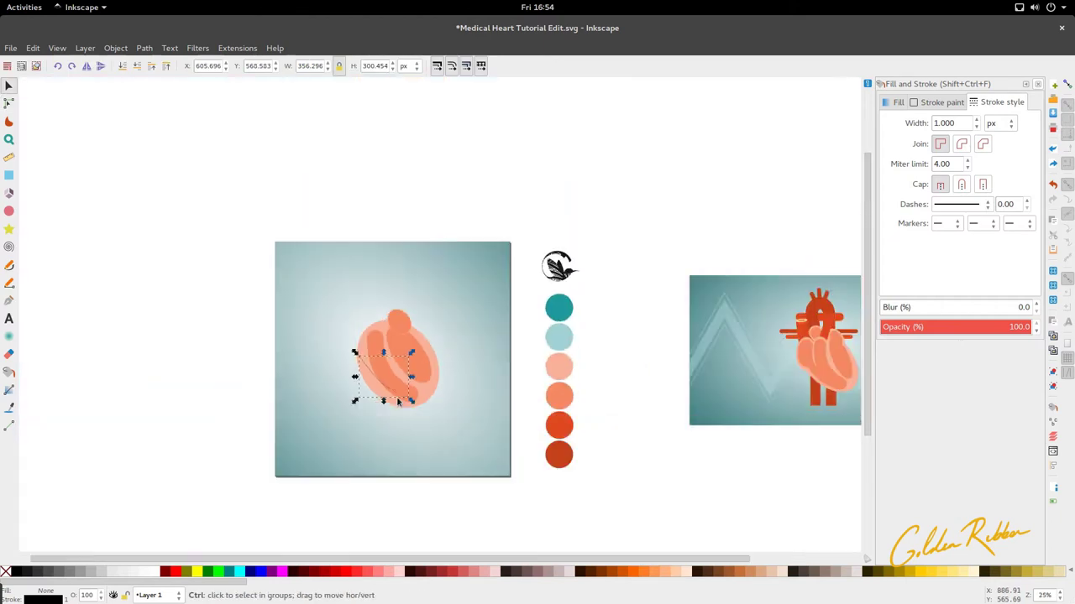
# Step: Try a stroke width of 100 px on the new curve
pyautogui.tripleClick(944, 122)
pyautogui.write('100')
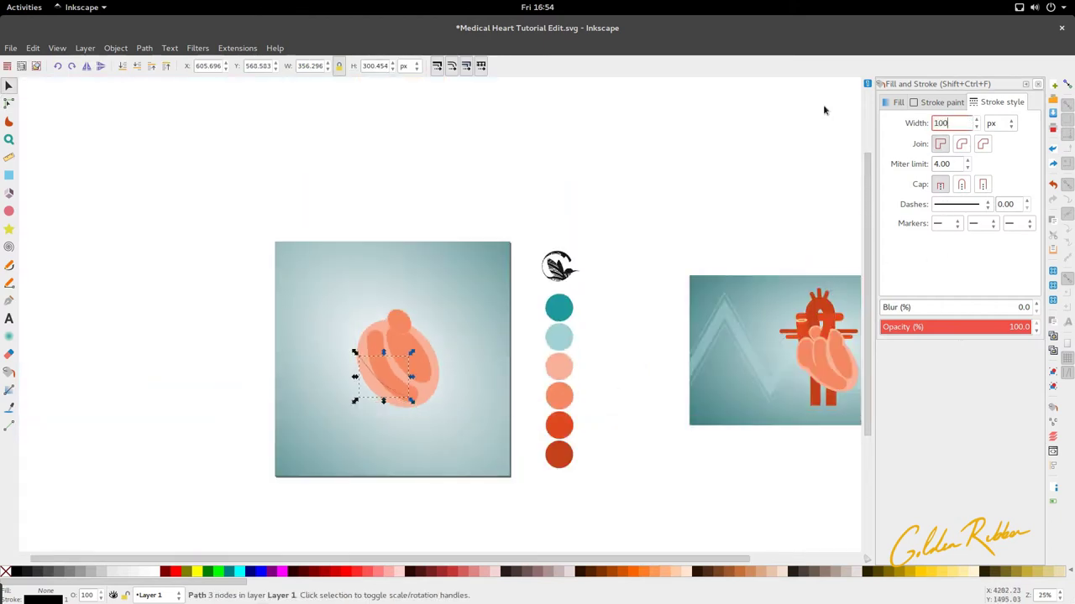
pyautogui.press('Return')
pyautogui.scroll(2, 435, 409)
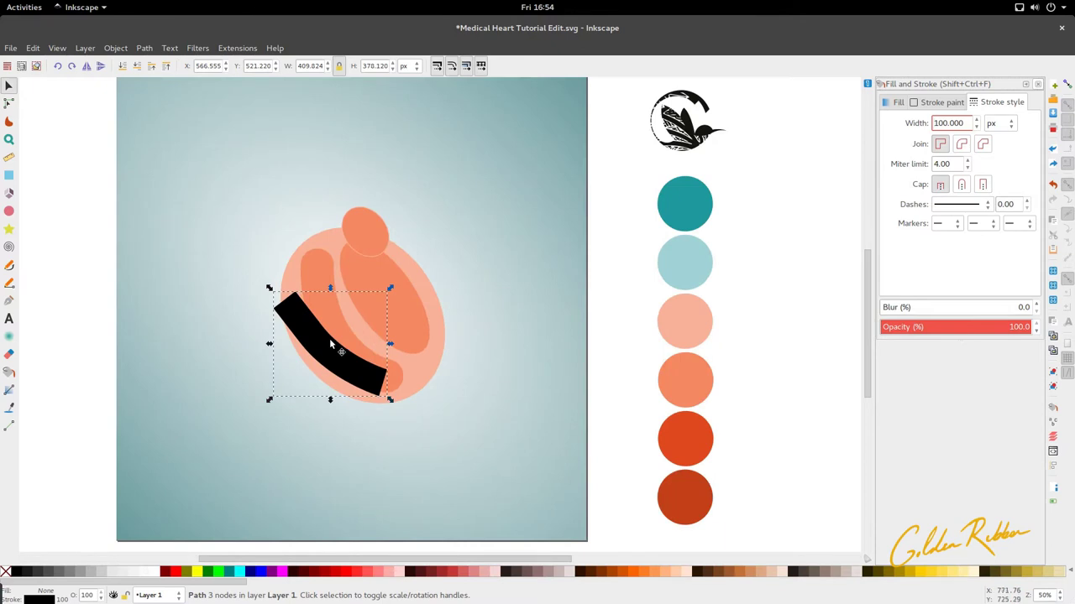
pyautogui.scroll(-2, 430, 334)
# Step: Set the new curve's stroke width to 80 px
pyautogui.tripleClick(951, 123)
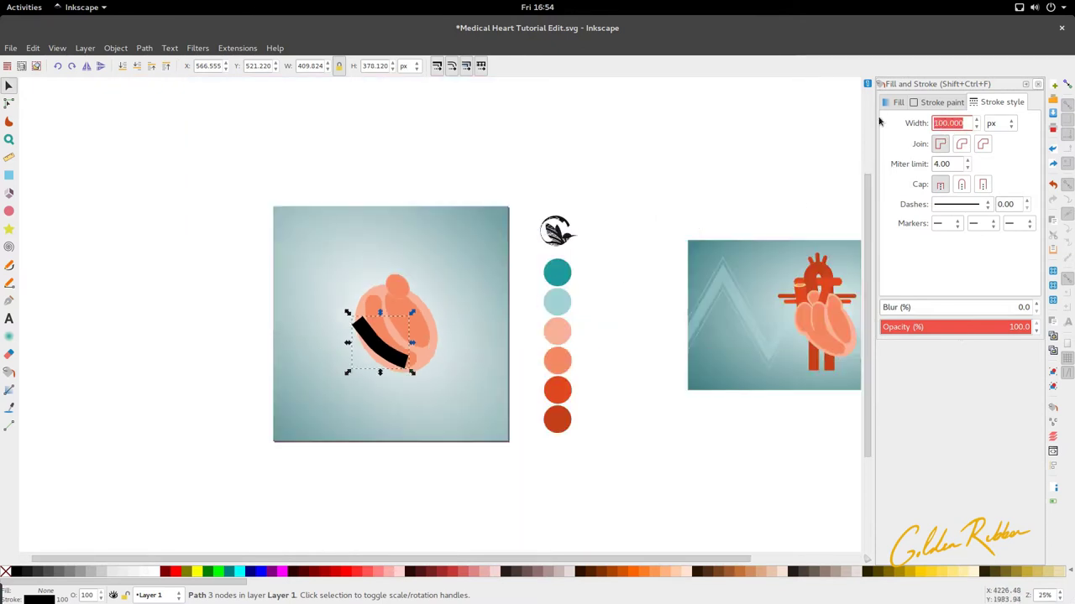
pyautogui.write('80')
pyautogui.press('Return')
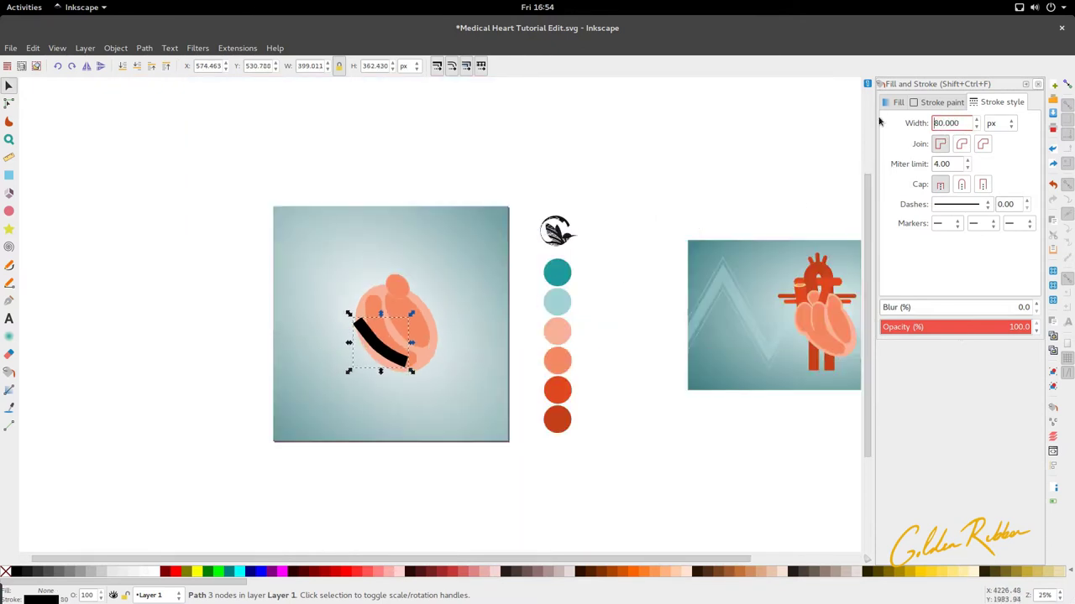
# Step: Make the 80 px curve's middle node smooth and adjust both its handles for an even bend
pyautogui.scroll(1, 491, 356)
pyautogui.click(323, 357)
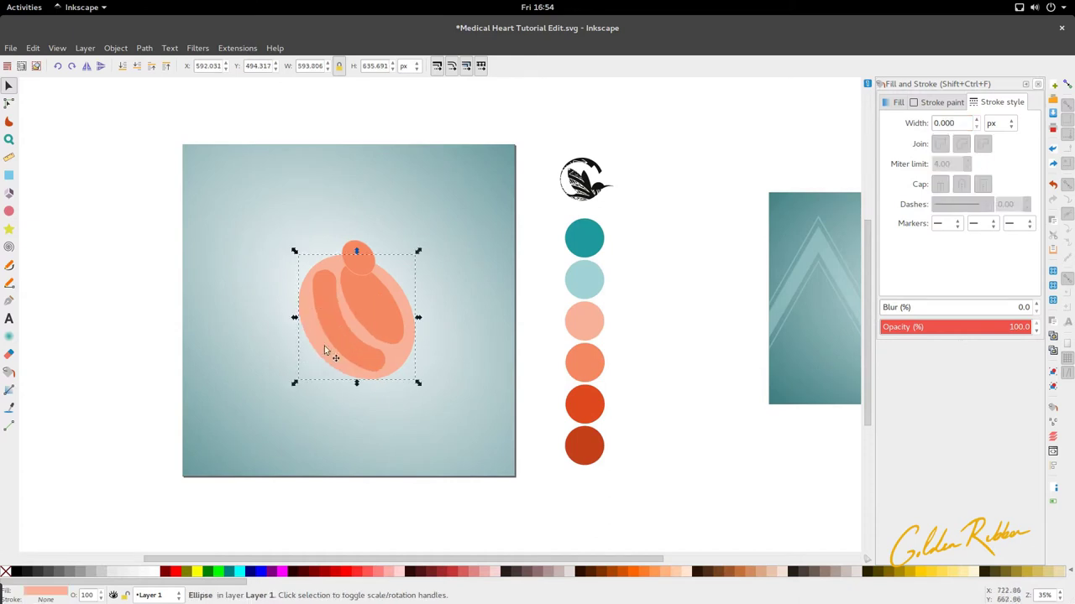
pyautogui.click(332, 344)
pyautogui.press('n')
pyautogui.scroll(3, 300, 312)
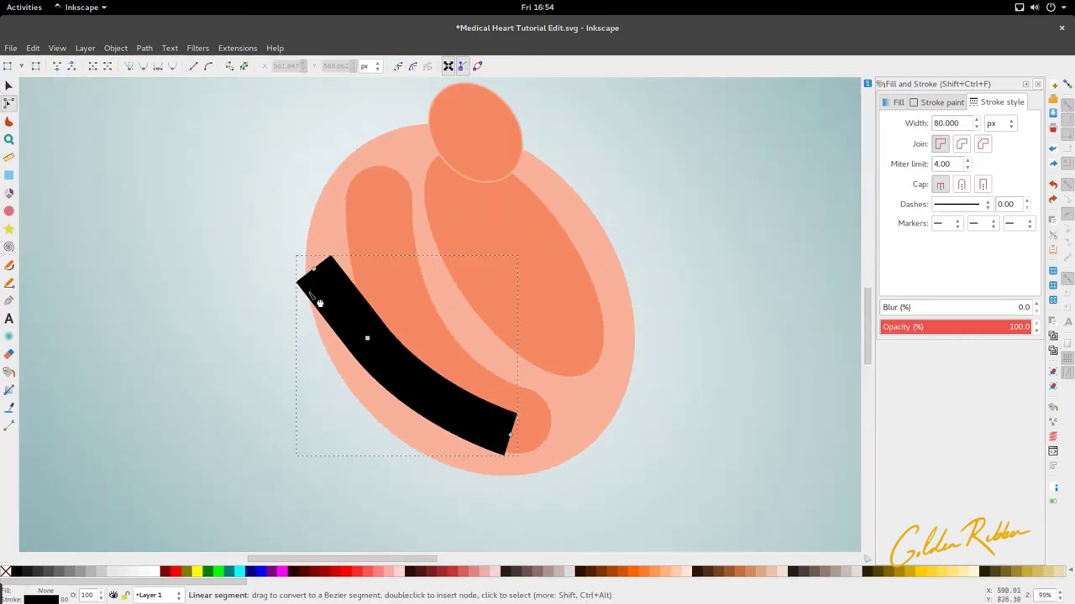
pyautogui.click(367, 338)
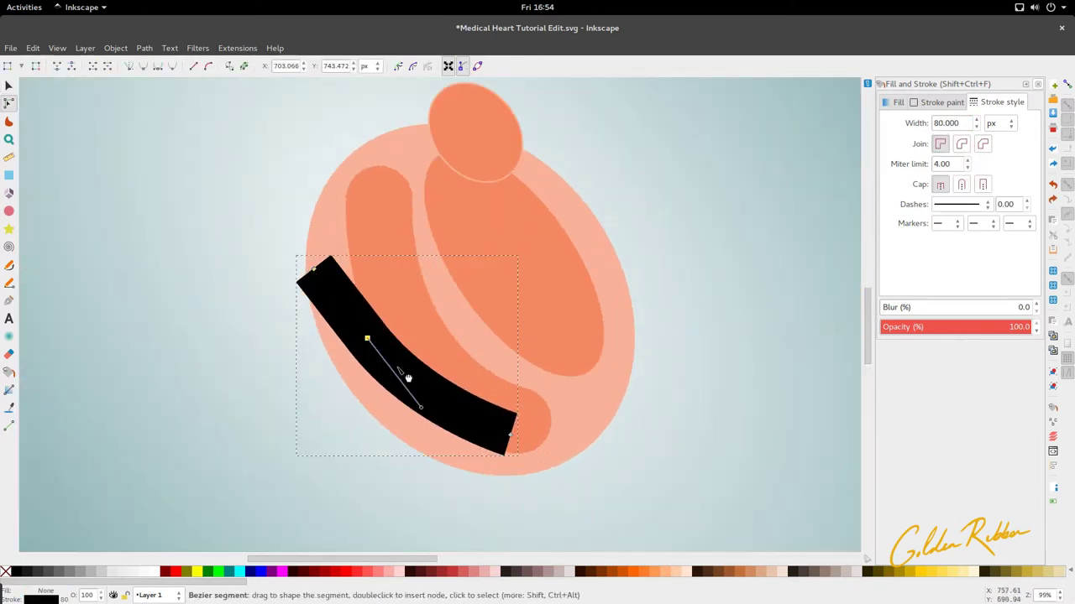
pyautogui.moveTo(420, 408)
pyautogui.mouseDown()
pyautogui.moveTo(404, 362)
pyautogui.moveTo(417, 391)
pyautogui.mouseUp()
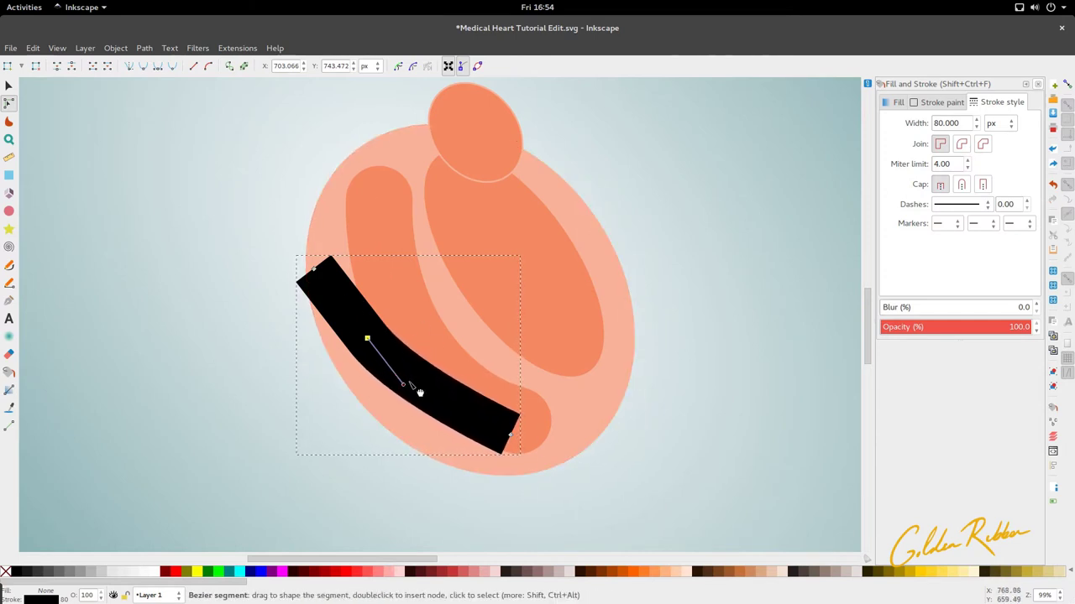
pyautogui.click(143, 66)
pyautogui.moveTo(406, 386); pyautogui.dragTo(421, 391)
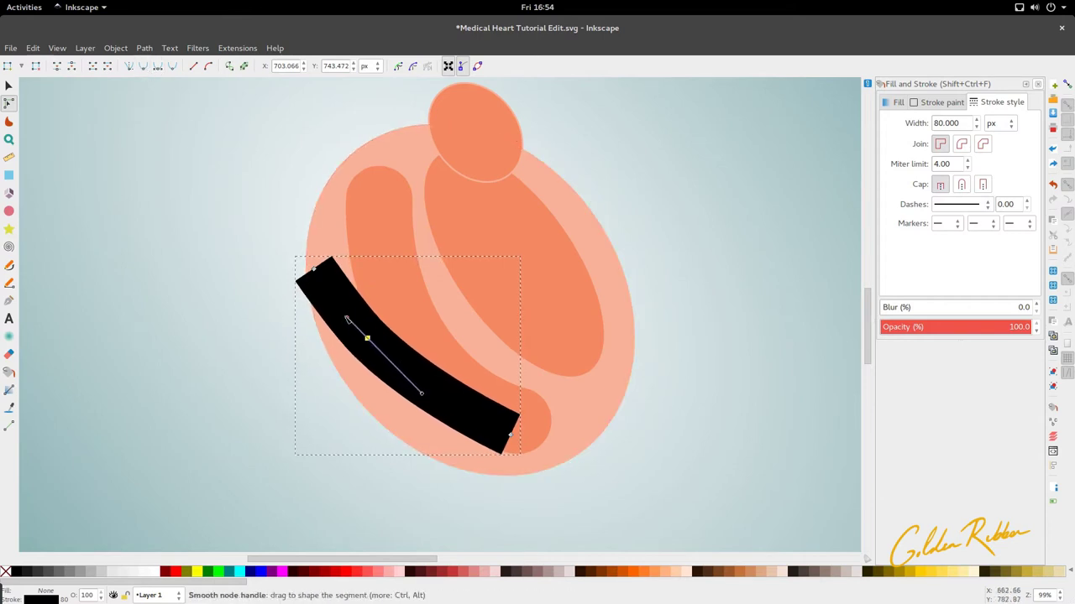
pyautogui.moveTo(346, 319); pyautogui.dragTo(340, 312)
pyautogui.press('s')
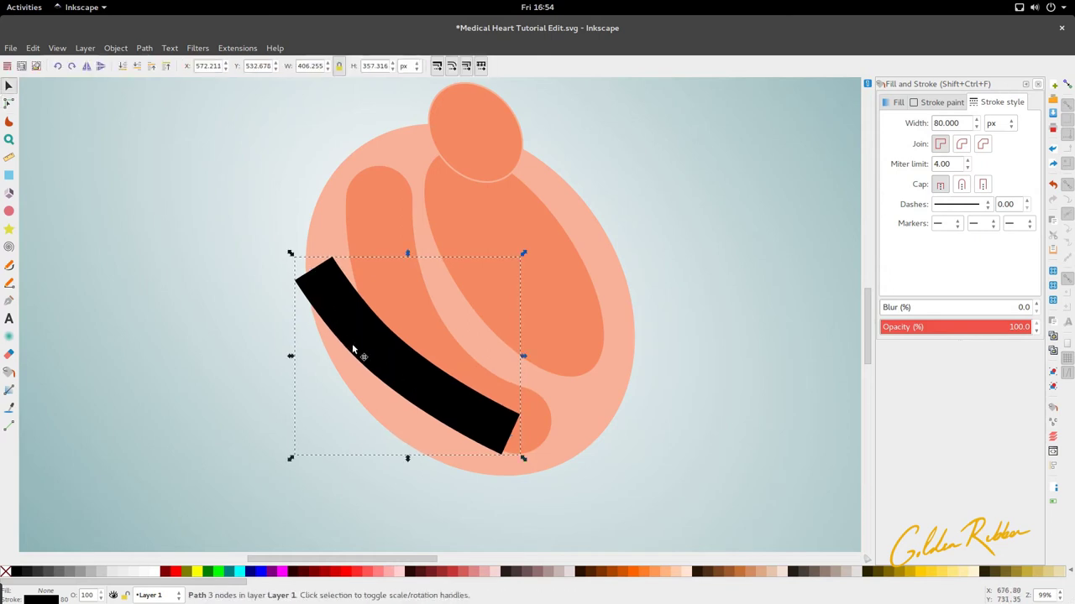
# Step: Shorten the black curve by moving its lower-right end node up and left, inside the orange band
pyautogui.press('5')
pyautogui.click(361, 351)
pyautogui.scroll(-1, 361, 350)
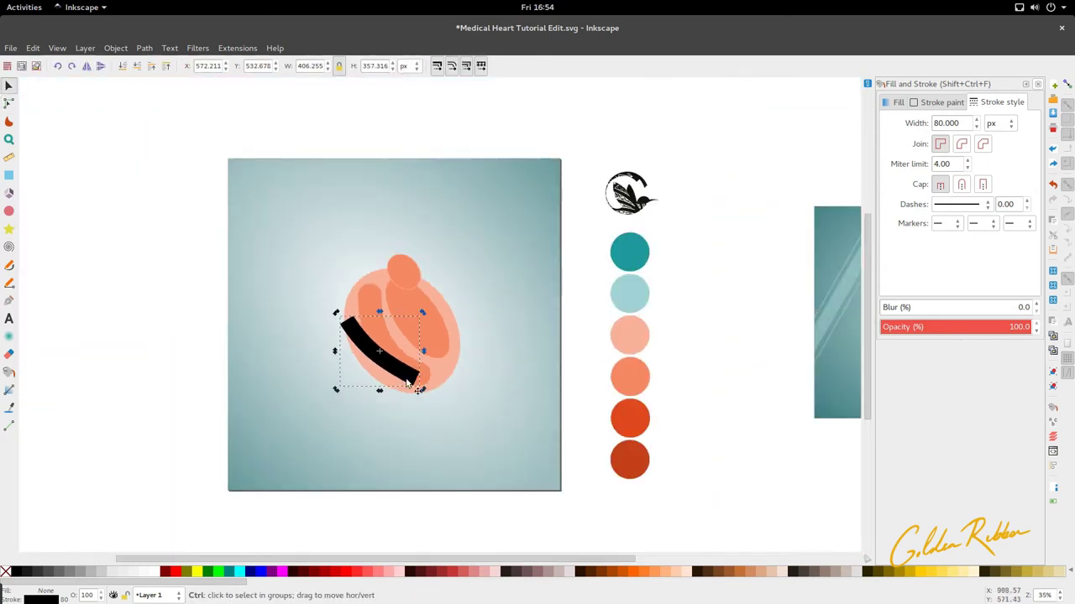
pyautogui.scroll(8, 442, 319)
pyautogui.press('n')
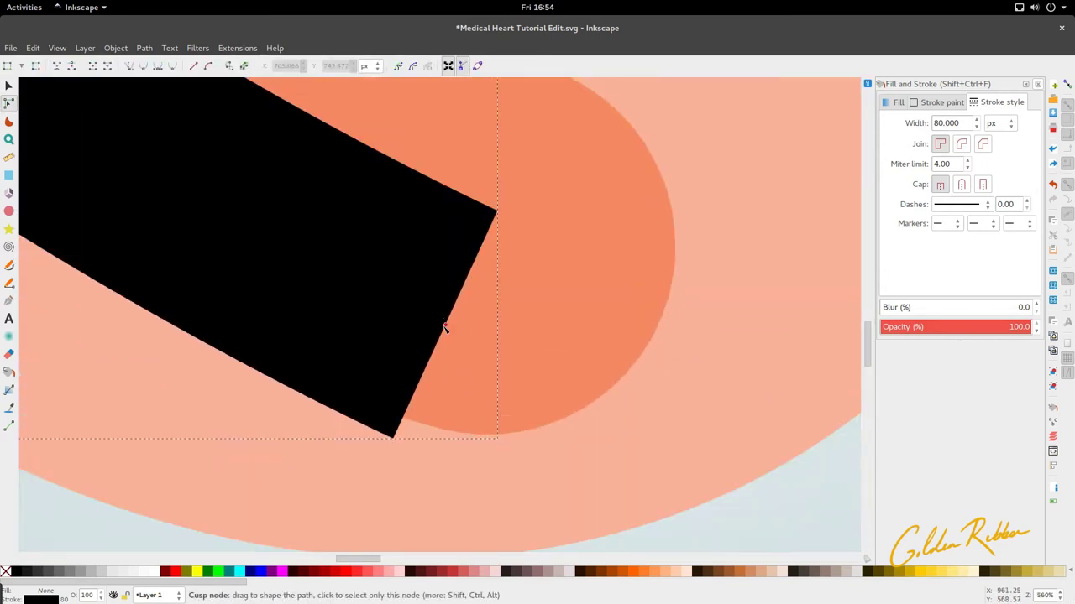
pyautogui.moveTo(445, 328); pyautogui.dragTo(342, 266)
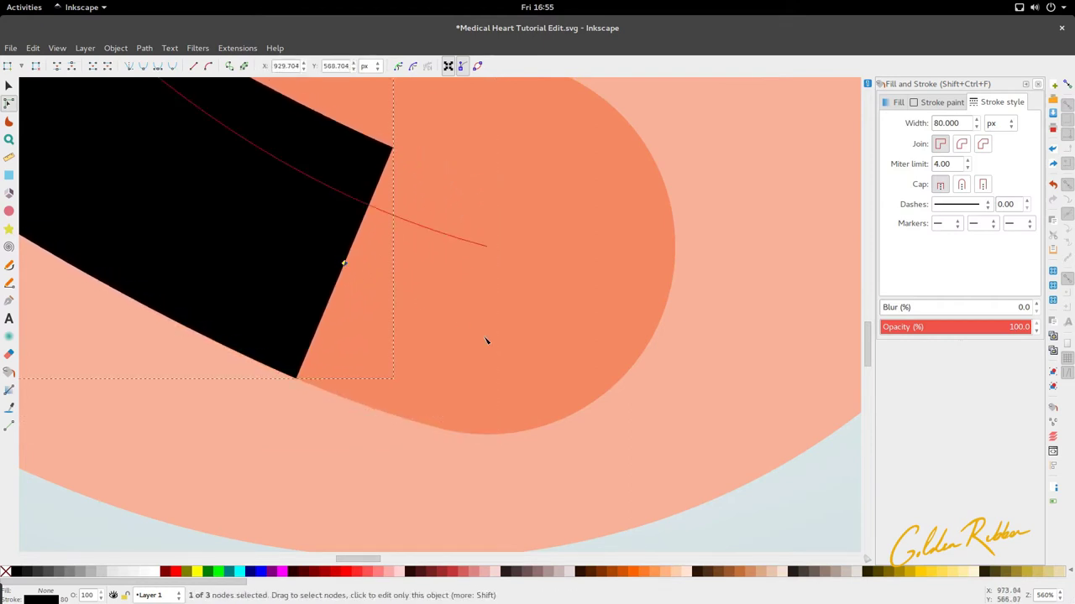
# Step: Colour the shortened curve's stroke with the orange #f78a63 sampled from the heart
pyautogui.scroll(-5, 487, 340)
pyautogui.press('d')
pyautogui.scroll(-3, 445, 297)
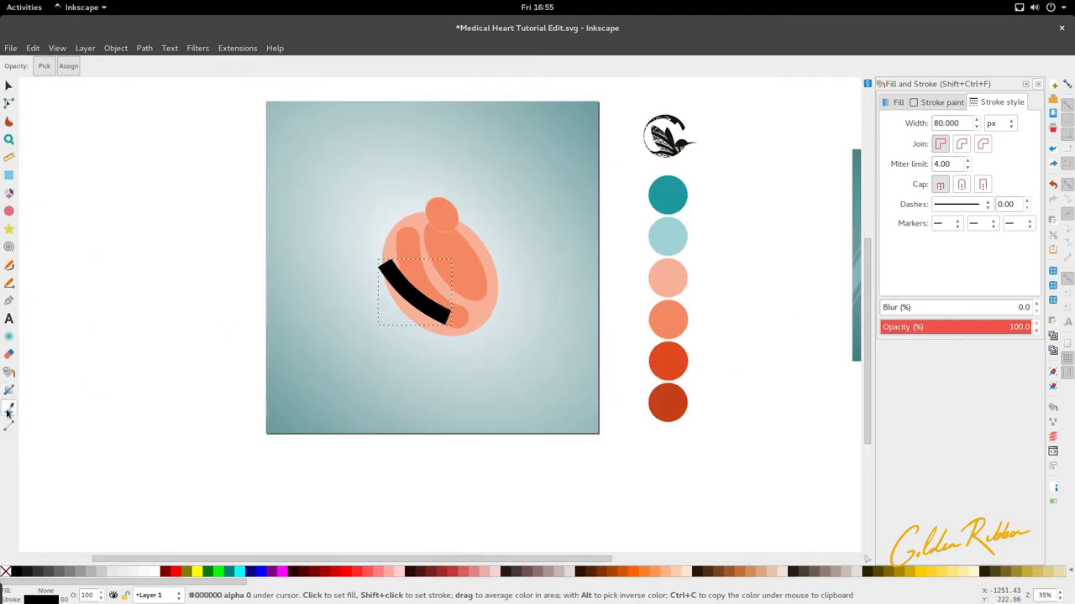
pyautogui.click(429, 285)
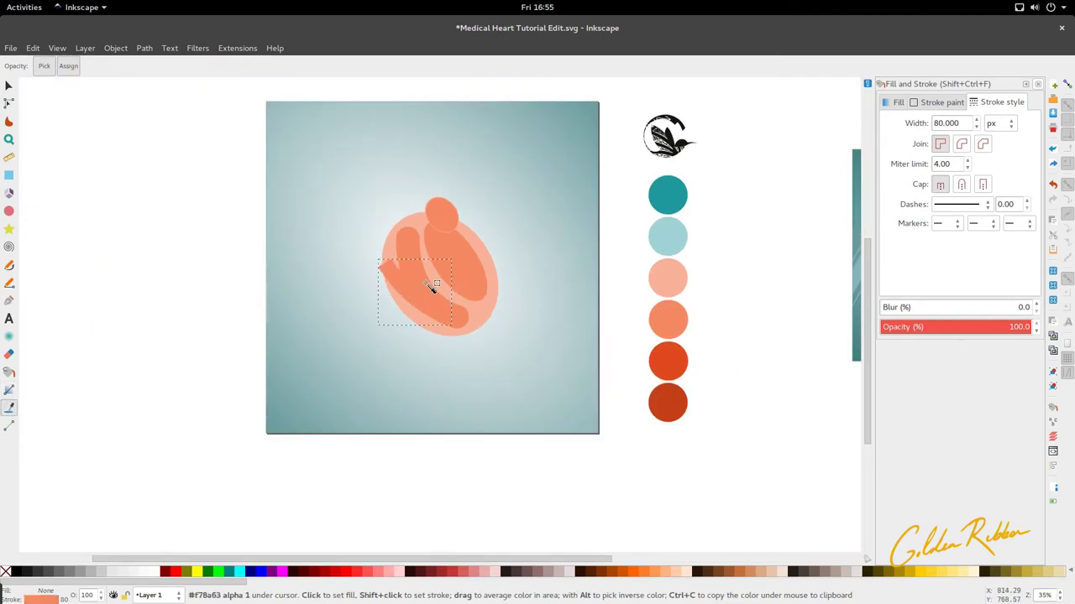
pyautogui.press('s')
# Step: Draw an upright orange ellipse of about 197 by 280 px over the heart's upper-left edge
pyautogui.scroll(1, 430, 294)
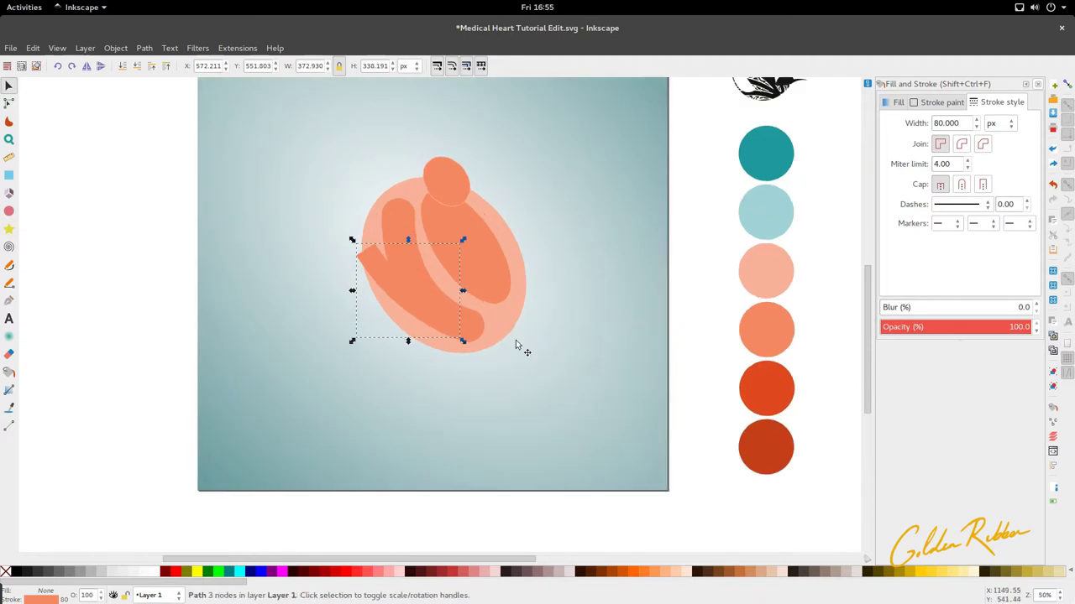
pyautogui.scroll(-3, 412, 283)
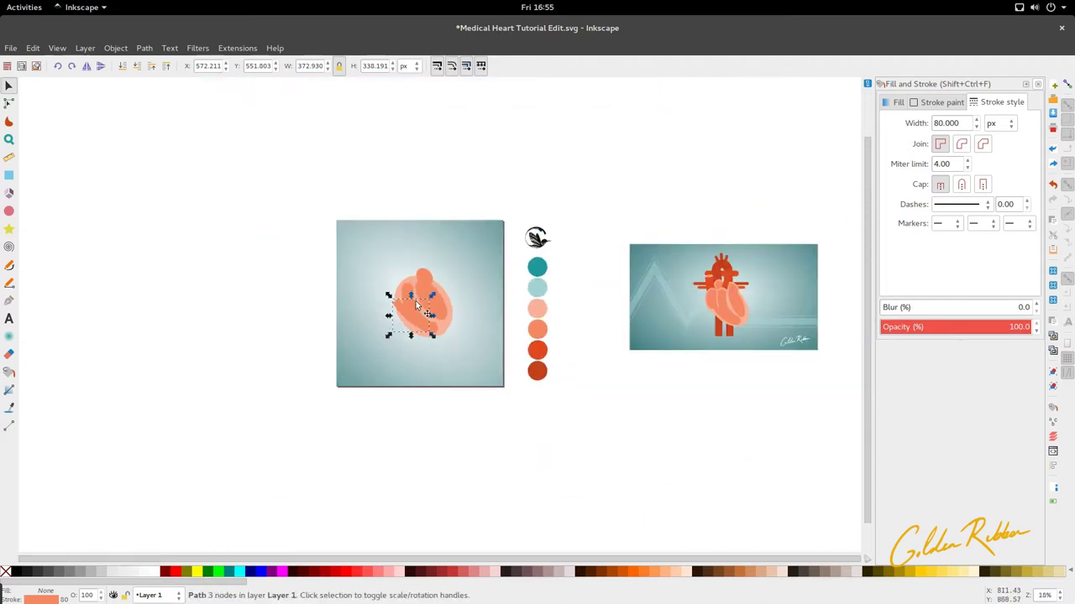
pyautogui.scroll(2, 410, 312)
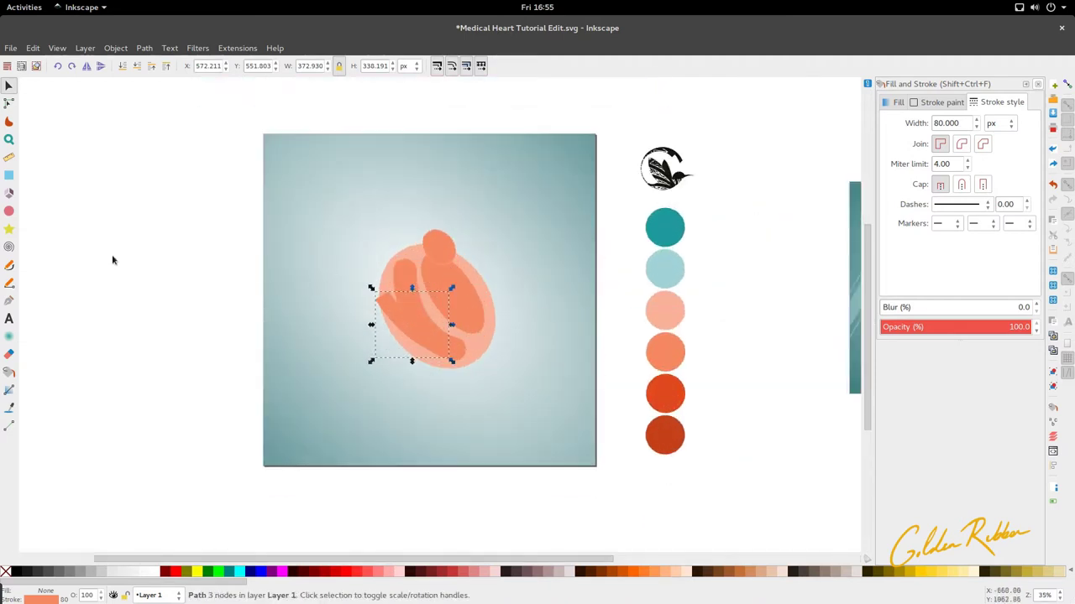
pyautogui.press('e')
pyautogui.moveTo(272, 268); pyautogui.dragTo(294, 315)
pyautogui.scroll(-1, 310, 324)
pyautogui.hscroll(1, 313, 324)
pyautogui.press('s')
pyautogui.scroll(2, 312, 311)
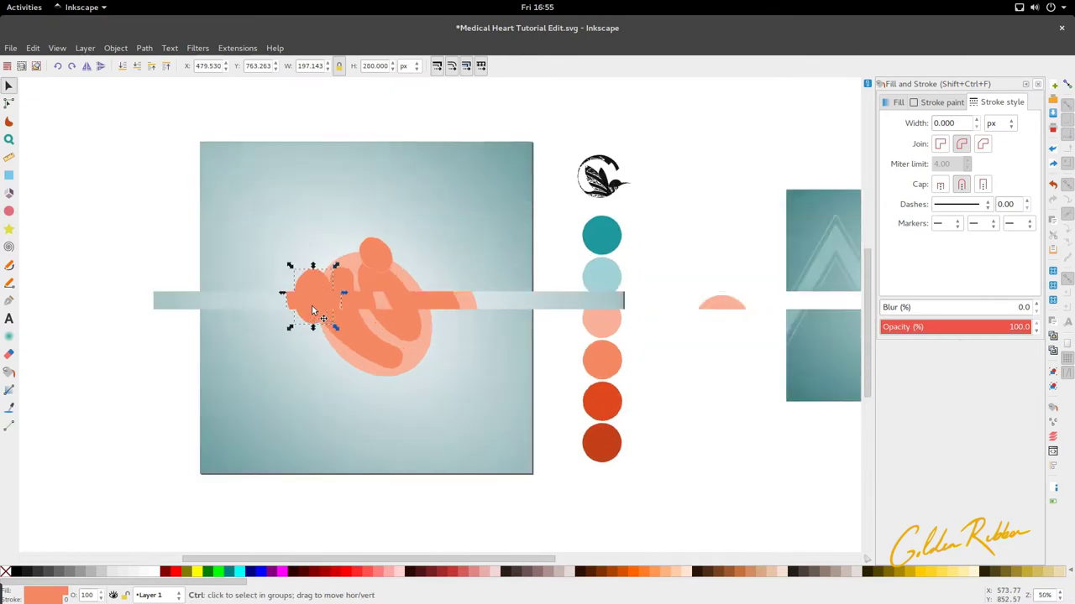
pyautogui.click(307, 309)
pyautogui.moveTo(336, 250); pyautogui.dragTo(319, 244)
pyautogui.click(327, 313)
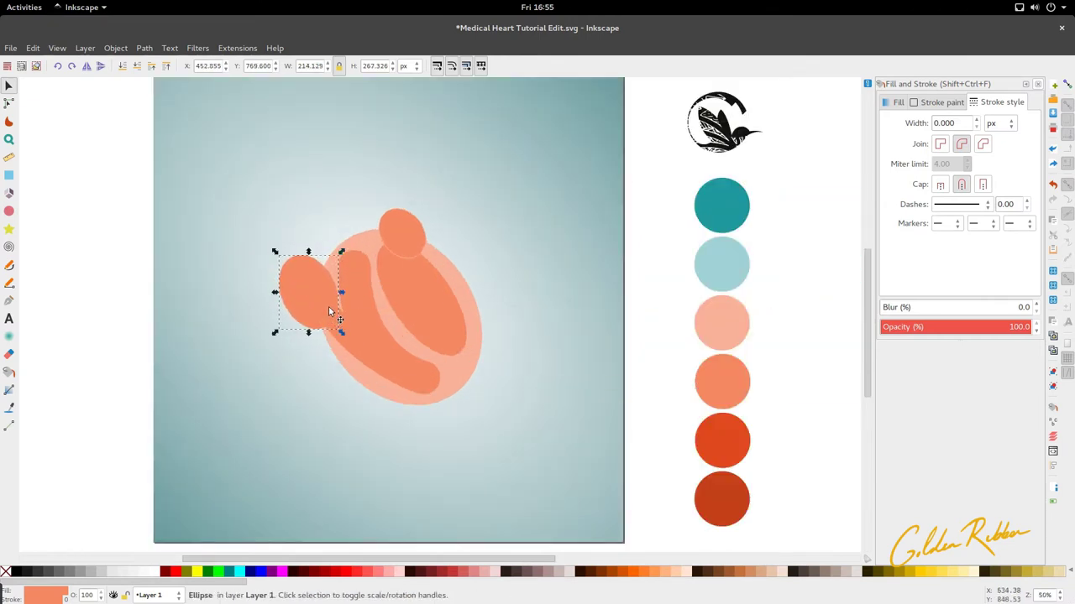
pyautogui.hotkey('ctrl', 'z')
# Step: Rotate the new upper-left orange ellipse counter-clockwise to a tilt and nudge it right, closer to the heart
pyautogui.click(324, 272)
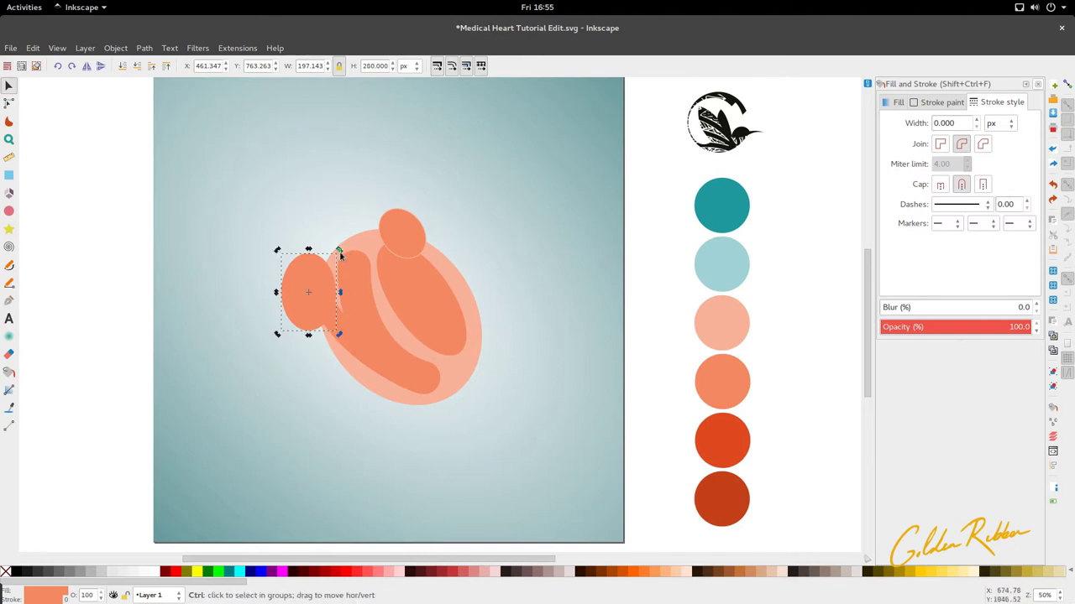
pyautogui.moveTo(340, 251); pyautogui.dragTo(323, 252)
pyautogui.scroll(-2, 313, 332)
pyautogui.moveTo(313, 322); pyautogui.dragTo(316, 322)
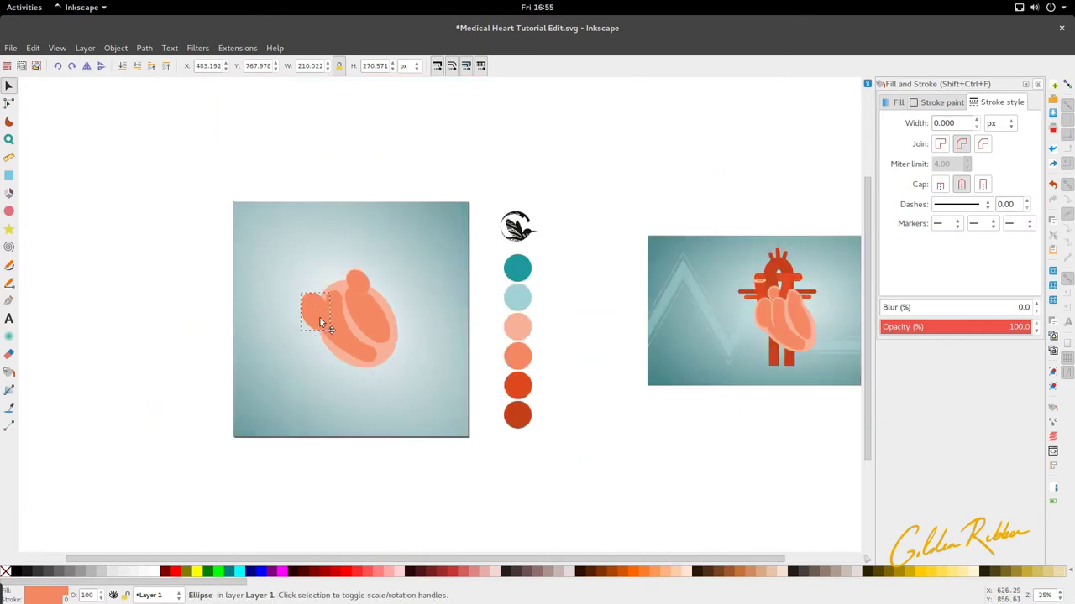
pyautogui.scroll(1, 321, 320)
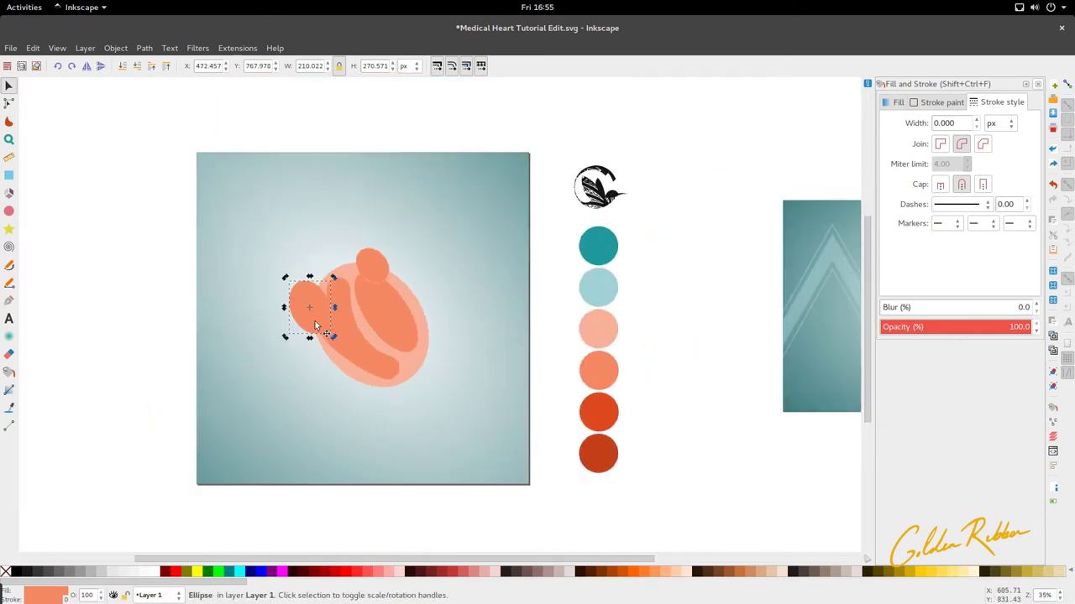
pyautogui.scroll(-3, 315, 360)
pyautogui.scroll(3, 315, 360)
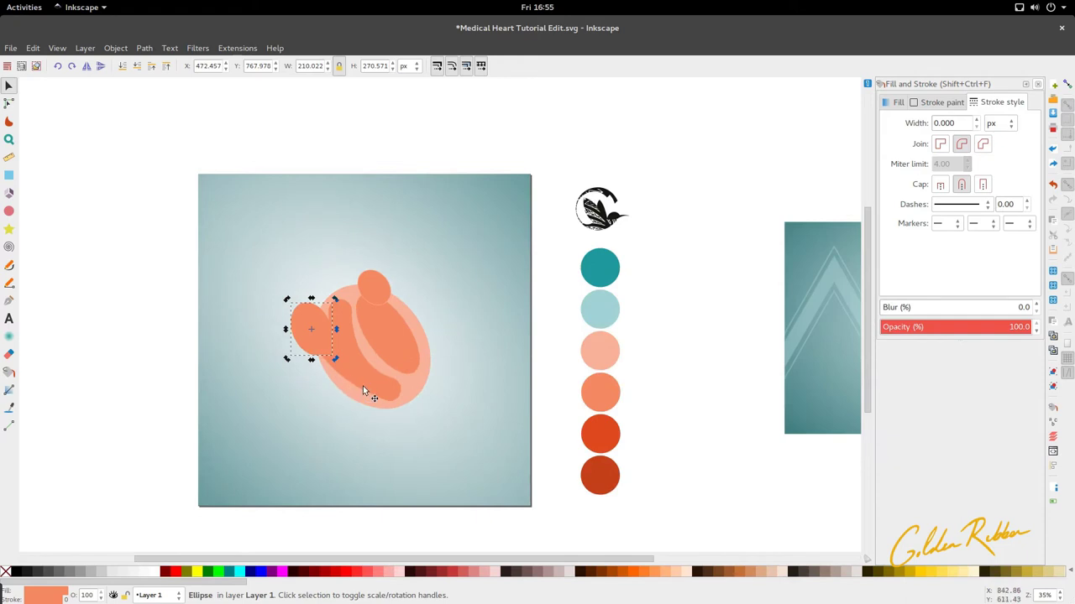
# Step: Bow the lower segment of the 80 px orange curve slightly down and left along the heart's lower edge
pyautogui.click(362, 388)
pyautogui.press('n')
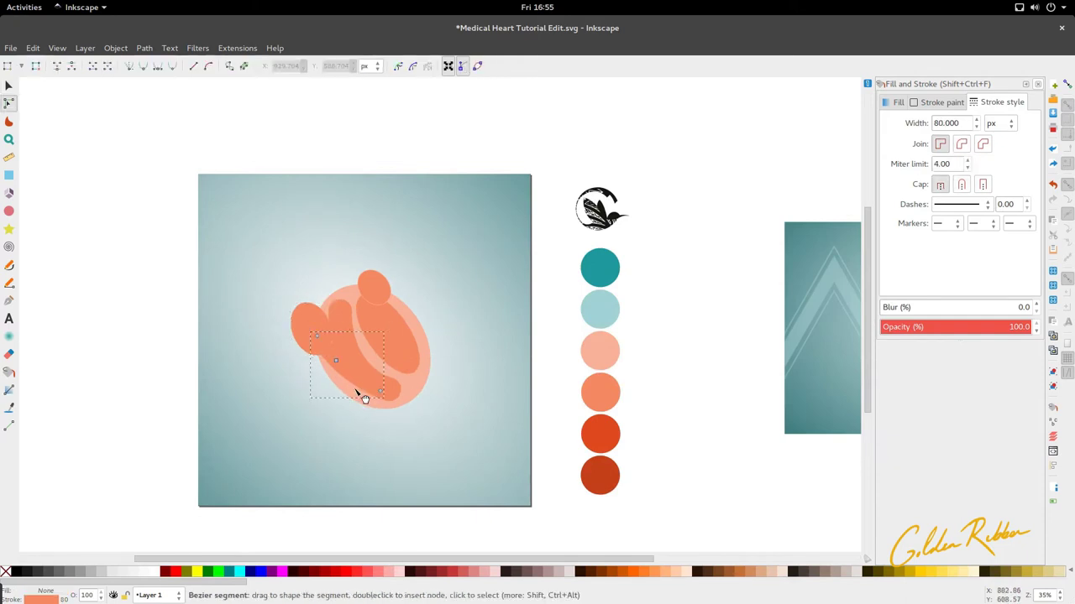
pyautogui.moveTo(365, 398); pyautogui.dragTo(363, 400)
pyautogui.press('s')
# Step: Reshape the lower-right end of the 80 px curve with its end node and handle to blend into the 120 px band's rounded end
pyautogui.keyDown('shift'); pyautogui.click(398, 388); pyautogui.keyUp('shift')
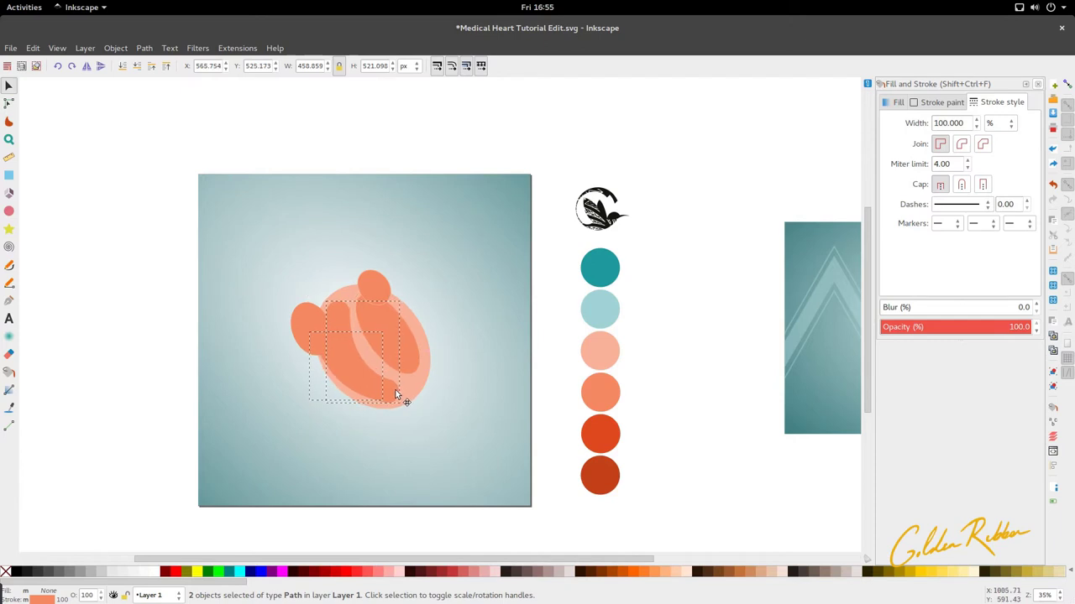
pyautogui.press('Tab')
pyautogui.doubleClick(397, 392)
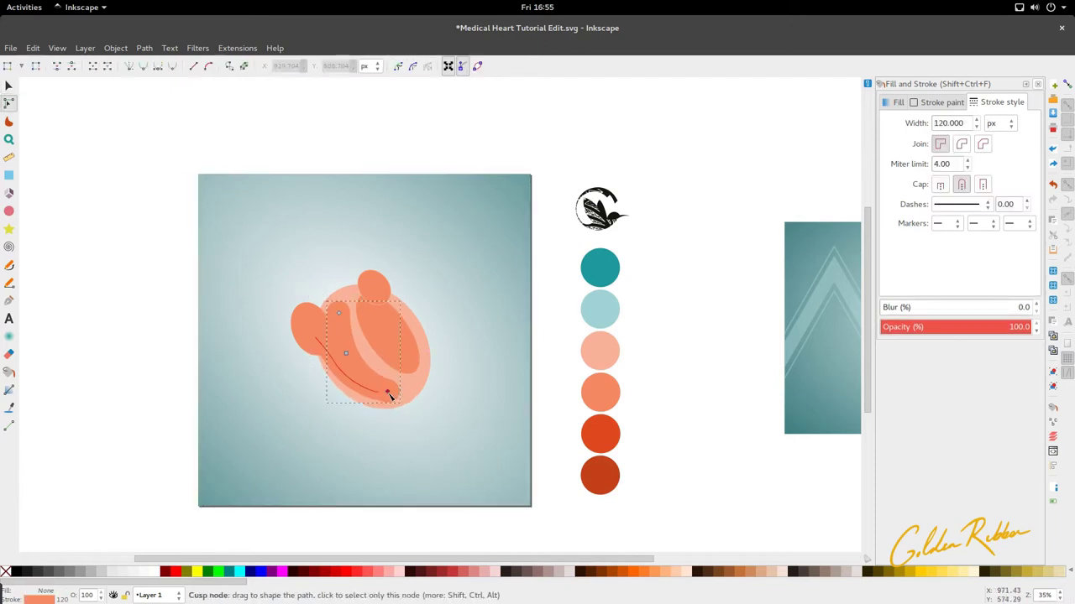
pyautogui.scroll(4, 379, 399)
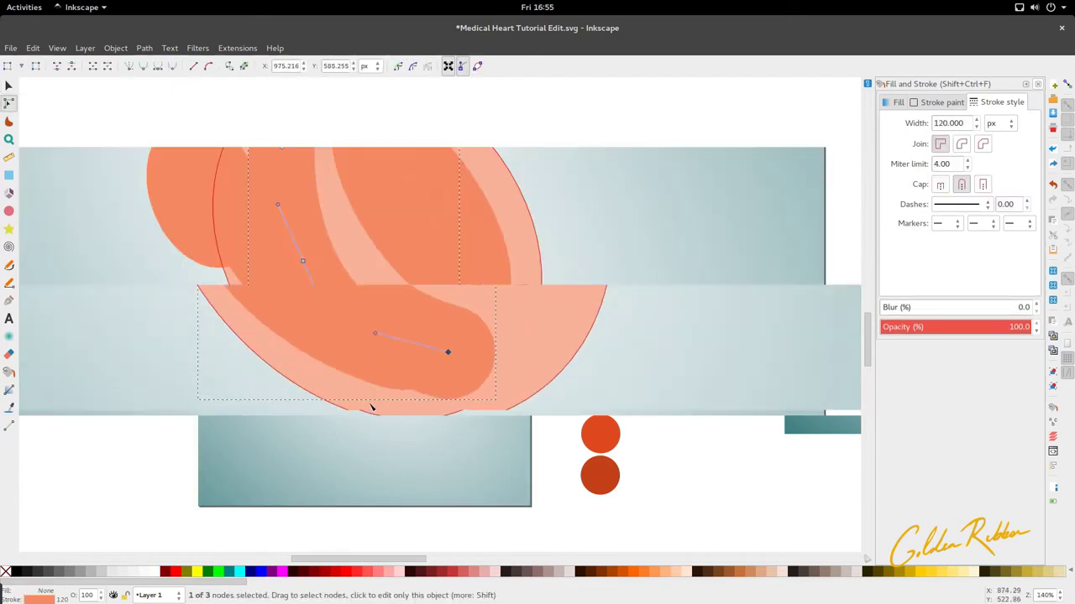
pyautogui.moveTo(409, 361)
pyautogui.mouseDown()
pyautogui.moveTo(445, 370)
pyautogui.moveTo(413, 360)
pyautogui.mouseUp()
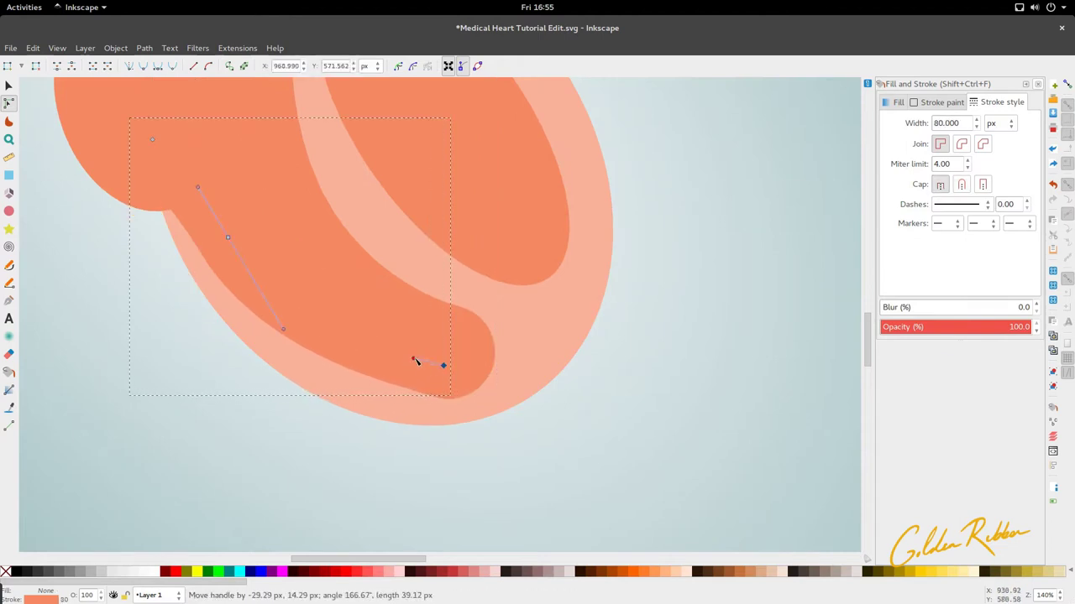
# Step: Extend the upper handle of the 80 px curve's middle node up and left, under the tilted ellipse
pyautogui.scroll(-4, 403, 382)
pyautogui.scroll(3, 377, 369)
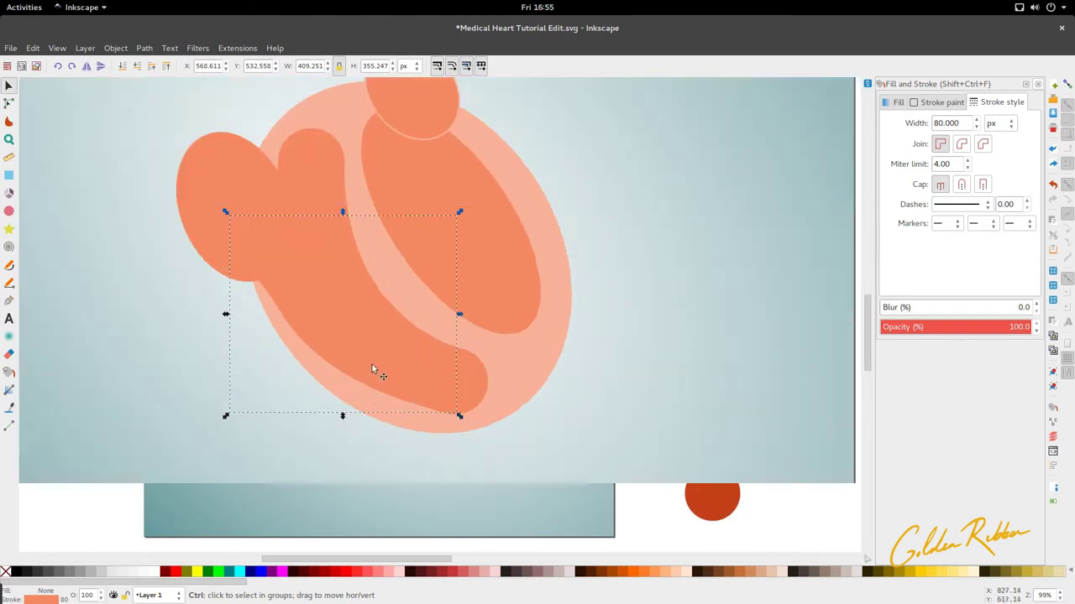
pyautogui.click(299, 299)
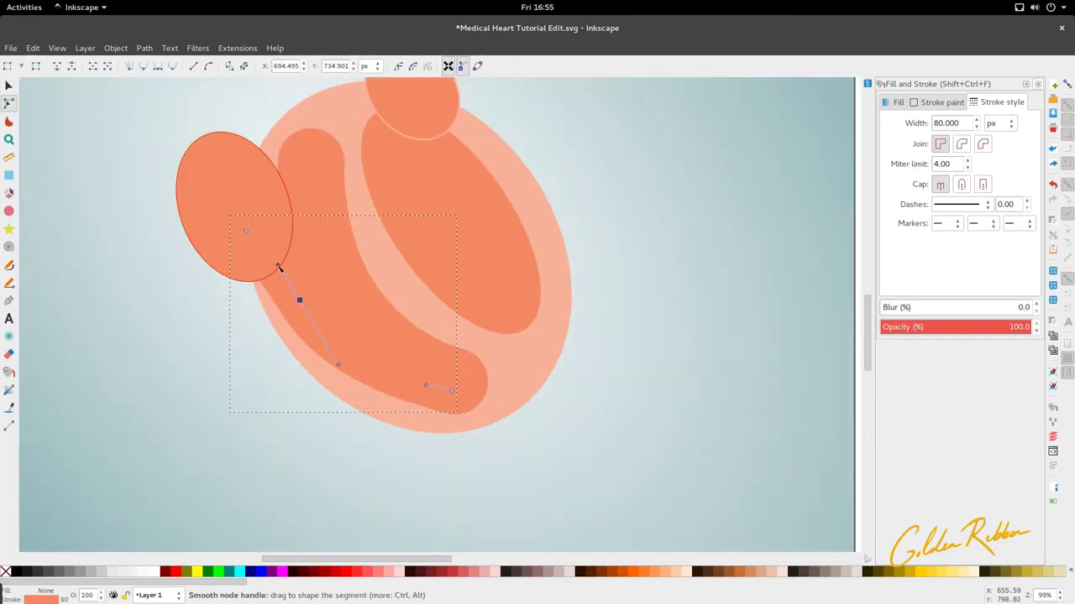
pyautogui.moveTo(281, 267); pyautogui.dragTo(263, 256)
pyautogui.press('s')
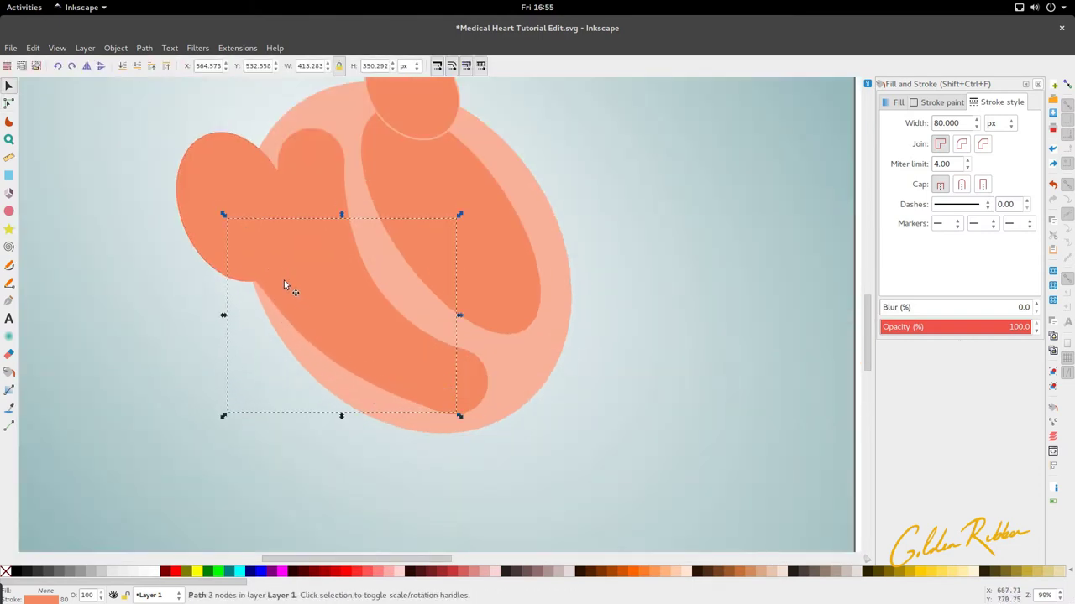
# Step: Refine the 80 px curve's bend by bowing its lower segment outward and adjusting its middle node and lower handle
pyautogui.scroll(-5, 283, 280)
pyautogui.scroll(3, 287, 280)
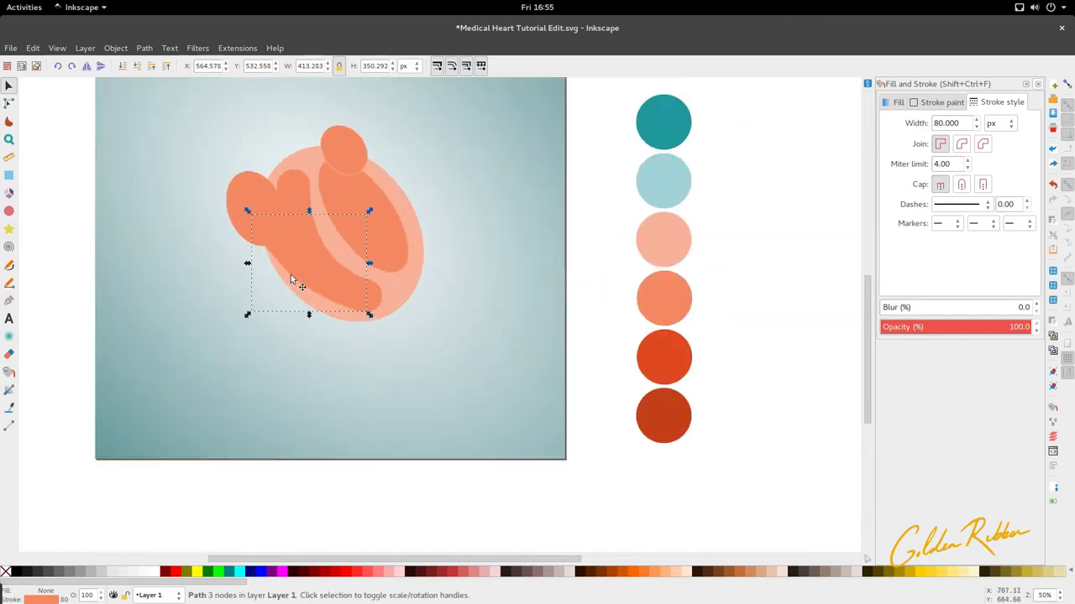
pyautogui.scroll(-2, 328, 290)
pyautogui.scroll(3, 328, 299)
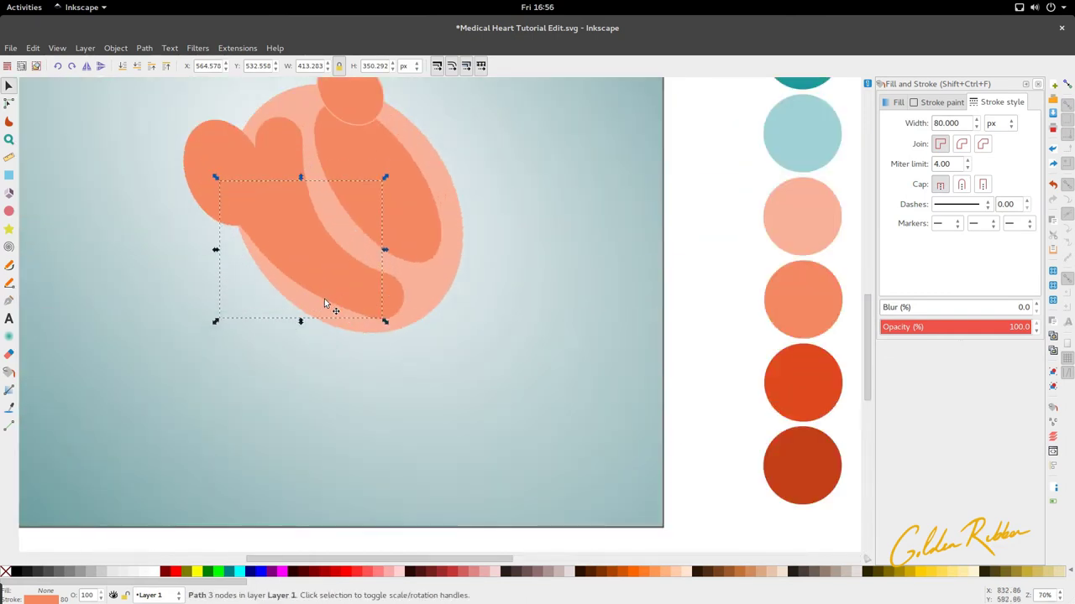
pyautogui.press('n')
pyautogui.moveTo(322, 302); pyautogui.dragTo(319, 306)
pyautogui.click(270, 242)
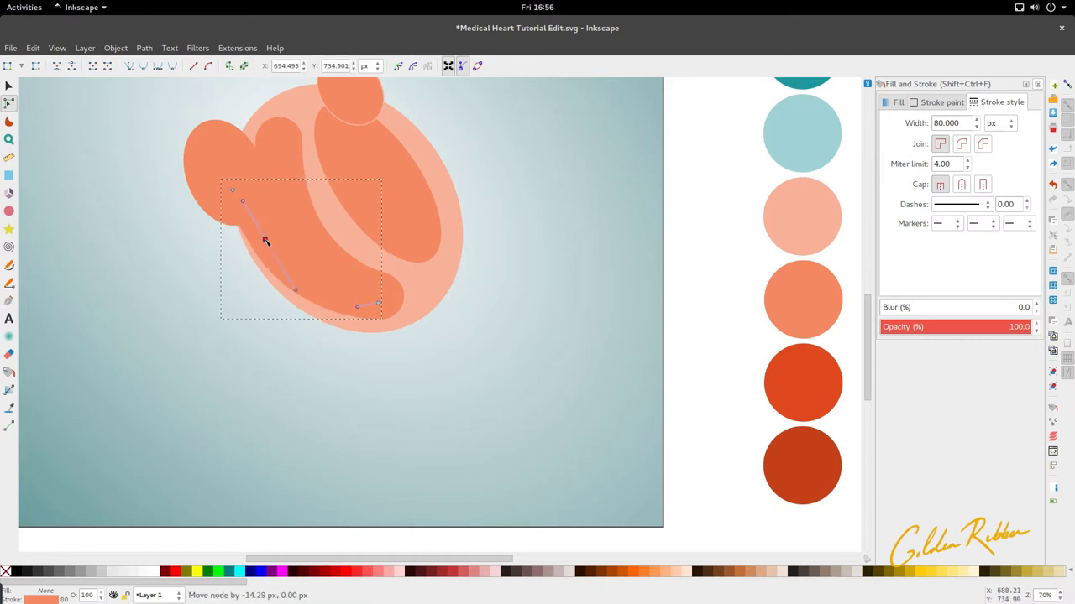
pyautogui.moveTo(296, 292); pyautogui.dragTo(302, 294)
pyautogui.press('s')
pyautogui.scroll(-3, 299, 296)
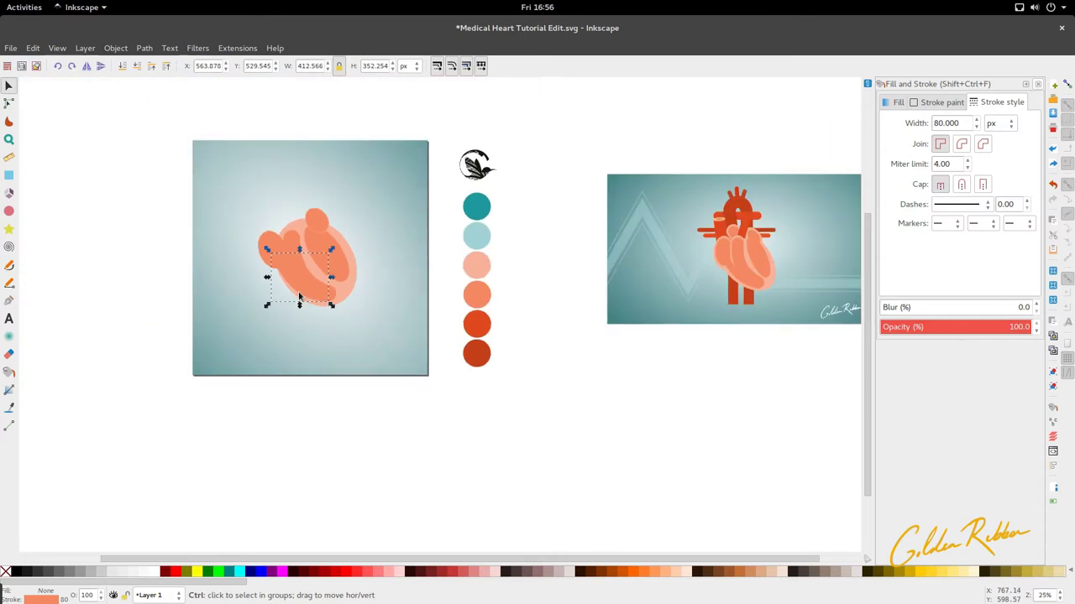
pyautogui.scroll(3, 280, 233)
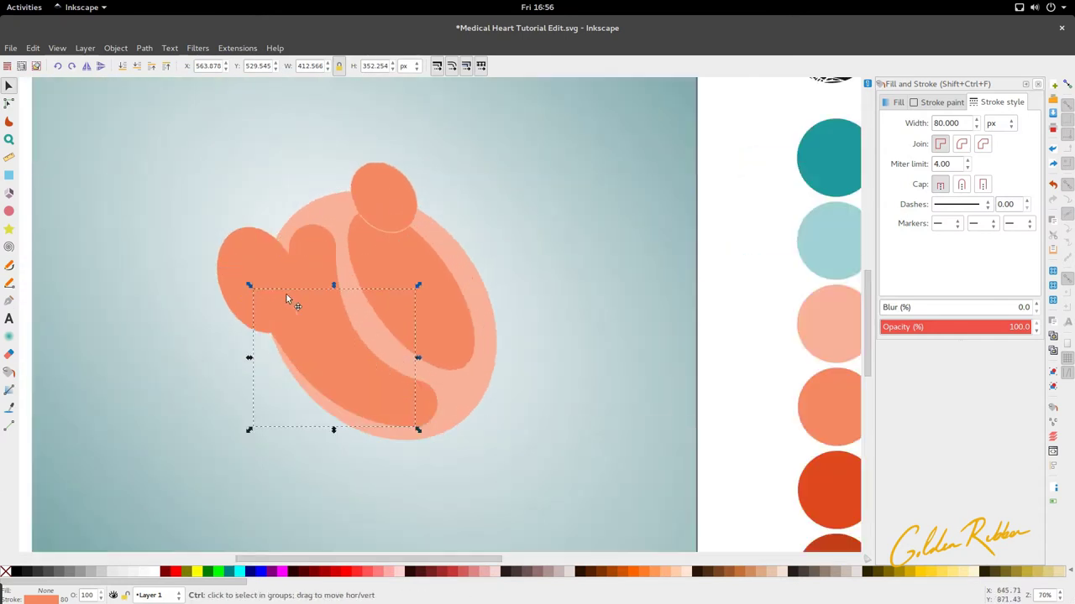
# Step: Move the tilted orange ellipse slightly right and down against the heart, and rotate it clockwise to a steeper angle
pyautogui.click(292, 304)
pyautogui.scroll(-2, 292, 306)
pyautogui.scroll(-1, 290, 306)
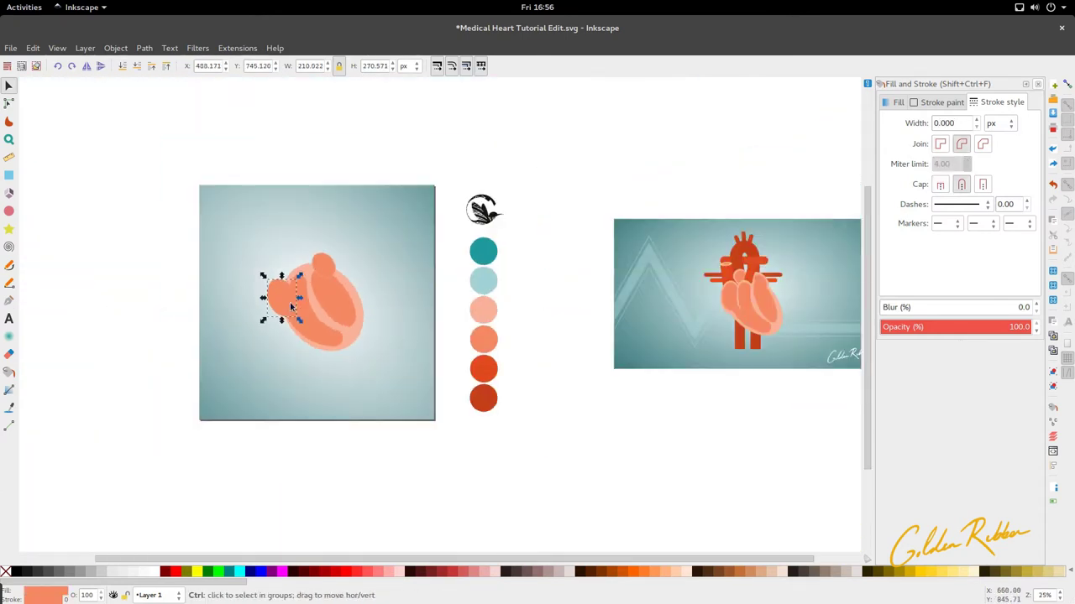
pyautogui.scroll(1, 289, 307)
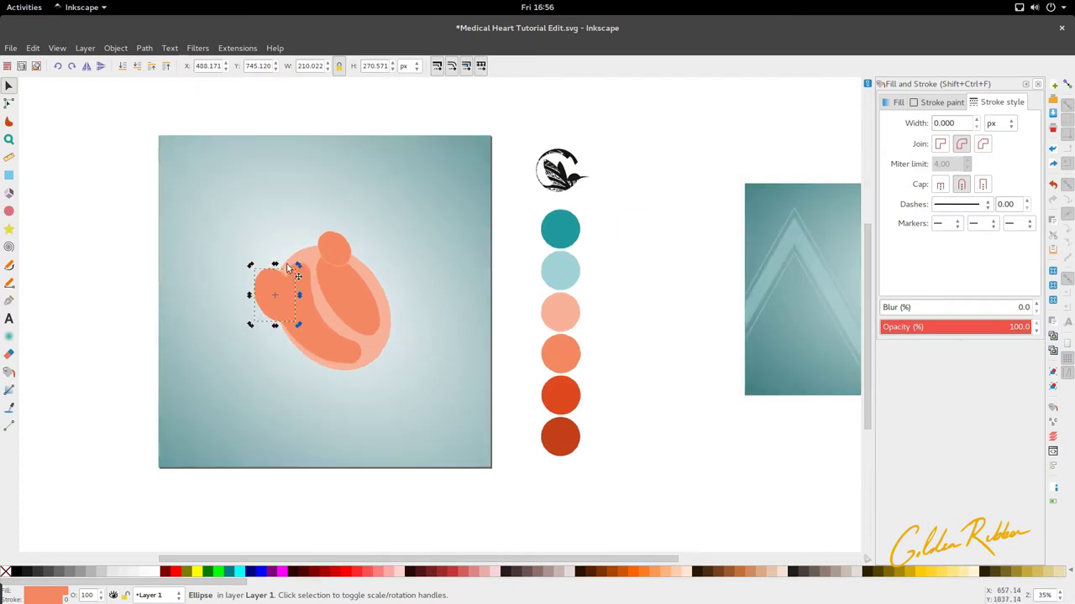
pyautogui.moveTo(298, 267); pyautogui.dragTo(304, 275)
pyautogui.hotkey('alt', 'Left')
pyautogui.hotkey('alt', 'Left')
pyautogui.hotkey('alt', 'Left')
pyautogui.hotkey('alt', 'Left')
pyautogui.hotkey('ctrl', 'z')
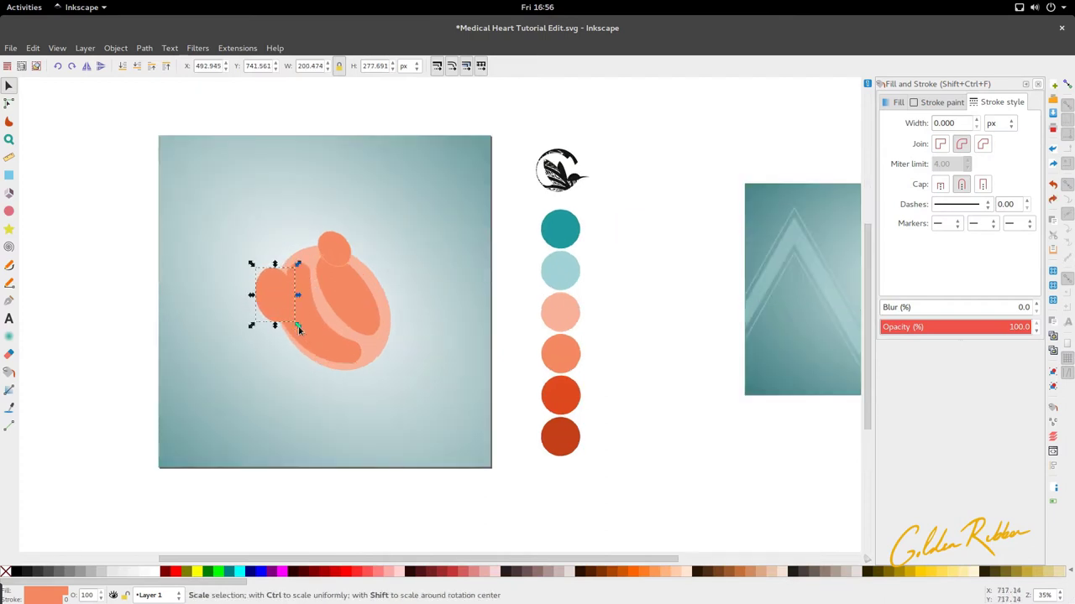
pyautogui.press('Escape')
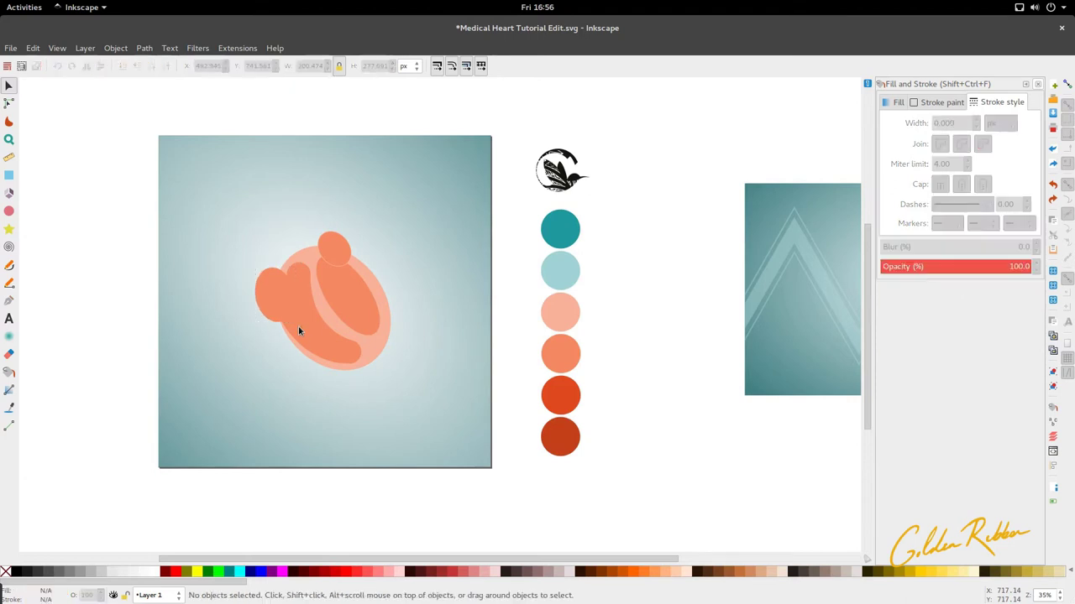
pyautogui.click(284, 312)
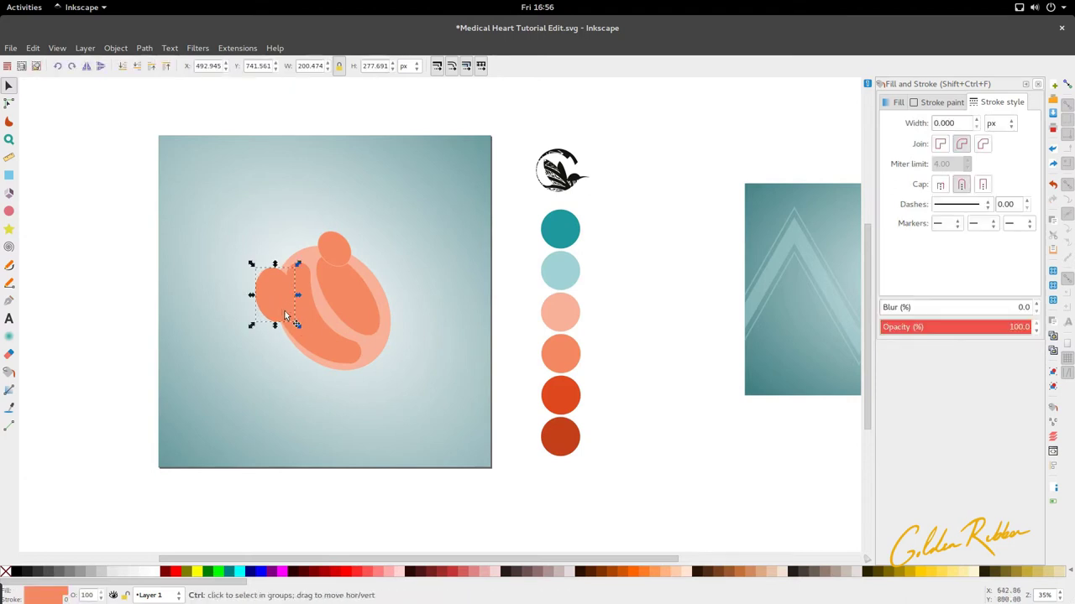
pyautogui.moveTo(284, 312)
pyautogui.mouseDown()
pyautogui.moveTo(232, 326)
pyautogui.moveTo(281, 315)
pyautogui.mouseUp()
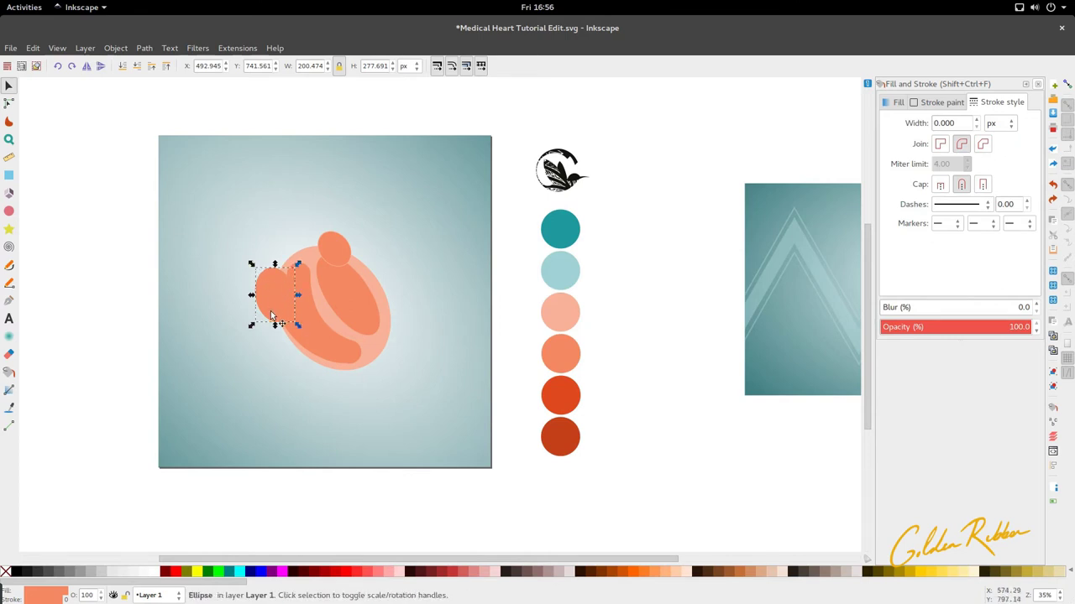
pyautogui.hotkey('ctrl', 'v')
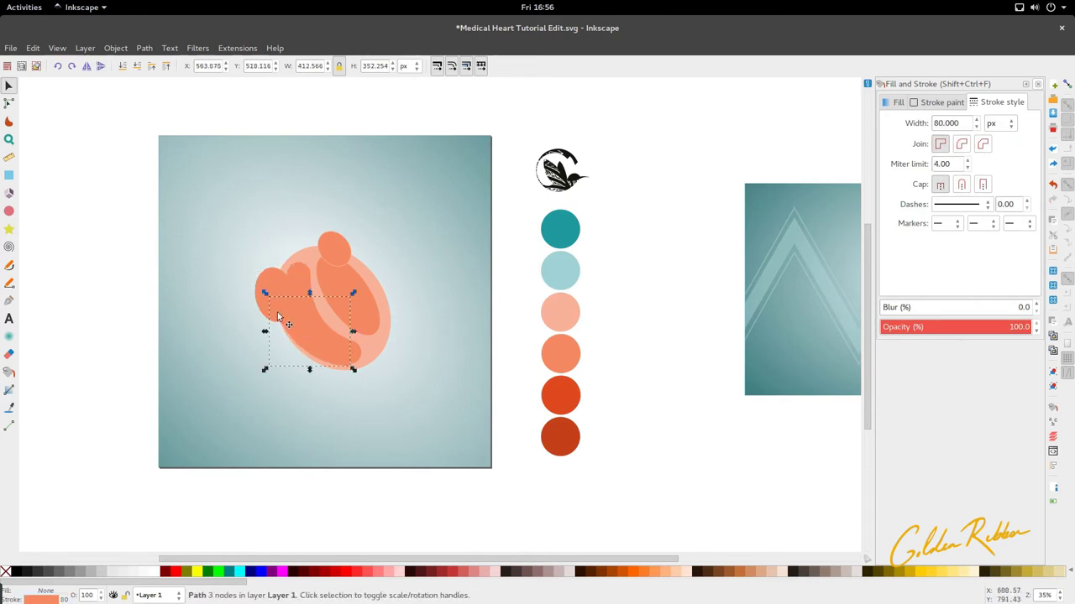
pyautogui.hotkey('ctrl', 'z')
# Step: Make an enlarged copy of the tilted orange ellipse, about 238 by 329 px, filled with the peach #f9b39a sampled from the heart
pyautogui.click(274, 311)
pyautogui.moveTo(297, 327); pyautogui.dragTo(303, 332)
pyautogui.press('d')
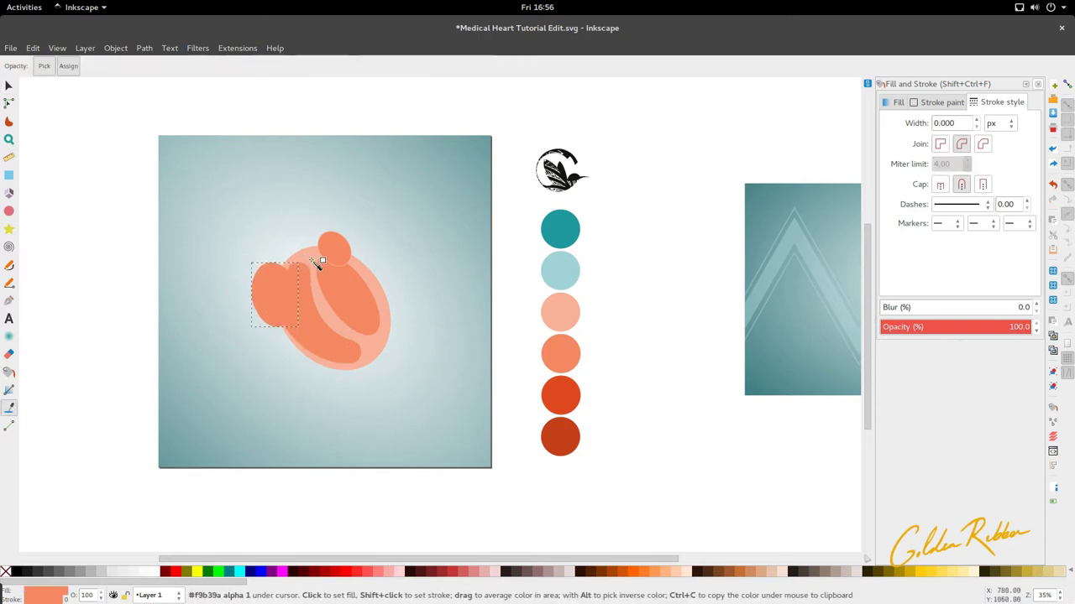
pyautogui.click(314, 260)
pyautogui.press('s')
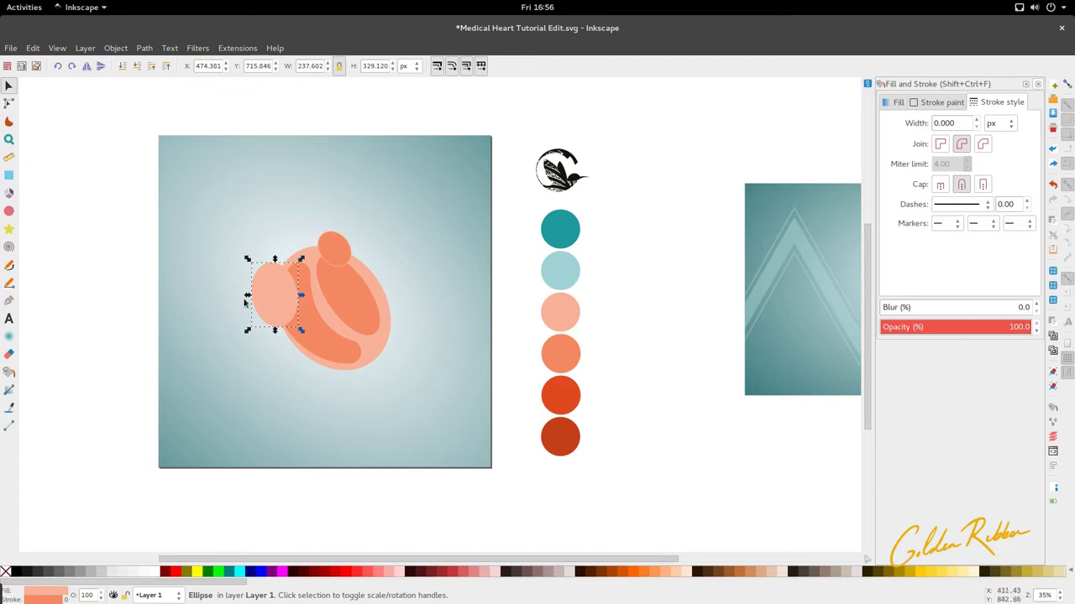
# Step: Lower the peach ellipse one level behind the orange one and enlarge it to about 250 by 346 px around its centre
pyautogui.click(137, 67)
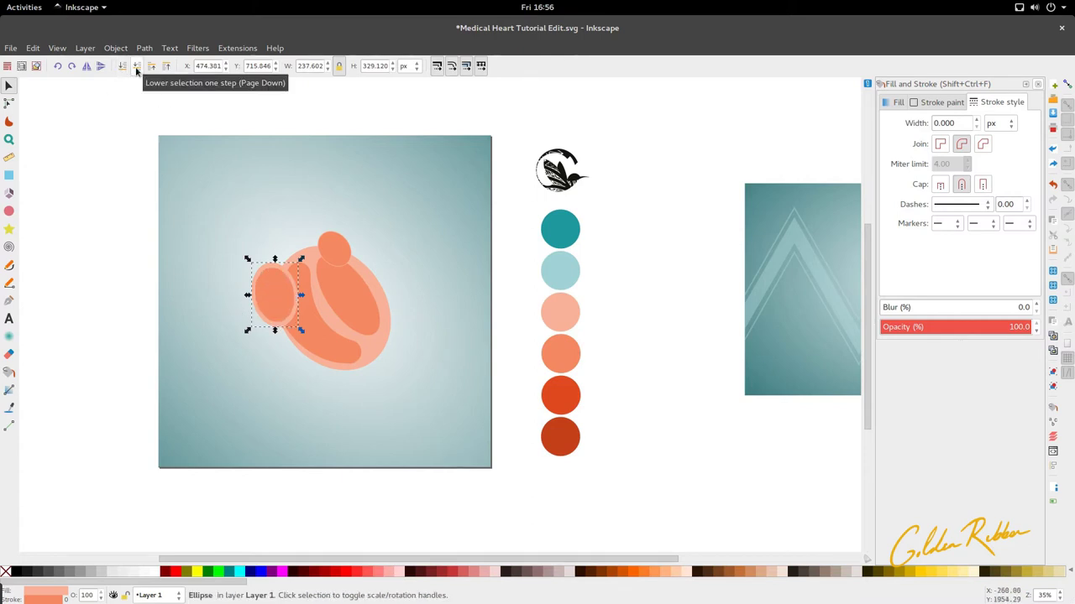
pyautogui.scroll(1, 240, 308)
pyautogui.scroll(1, 240, 308)
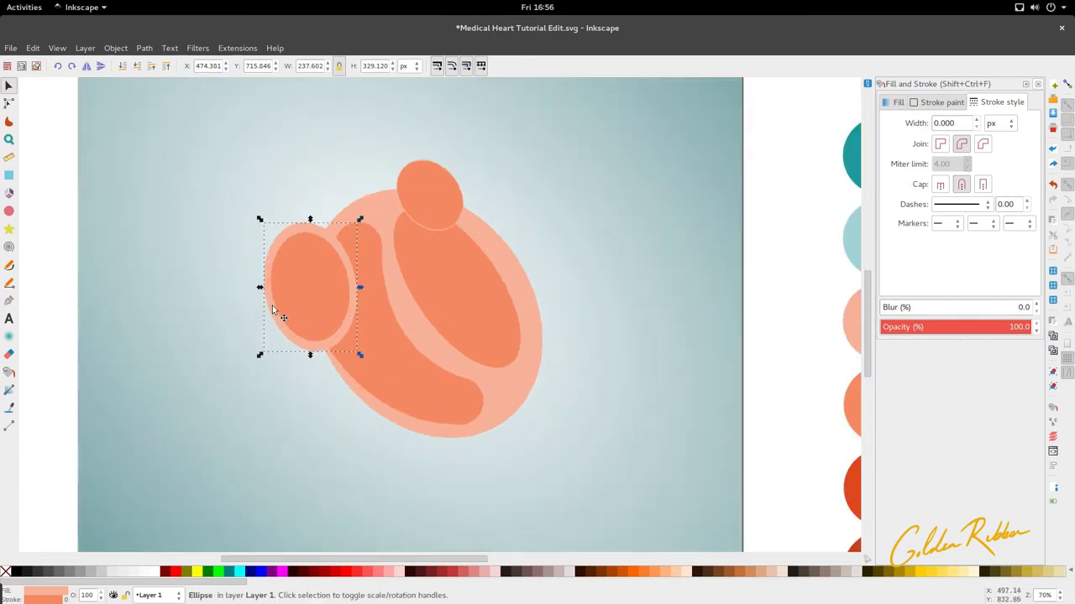
pyautogui.moveTo(359, 354); pyautogui.dragTo(364, 361)
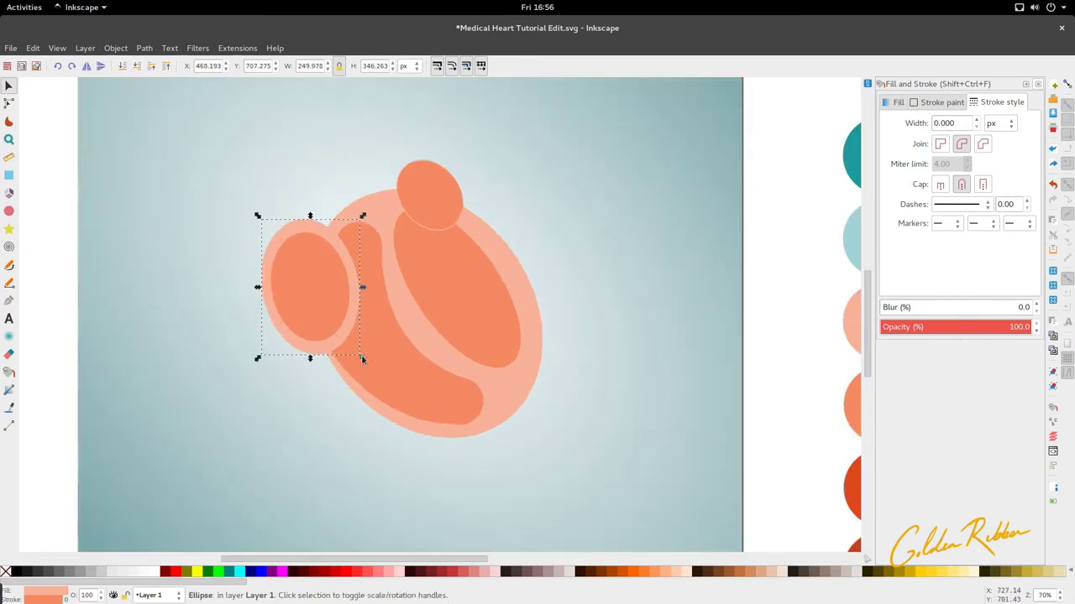
# Step: Lower the peach ellipse further, behind the orange curves, and select it together with the orange ellipse inside it
pyautogui.scroll(-1, 365, 361)
pyautogui.scroll(-3, 324, 359)
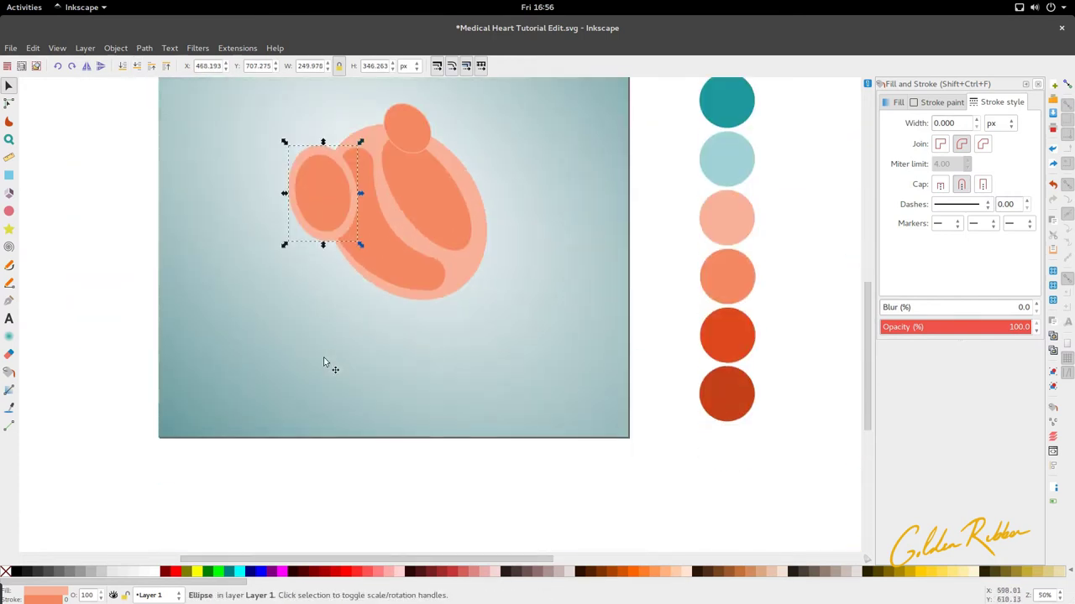
pyautogui.scroll(-4, 324, 361)
pyautogui.scroll(5, 330, 298)
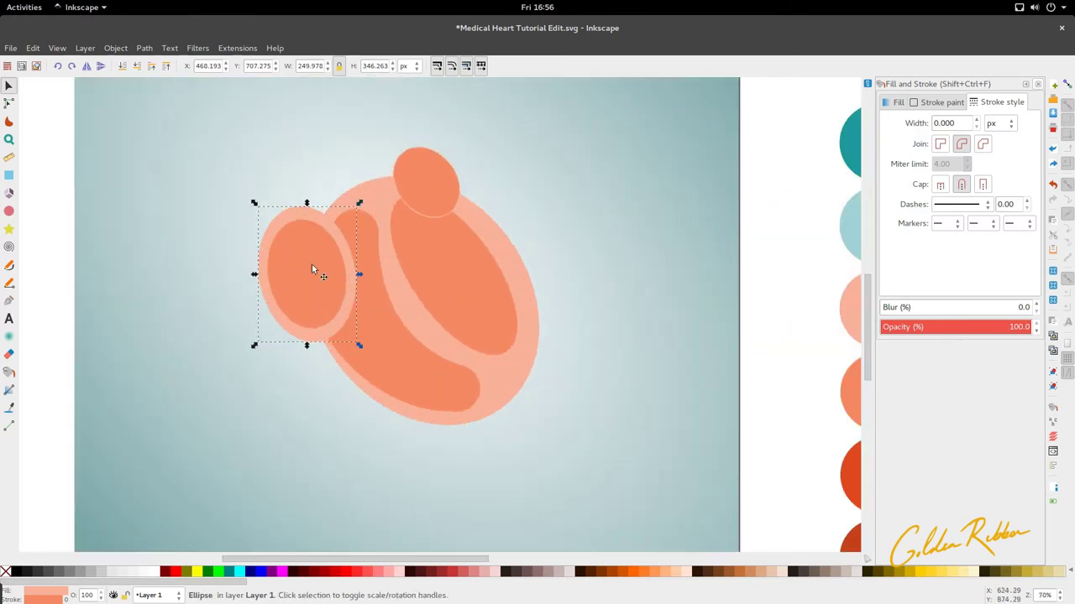
pyautogui.click(135, 67)
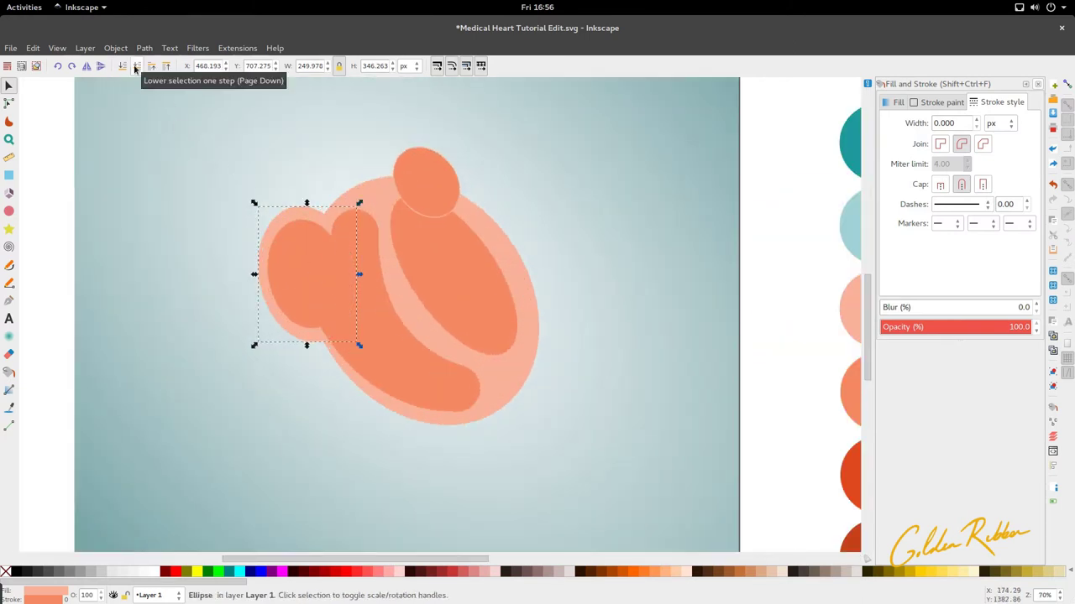
pyautogui.scroll(-3, 340, 244)
pyautogui.scroll(3, 338, 250)
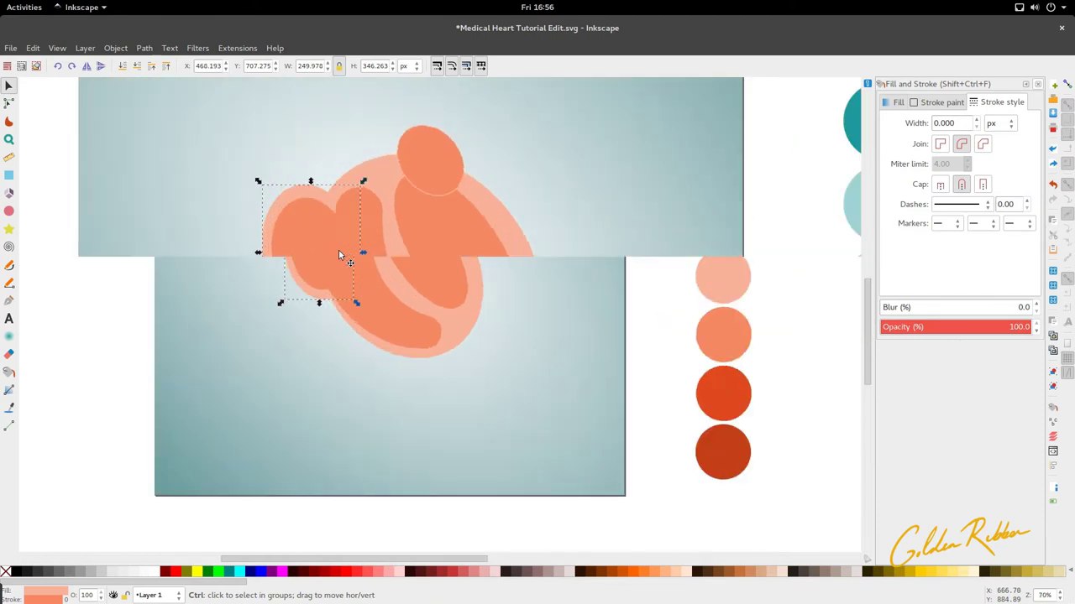
pyautogui.click(296, 197)
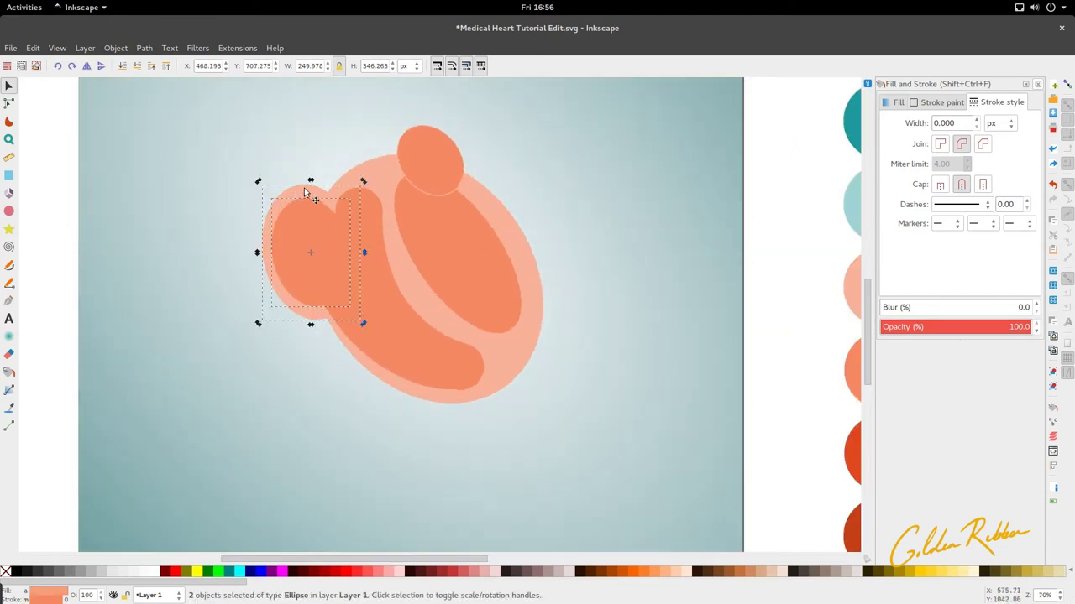
# Step: Rotate the selected peach and orange side ellipses to a slightly steeper angle and move them slightly right into the heart
pyautogui.click(307, 198)
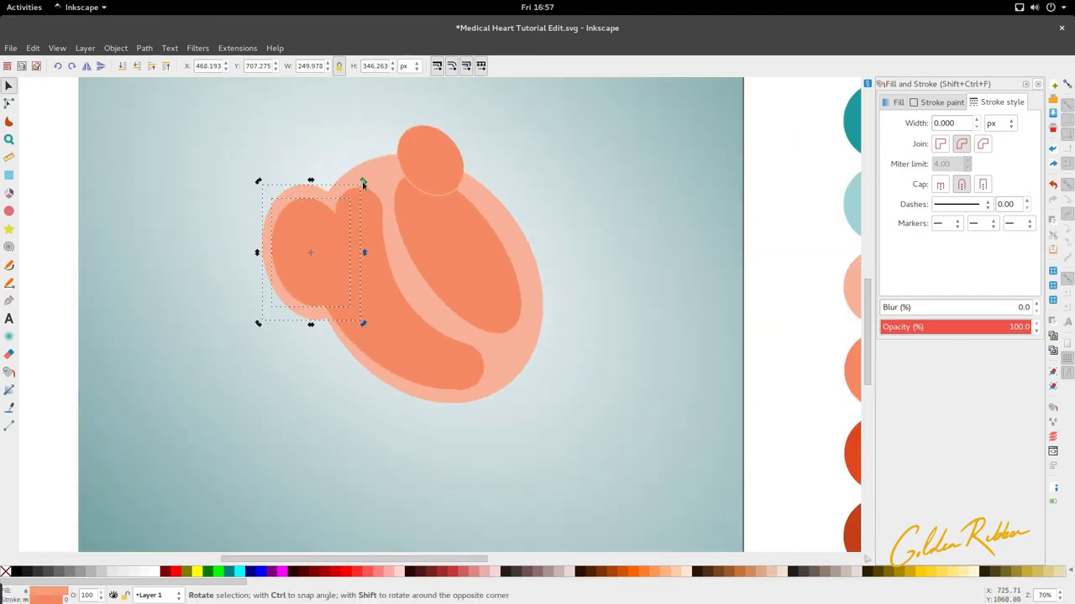
pyautogui.keyDown('shift'); pyautogui.click(317, 218); pyautogui.keyUp('shift')
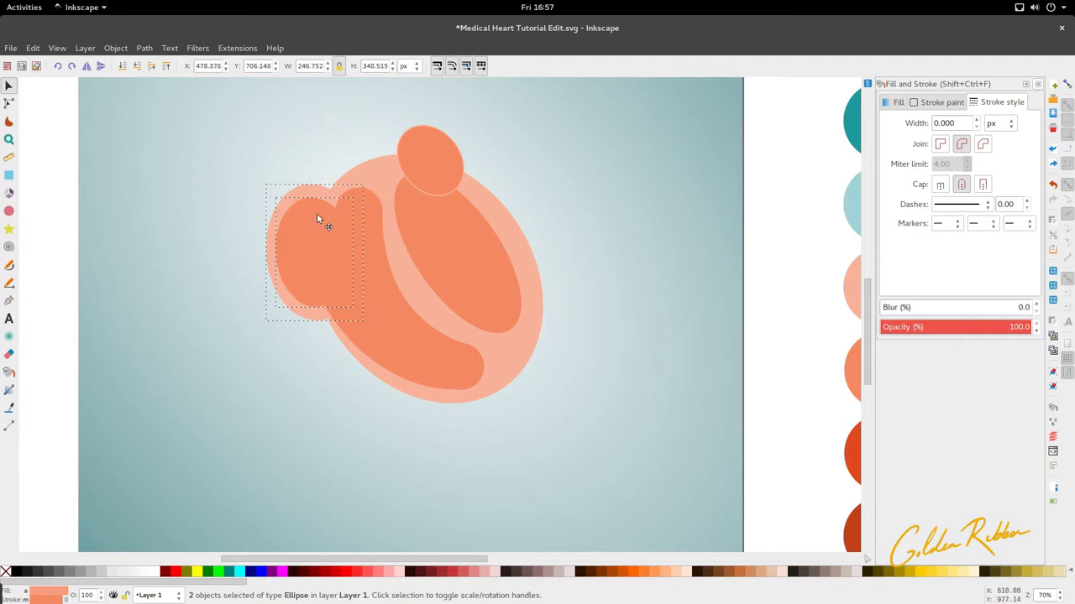
pyautogui.click(316, 215)
# Step: Enlarge the orange side ellipse within its peach rim to about 214 by 302 px around its centre
pyautogui.click(301, 363)
pyautogui.click(306, 269)
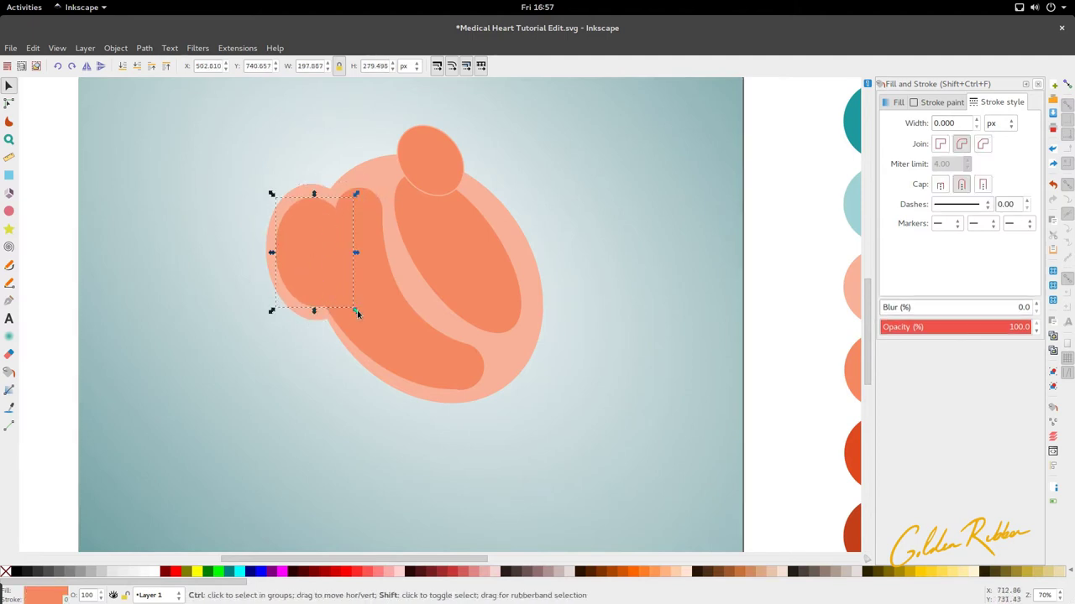
pyautogui.moveTo(356, 310); pyautogui.dragTo(363, 315)
pyautogui.press('5')
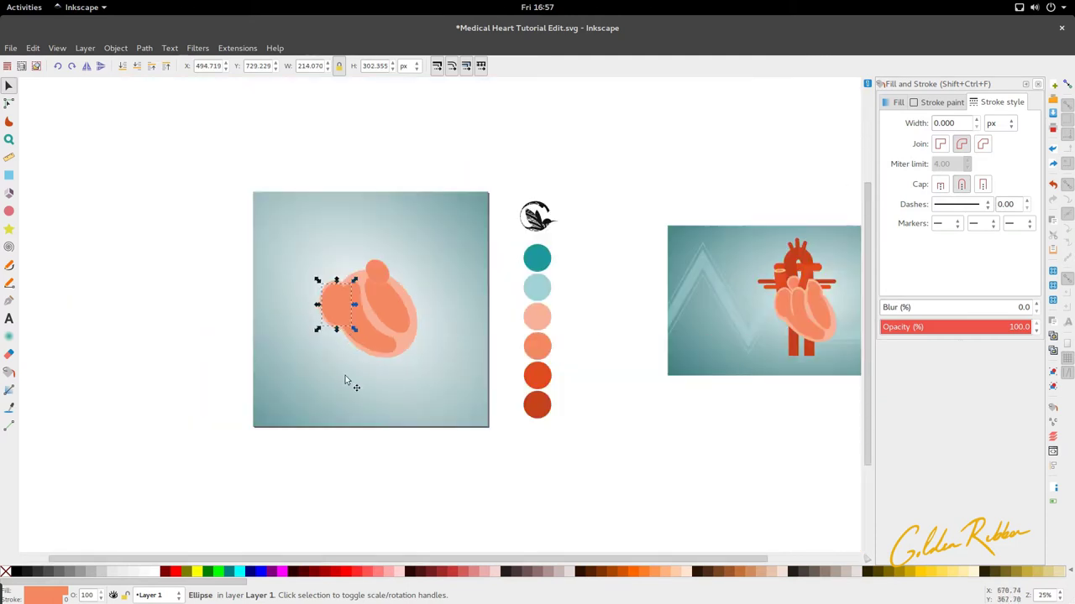
pyautogui.click(350, 355)
pyautogui.scroll(1, 319, 344)
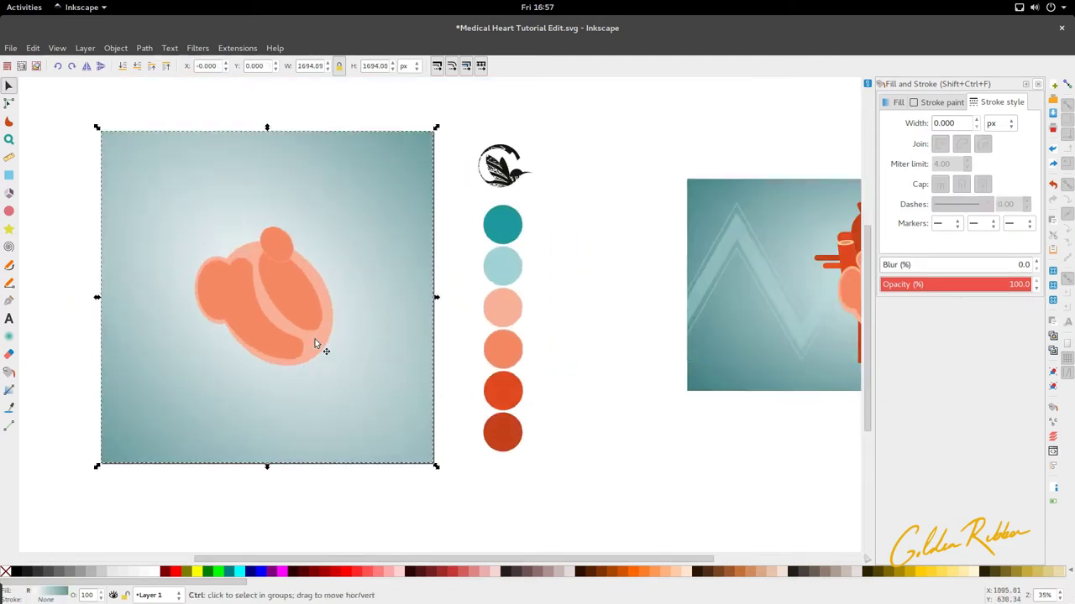
# Step: Enlarge the large slanted orange ellipse inside the heart to about 355 by 449 px around its centre
pyautogui.doubleClick(300, 347)
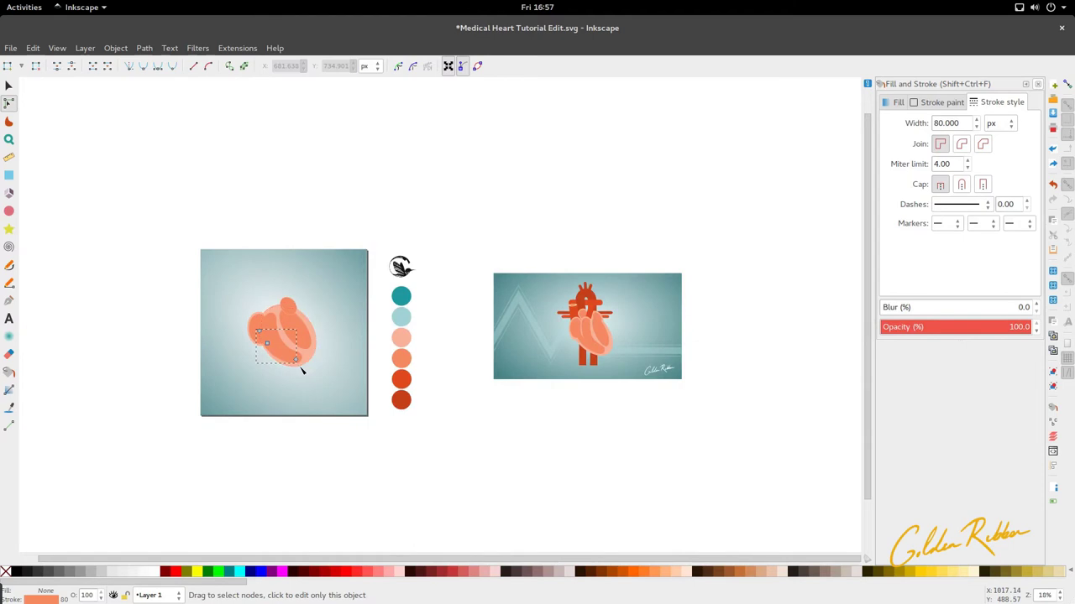
pyautogui.scroll(2, 300, 367)
pyautogui.click(304, 282)
pyautogui.press('s')
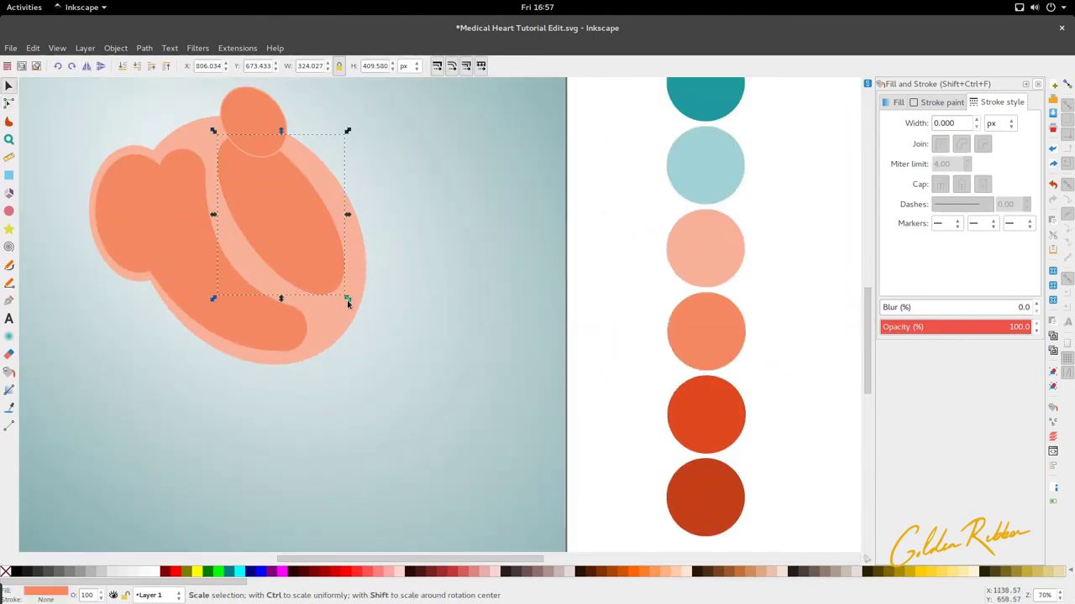
pyautogui.moveTo(348, 300); pyautogui.dragTo(354, 310)
pyautogui.scroll(-3, 353, 313)
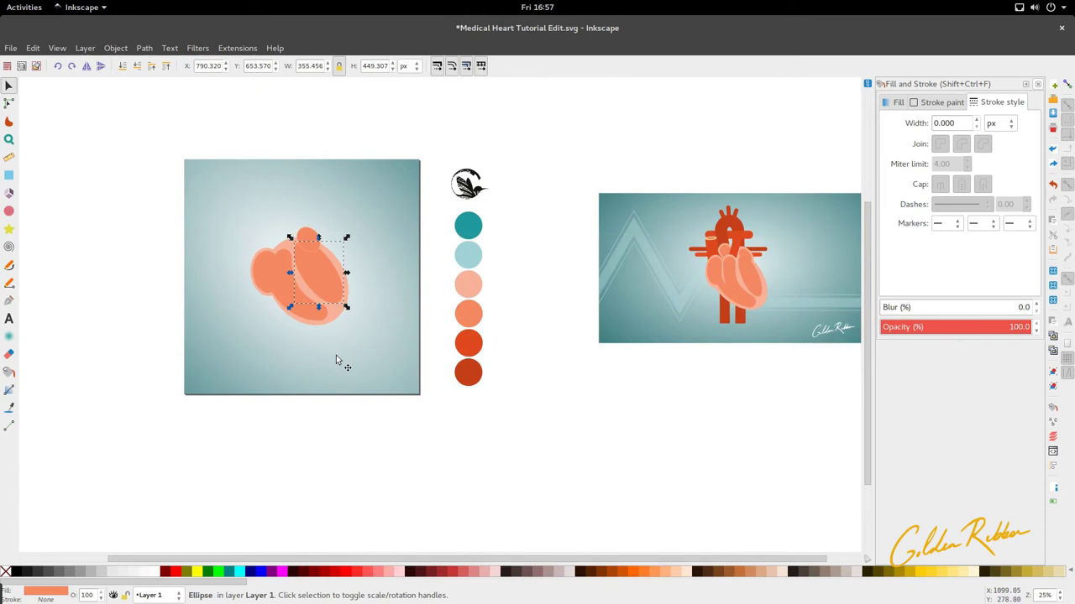
pyautogui.scroll(3, 327, 328)
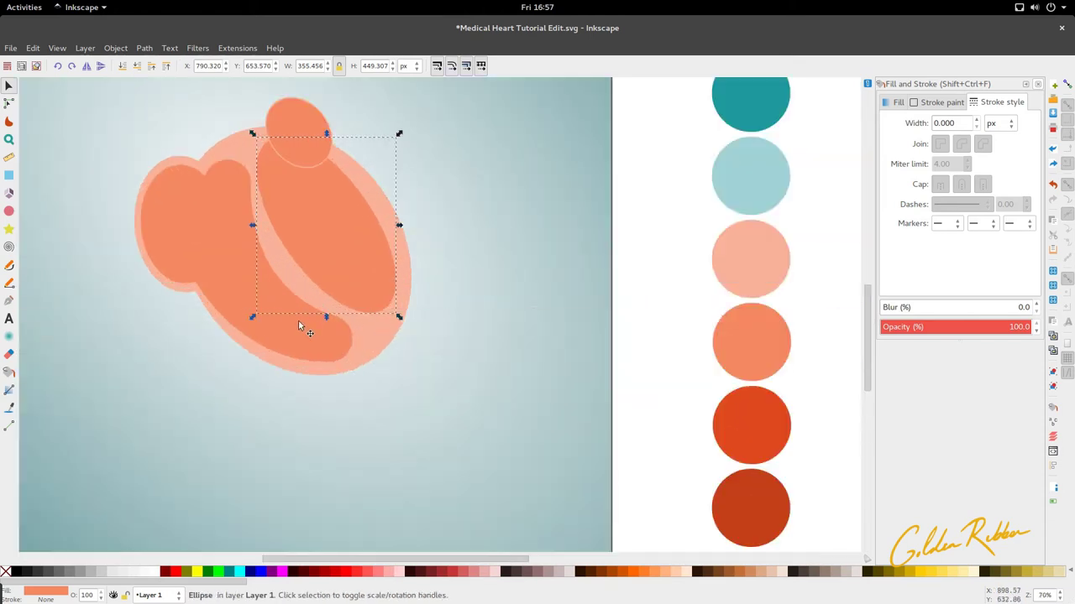
# Step: Move the 80 px wide orange curve in the heart's lower part slightly up and left
pyautogui.click(299, 321)
pyautogui.moveTo(237, 323); pyautogui.dragTo(230, 317)
pyautogui.scroll(-2, 224, 357)
pyautogui.scroll(-2, 250, 363)
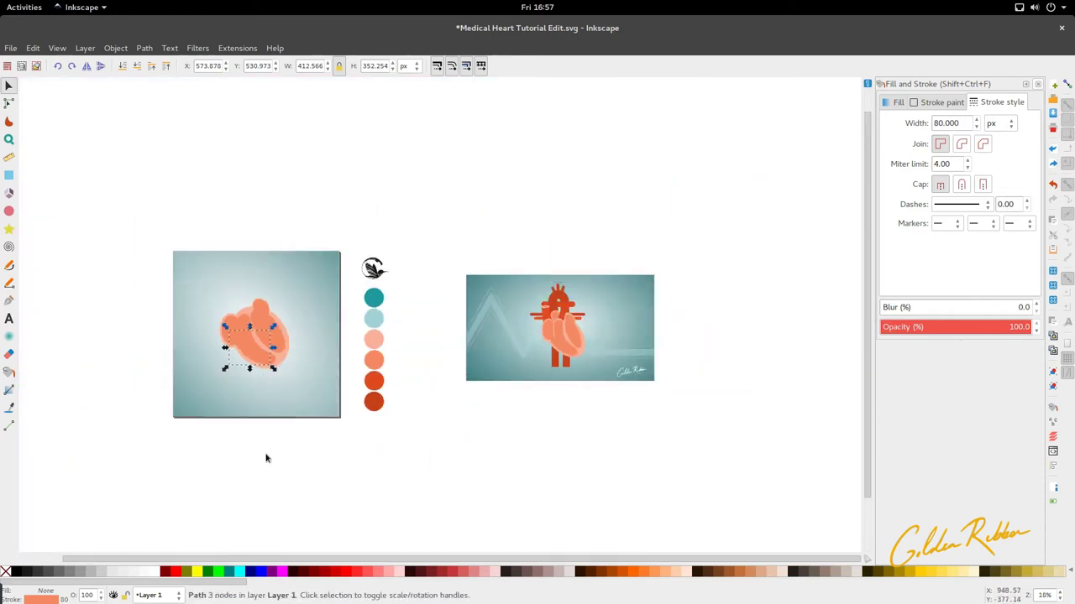
pyautogui.scroll(3, 264, 401)
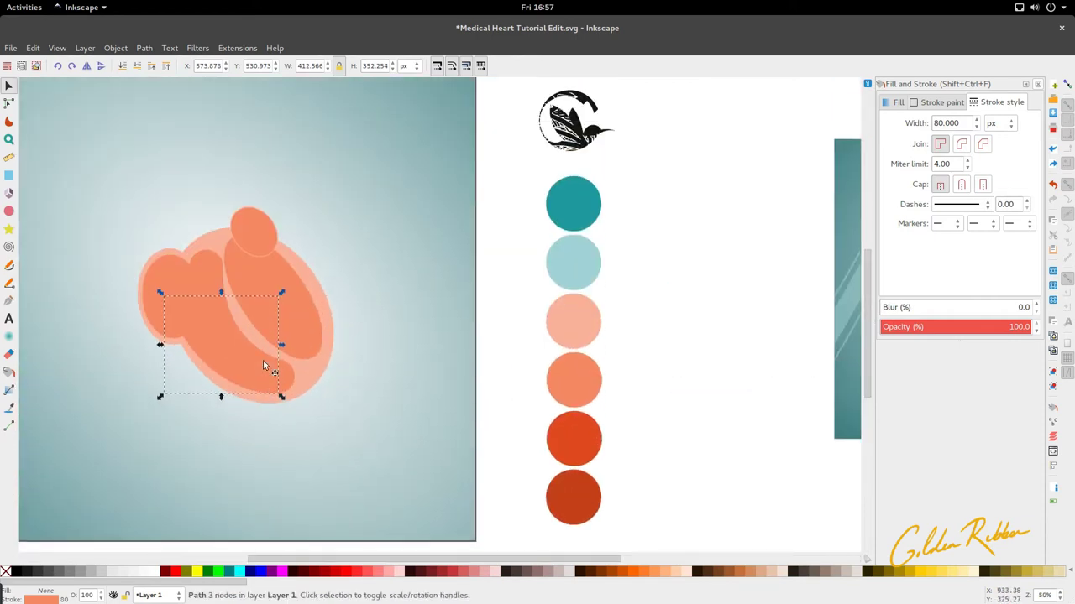
# Step: Move the small orange ellipse on top of the heart slightly left
pyautogui.click(251, 248)
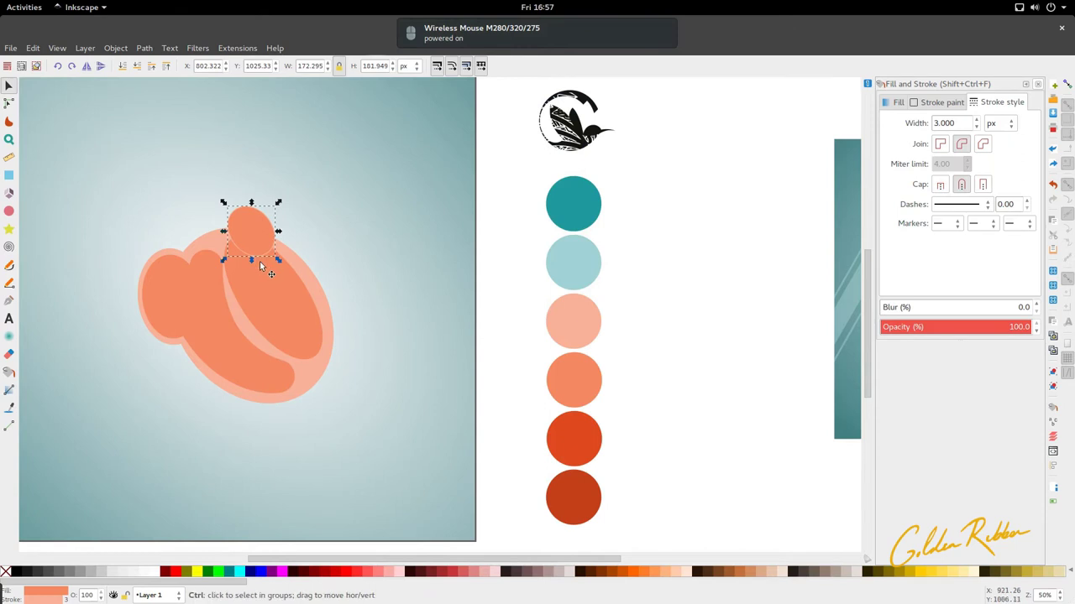
pyautogui.scroll(-3, 273, 240)
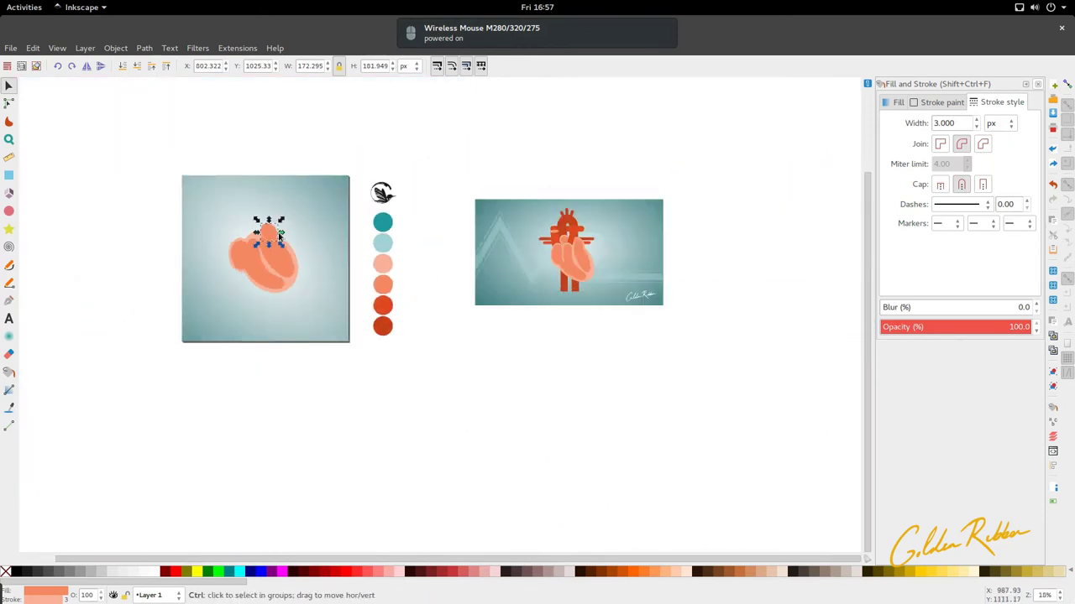
pyautogui.scroll(3, 280, 238)
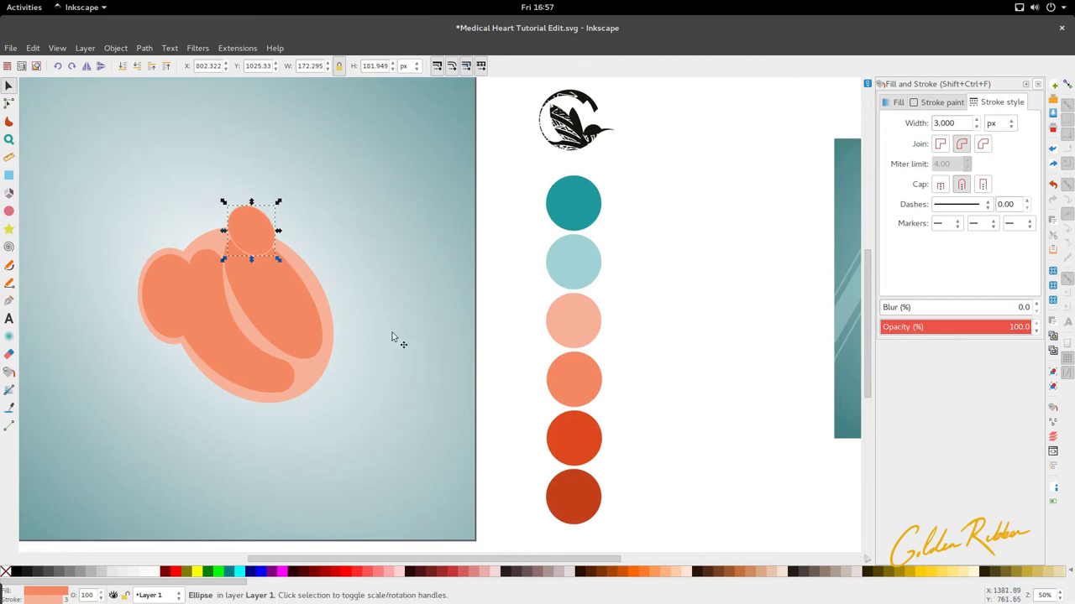
# Step: Make a copy of the small top ellipse without a stroke and fill it with the peach #f9b39a sampled from the heart
pyautogui.rightClick(47, 598)
pyautogui.click(84, 595)
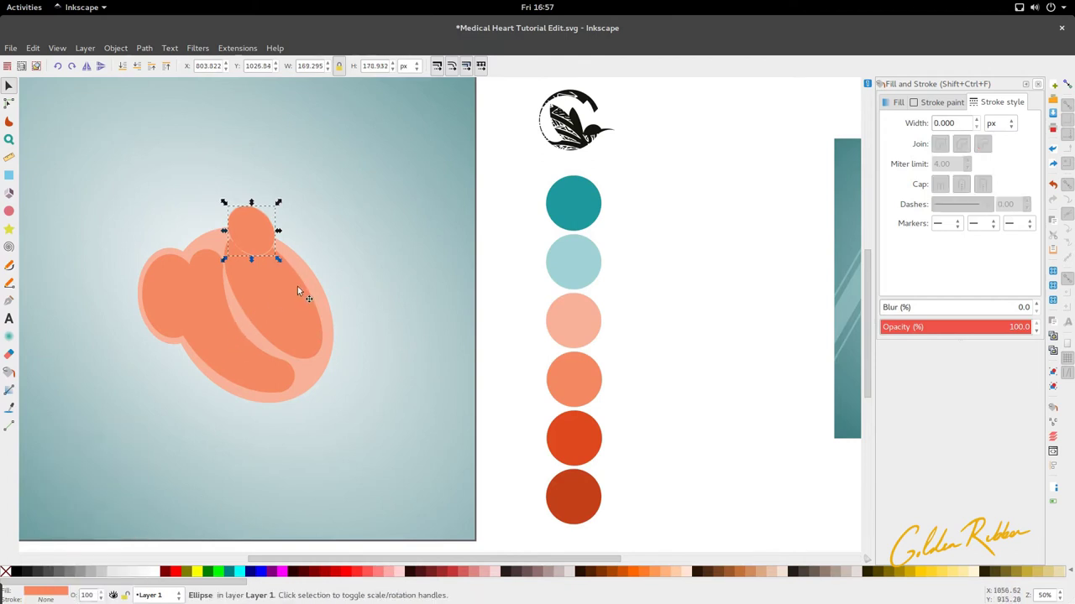
pyautogui.press('d')
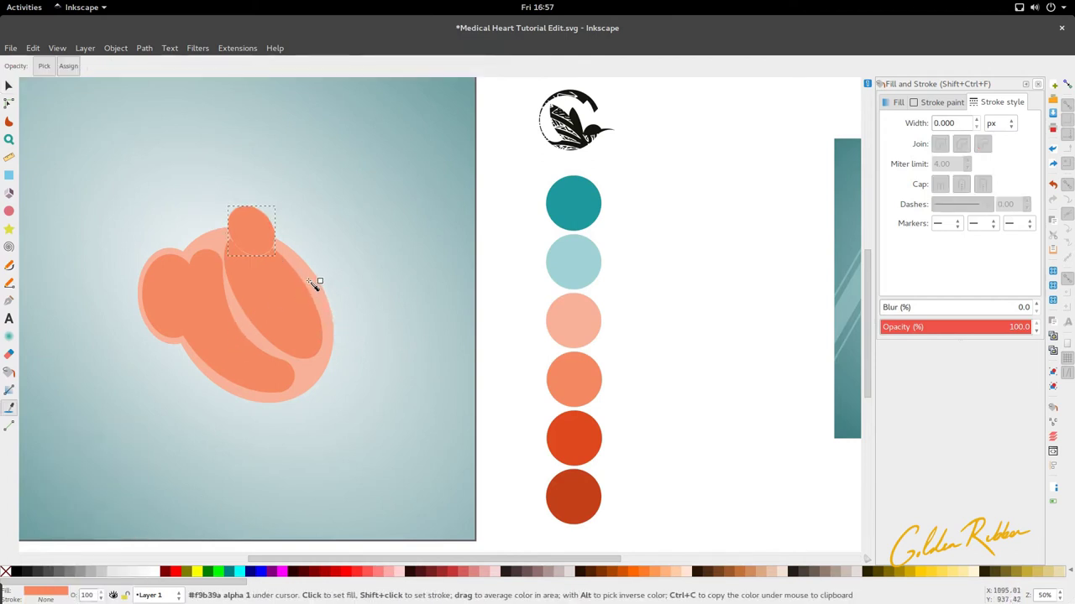
pyautogui.click(311, 282)
# Step: Enlarge the peach copy to about 230 by 243 px around its centre and lower it one level behind the orange ellipse
pyautogui.press('s')
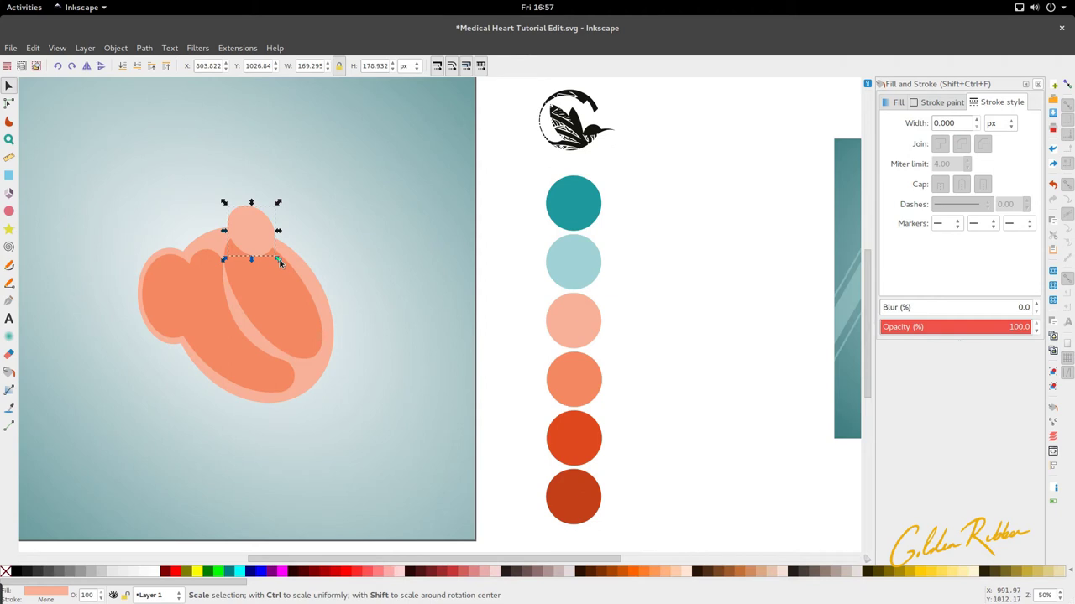
pyautogui.moveTo(280, 263); pyautogui.dragTo(286, 267)
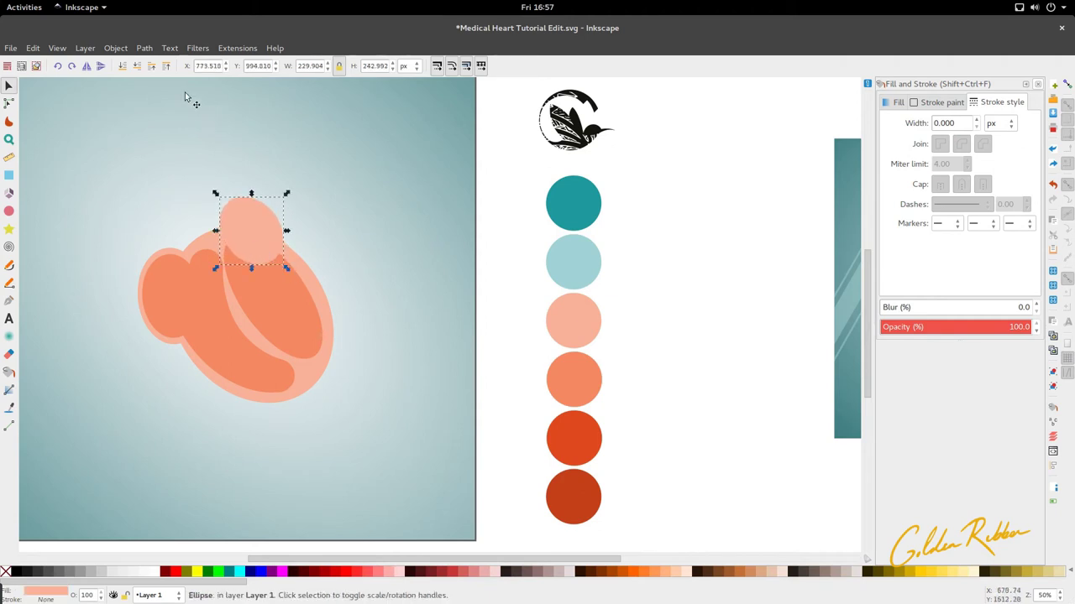
pyautogui.click(134, 69)
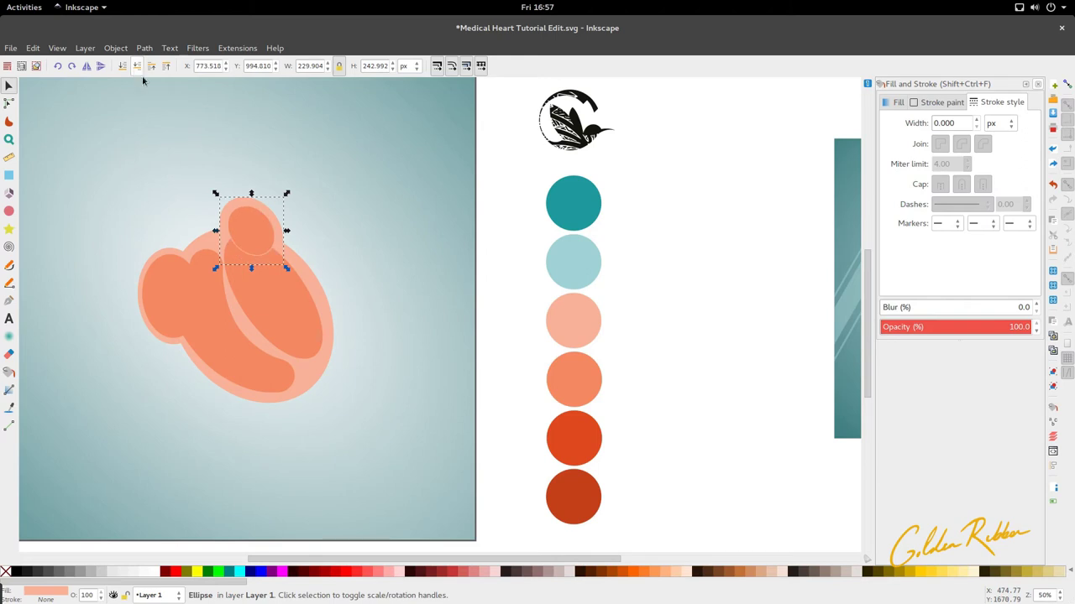
# Step: Remove the stroke from the small orange ellipse at the top of the heart
pyautogui.click(261, 234)
pyautogui.scroll(-1, 252, 311)
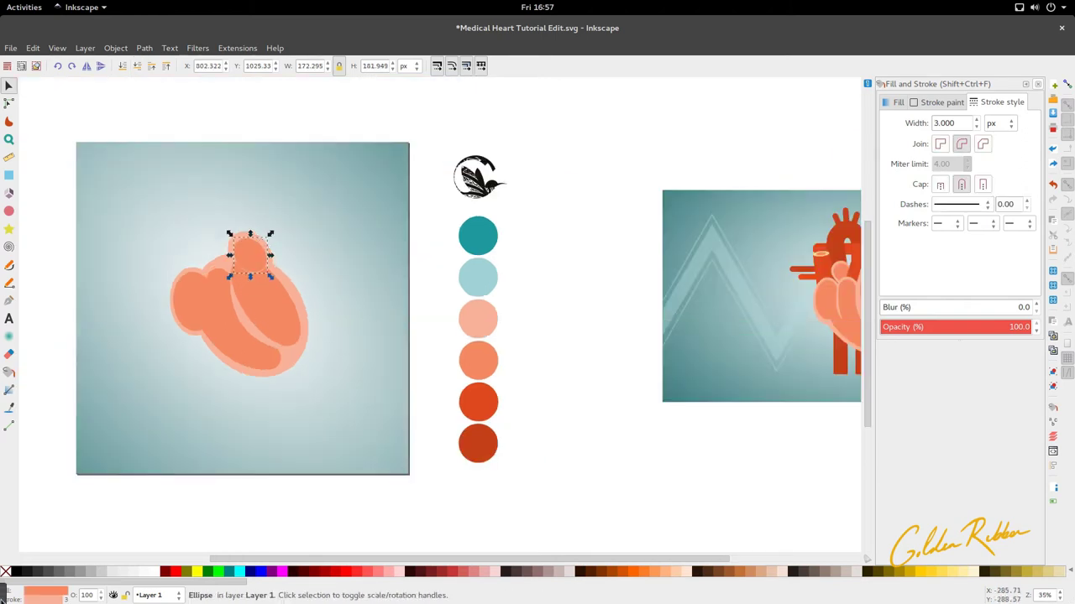
pyautogui.rightClick(44, 601)
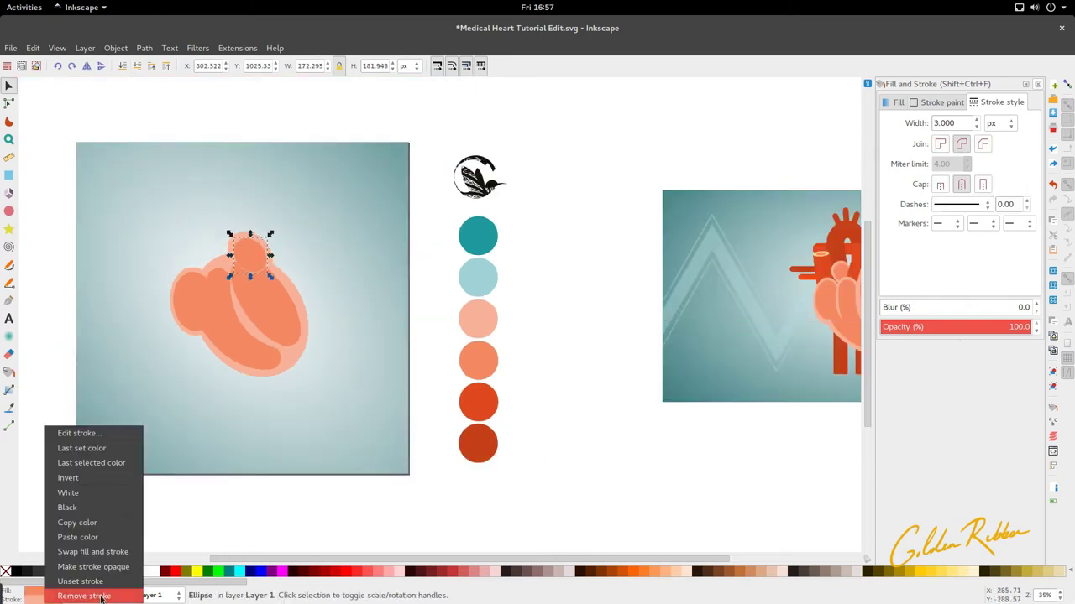
pyautogui.click(84, 596)
pyautogui.click(311, 302)
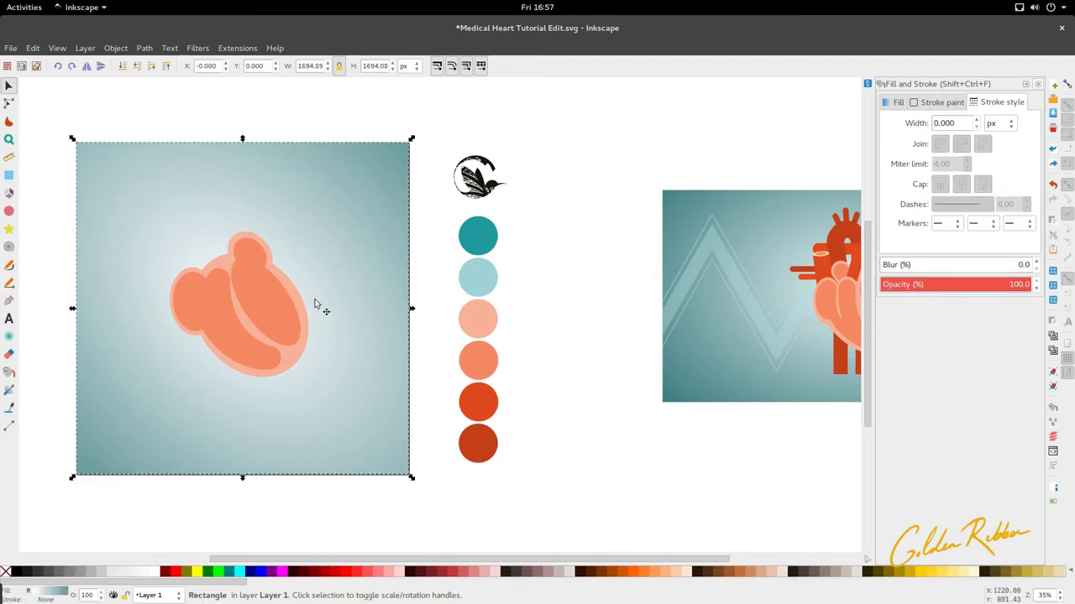
pyautogui.scroll(-2, 311, 302)
pyautogui.scroll(3, 277, 294)
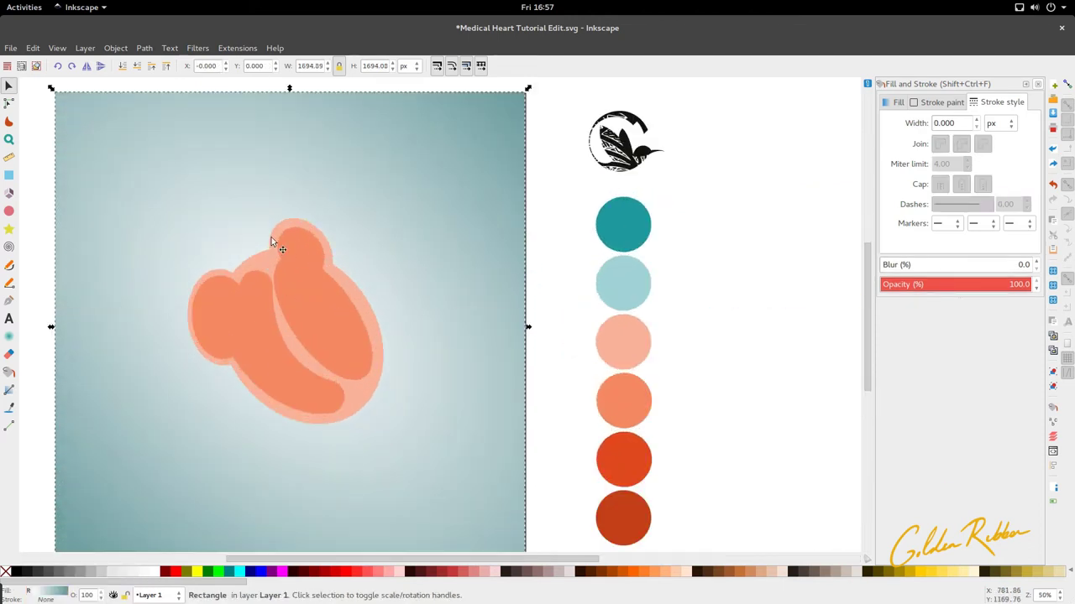
# Step: Move the top orange ellipse and its peach rim together slightly down and right, and rotate them slightly counterclockwise
pyautogui.click(292, 247)
pyautogui.press('e')
pyautogui.press('s')
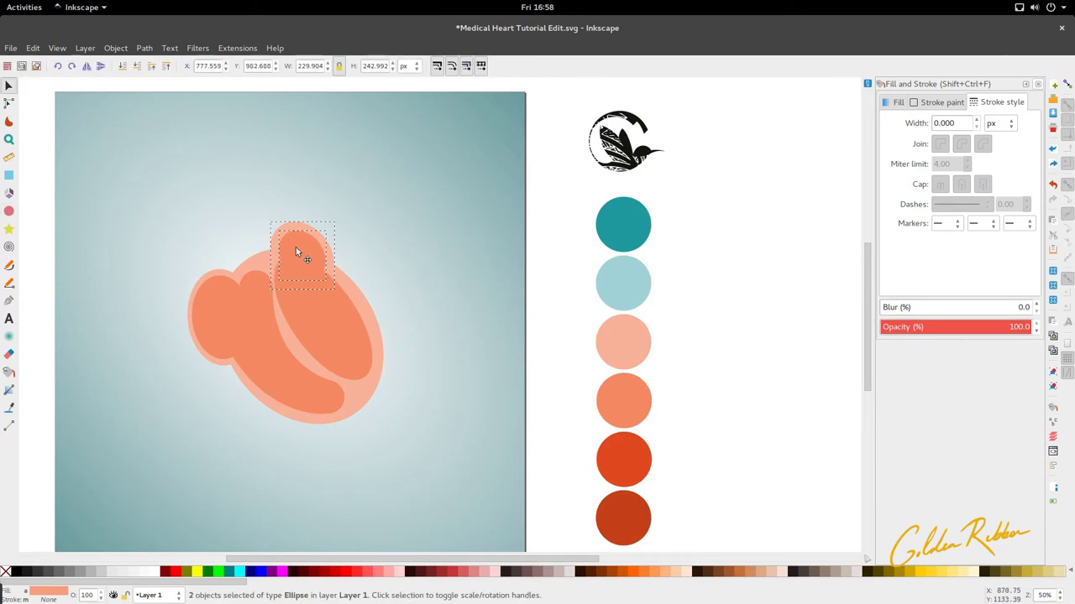
pyautogui.click(296, 248)
pyautogui.moveTo(337, 222); pyautogui.dragTo(334, 220)
pyautogui.scroll(-2, 287, 312)
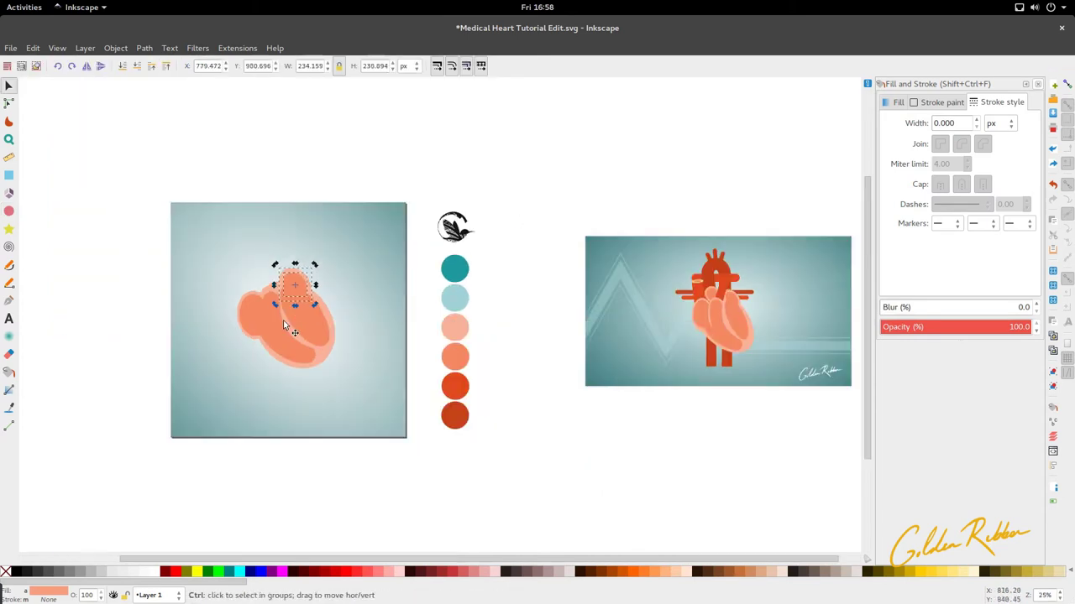
pyautogui.scroll(4, 283, 320)
# Step: Shrink the orange side ellipse to about 194 by 274 px around its centre, widening its peach rim
pyautogui.click(263, 311)
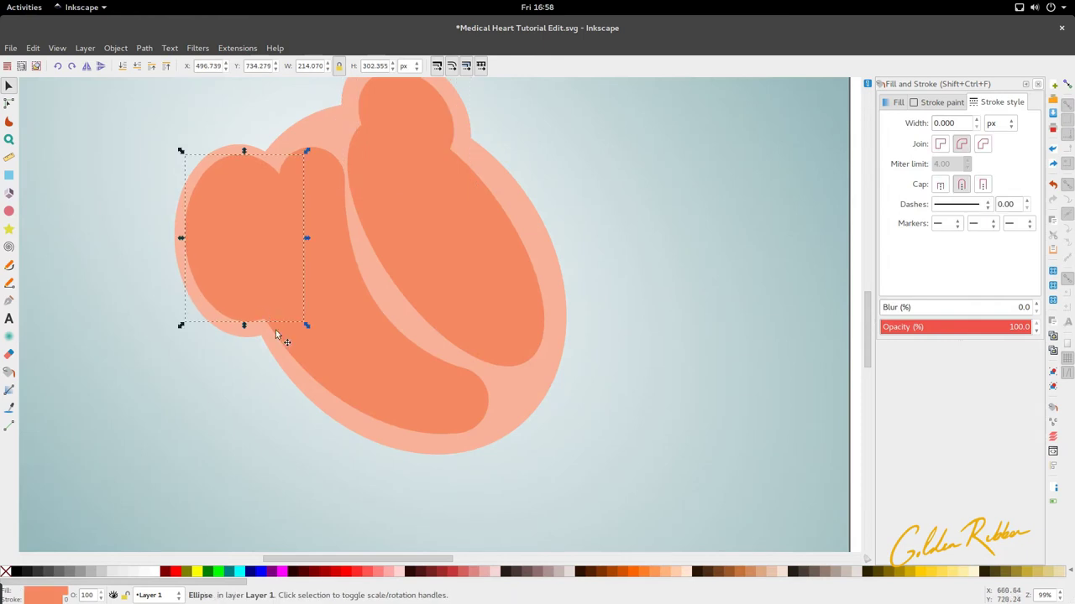
pyautogui.moveTo(305, 326); pyautogui.dragTo(301, 325)
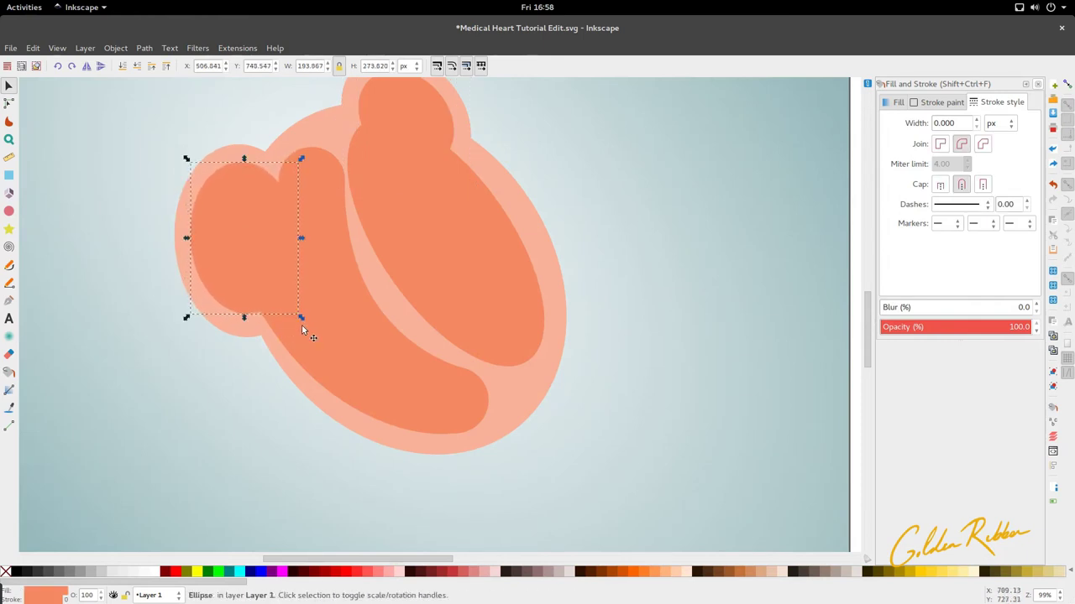
pyautogui.scroll(-4, 299, 324)
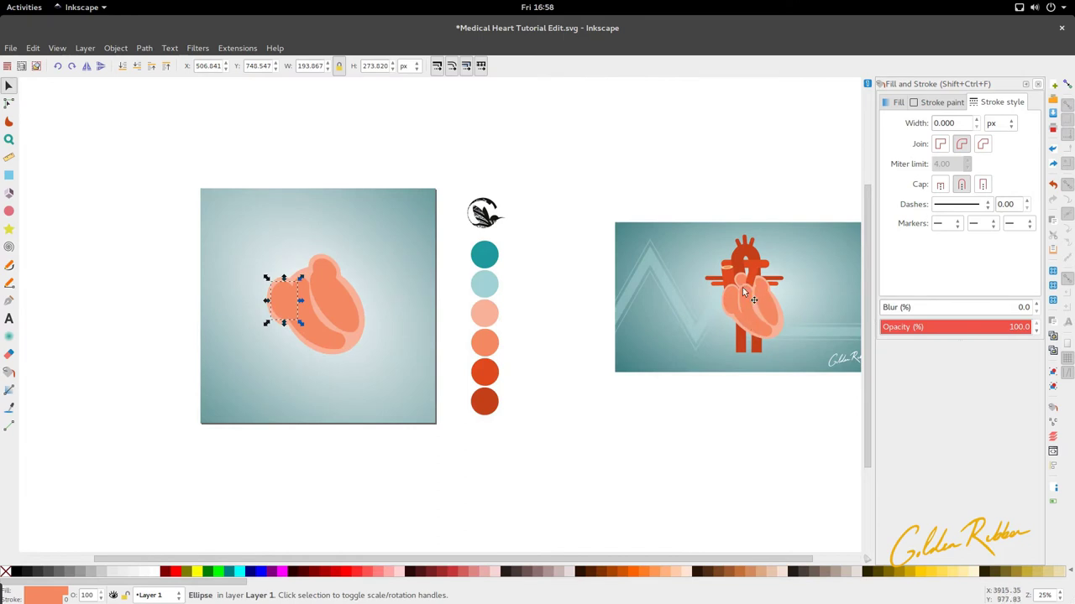
# Step: Move the upper end node of the 120 px wide orange curve slightly left, towards the side ellipse
pyautogui.press('ctrl')
pyautogui.scroll(4, 307, 291)
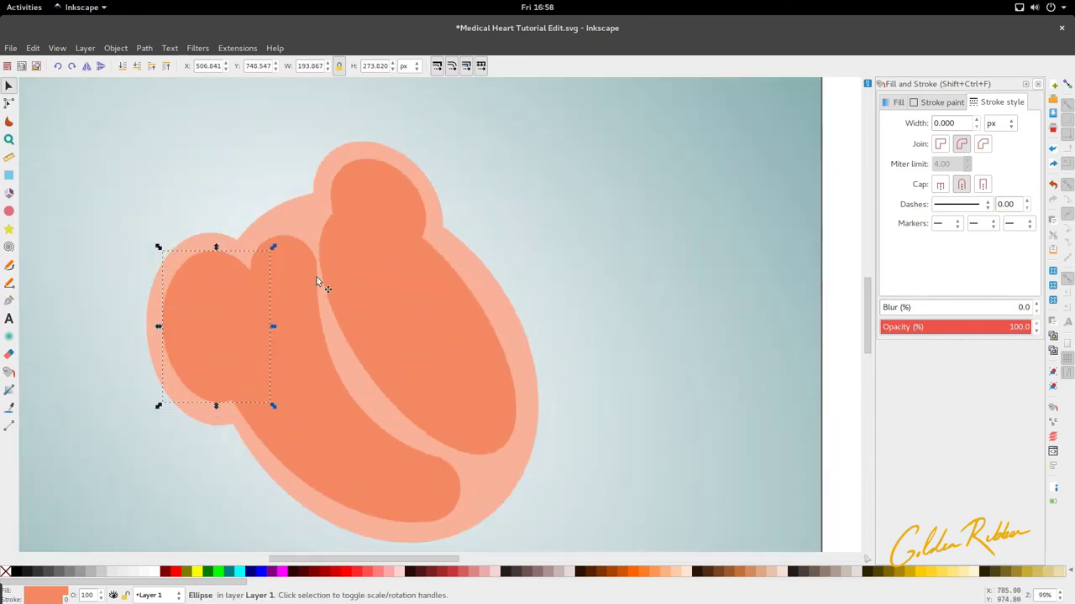
pyautogui.doubleClick(316, 278)
pyautogui.moveTo(284, 269); pyautogui.dragTo(278, 271)
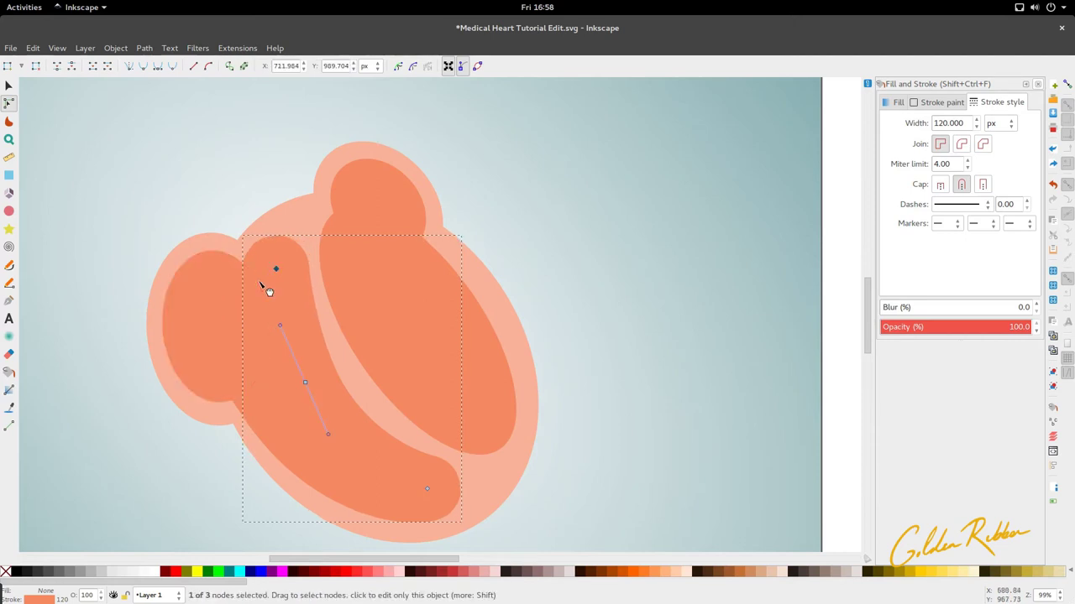
# Step: Draw a Spiro path with the Triangle in shape, about 61 by 218 px, from the notch beside the side ellipse down into the thick curve
pyautogui.press('p')
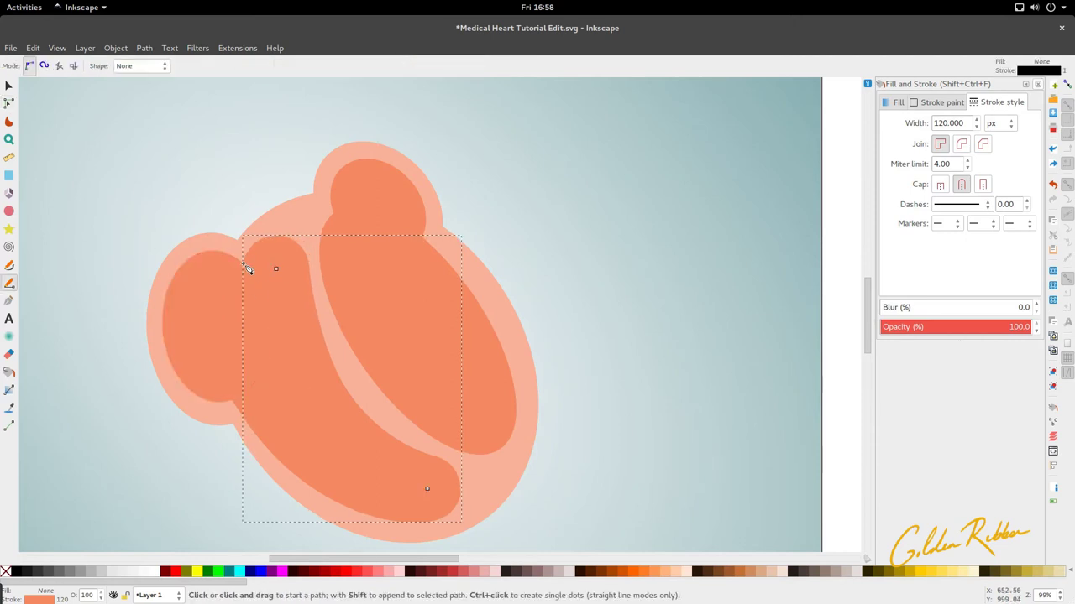
pyautogui.click(48, 68)
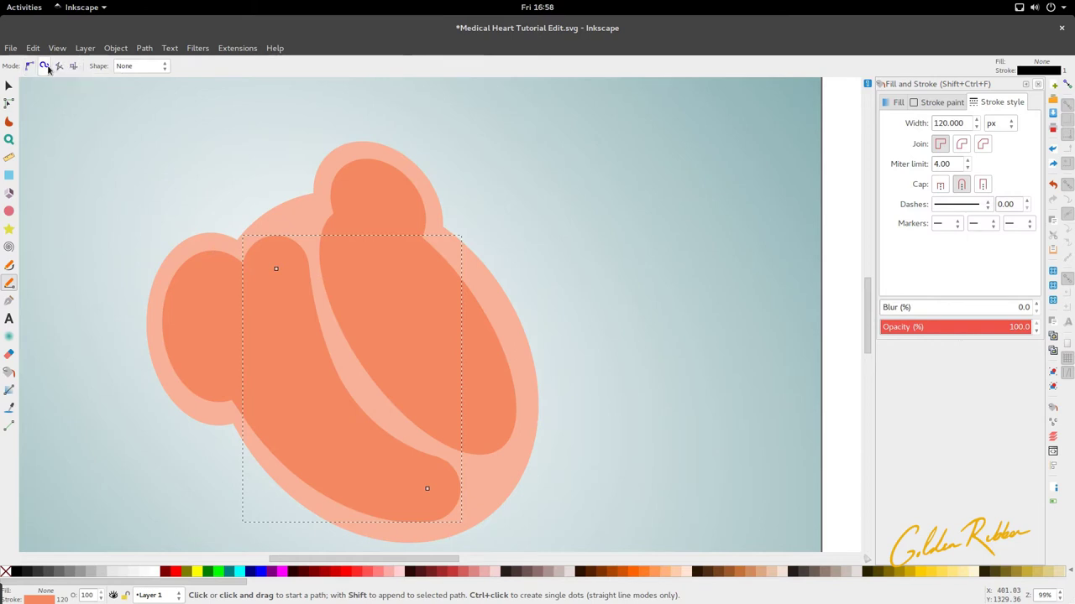
pyautogui.click(140, 67)
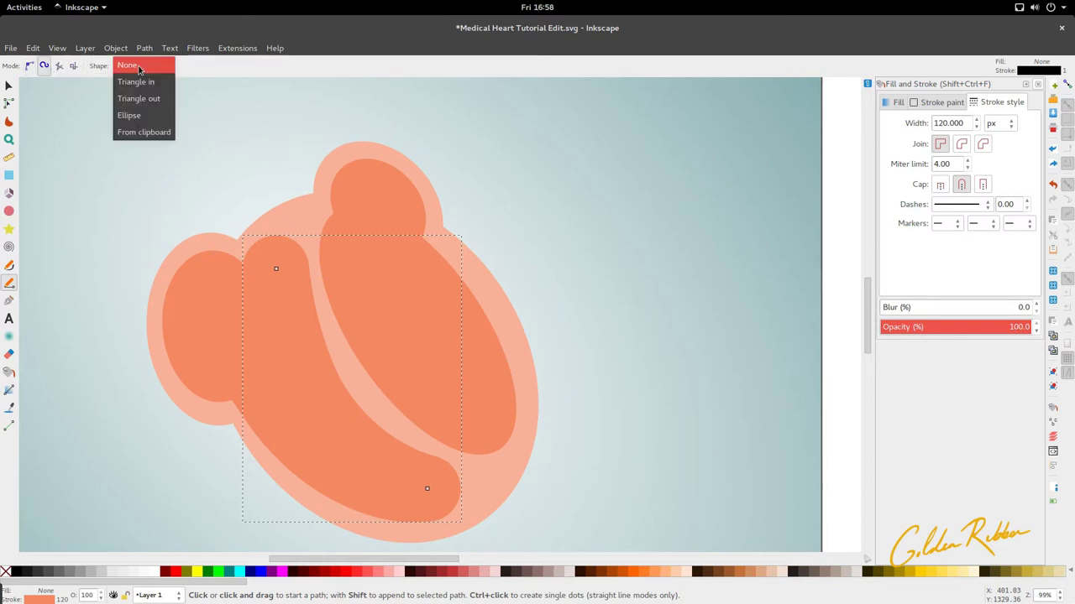
pyautogui.click(139, 83)
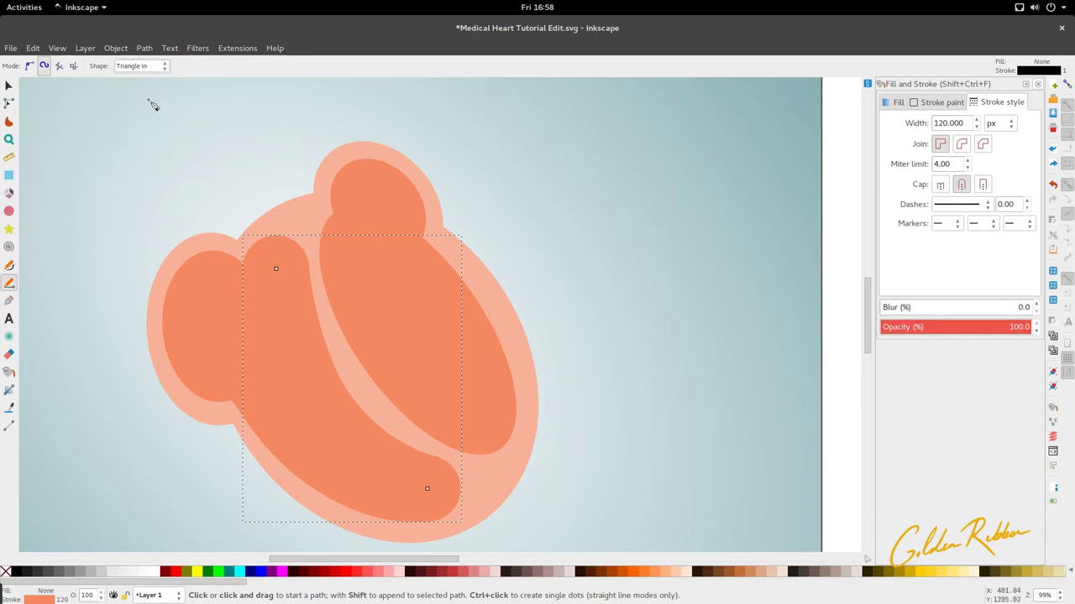
pyautogui.click(243, 263)
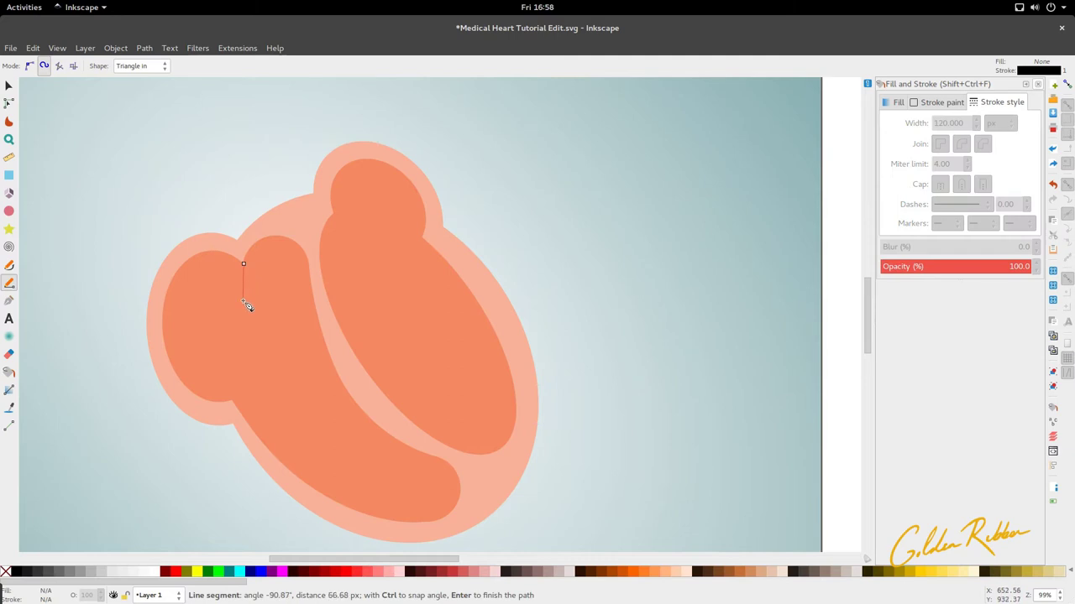
pyautogui.moveTo(248, 329); pyautogui.dragTo(256, 368)
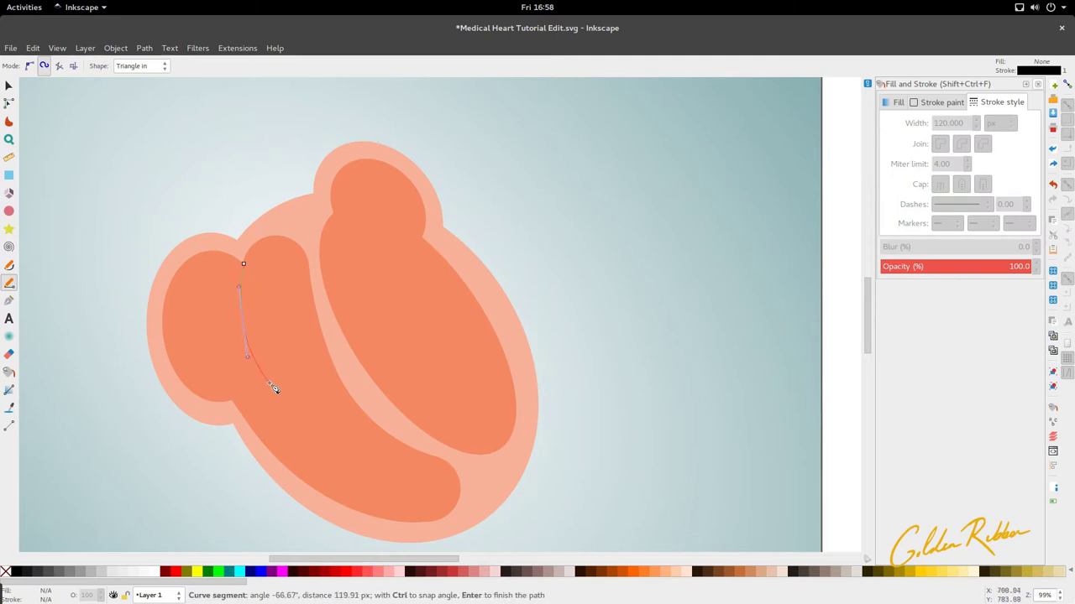
pyautogui.doubleClick(274, 386)
pyautogui.press('s')
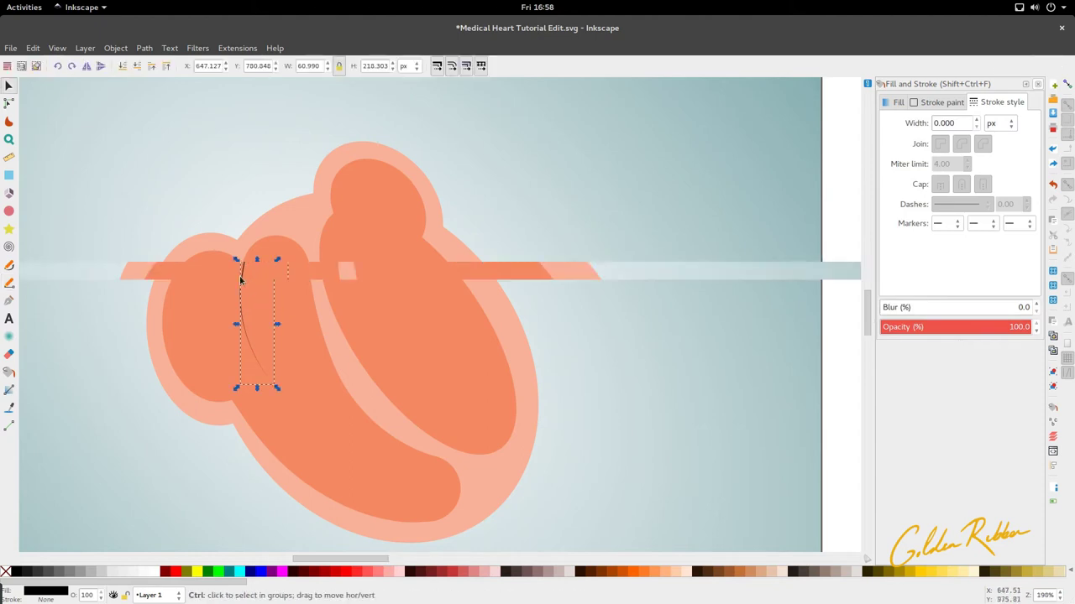
# Step: Widen the upper end of the black tapered stroke using its stroke width control point
pyautogui.scroll(4, 241, 277)
pyautogui.press('n')
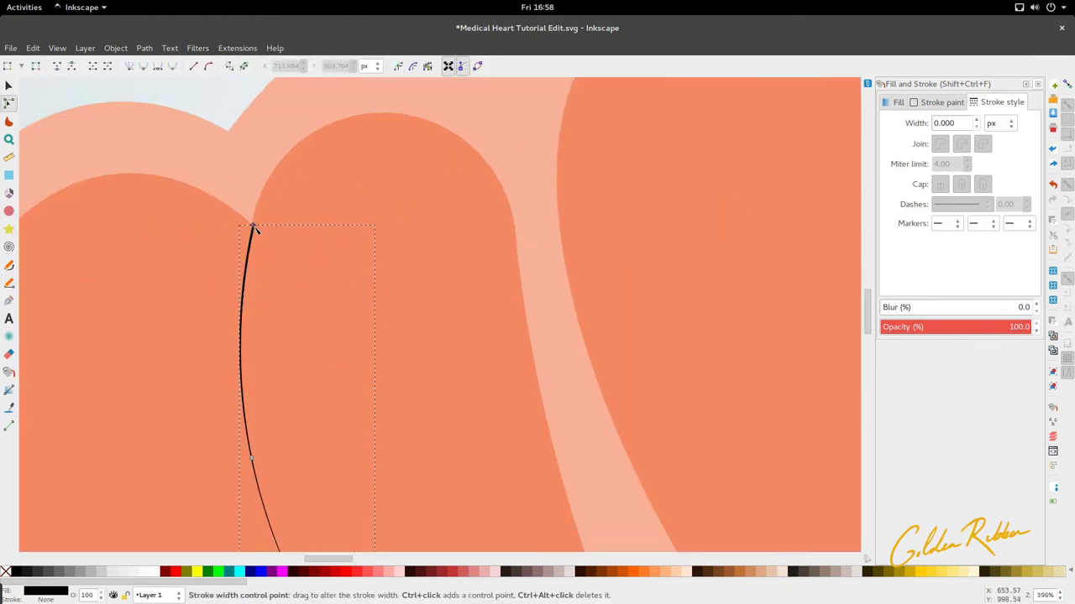
pyautogui.moveTo(254, 227); pyautogui.dragTo(226, 222)
pyautogui.scroll(-4, 253, 282)
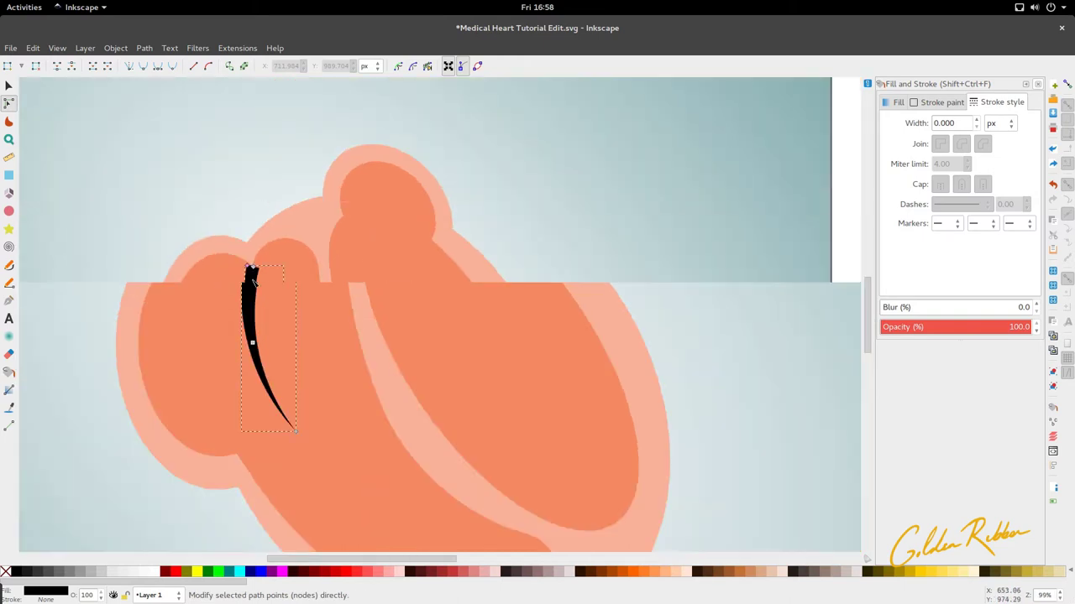
# Step: Move the black tapered stroke slightly up and left, and extend its lower end node down and to the right
pyautogui.press('s')
pyautogui.moveTo(255, 291); pyautogui.dragTo(251, 277)
pyautogui.press('n')
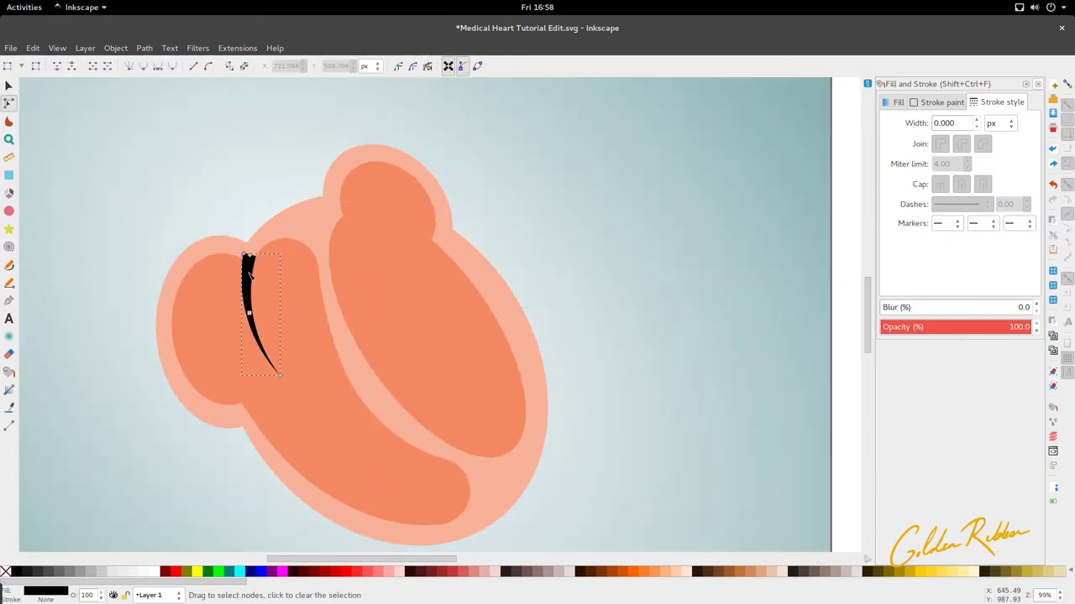
pyautogui.moveTo(280, 375); pyautogui.dragTo(304, 410)
pyautogui.scroll(6, 259, 253)
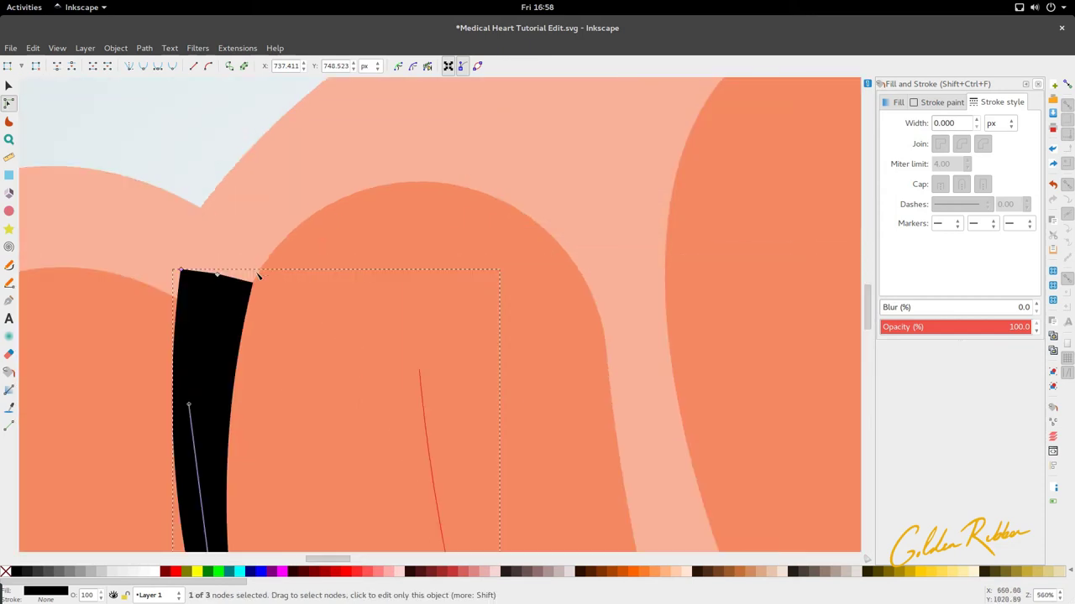
# Step: Fill the black tapered stroke with the heart's peach colour (#f9b39a) sampled from the large peach ellipse
pyautogui.scroll(-5, 258, 260)
pyautogui.press('d')
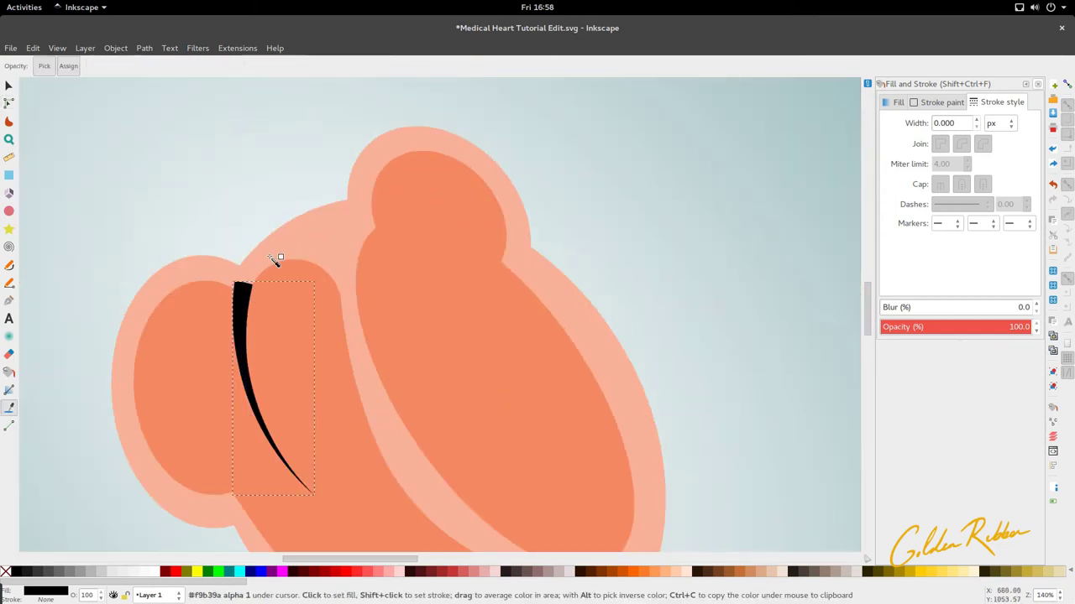
pyautogui.click(271, 257)
# Step: Compare the heart's ellipses and curves with the finished reference artwork
pyautogui.scroll(-3, 282, 304)
pyautogui.press('s')
pyautogui.click(313, 383)
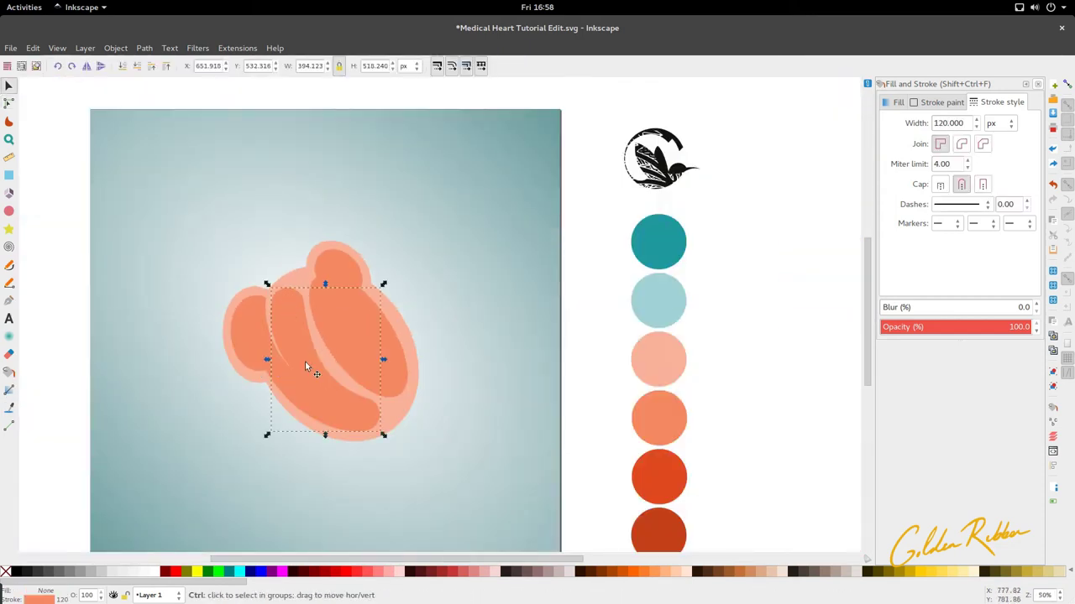
pyautogui.scroll(-3, 305, 362)
pyautogui.click(306, 367)
pyautogui.scroll(-2, 299, 333)
pyautogui.scroll(-2, 299, 332)
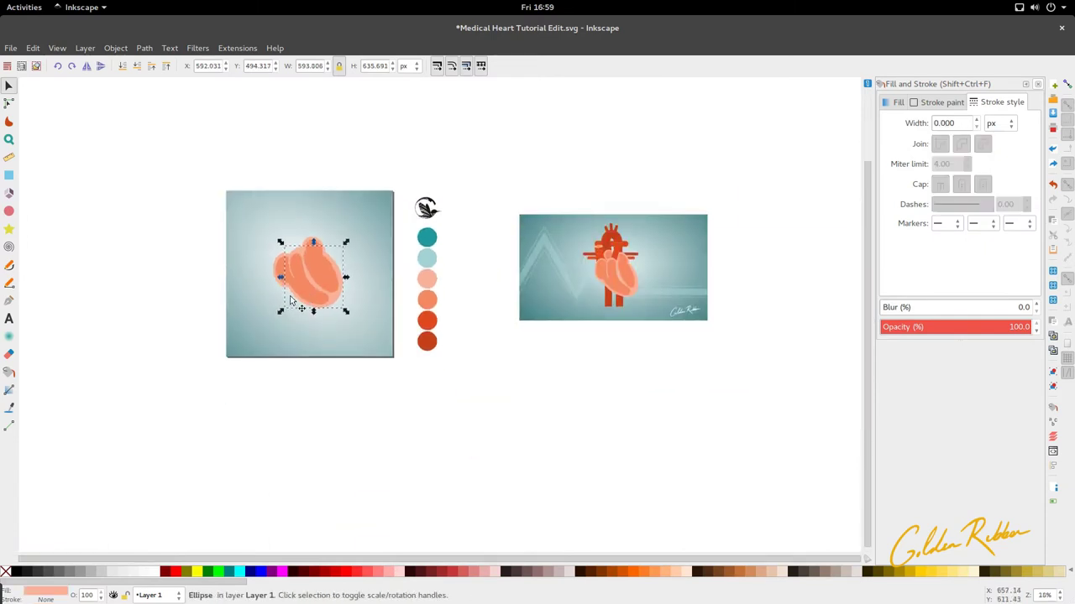
pyautogui.scroll(3, 288, 300)
pyautogui.scroll(2, 277, 267)
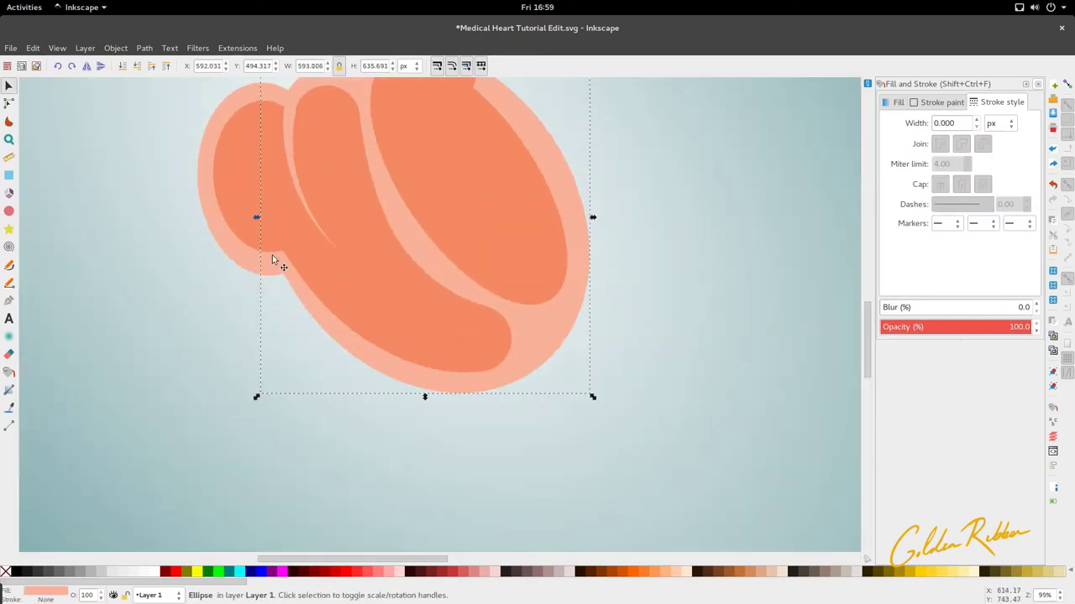
pyautogui.click(272, 249)
pyautogui.scroll(-2, 306, 270)
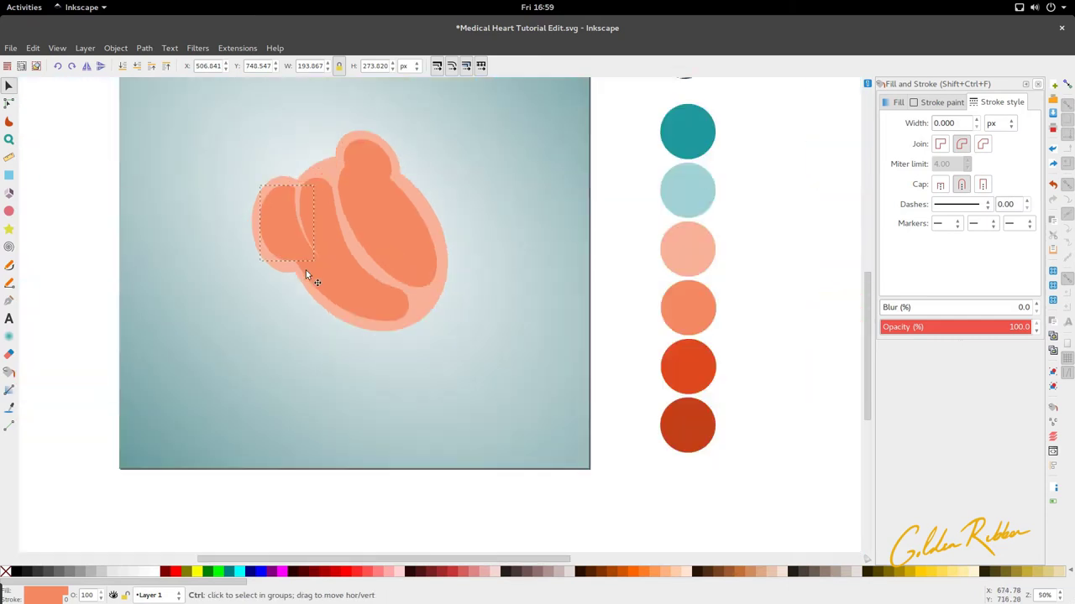
# Step: Widen the upper end of the peach tapered stroke slightly with its width control point
pyautogui.doubleClick(310, 250)
pyautogui.scroll(3, 306, 168)
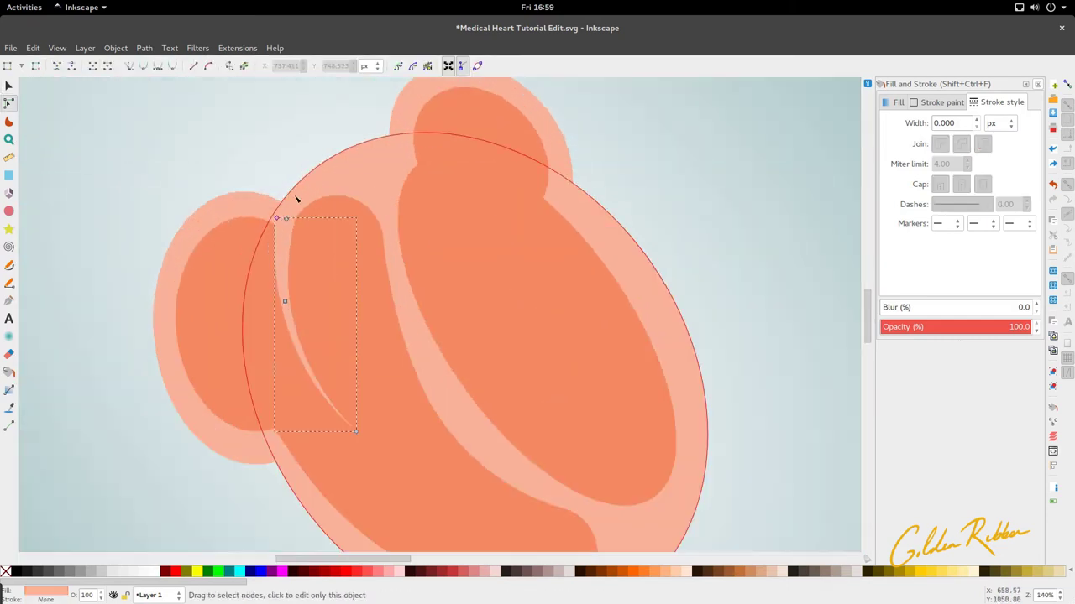
pyautogui.moveTo(277, 219); pyautogui.dragTo(274, 219)
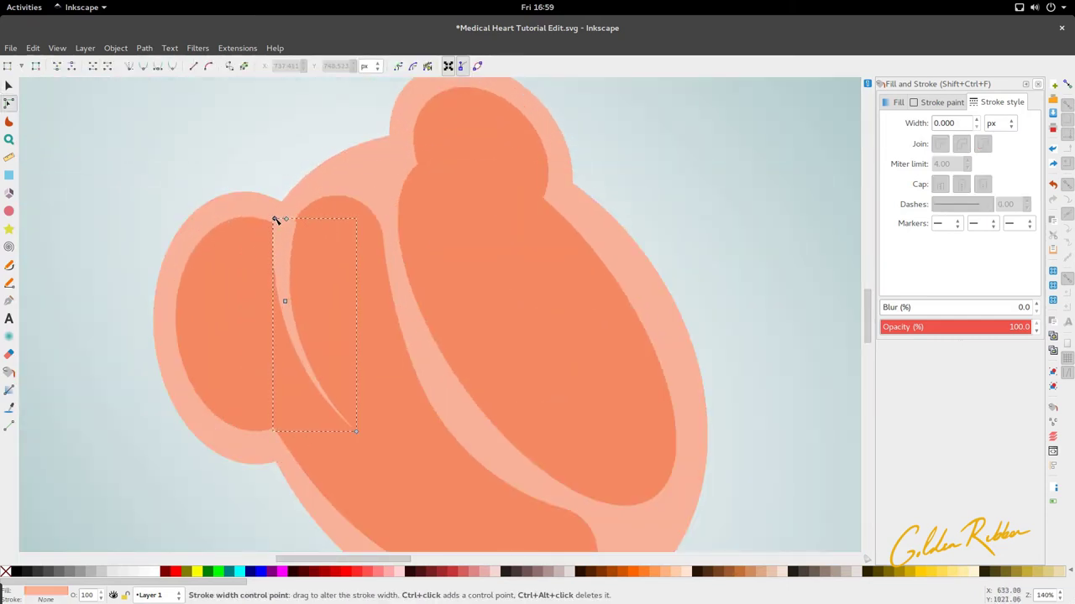
pyautogui.scroll(3, 294, 235)
pyautogui.press('s')
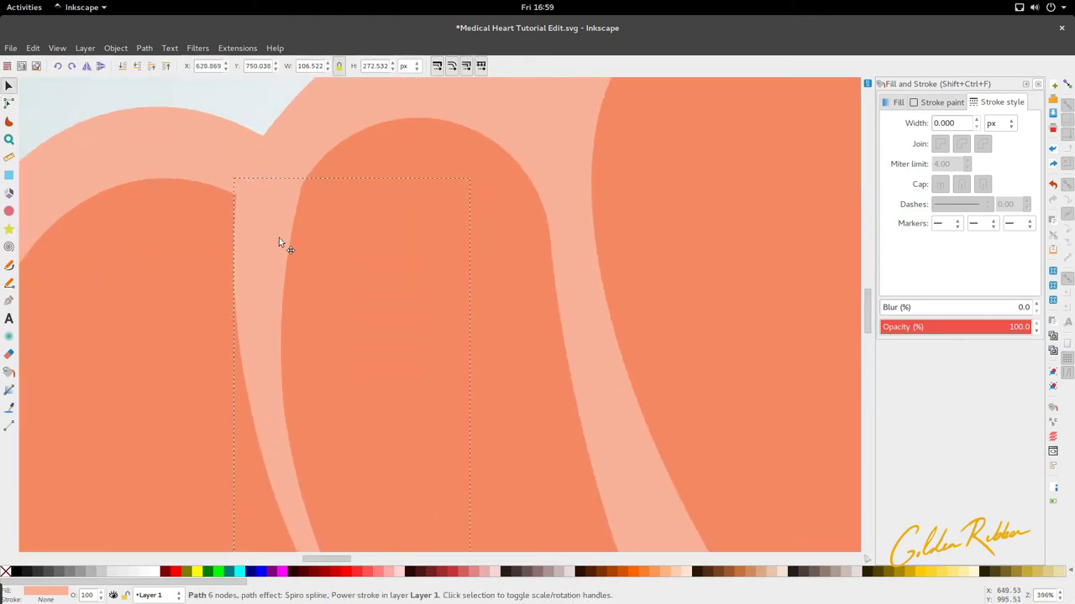
pyautogui.scroll(-7, 279, 244)
pyautogui.click(290, 327)
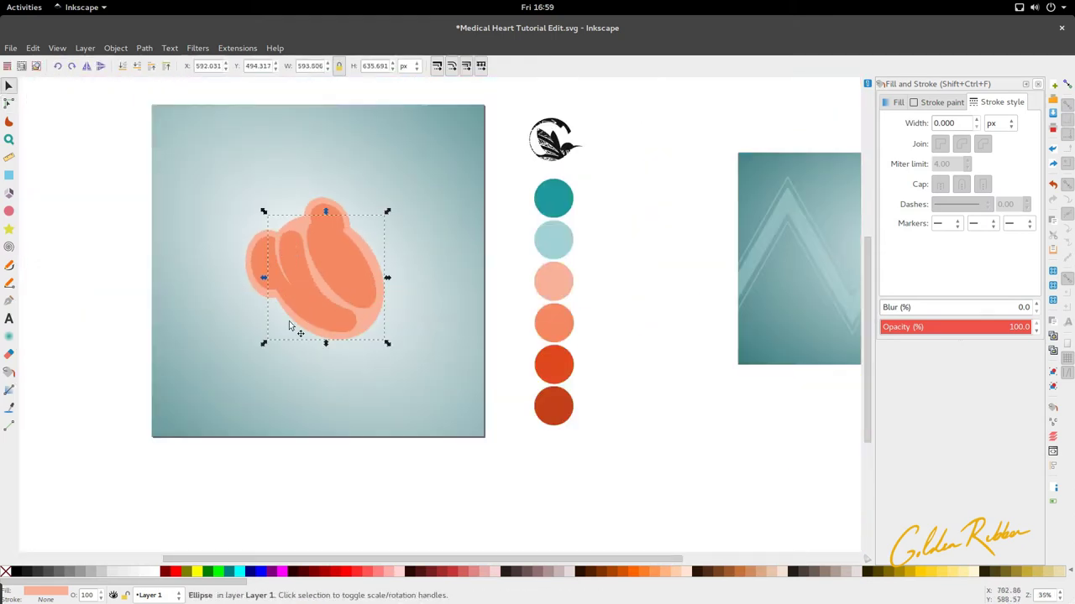
pyautogui.scroll(-2, 290, 327)
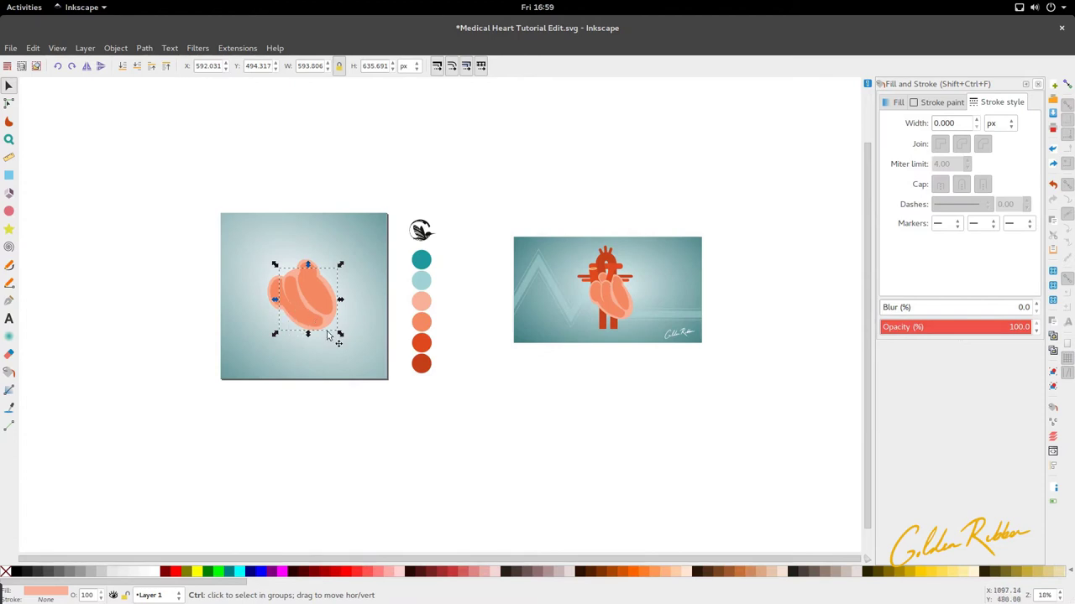
pyautogui.scroll(6, 307, 198)
pyautogui.click(324, 180)
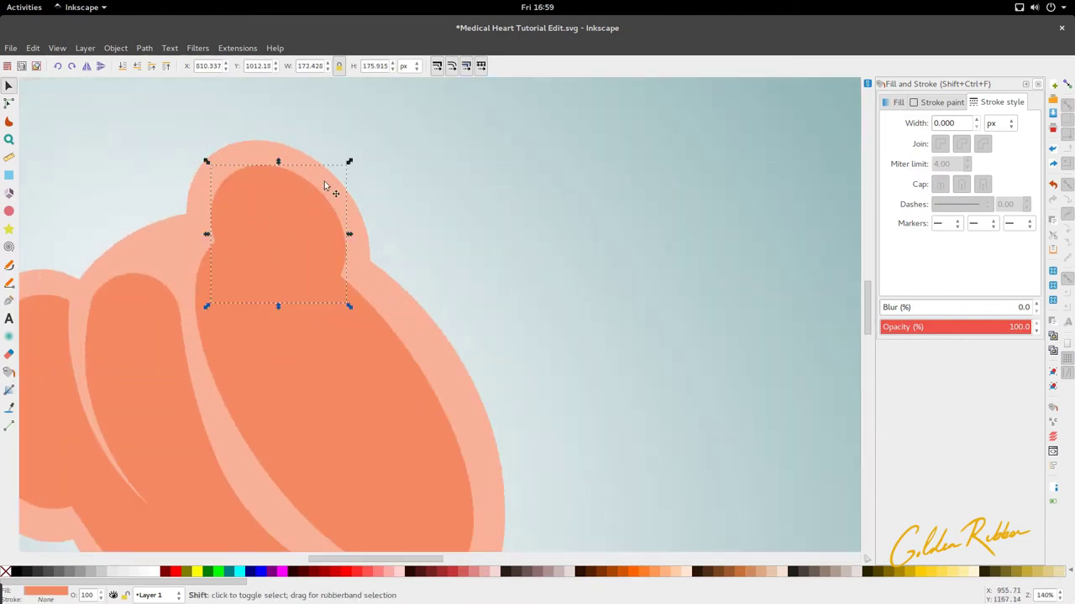
pyautogui.keyDown('shift'); pyautogui.click(331, 182); pyautogui.keyUp('shift')
pyautogui.keyDown('alt'); pyautogui.click(330, 211); pyautogui.keyUp('alt')
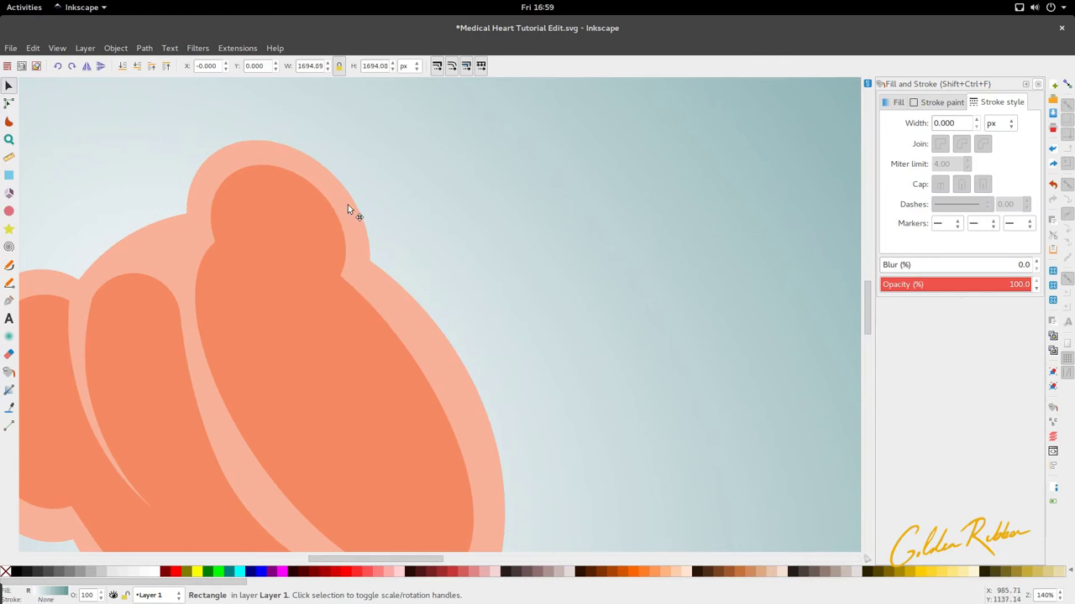
# Step: Shrink the large peach ellipse to about 580 by 620 px around its centre
pyautogui.click(350, 218)
pyautogui.scroll(-2, 358, 269)
pyautogui.click(404, 315)
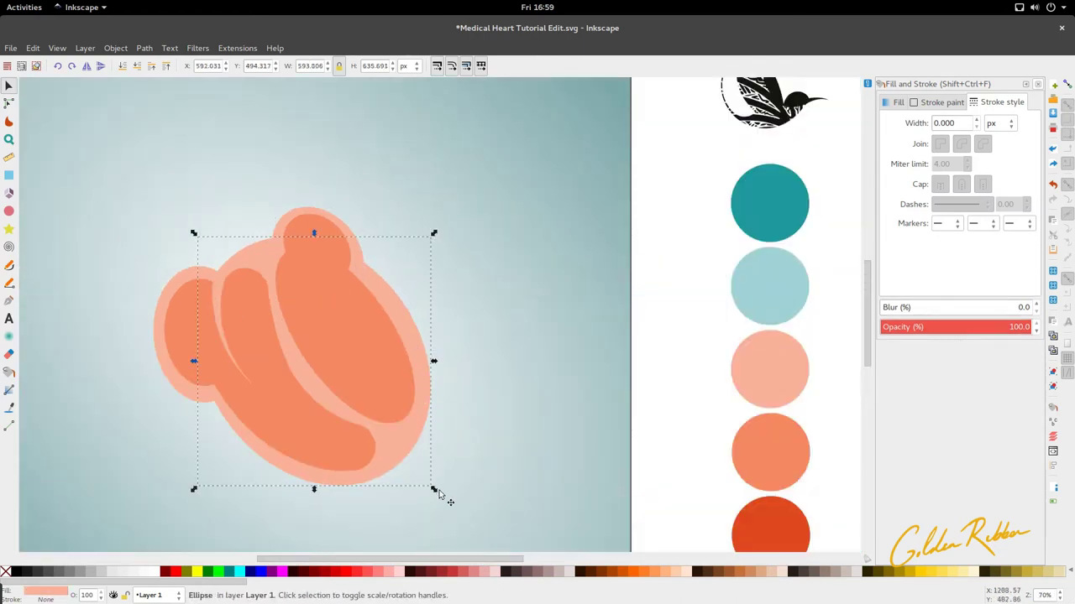
pyautogui.scroll(-4, 393, 393)
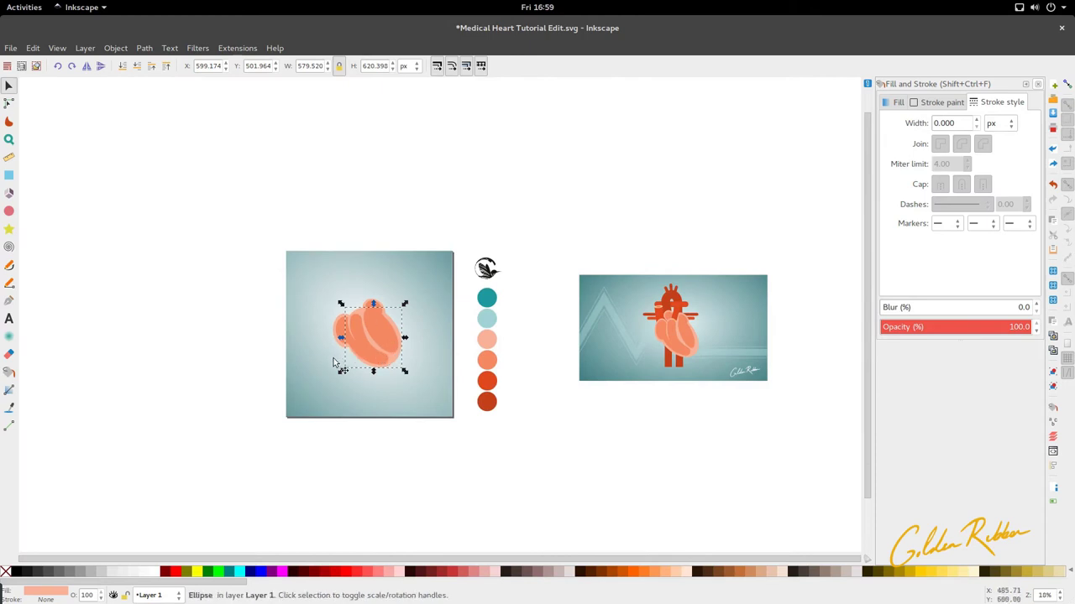
# Step: Nudge the orange side ellipse slightly down and left within its peach rim
pyautogui.scroll(3, 336, 361)
pyautogui.keyDown('ctrl'); pyautogui.click(365, 319); pyautogui.keyUp('ctrl')
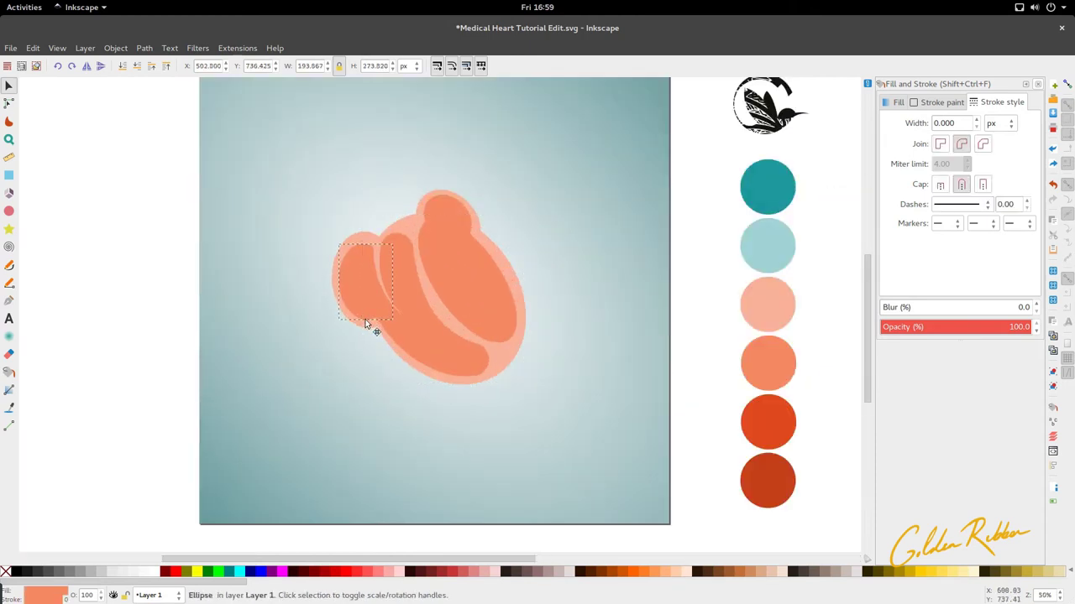
pyautogui.scroll(-2, 366, 317)
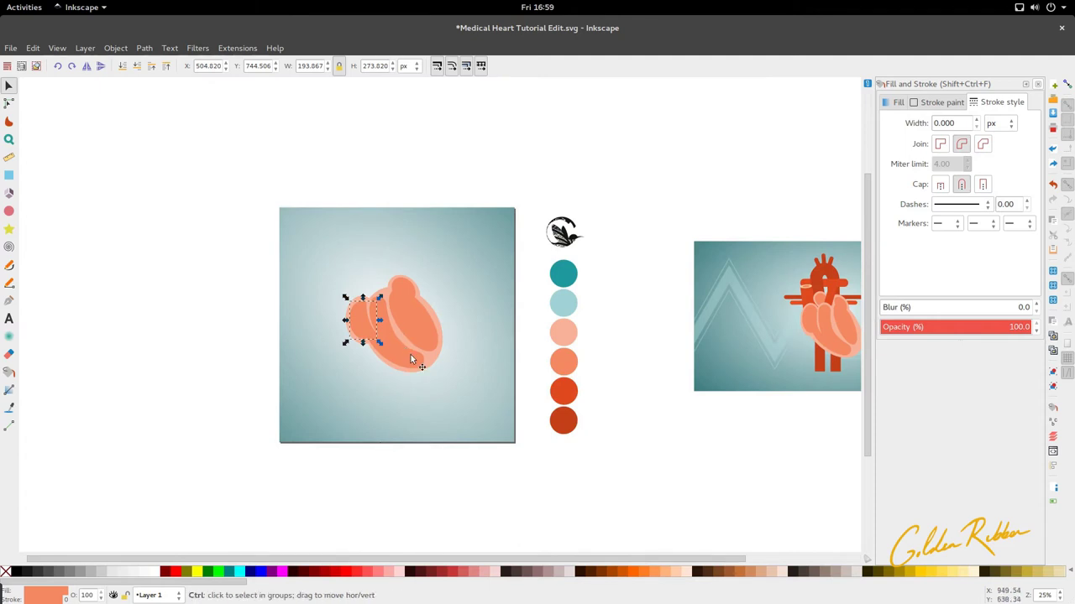
pyautogui.keyDown('ctrl'); pyautogui.scroll(3, 388, 290); pyautogui.keyUp('ctrl')
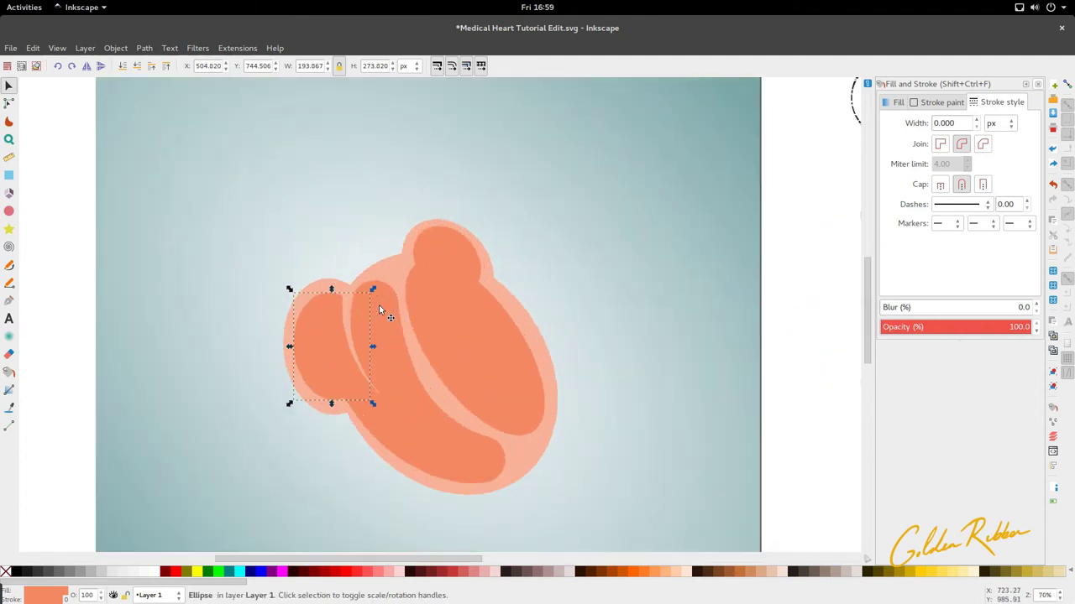
# Step: Draw a peach rectangle with rounded corners above the side ellipse and enlarge it to about 180 by 191 px
pyautogui.click(9, 175)
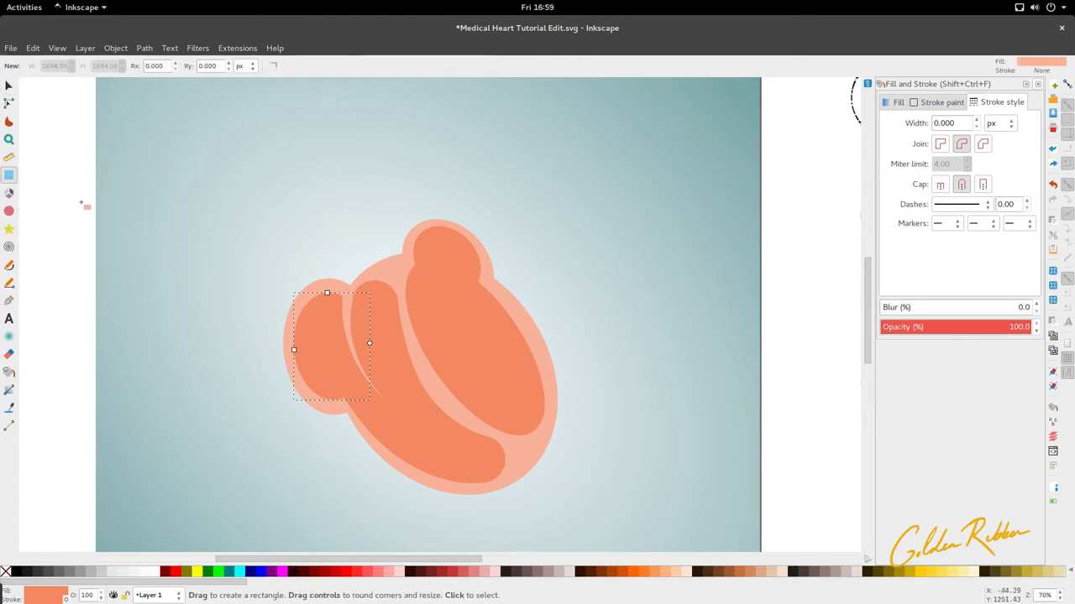
pyautogui.moveTo(244, 185); pyautogui.dragTo(289, 233)
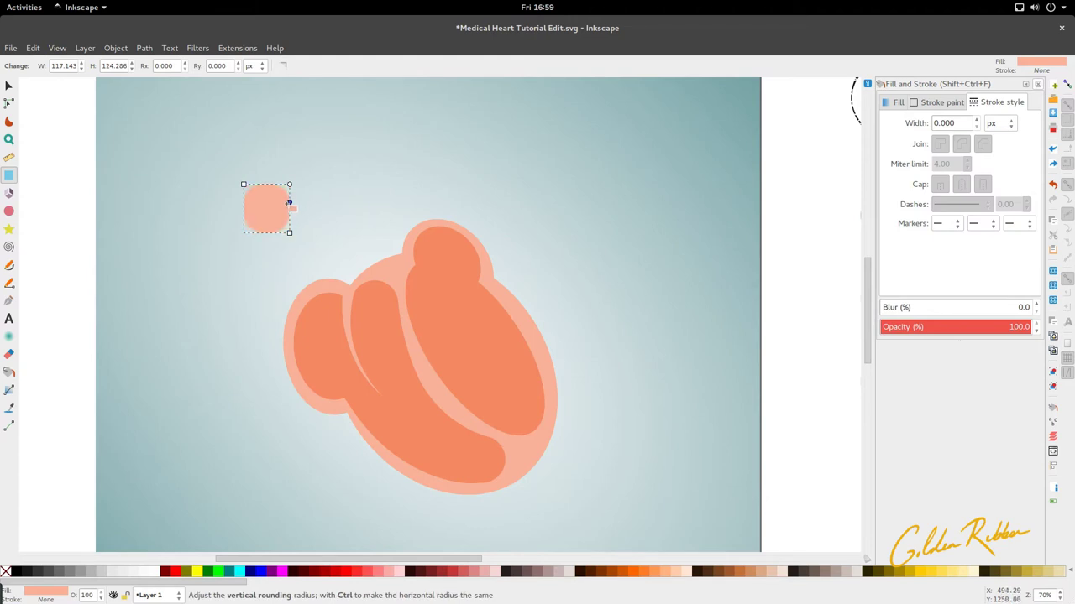
pyautogui.press('s')
pyautogui.scroll(-2, 284, 231)
pyautogui.moveTo(282, 226); pyautogui.dragTo(323, 260)
pyautogui.scroll(1, 316, 253)
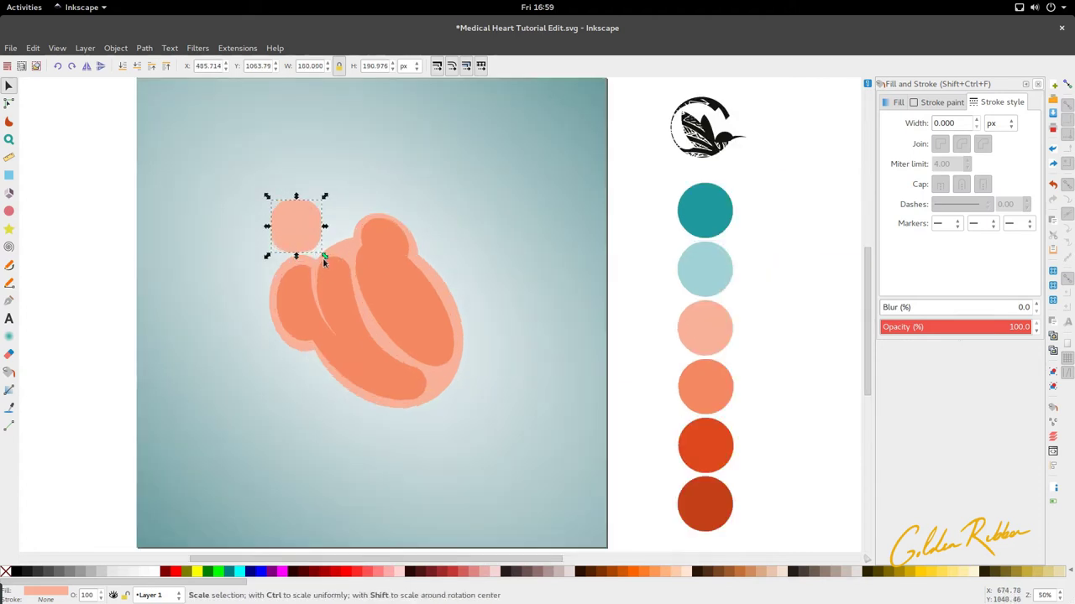
pyautogui.click(317, 235)
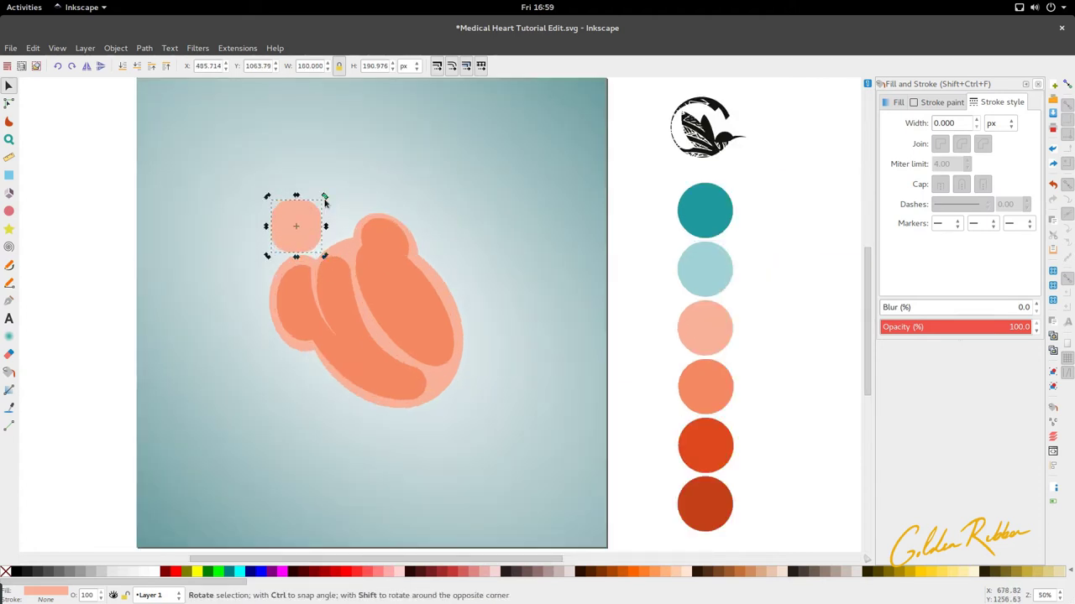
pyautogui.moveTo(325, 199); pyautogui.dragTo(307, 192)
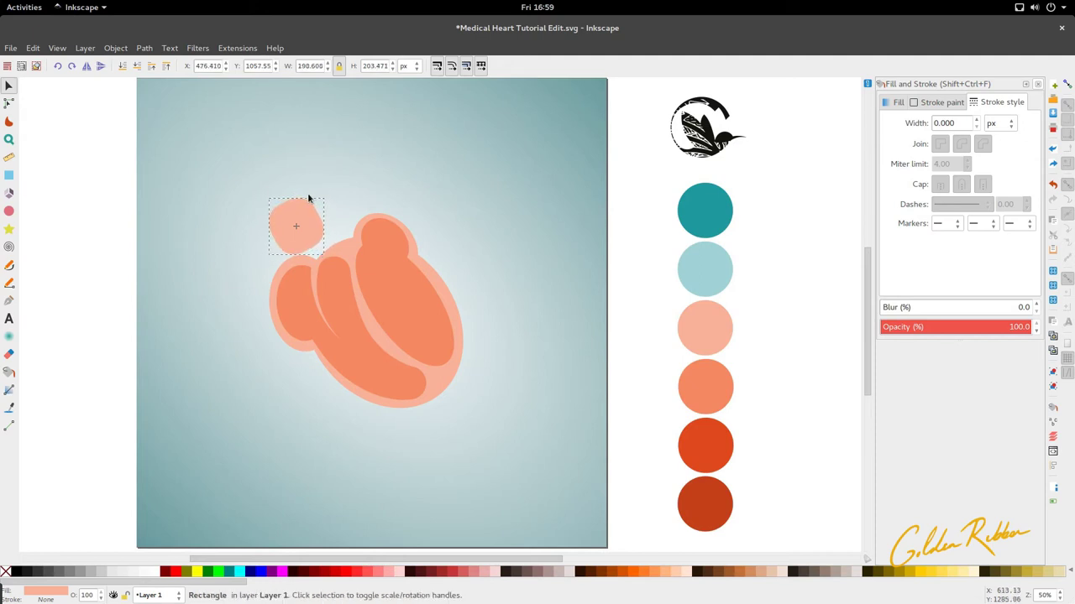
pyautogui.click(314, 232)
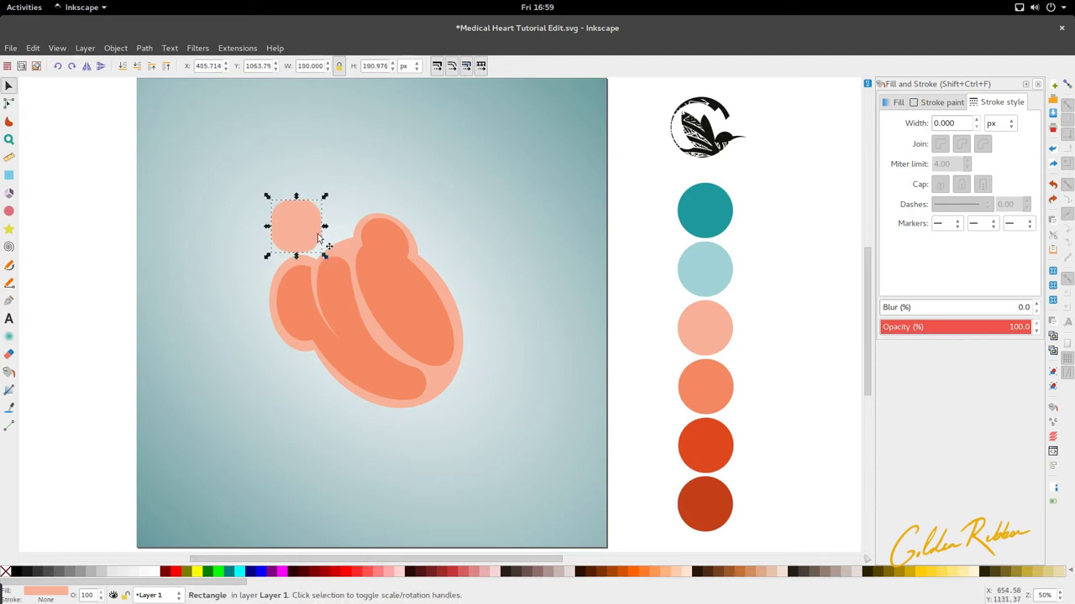
# Step: Make an orange copy of the peach rounded rectangle, shrunk around its centre to about 123 by 131 px
pyautogui.click(317, 244)
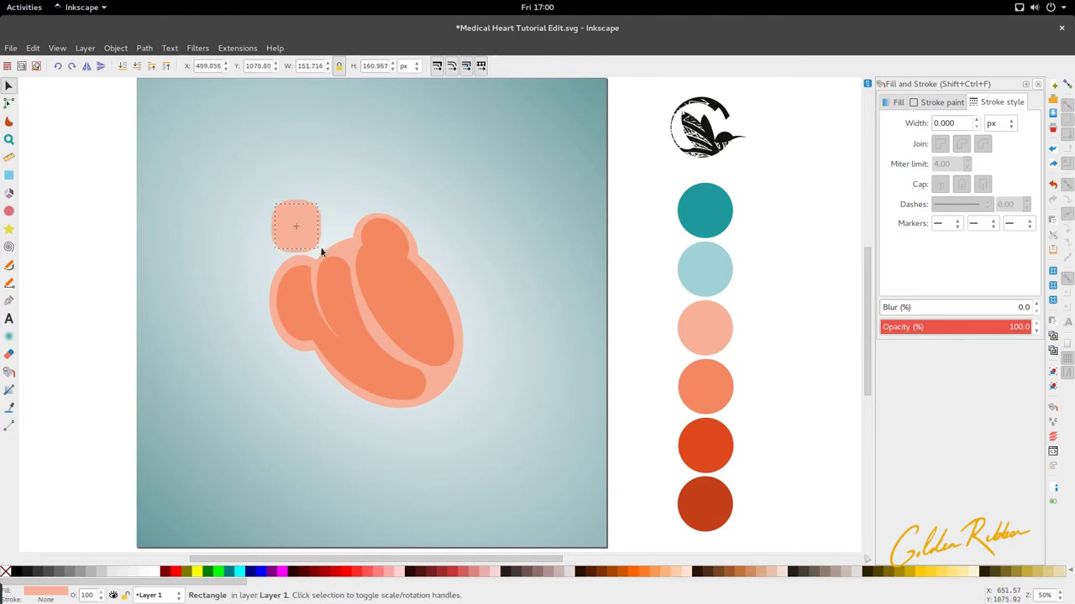
pyautogui.press('a')
pyautogui.press('s')
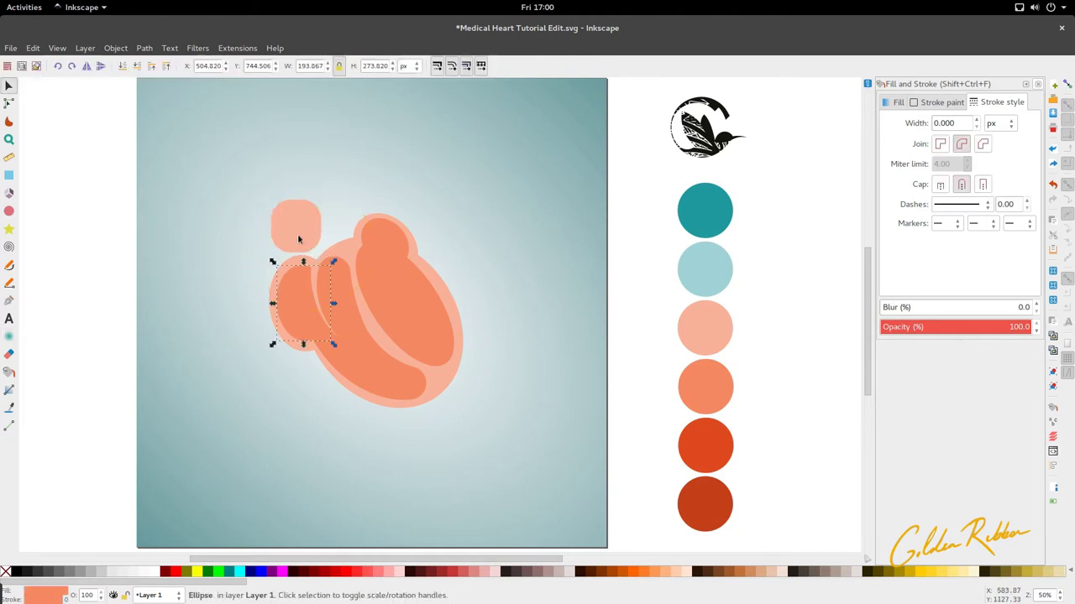
pyautogui.click(297, 233)
pyautogui.press('d')
pyautogui.click(307, 292)
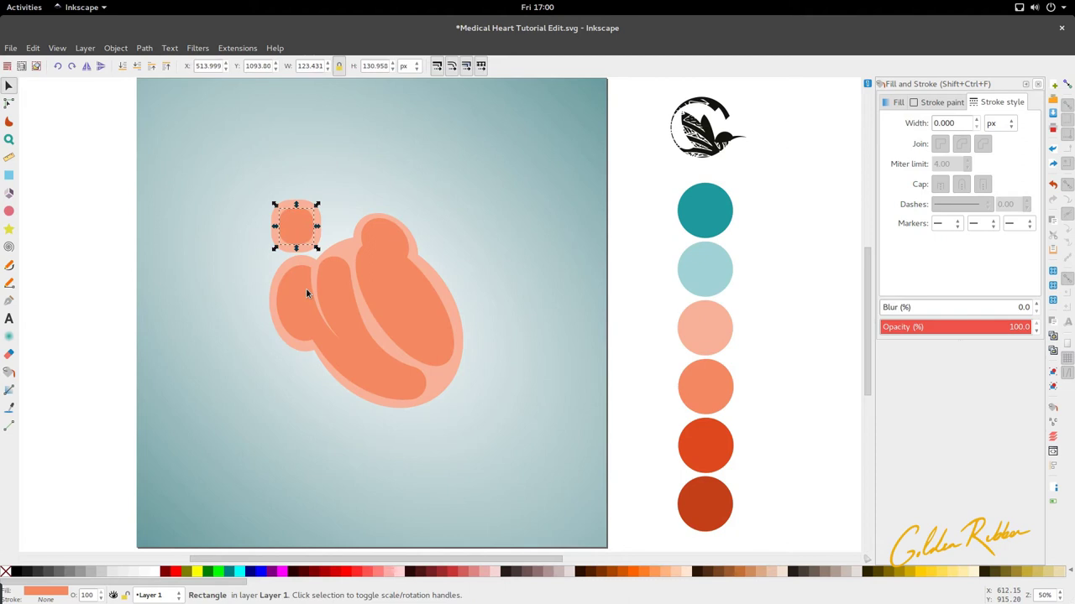
# Step: Select the peach rounded rectangle together with its orange copy, ready for rotation
pyautogui.keyDown('shift'); pyautogui.click(321, 237); pyautogui.keyUp('shift')
pyautogui.click(320, 229)
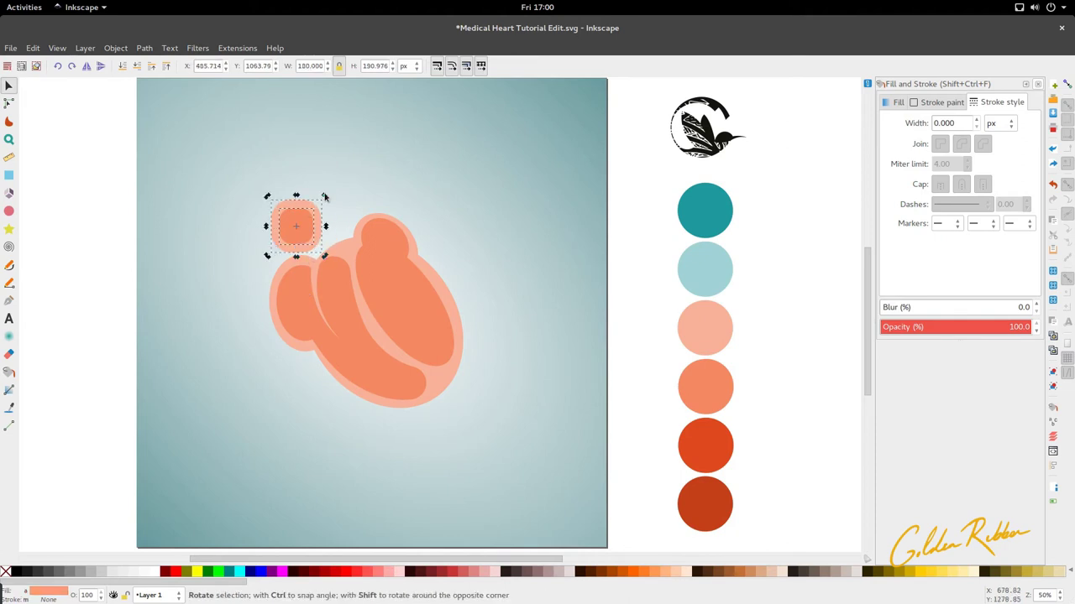
# Step: Rotate the small rounded rectangle pair above the heart's left lobe, ungroup it and slightly enlarge the inner shape about its centre
pyautogui.moveTo(324, 197); pyautogui.dragTo(327, 245)
pyautogui.hotkey('ctrl', 'g')
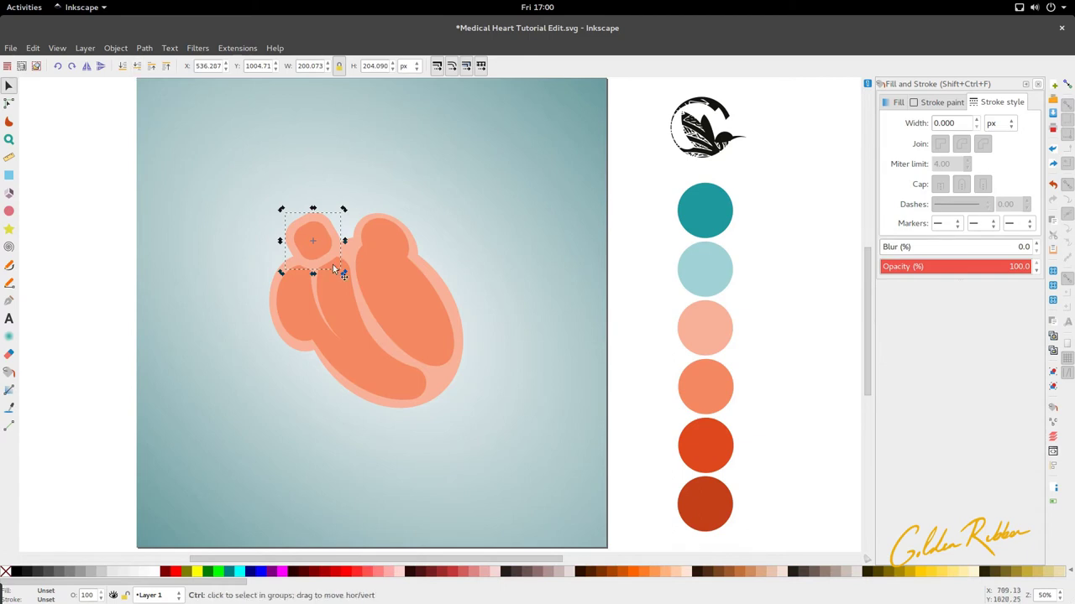
pyautogui.hotkey('ctrl', 'shift', 'g')
pyautogui.keyDown('ctrl'); pyautogui.scroll(1, 332, 267); pyautogui.keyUp('ctrl')
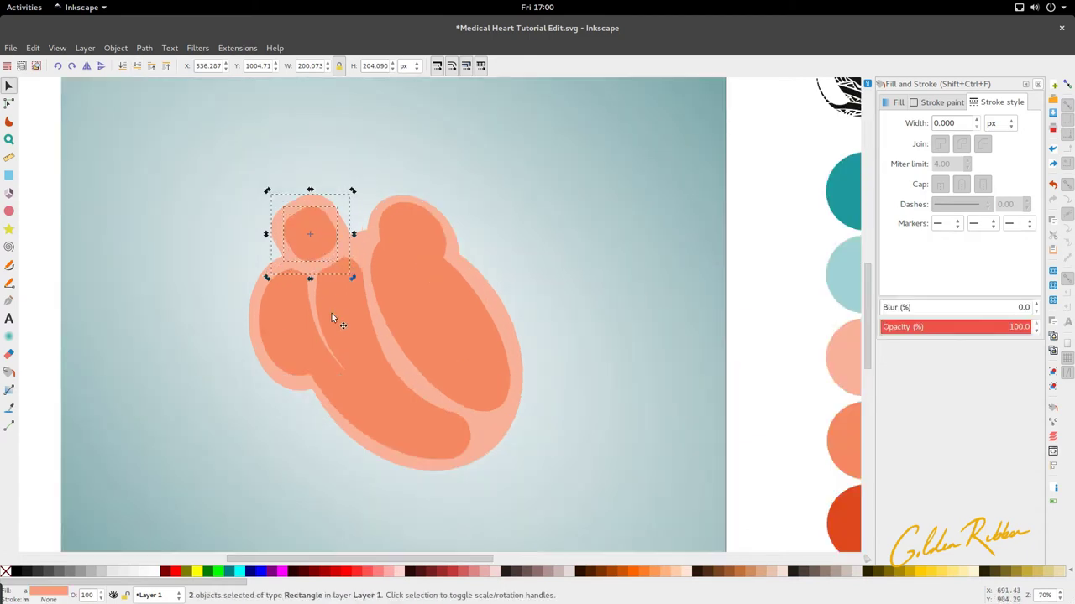
pyautogui.click(331, 313)
pyautogui.click(327, 229)
pyautogui.keyDown('ctrl'); pyautogui.keyDown('shift'); pyautogui.moveTo(342, 262); pyautogui.dragTo(344, 268); pyautogui.keyUp('shift'); pyautogui.keyUp('ctrl')
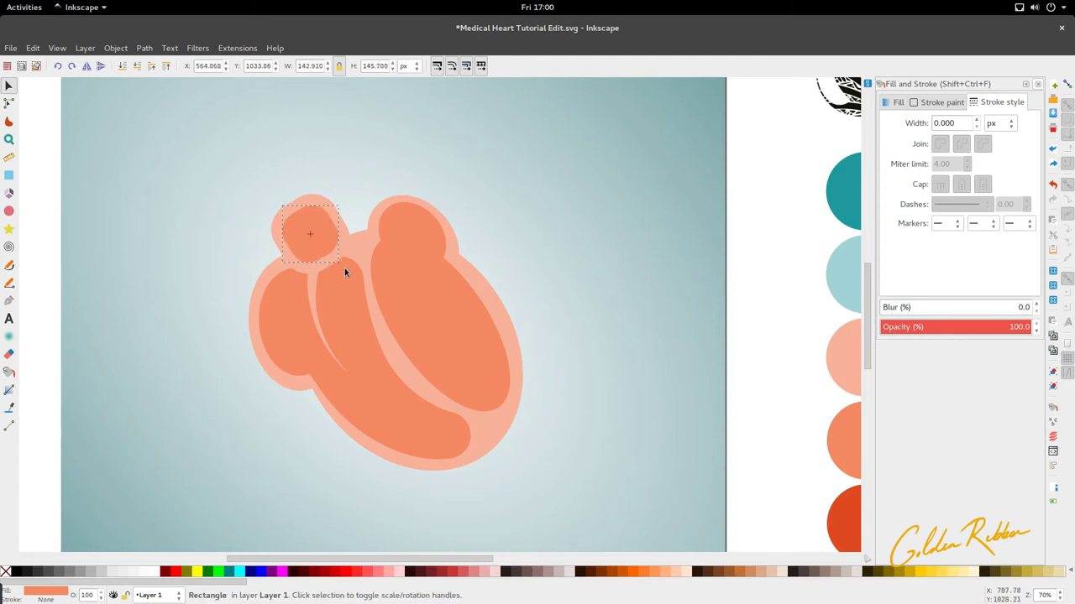
pyautogui.click(344, 269)
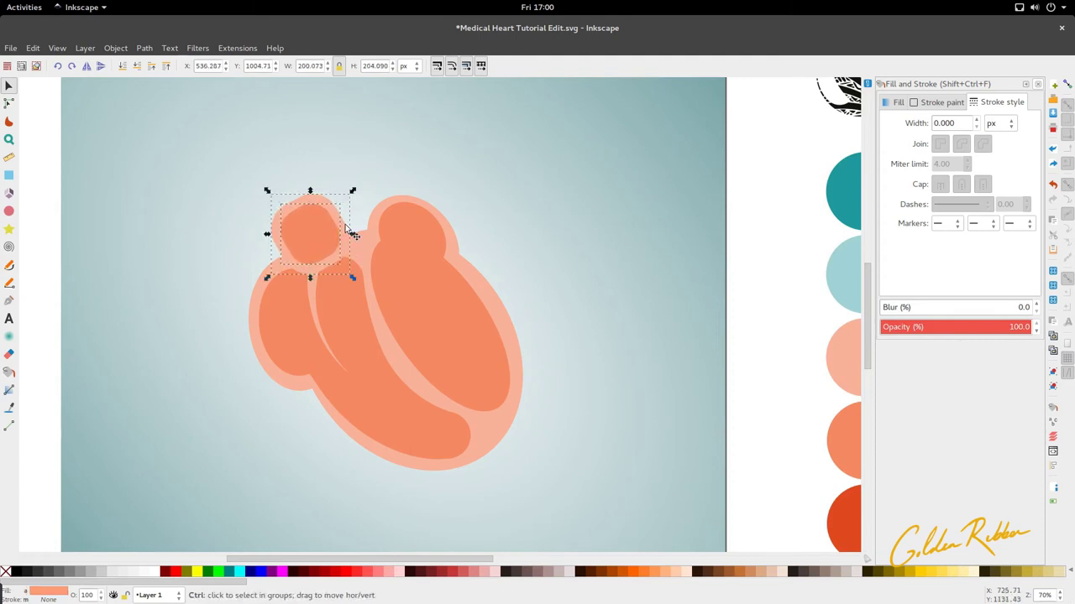
# Step: Group the two rounded shapes and lower the group behind the heart lobes but in front of the background
pyautogui.hotkey('ctrl', 'g')
pyautogui.click(134, 69)
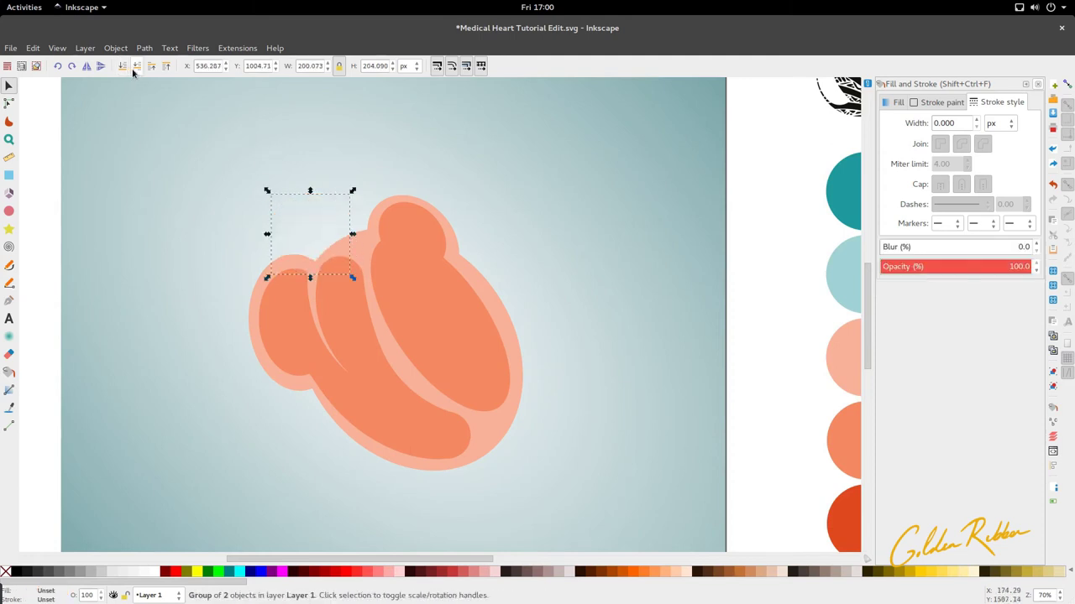
pyautogui.hotkey('ctrl', 'z')
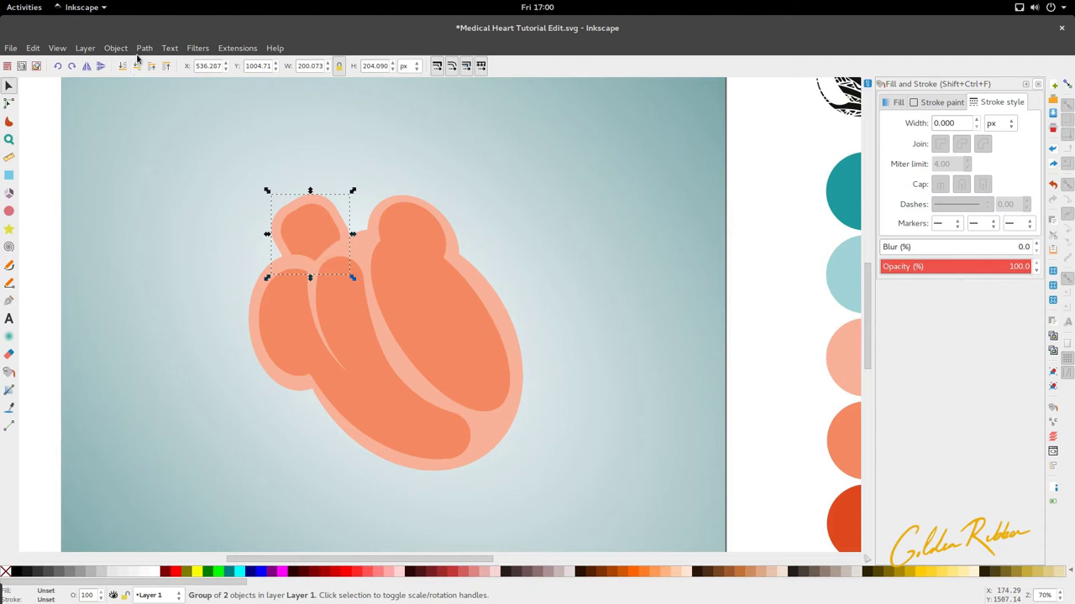
pyautogui.click(116, 48)
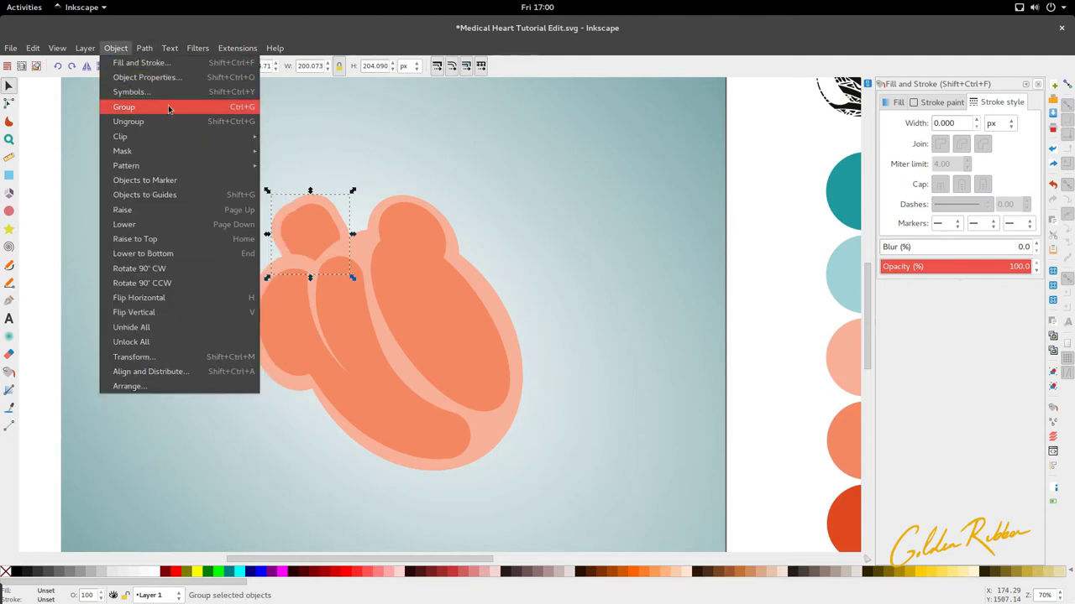
pyautogui.click(199, 107)
# Step: Nudge the small upper lobe towards the heart and round its outer rectangle's corners to a vertical radius of about 70 px
pyautogui.keyDown('ctrl'); pyautogui.scroll(-3, 317, 222); pyautogui.keyUp('ctrl')
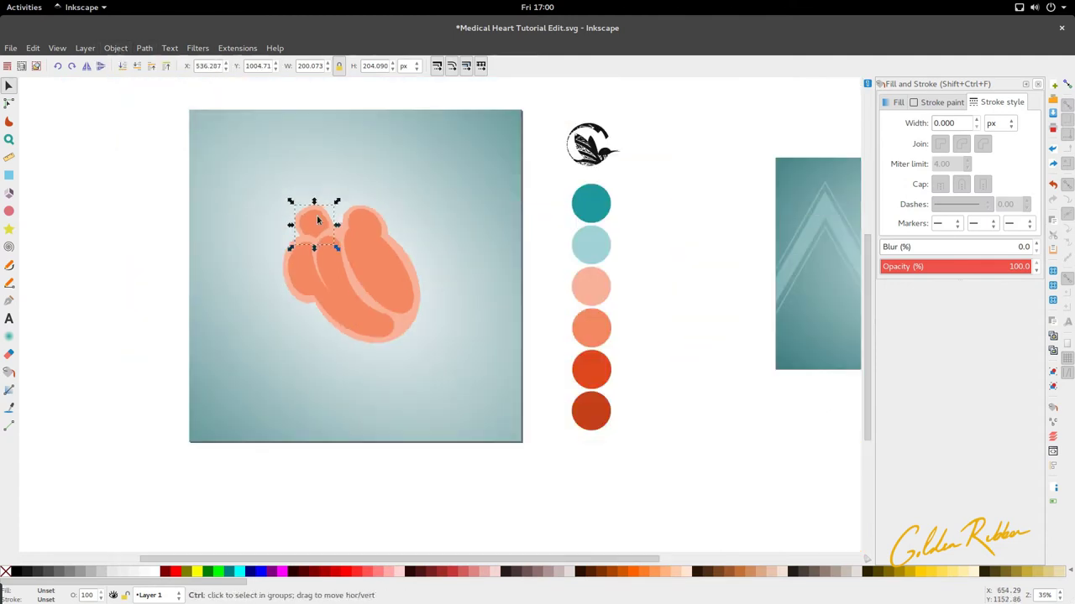
pyautogui.keyDown('ctrl'); pyautogui.scroll(1, 318, 222); pyautogui.keyUp('ctrl')
pyautogui.moveTo(317, 222); pyautogui.dragTo(357, 217)
pyautogui.keyDown('ctrl'); pyautogui.scroll(4, 319, 223); pyautogui.keyUp('ctrl')
pyautogui.doubleClick(322, 215)
pyautogui.doubleClick(335, 212)
pyautogui.click(372, 211)
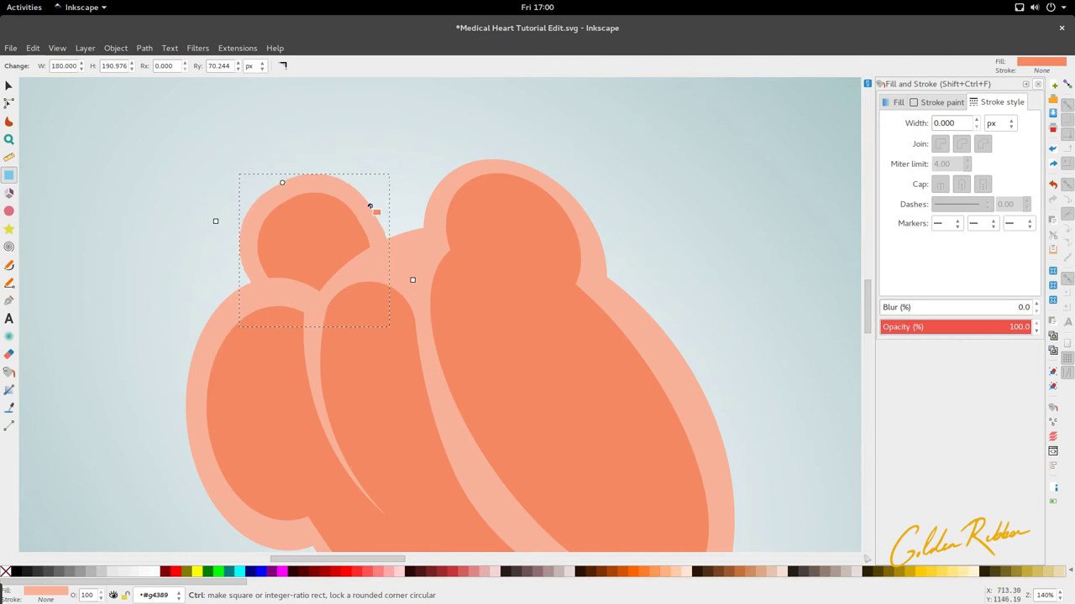
pyautogui.press('s')
pyautogui.keyDown('ctrl'); pyautogui.scroll(-5, 333, 260); pyautogui.keyUp('ctrl')
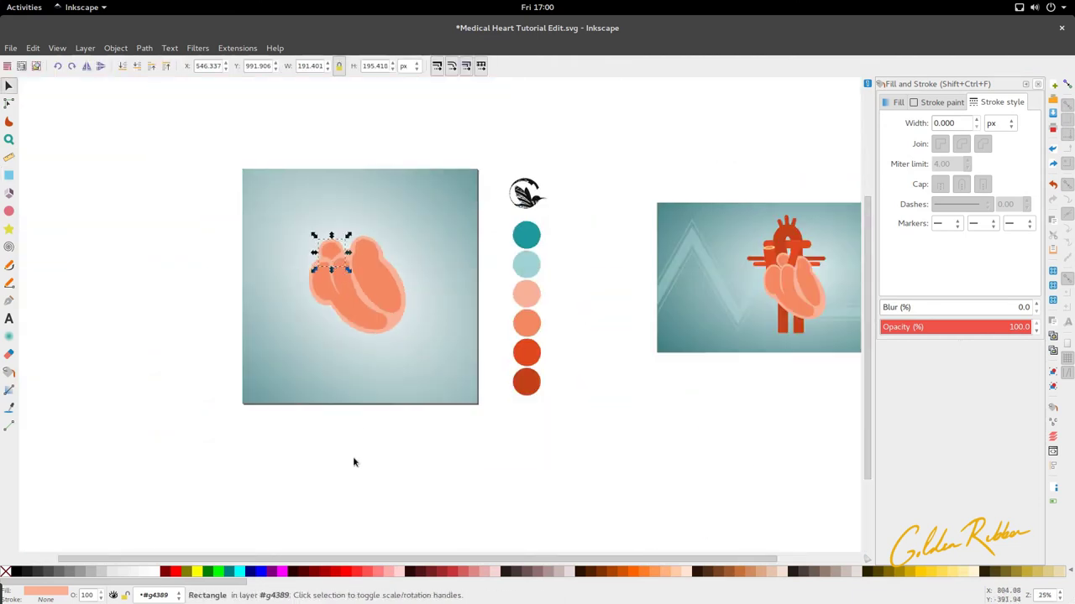
pyautogui.click(356, 445)
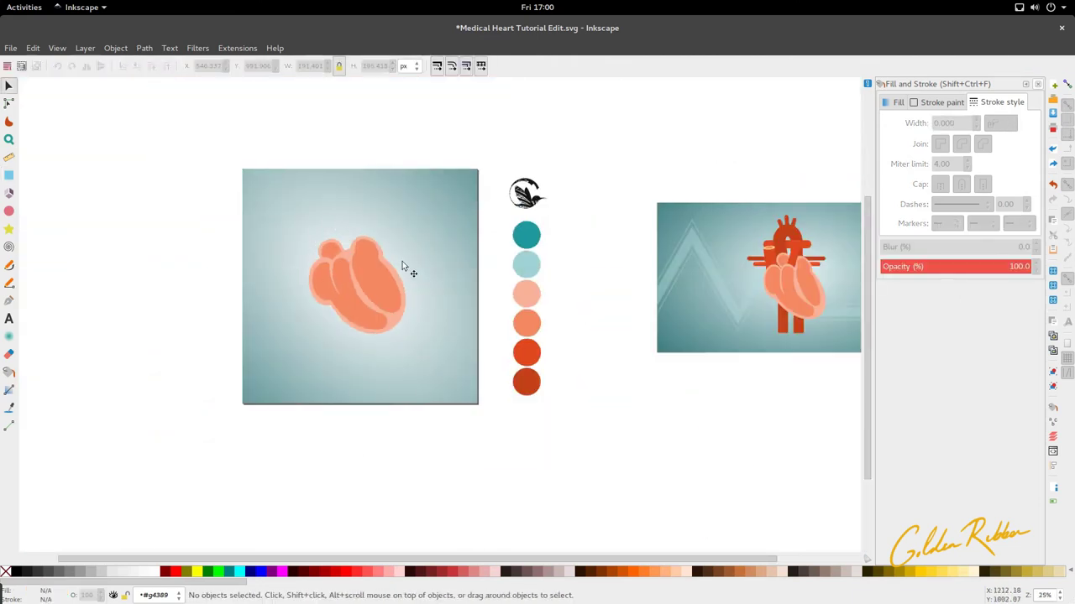
pyautogui.press('ctrl')
pyautogui.press('b')
pyautogui.keyDown('ctrl'); pyautogui.scroll(2, 353, 337); pyautogui.keyUp('ctrl')
pyautogui.click(352, 374)
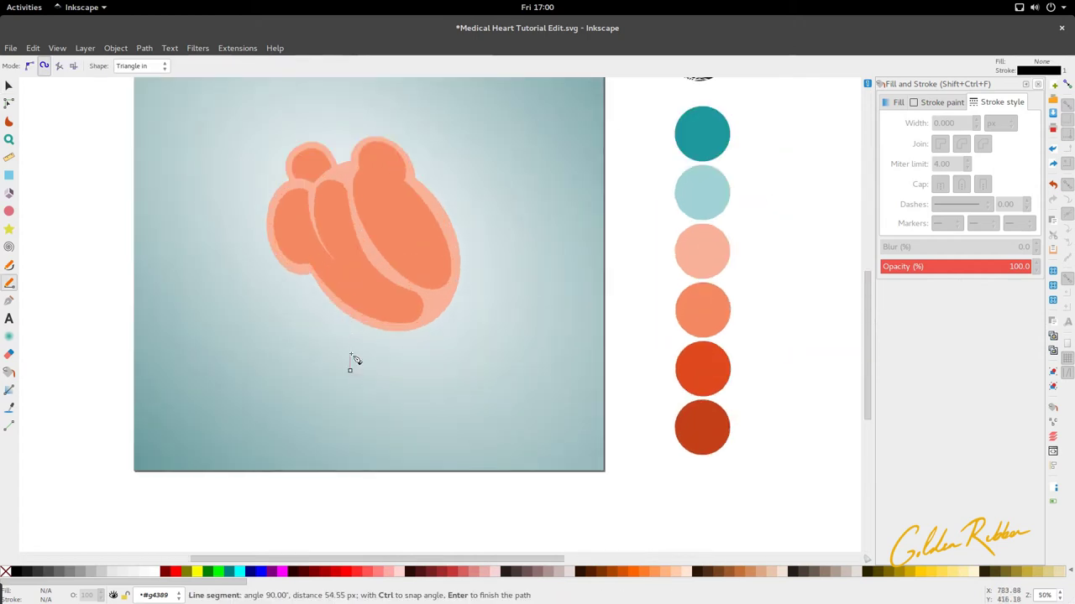
pyautogui.doubleClick(351, 305)
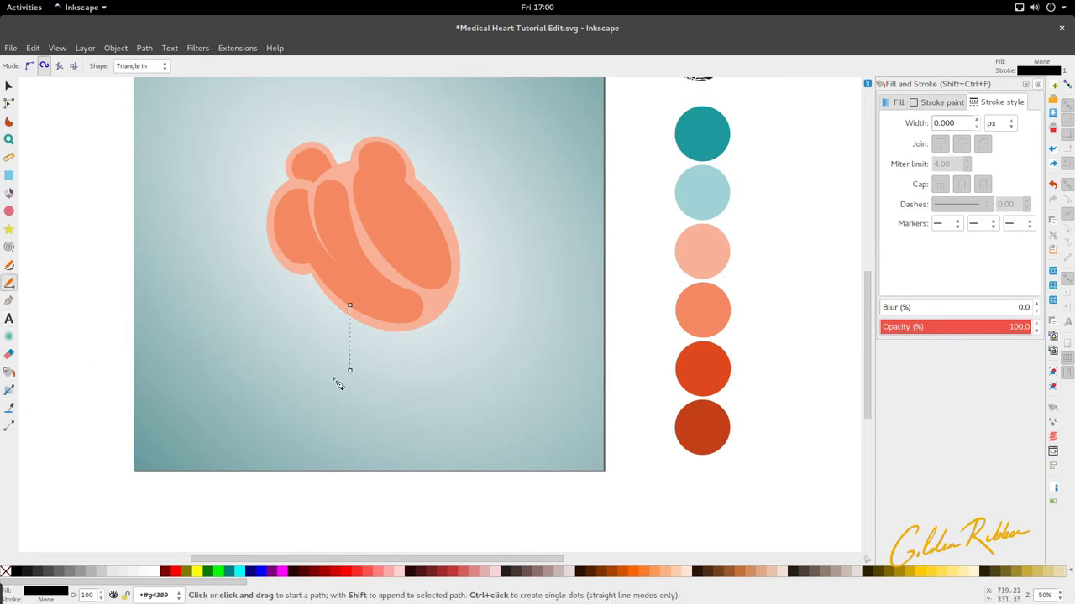
pyautogui.click(395, 374)
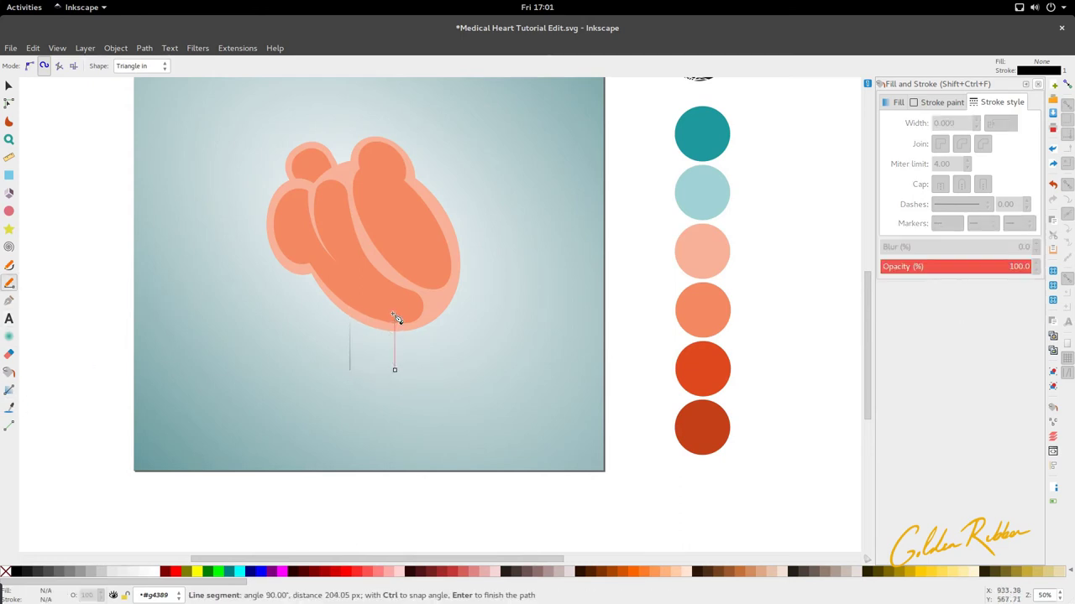
pyautogui.doubleClick(397, 310)
pyautogui.press('s')
pyautogui.hotkey('ctrl', 'z')
pyautogui.hotkey('ctrl', 'z')
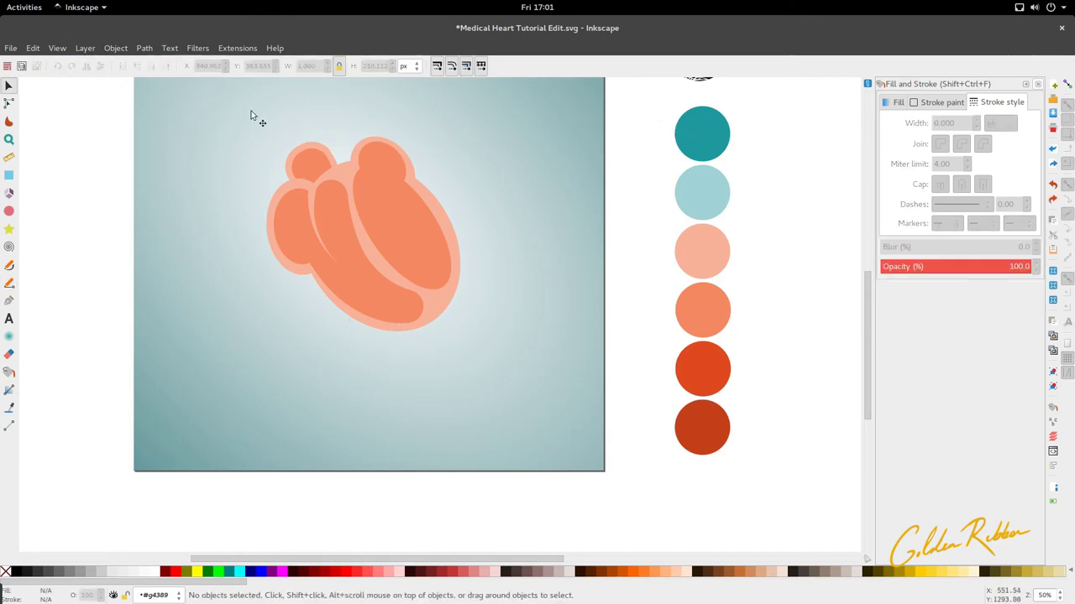
# Step: Draw two parallel vertical Pen lines about 267 px long below the heart, using regular Bezier mode with shape None, and move one closer to the other
pyautogui.press('p')
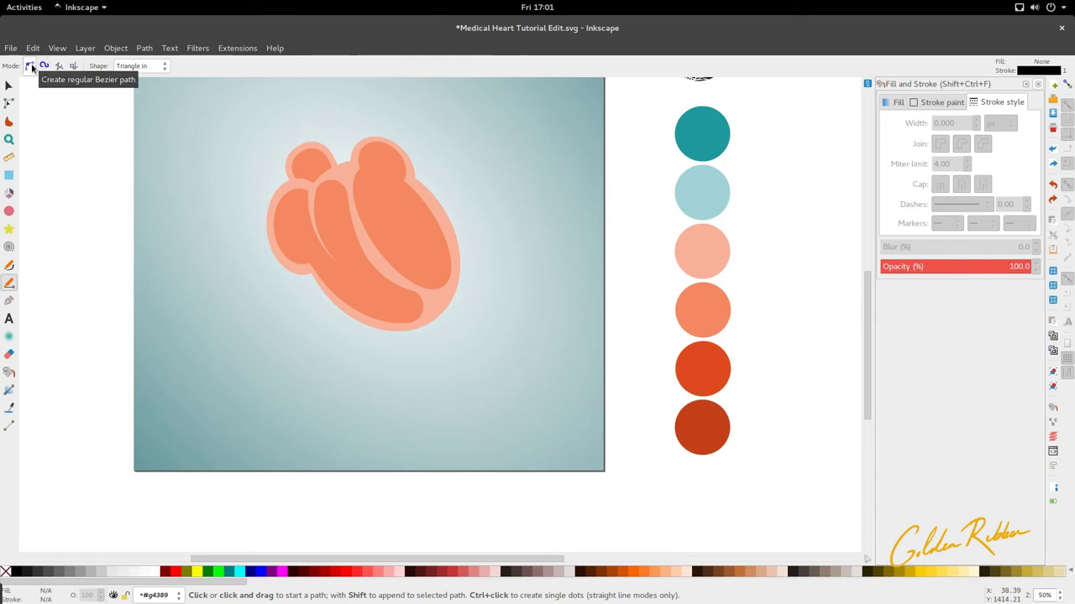
pyautogui.click(139, 65)
pyautogui.click(133, 52)
pyautogui.scroll(1, 282, 350)
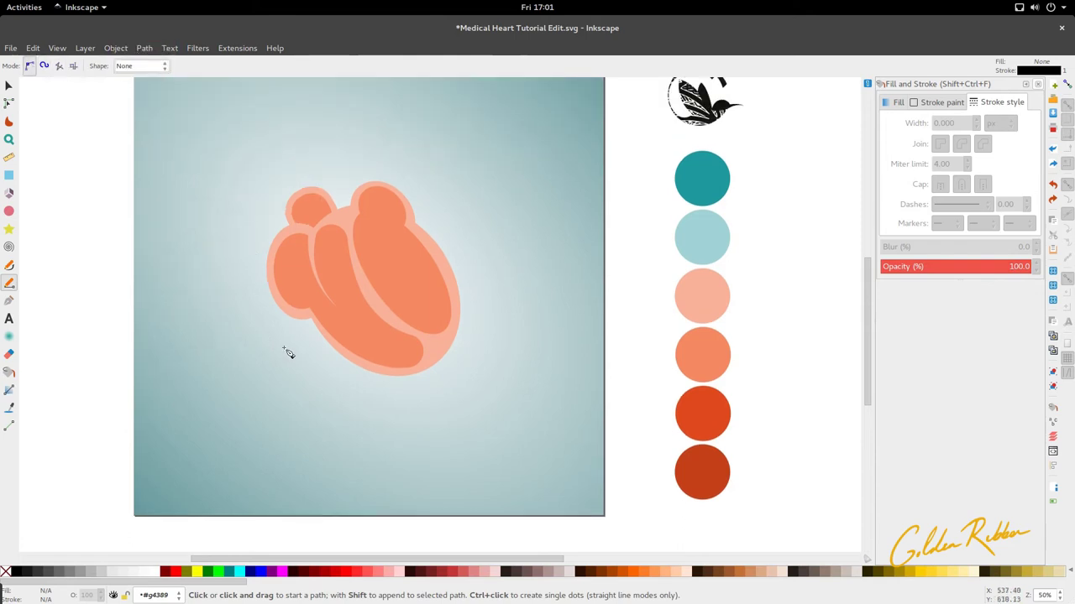
pyautogui.click(333, 417)
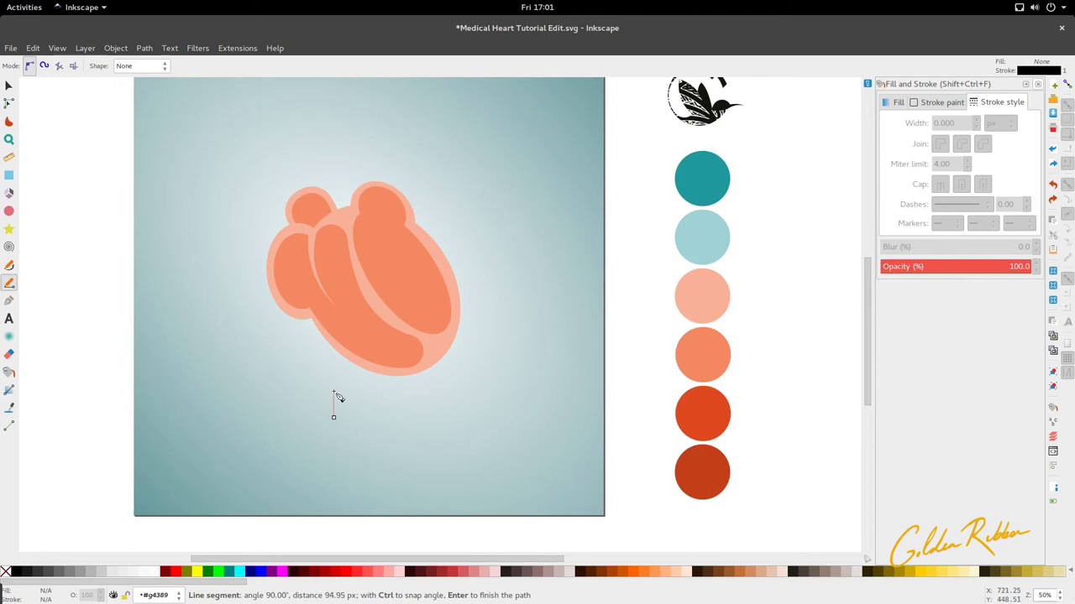
pyautogui.click(333, 346)
pyautogui.press('Return')
pyautogui.press('s')
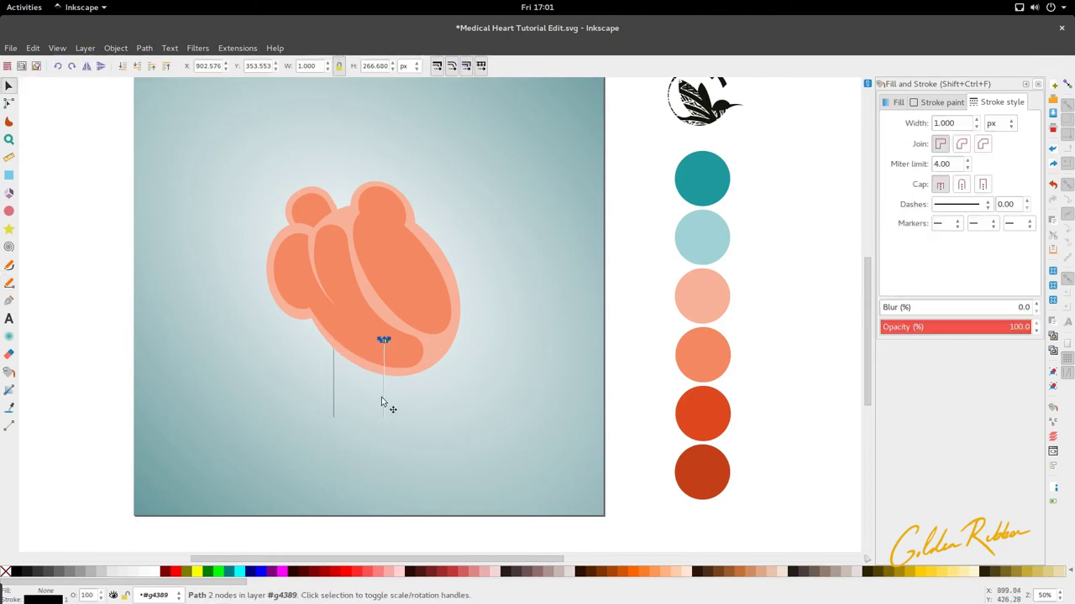
pyautogui.moveTo(335, 400); pyautogui.dragTo(343, 401)
# Step: Set the stroke width of both vertical lines to 100 px
pyautogui.scroll(-2, 370, 401)
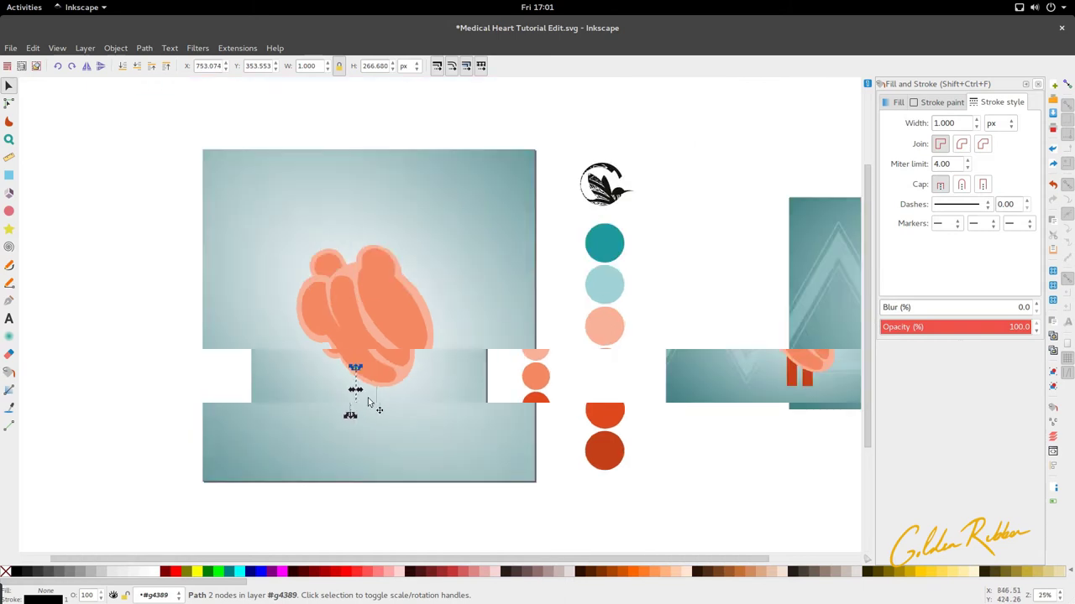
pyautogui.keyDown('shift'); pyautogui.click(378, 408); pyautogui.keyUp('shift')
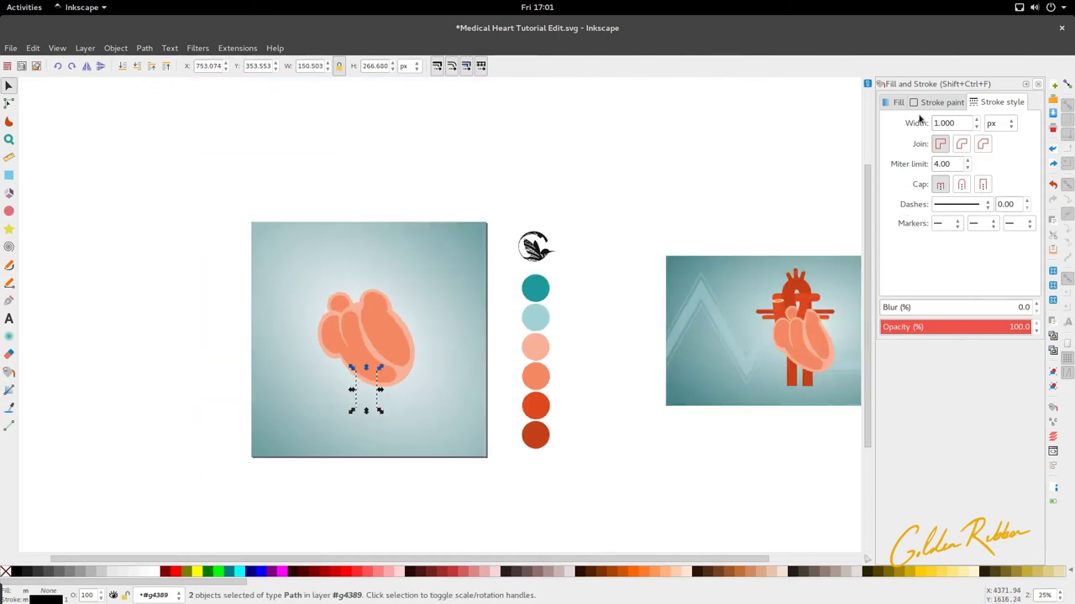
pyautogui.moveTo(956, 123); pyautogui.dragTo(927, 124)
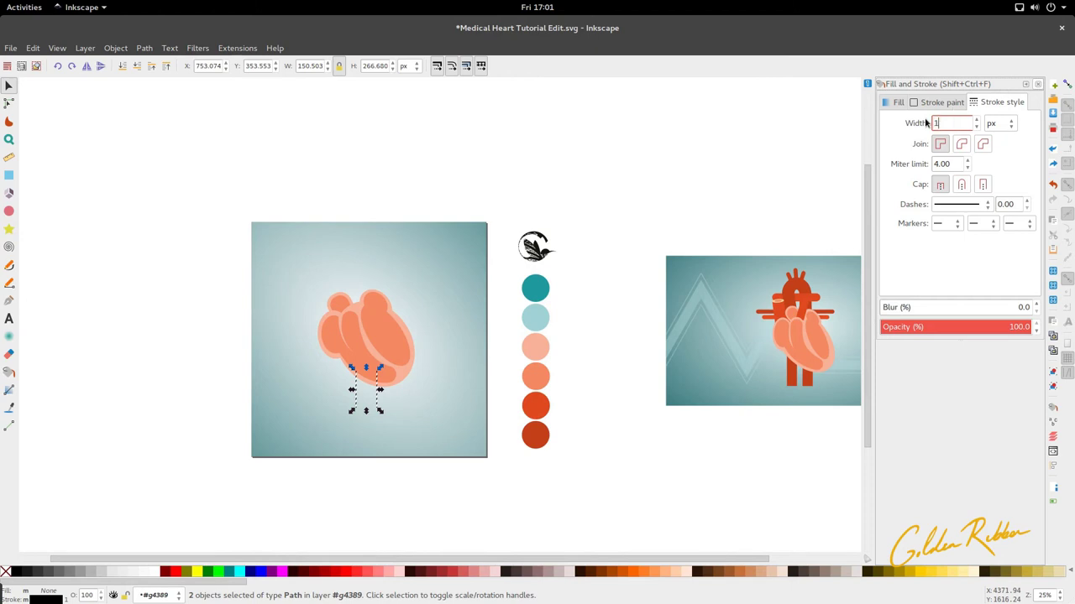
pyautogui.press('Return')
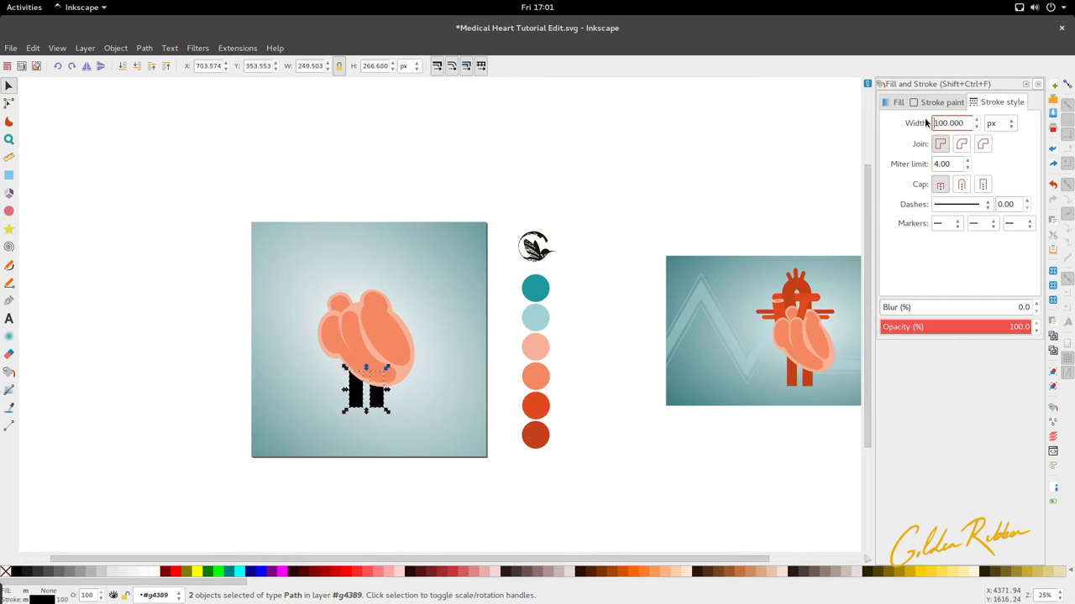
pyautogui.click(431, 492)
# Step: Recolour the strokes of both thick vertical bars with the bright red-orange palette swatch
pyautogui.keyDown('ctrl'); pyautogui.scroll(1, 385, 411); pyautogui.keyUp('ctrl')
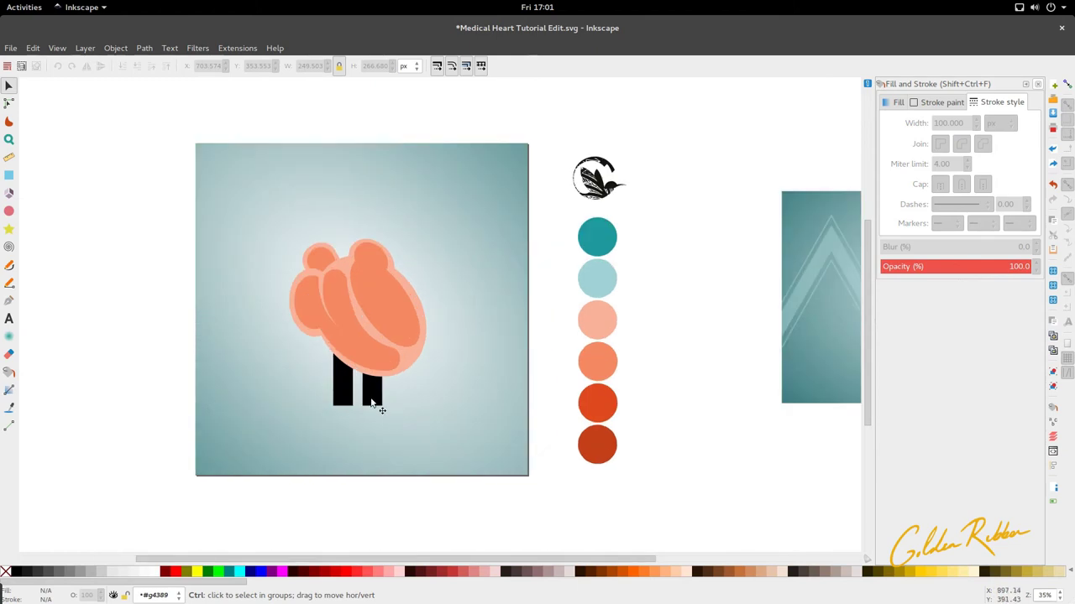
pyautogui.keyDown('ctrl'); pyautogui.click(377, 408); pyautogui.keyUp('ctrl')
pyautogui.keyDown('shift'); pyautogui.click(347, 400); pyautogui.keyUp('shift')
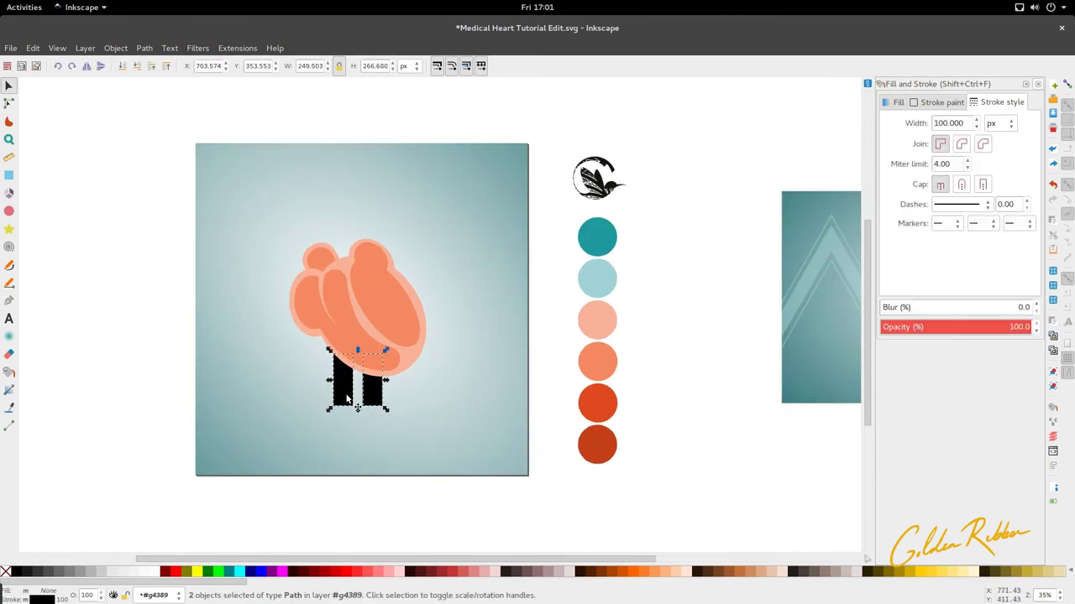
pyautogui.press('d')
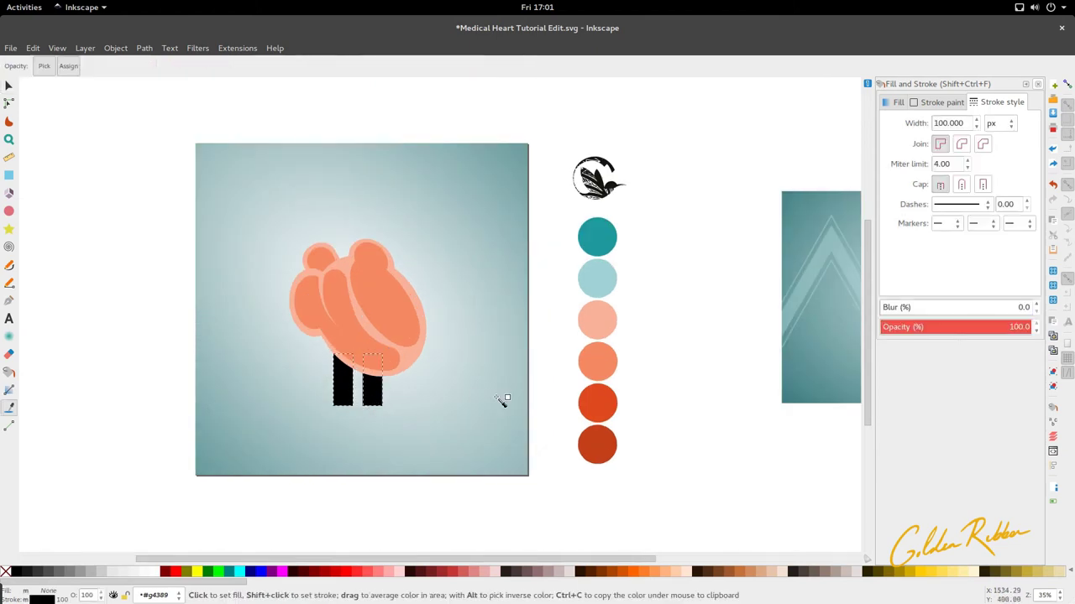
pyautogui.hscroll(8, 603, 403)
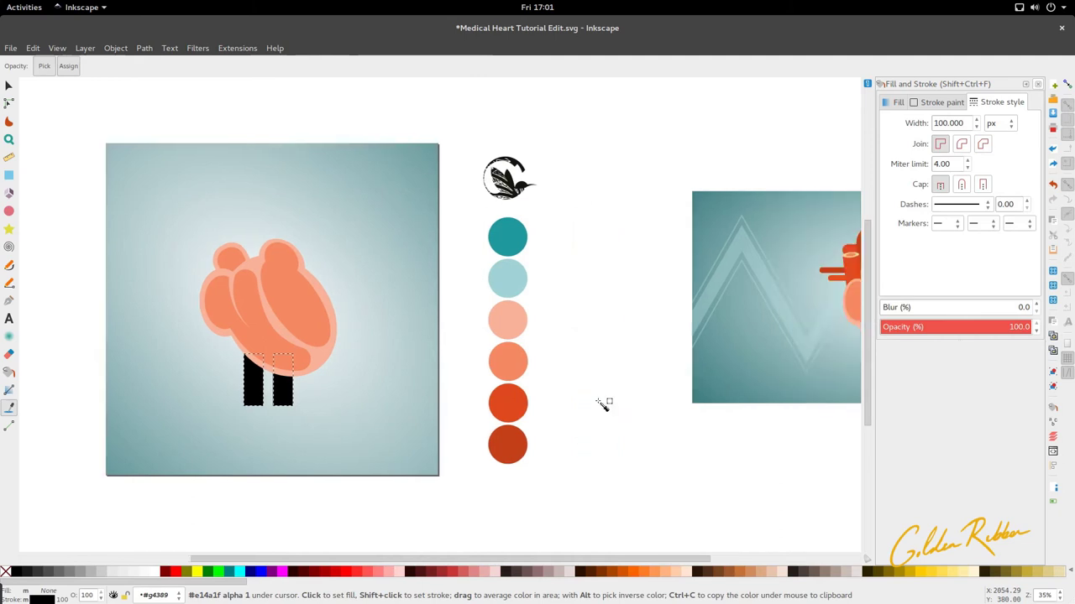
pyautogui.hscroll(-5, 599, 403)
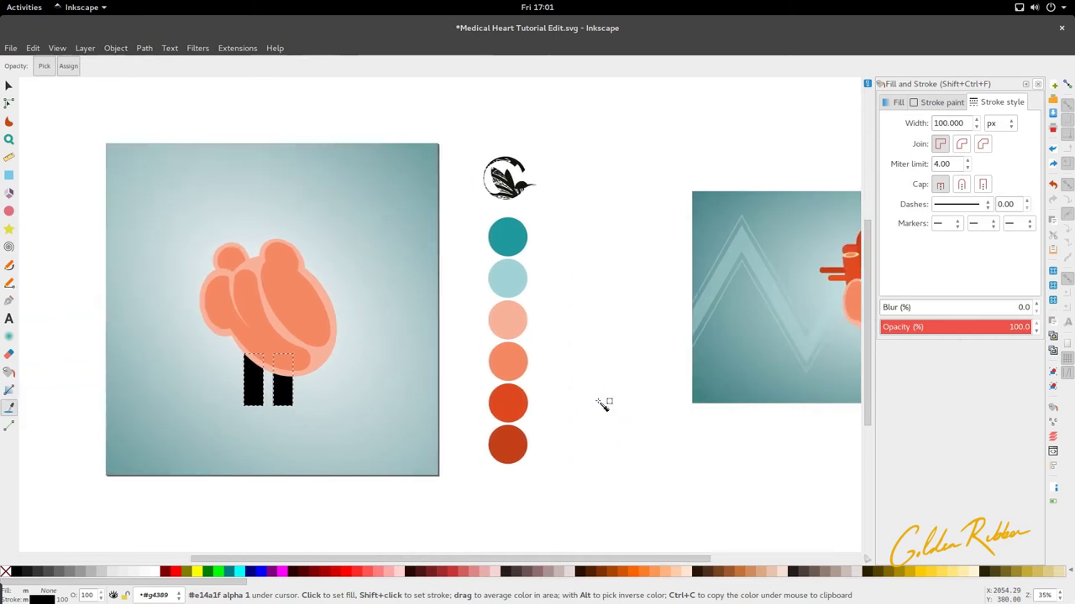
pyautogui.click(509, 403)
pyautogui.press('s')
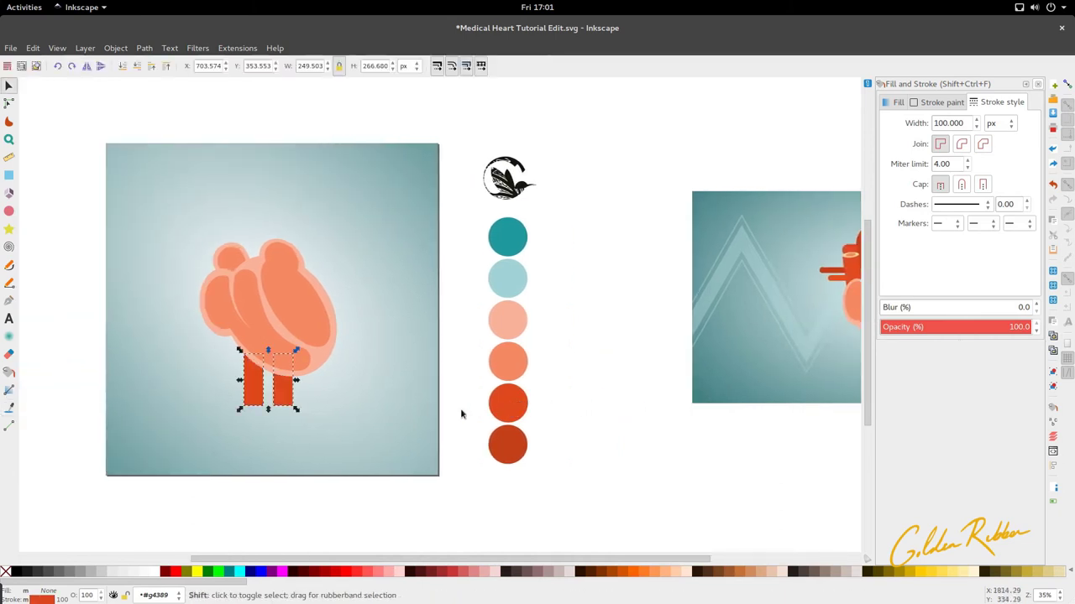
pyautogui.scroll(4, 339, 401)
pyautogui.press('n')
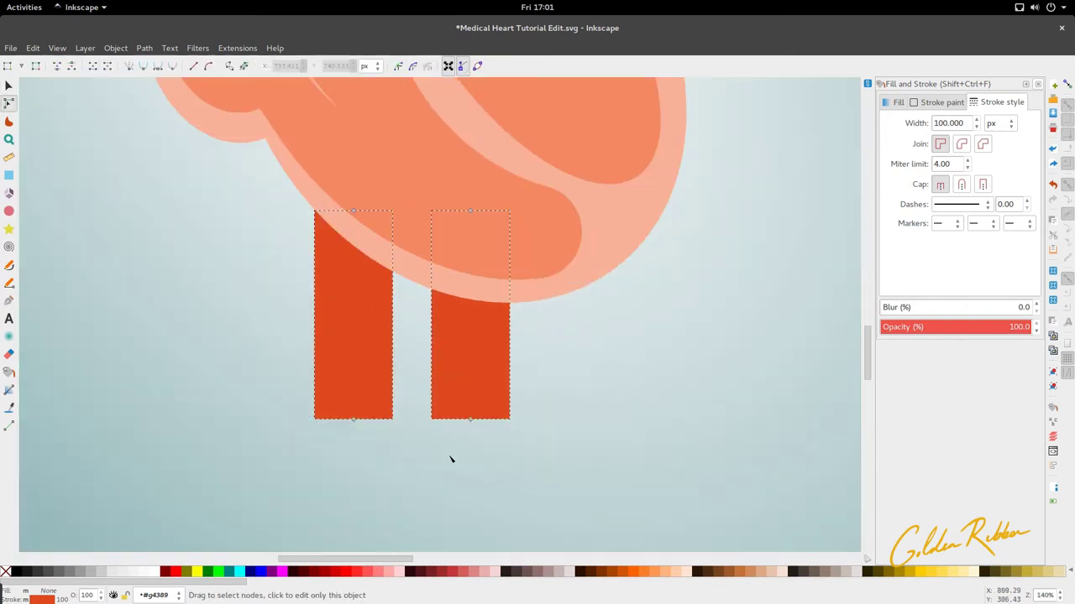
pyautogui.press('s')
pyautogui.scroll(-7, 361, 412)
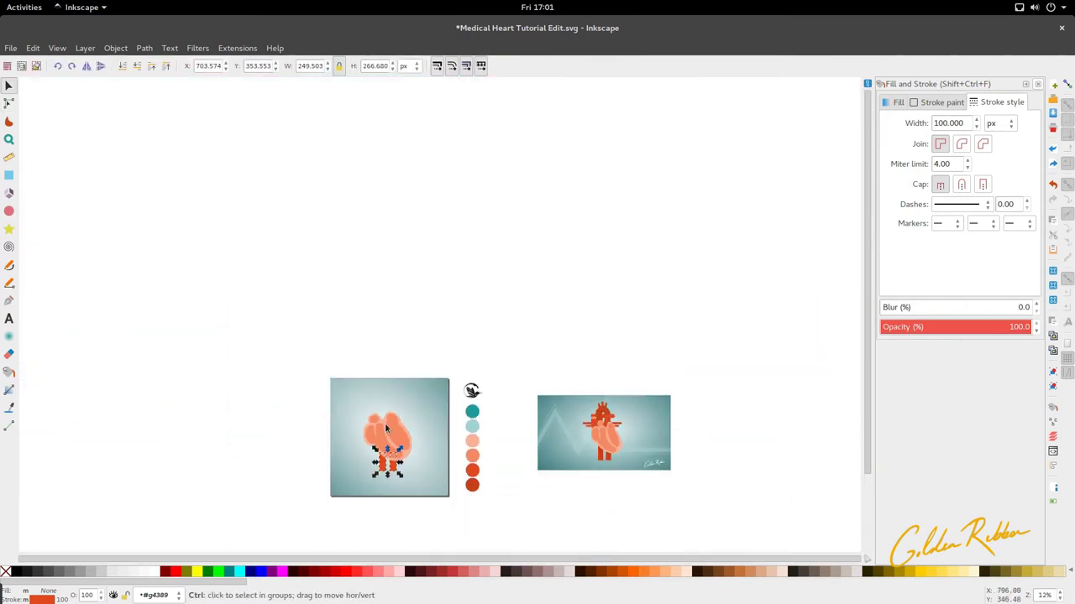
pyautogui.scroll(2, 386, 416)
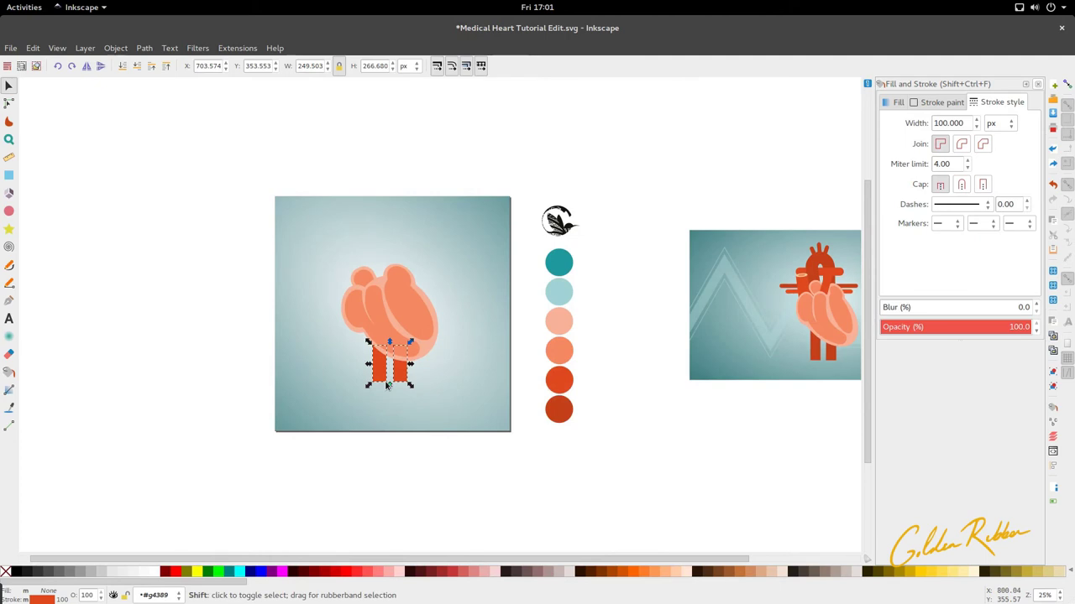
pyautogui.scroll(2, 328, 314)
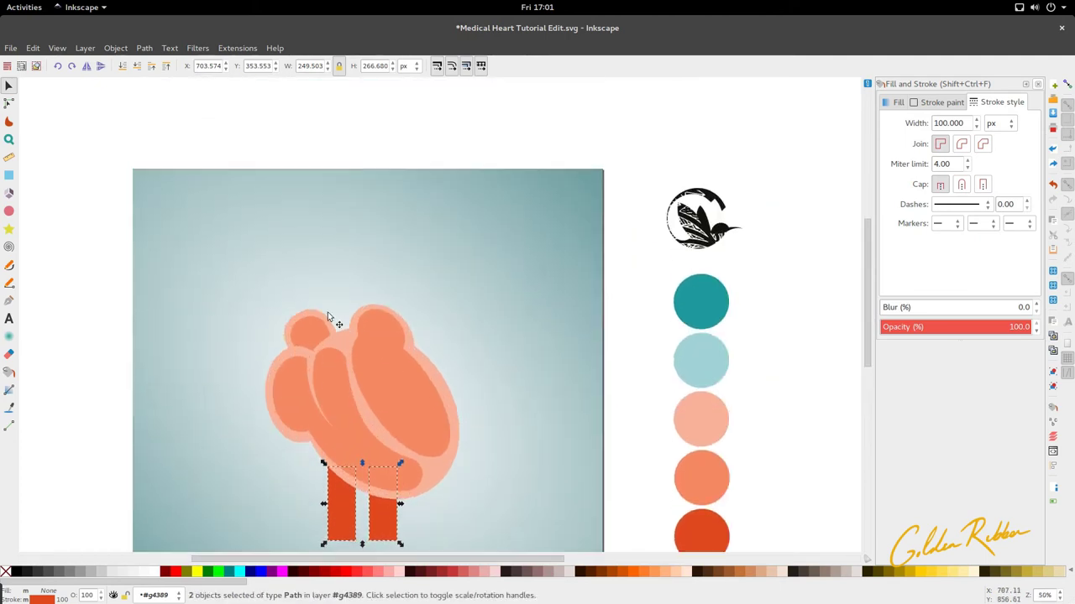
pyautogui.scroll(-2, 328, 317)
pyautogui.scroll(1, 329, 317)
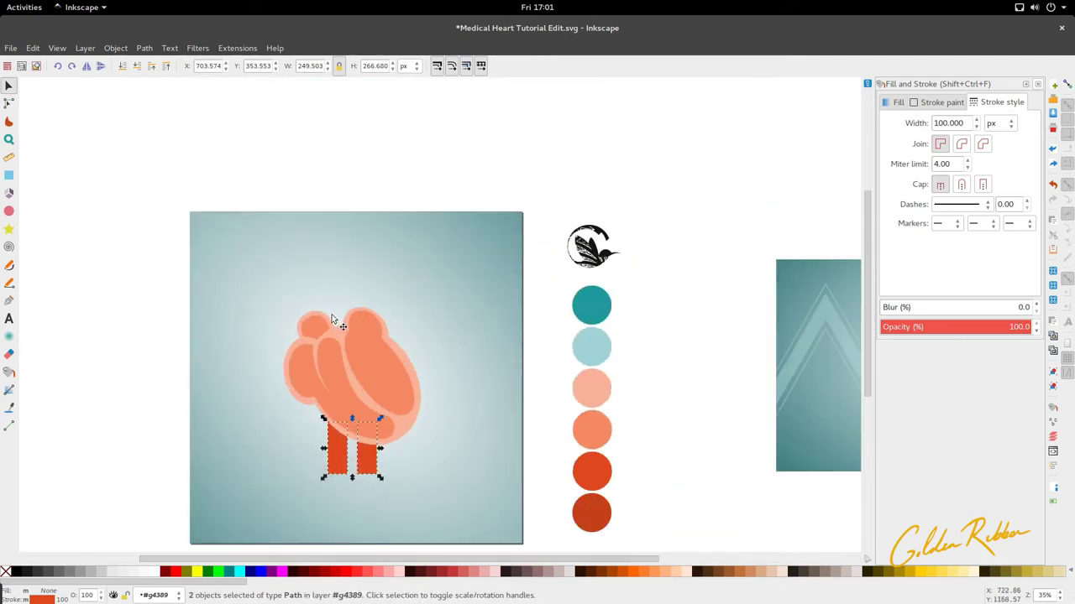
# Step: Draw an open arch-shaped curve with the Pen tool above the heart, about 268 px wide and 341 px high, starting between the upper lobes
pyautogui.press('p')
pyautogui.click(335, 327)
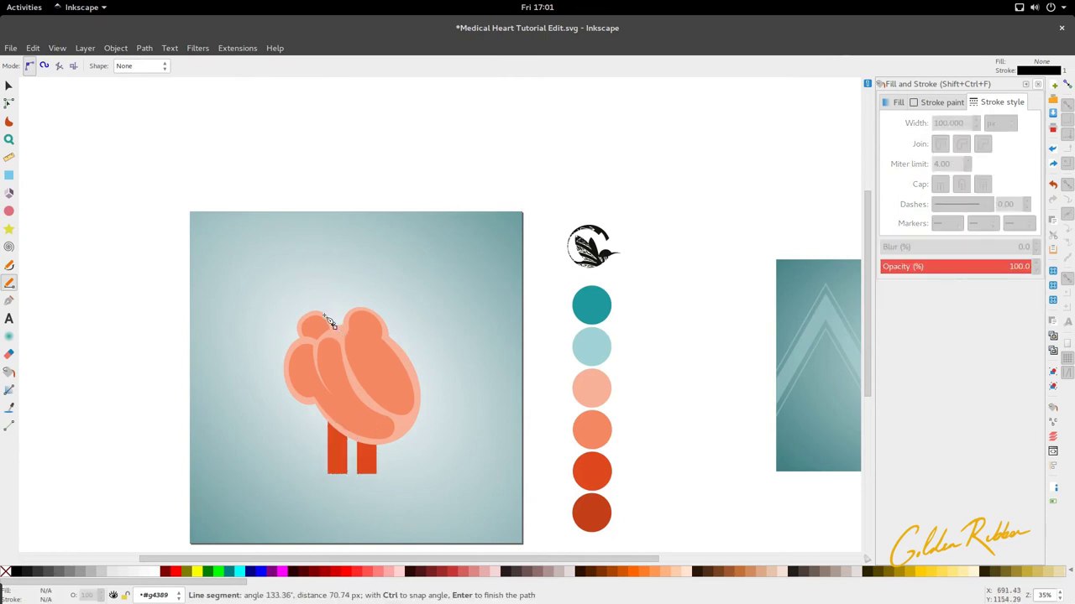
pyautogui.moveTo(316, 300)
pyautogui.mouseDown()
pyautogui.moveTo(314, 272)
pyautogui.moveTo(368, 261)
pyautogui.moveTo(366, 304)
pyautogui.mouseUp()
pyautogui.press('Return')
pyautogui.press('s')
pyautogui.scroll(-2, 364, 337)
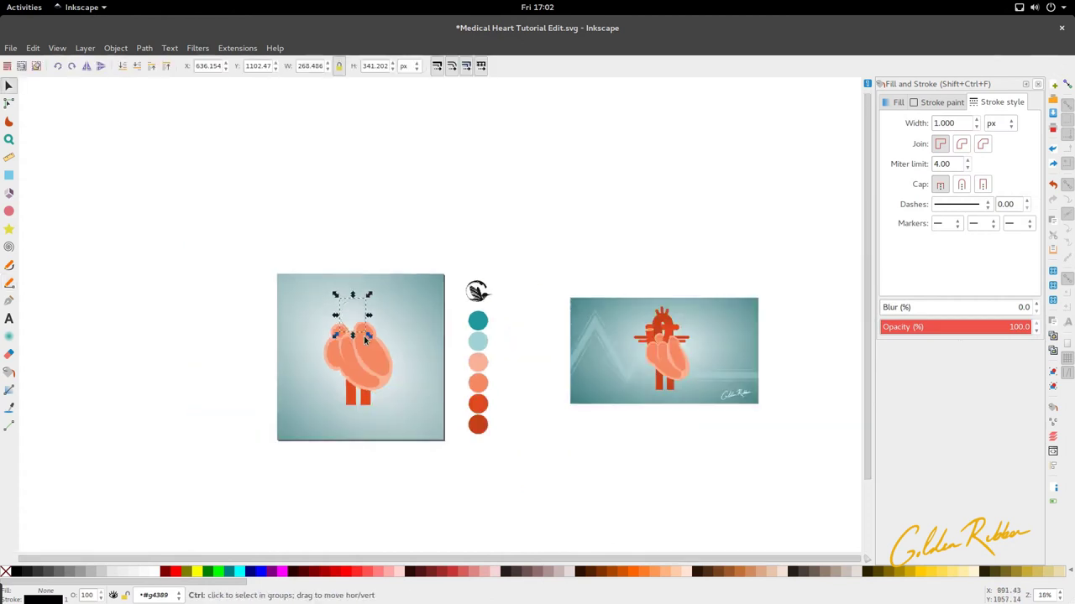
pyautogui.scroll(4, 364, 331)
# Step: Straighten the right side of the arch curve by adjusting its side node's handle and aligning the end node vertically beneath it
pyautogui.press('n')
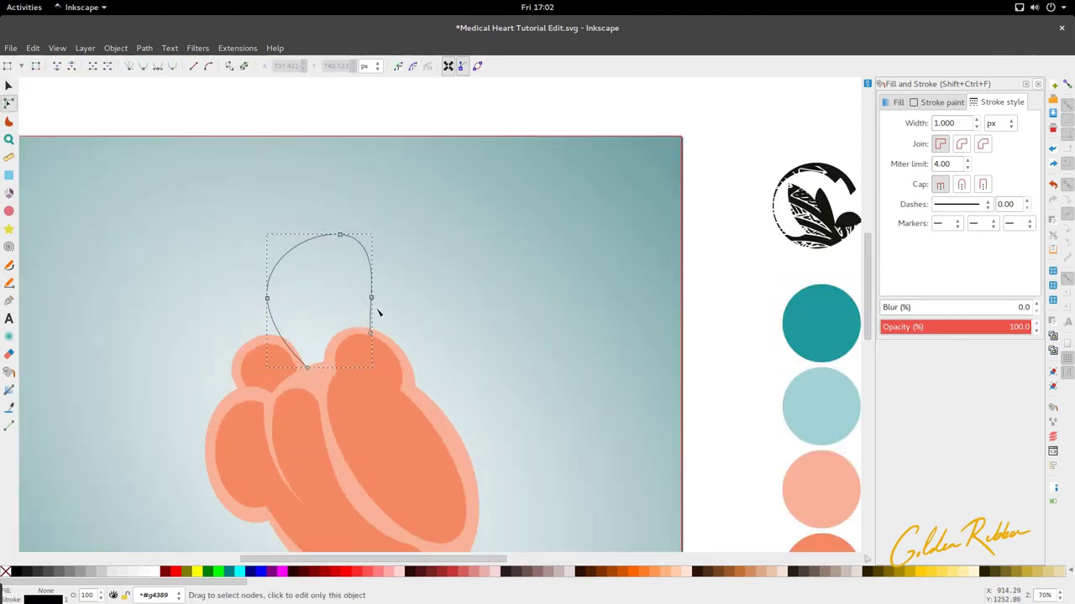
pyautogui.scroll(3, 378, 310)
pyautogui.click(354, 282)
pyautogui.click(360, 307)
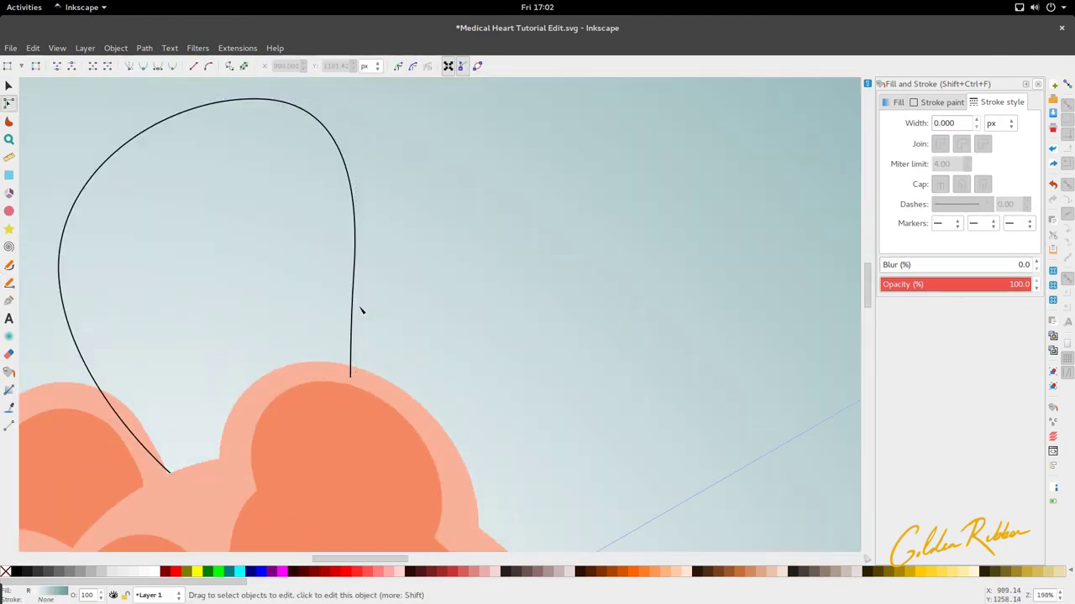
pyautogui.click(355, 278)
pyautogui.moveTo(355, 326); pyautogui.dragTo(354, 332)
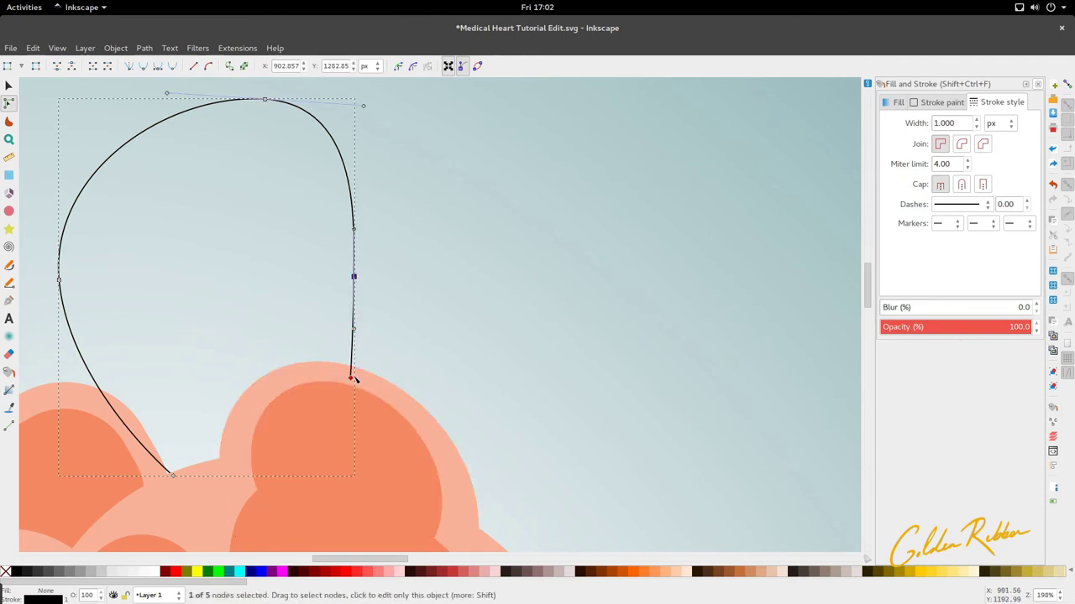
pyautogui.moveTo(351, 378); pyautogui.dragTo(354, 379)
pyautogui.press('s')
pyautogui.scroll(-4, 369, 410)
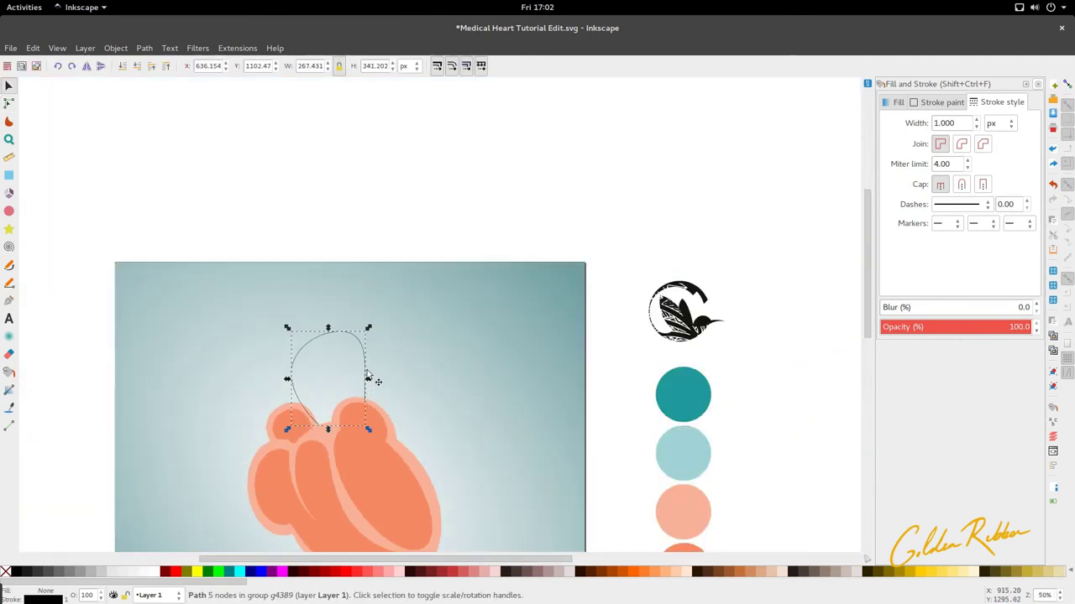
# Step: Even out the arch by lowering its right side node about 26 px, centring the top node and adjusting the left node's upper handle
pyautogui.doubleClick(364, 362)
pyautogui.doubleClick(365, 372)
pyautogui.moveTo(365, 376); pyautogui.dragTo(364, 384)
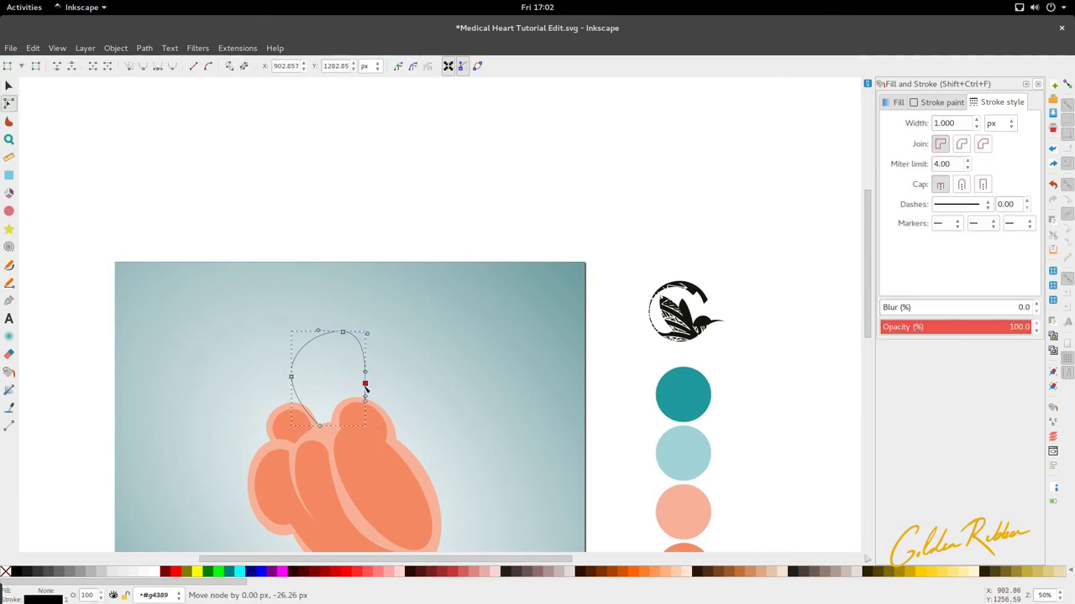
pyautogui.moveTo(342, 332); pyautogui.dragTo(295, 353)
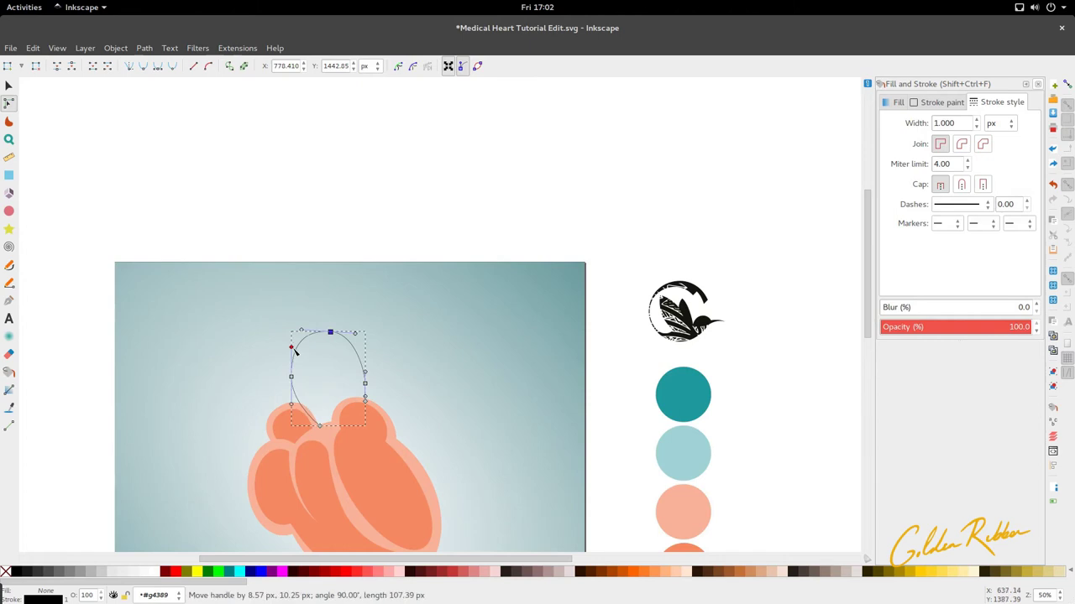
pyautogui.press('s')
pyautogui.scroll(-1, 368, 402)
pyautogui.scroll(-1, 368, 402)
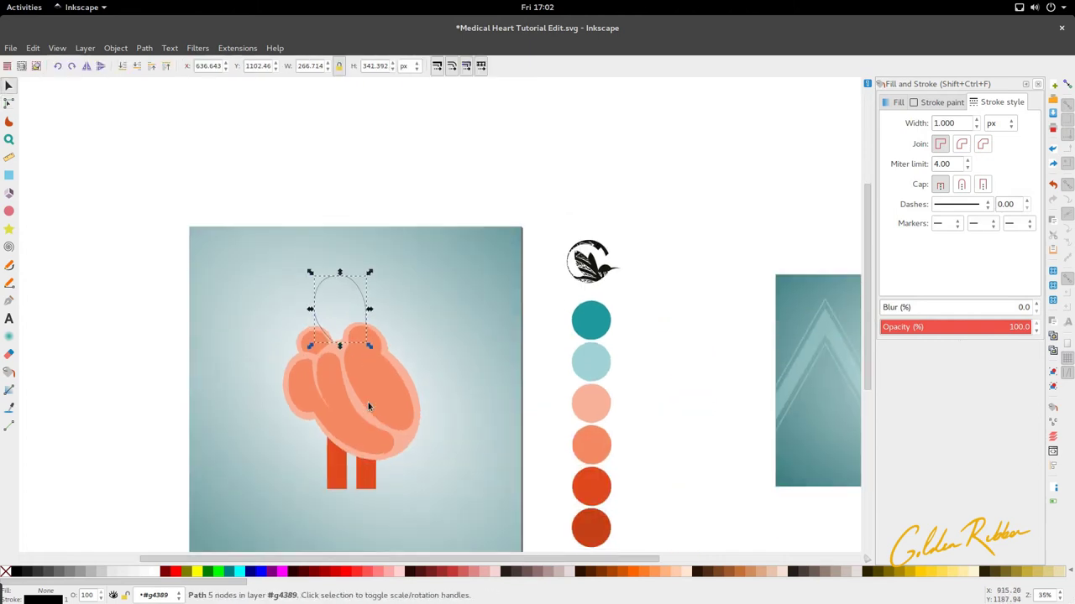
# Step: Recolour the arch curve's stroke by sampling the bright red-orange of the vertical bars below the heart
pyautogui.press('d')
pyautogui.click(366, 468)
pyautogui.press('s')
pyautogui.keyDown('ctrl'); pyautogui.scroll(3, 353, 282); pyautogui.keyUp('ctrl')
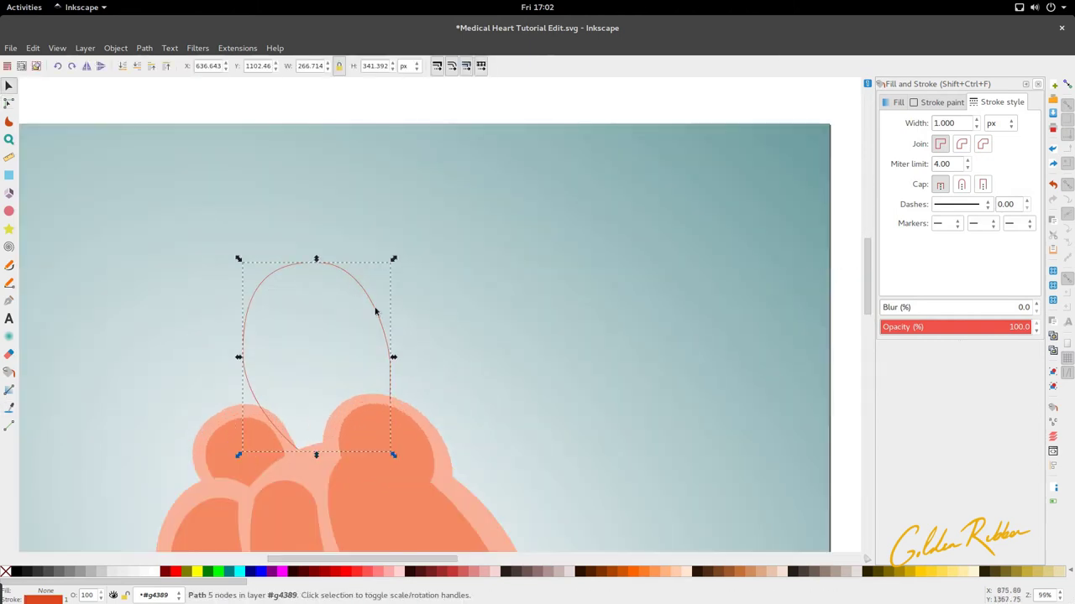
# Step: Level the arch's top node handles horizontally and shift the left side node slightly inward
pyautogui.press('n')
pyautogui.click(320, 263)
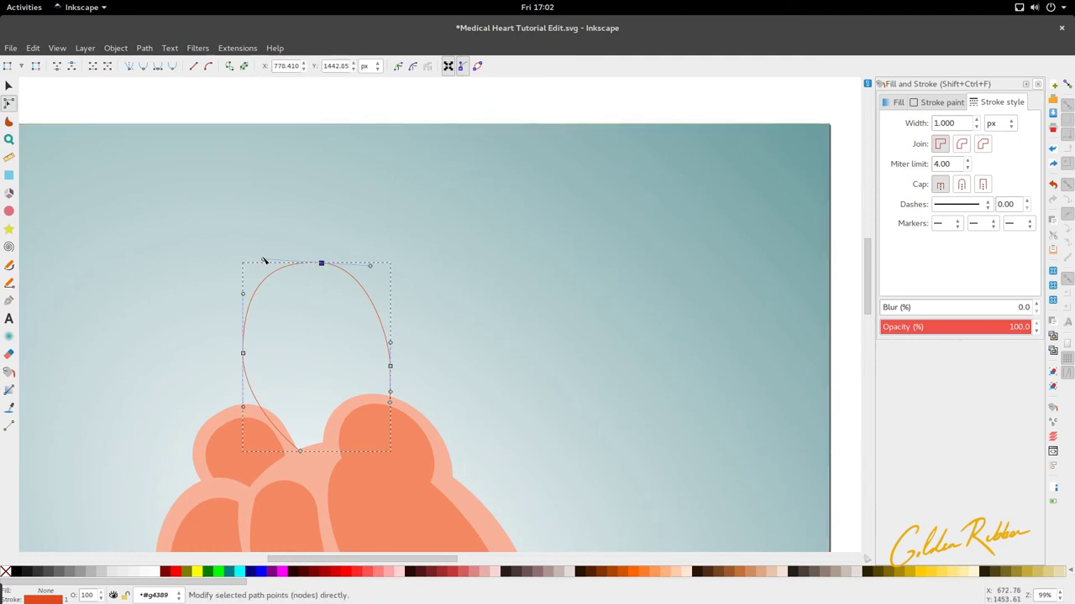
pyautogui.moveTo(263, 258); pyautogui.dragTo(278, 266)
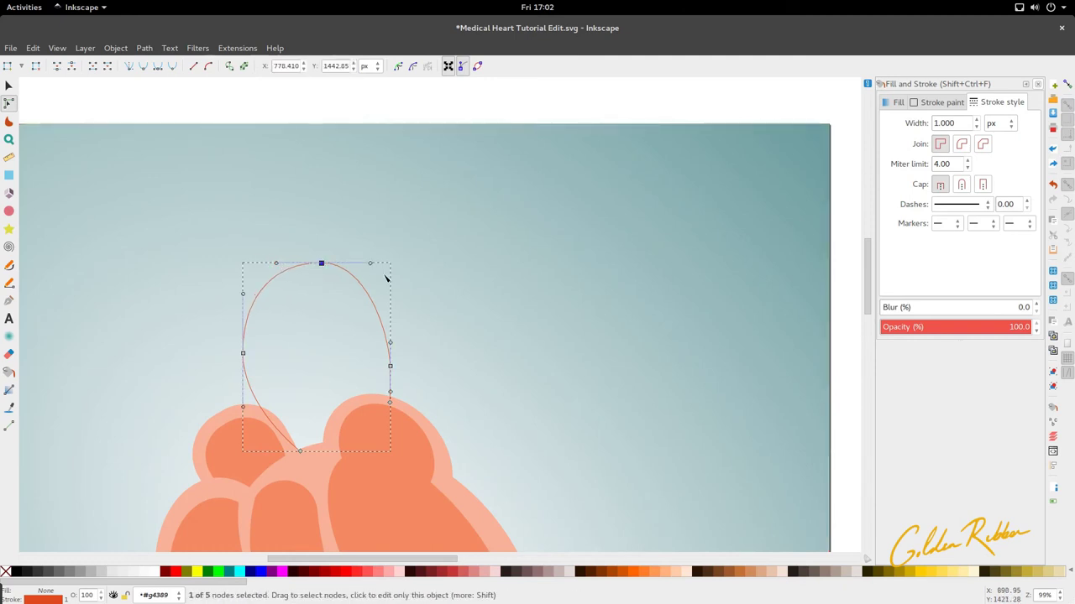
pyautogui.moveTo(370, 266); pyautogui.dragTo(375, 265)
pyautogui.click(243, 353)
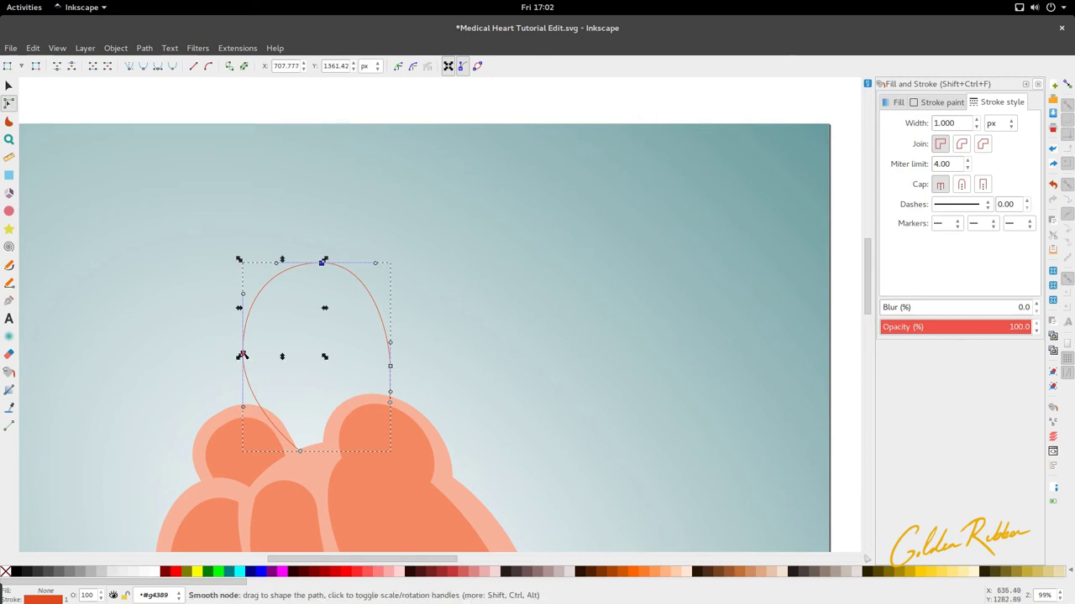
pyautogui.click(244, 356)
pyautogui.click(242, 354)
pyautogui.moveTo(242, 353); pyautogui.dragTo(247, 353)
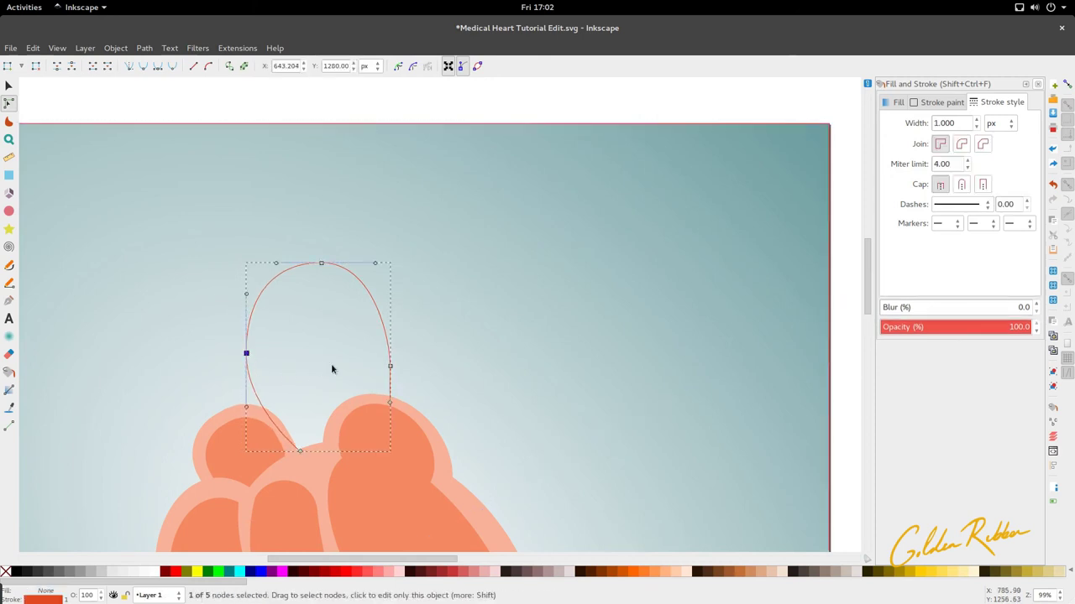
pyautogui.press('s')
# Step: Set the arch curve's stroke width to 100 px
pyautogui.scroll(-2, 340, 363)
pyautogui.scroll(-4, 352, 362)
pyautogui.press('d')
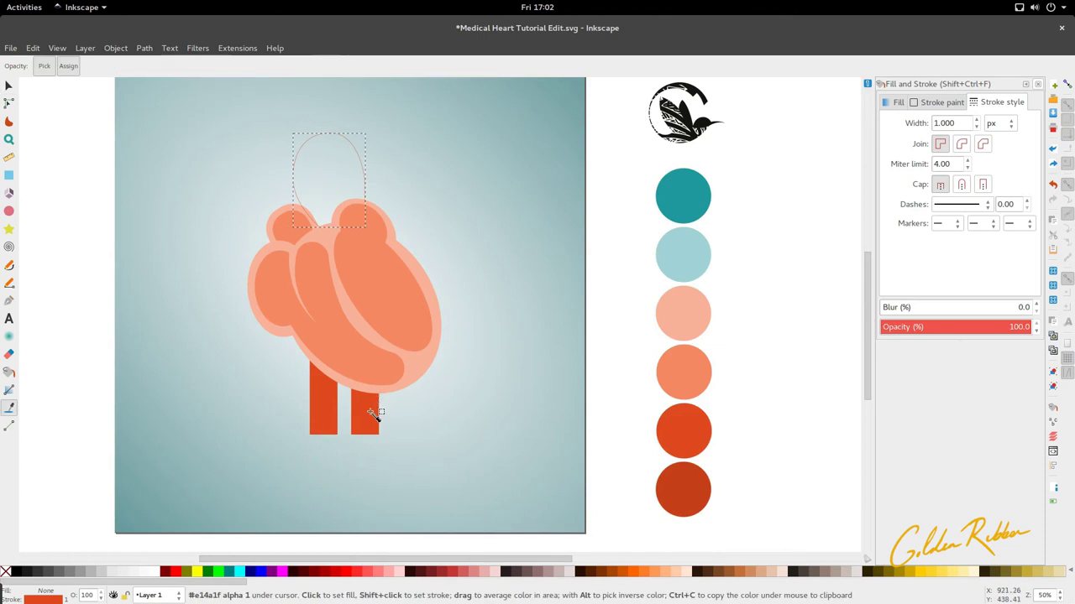
pyautogui.moveTo(954, 123); pyautogui.dragTo(943, 122)
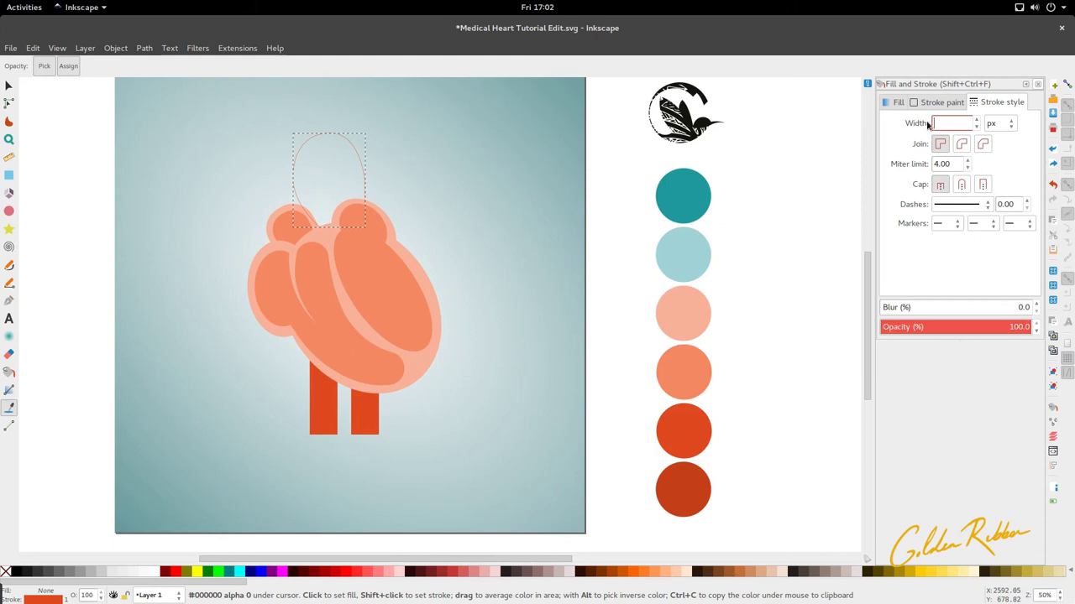
pyautogui.write('10')
pyautogui.press('Return')
pyautogui.hotkey('ctrl', 'z')
pyautogui.moveTo(962, 123); pyautogui.dragTo(888, 125)
pyautogui.press('Return')
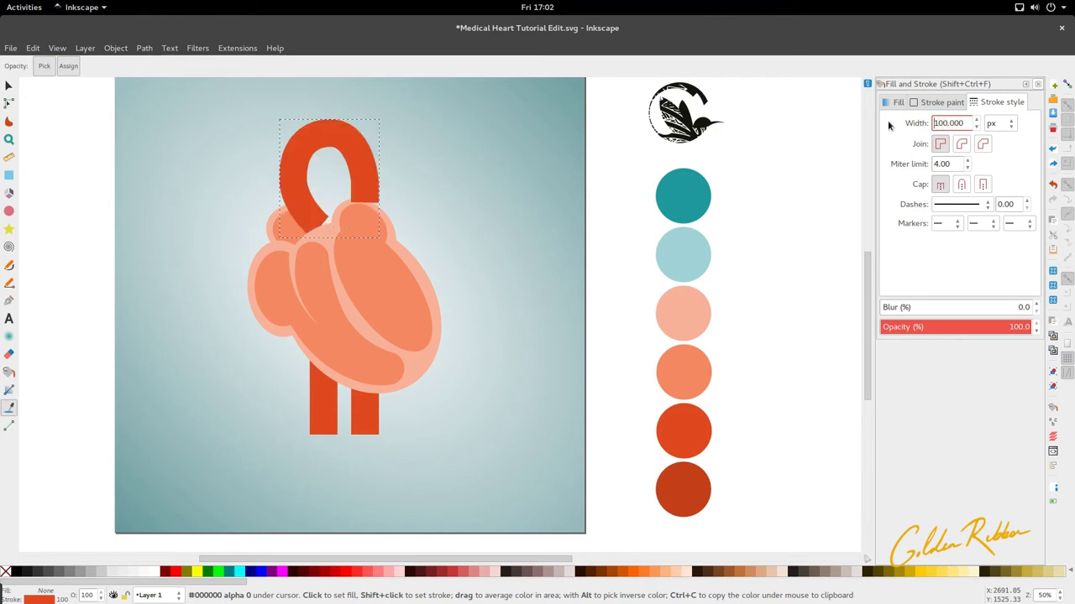
pyautogui.scroll(3, 327, 182)
pyautogui.click(282, 220)
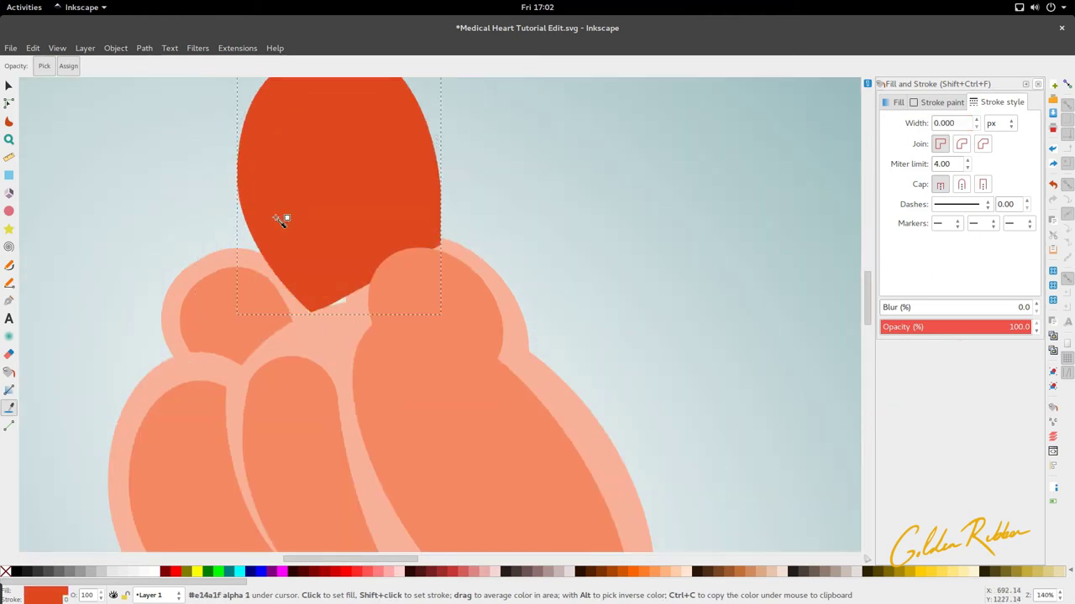
pyautogui.hotkey('ctrl', 'z')
pyautogui.hotkey('ctrl', 'shift', 'z')
# Step: Move the thick arch's left side node slightly inward and extend its left end node down into the heart body
pyautogui.press('s')
pyautogui.doubleClick(279, 214)
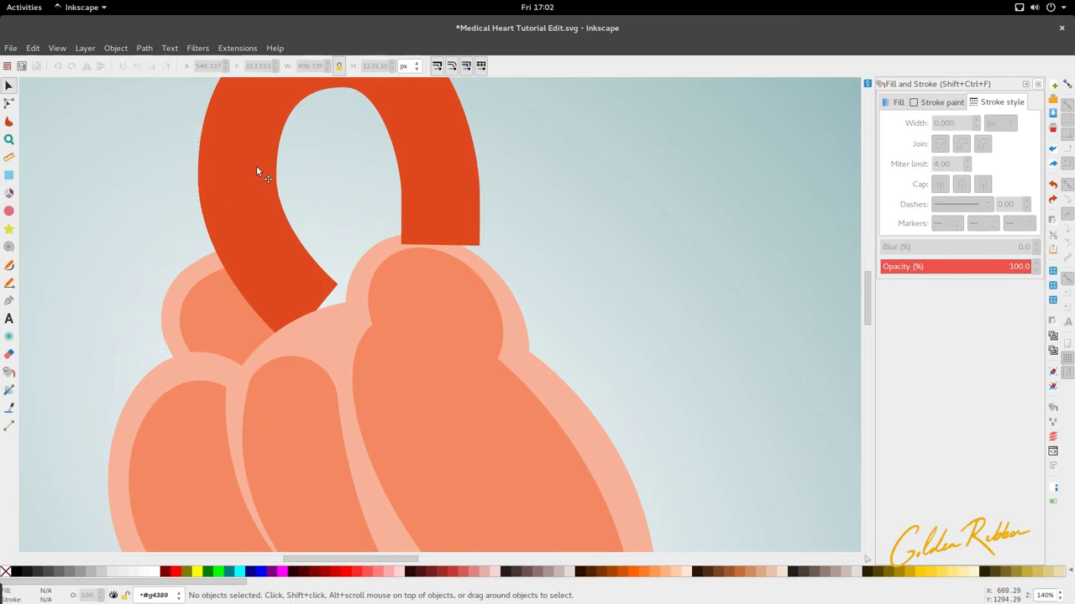
pyautogui.doubleClick(256, 168)
pyautogui.moveTo(236, 175); pyautogui.dragTo(243, 176)
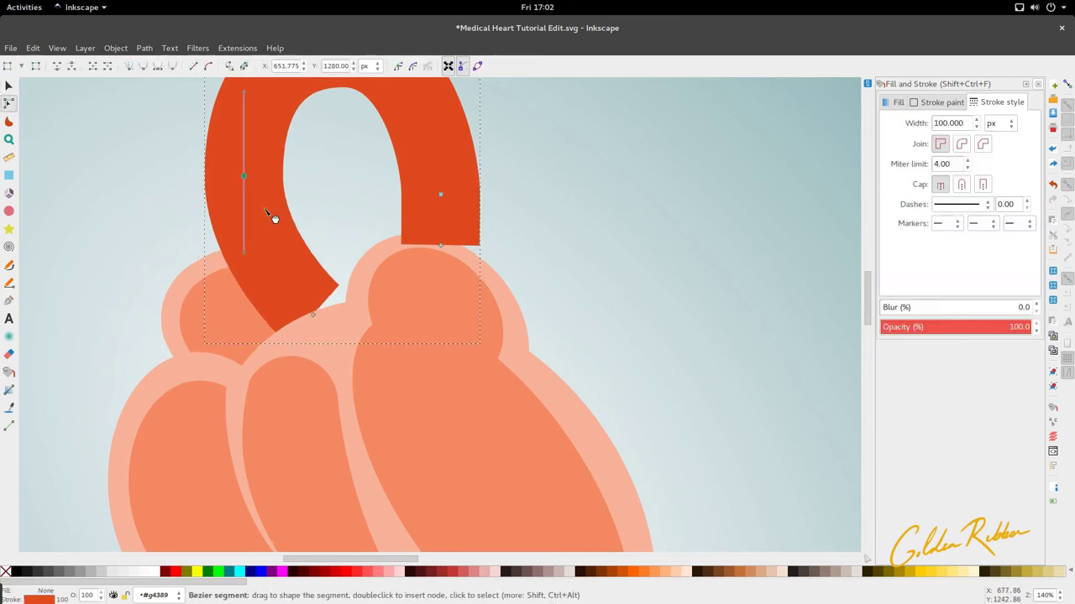
pyautogui.moveTo(314, 313); pyautogui.dragTo(303, 344)
pyautogui.scroll(4, 328, 302)
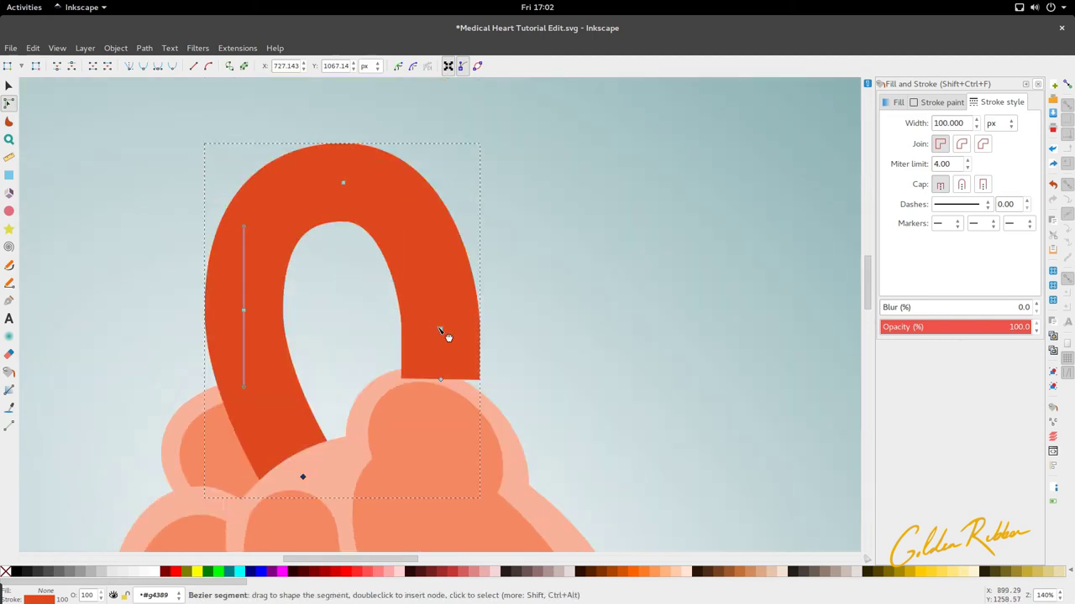
# Step: Refine the thick arch's roundness by adjusting the right side node's upper handle and shortening both handles of the top node
pyautogui.click(441, 327)
pyautogui.moveTo(442, 298); pyautogui.dragTo(441, 273)
pyautogui.moveTo(418, 183); pyautogui.dragTo(412, 183)
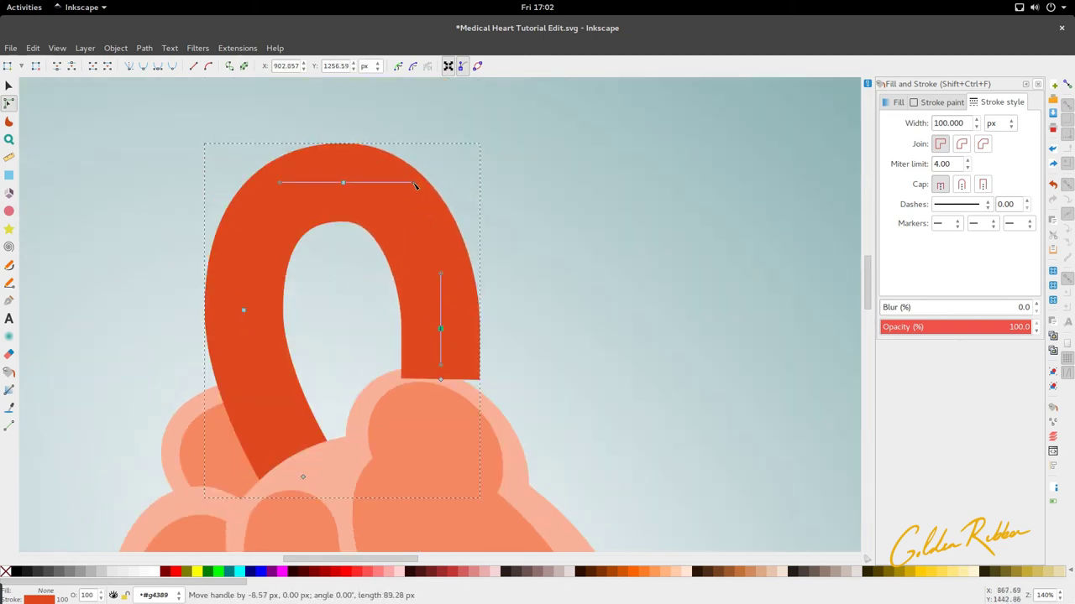
pyautogui.moveTo(281, 185); pyautogui.dragTo(291, 186)
pyautogui.scroll(-4, 372, 279)
pyautogui.press('s')
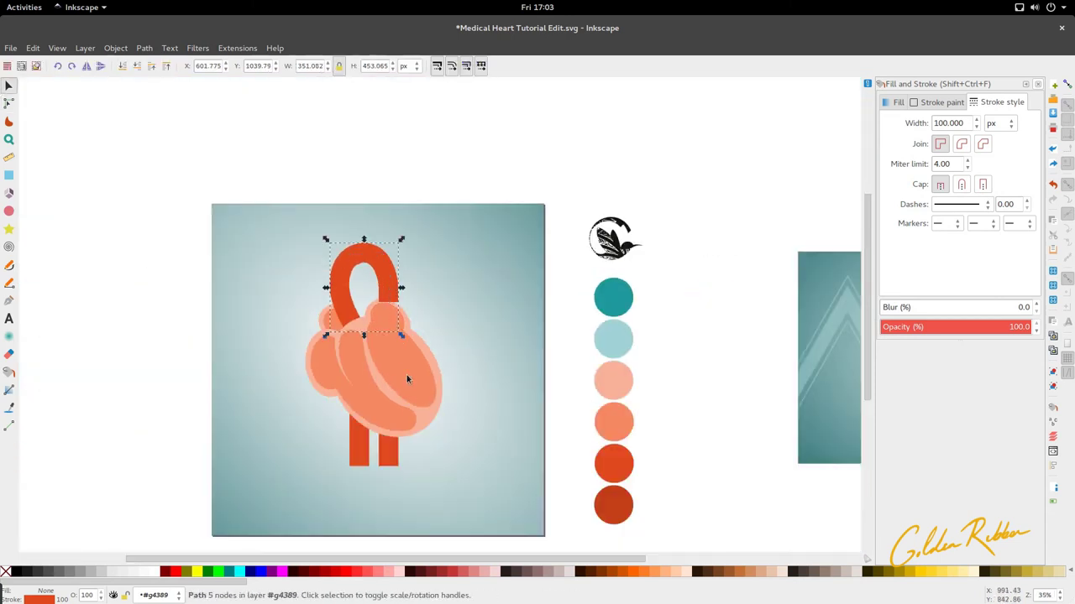
# Step: Extend the arch's right end straight down behind the upper right lobe, comparing its shape with the reference artwork
pyautogui.scroll(-3, 408, 379)
pyautogui.click(392, 207)
pyautogui.scroll(-1, 391, 204)
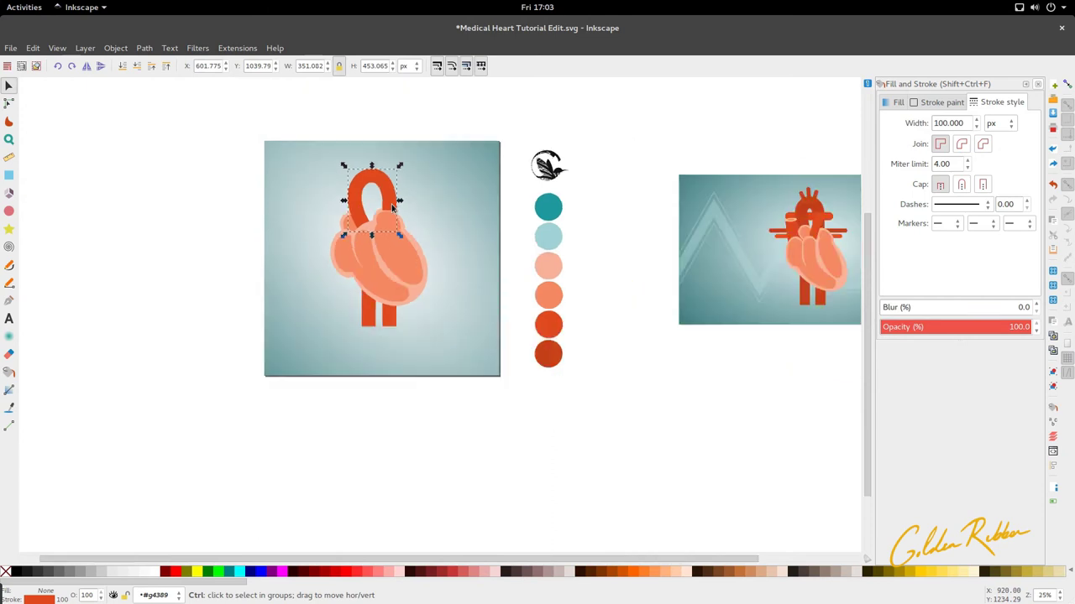
pyautogui.scroll(1, 392, 204)
pyautogui.press('n')
pyautogui.click(388, 202)
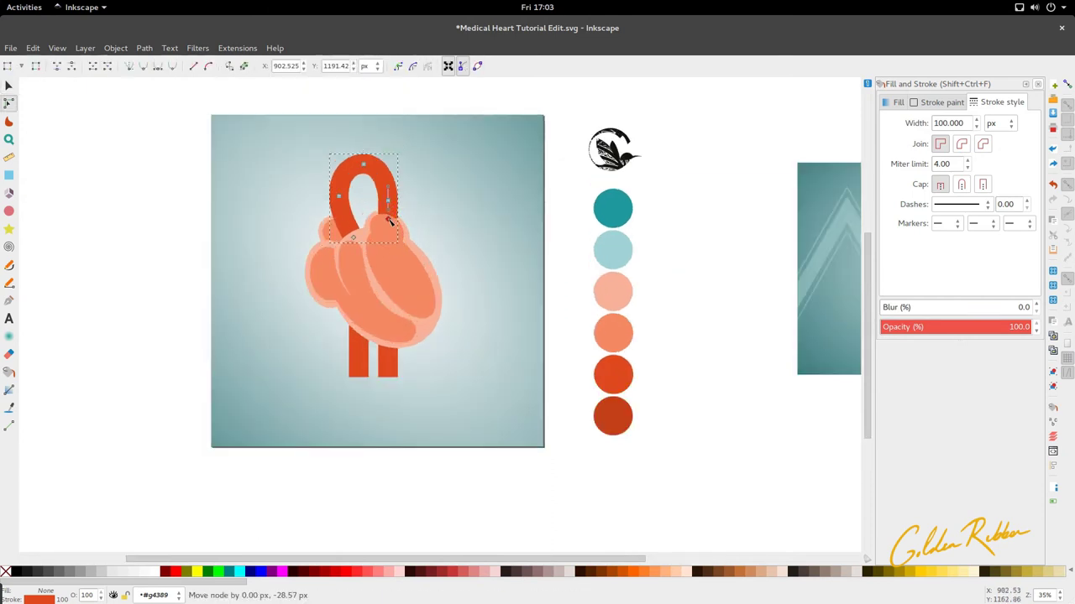
pyautogui.press('s')
pyautogui.scroll(-3, 388, 250)
pyautogui.scroll(4, 387, 249)
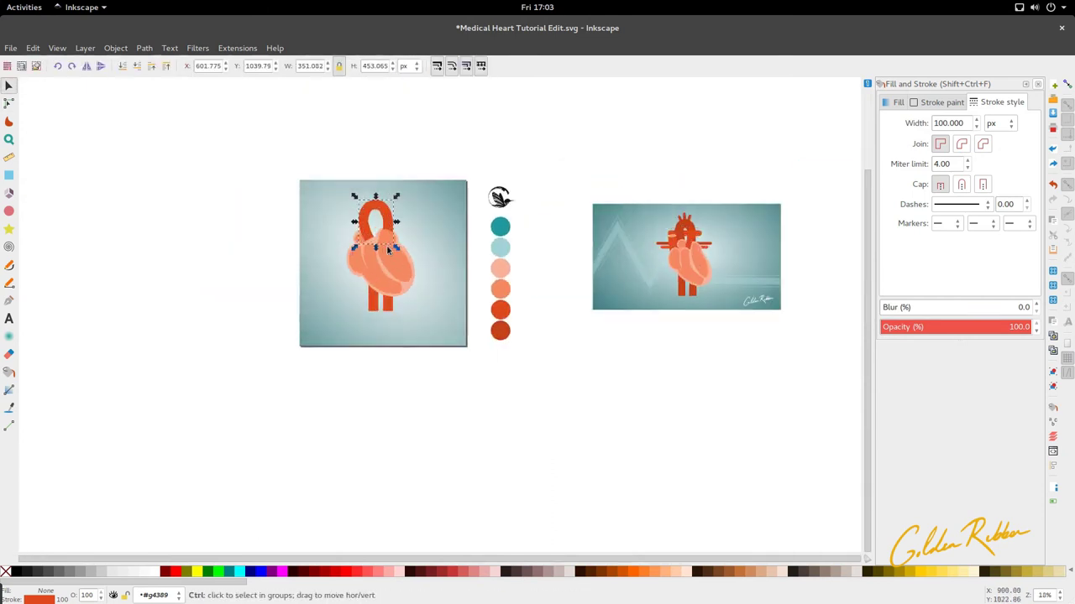
pyautogui.press('n')
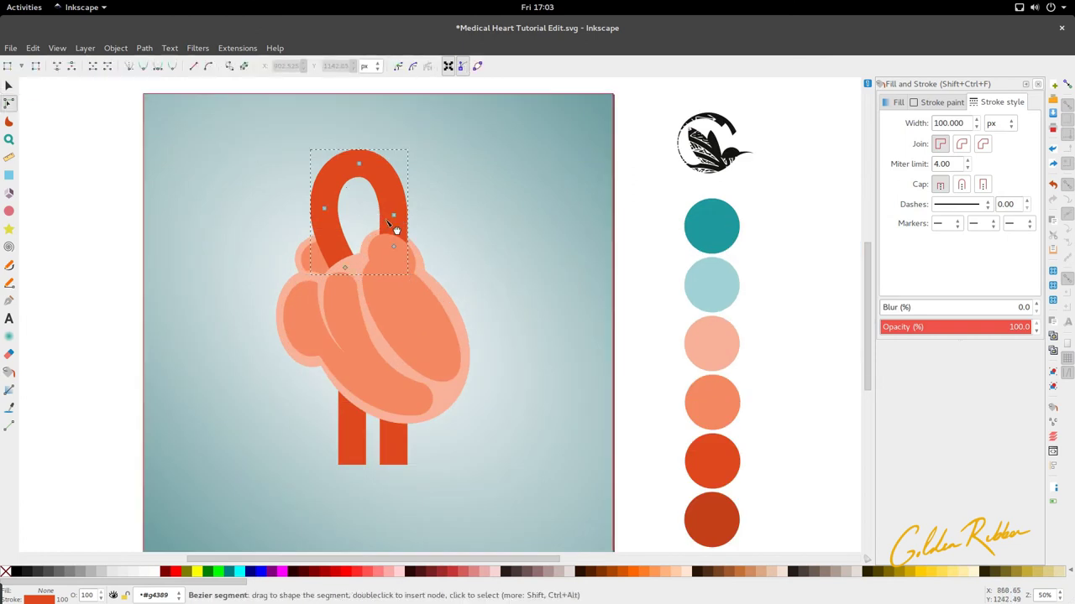
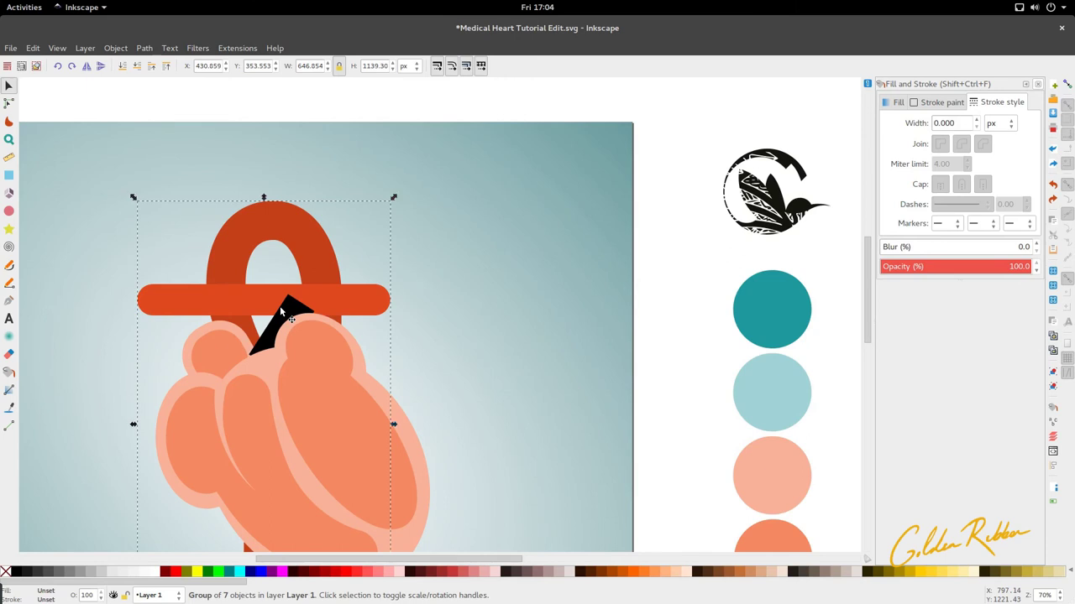
# Step: Ungroup the heart artwork and raise the short black diagonal bar above the heart's light outline, keeping it behind the upper right lobe
pyautogui.scroll(2, 283, 312)
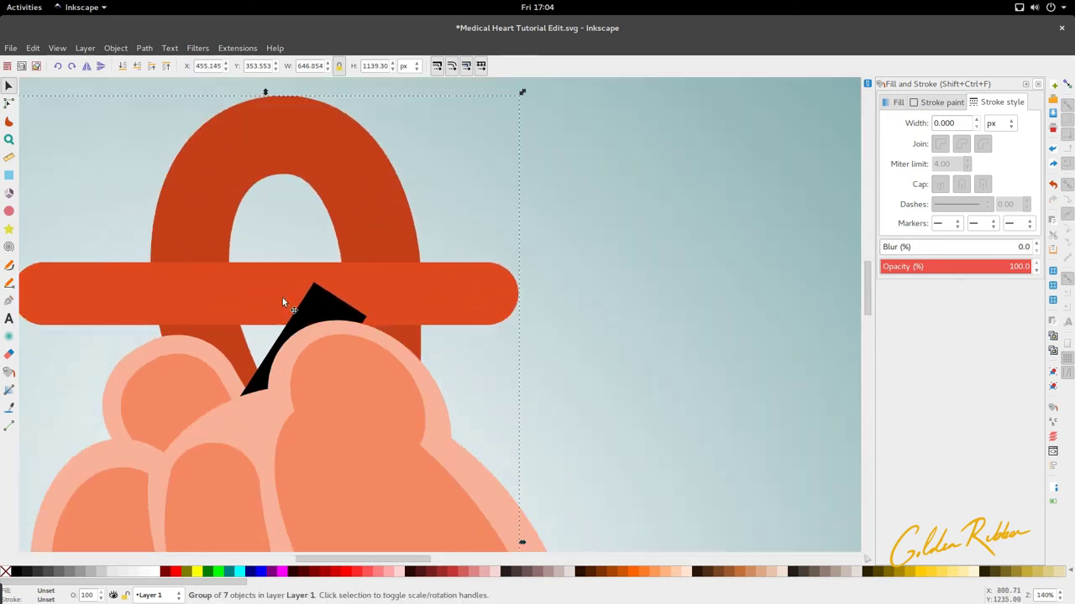
pyautogui.scroll(-1, 283, 299)
pyautogui.hotkey('ctrl', 'shift', 'g')
pyautogui.click(409, 302)
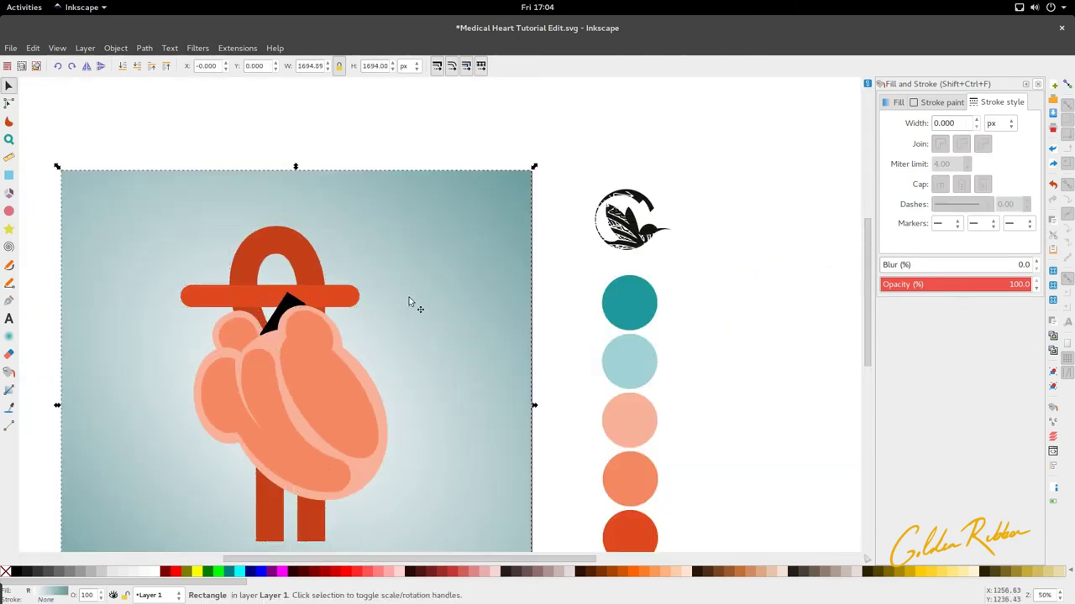
pyautogui.scroll(1, 285, 313)
pyautogui.keyDown('ctrl'); pyautogui.keyDown('alt'); pyautogui.click(285, 313); pyautogui.keyUp('alt'); pyautogui.keyUp('ctrl')
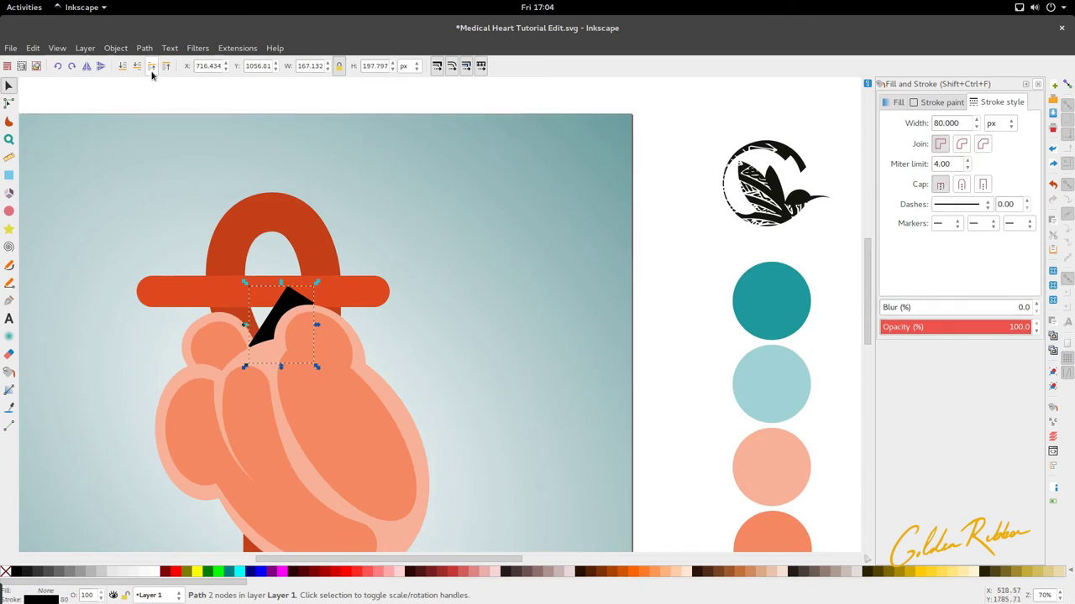
pyautogui.scroll(-4, 361, 309)
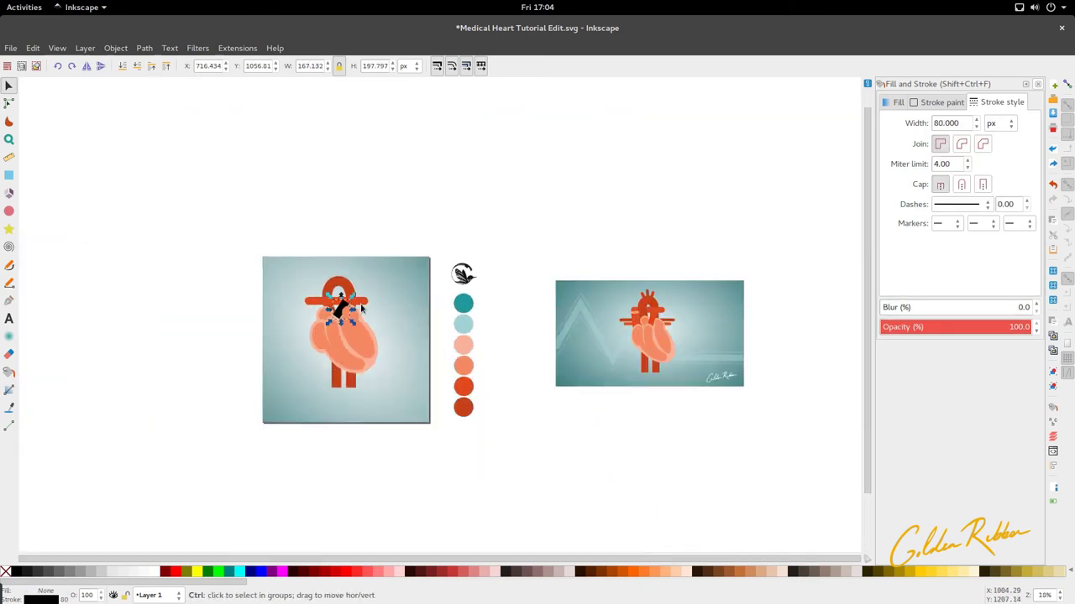
pyautogui.scroll(4, 340, 326)
# Step: Extend the short diagonal bar's lower end slightly and recolour its stroke with the horizontal bar's bright red-orange
pyautogui.press('n')
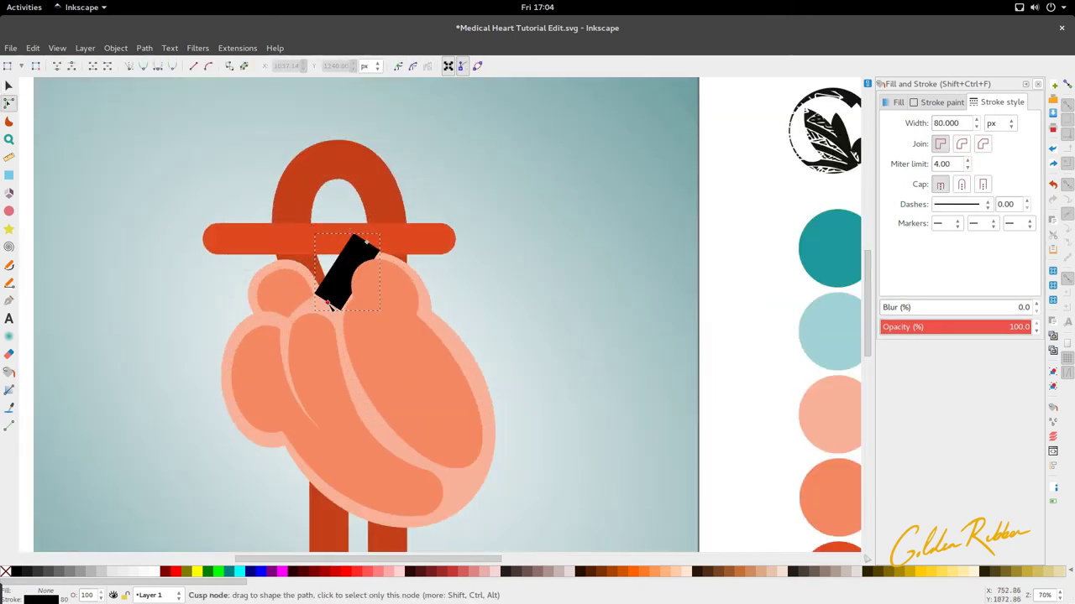
pyautogui.press('d')
pyautogui.click(326, 243)
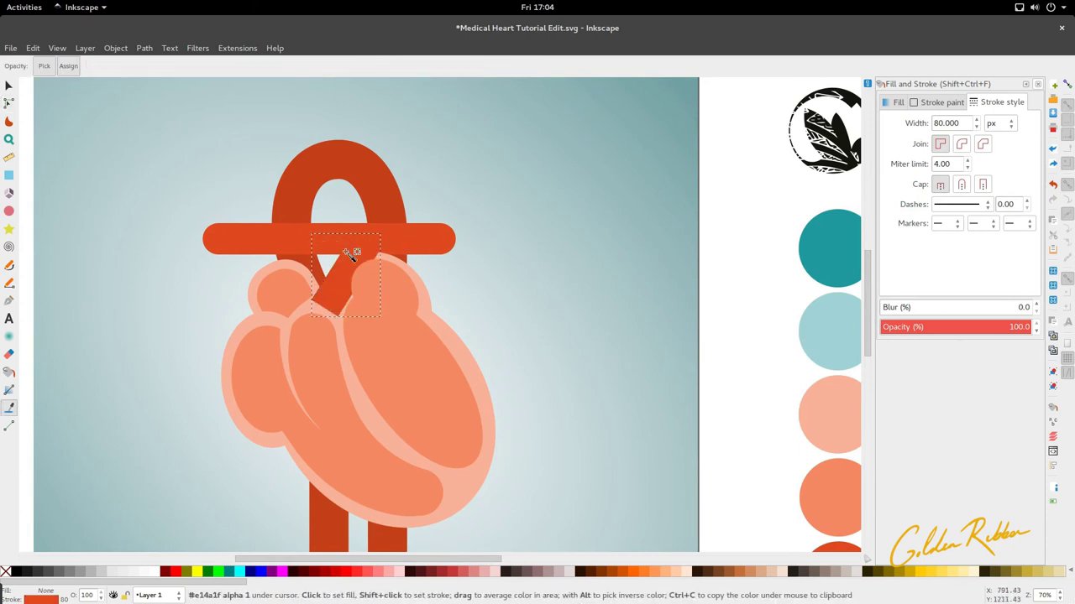
pyautogui.hscroll(-4, 348, 254)
pyautogui.press('s')
pyautogui.scroll(-3, 349, 255)
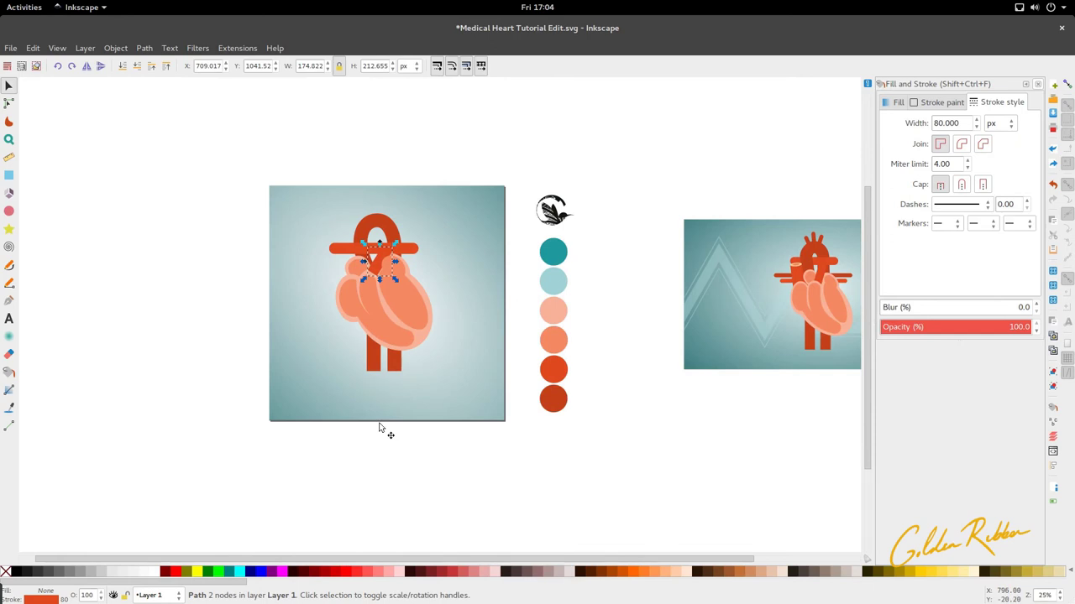
# Step: Shift the short red-orange diagonal bar slightly right and fine-tune the position of its two end nodes
pyautogui.scroll(3, 393, 254)
pyautogui.moveTo(370, 251); pyautogui.dragTo(378, 250)
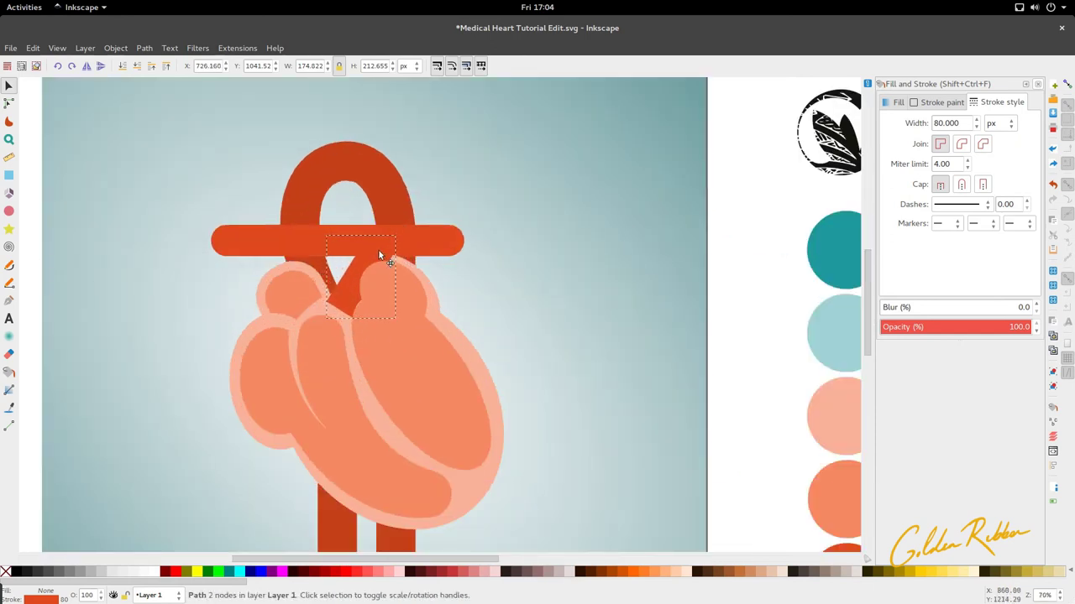
pyautogui.scroll(-3, 378, 250)
pyautogui.scroll(2, 397, 273)
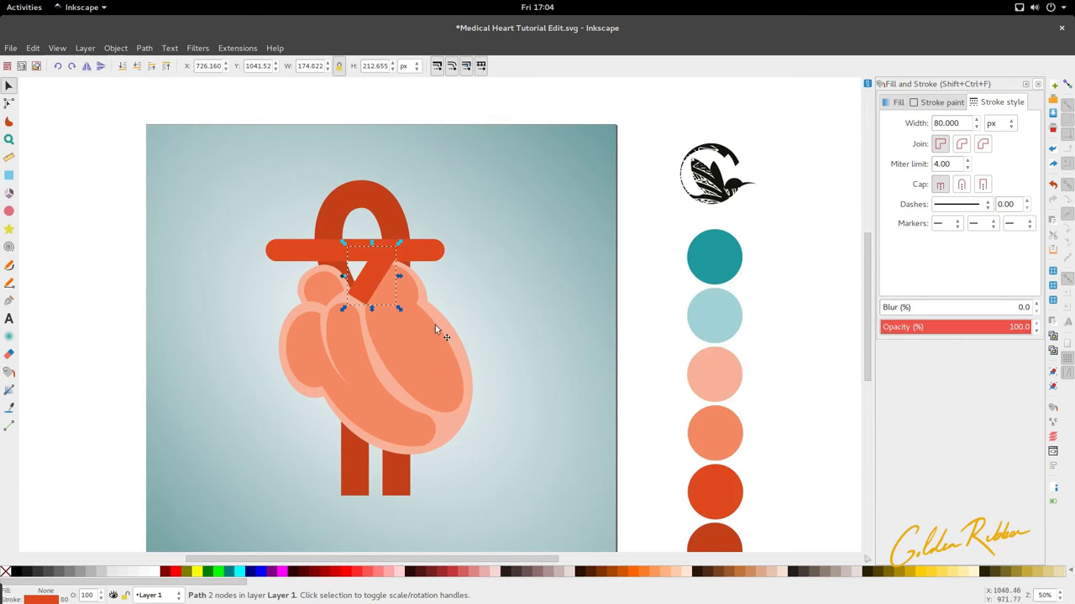
pyautogui.click(373, 285)
pyautogui.click(372, 288)
pyautogui.doubleClick(372, 290)
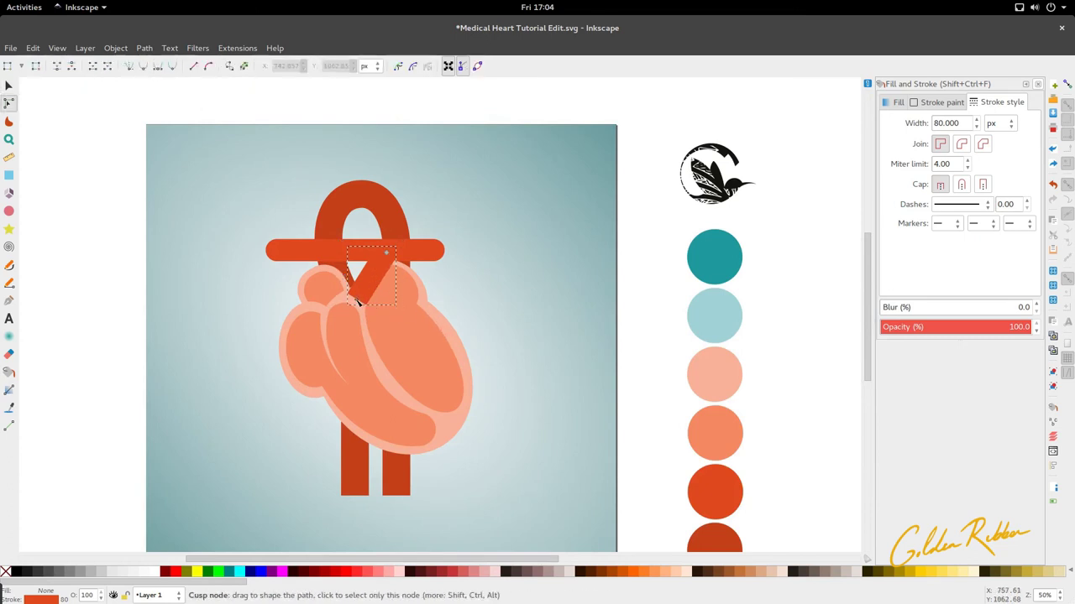
pyautogui.moveTo(367, 296); pyautogui.dragTo(356, 299)
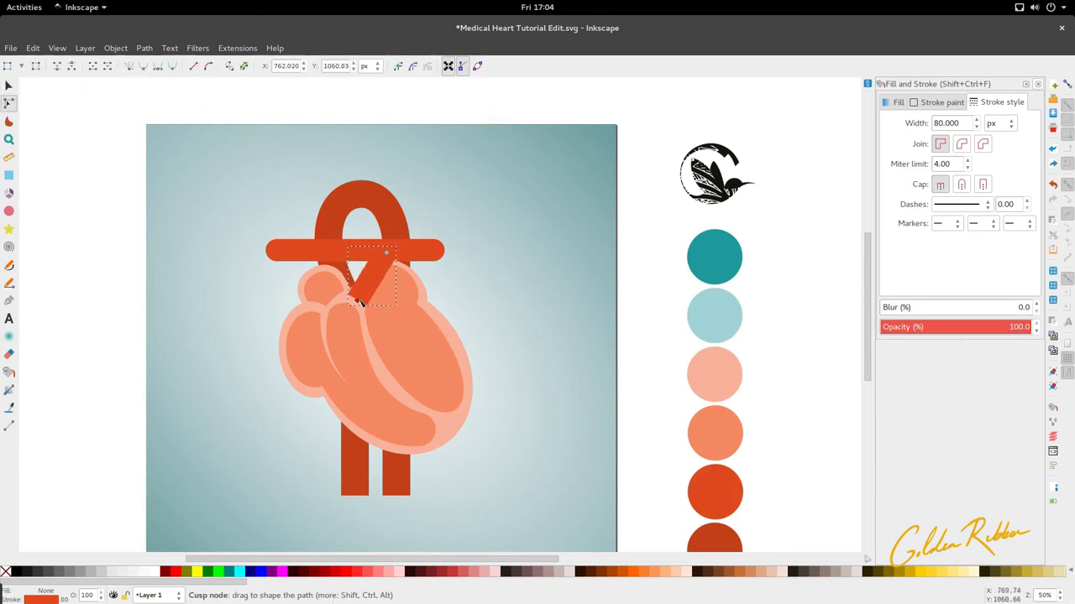
pyautogui.click(388, 257)
pyautogui.scroll(-3, 417, 302)
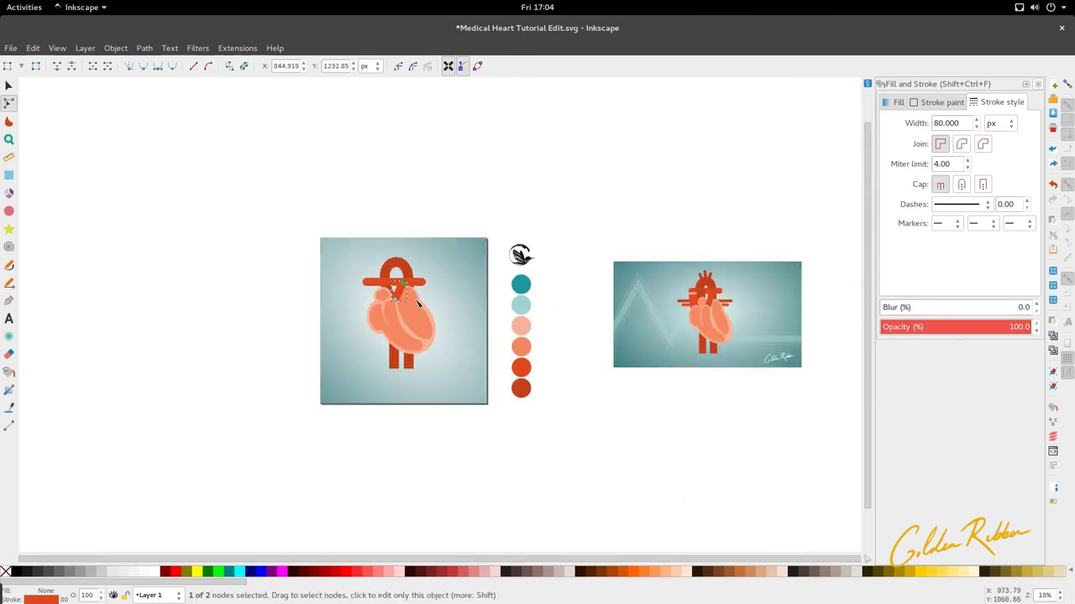
# Step: Shorten the horizontal bar by moving both of its end nodes inward, keeping it level and comparing it with the reference artwork
pyautogui.scroll(2, 418, 302)
pyautogui.click(428, 265)
pyautogui.moveTo(427, 266); pyautogui.dragTo(419, 265)
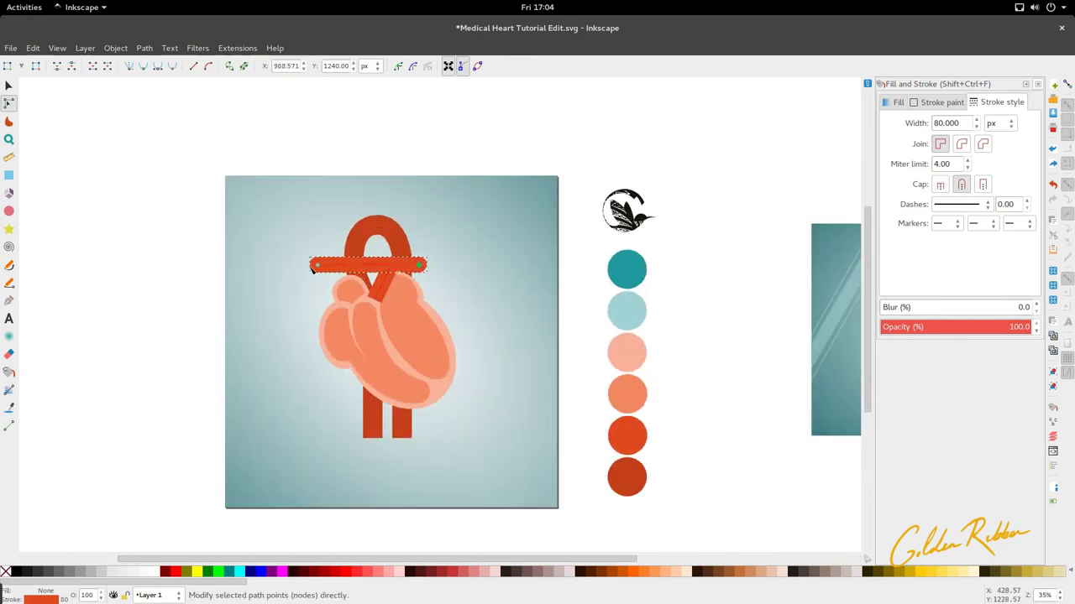
pyautogui.click(315, 266)
pyautogui.scroll(-2, 412, 314)
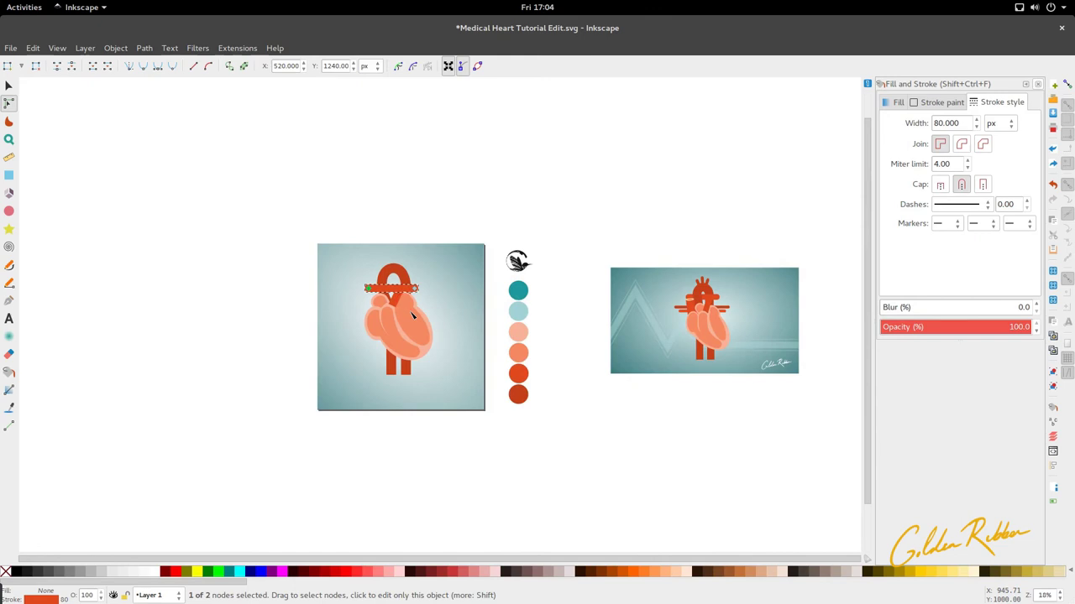
pyautogui.scroll(3, 388, 303)
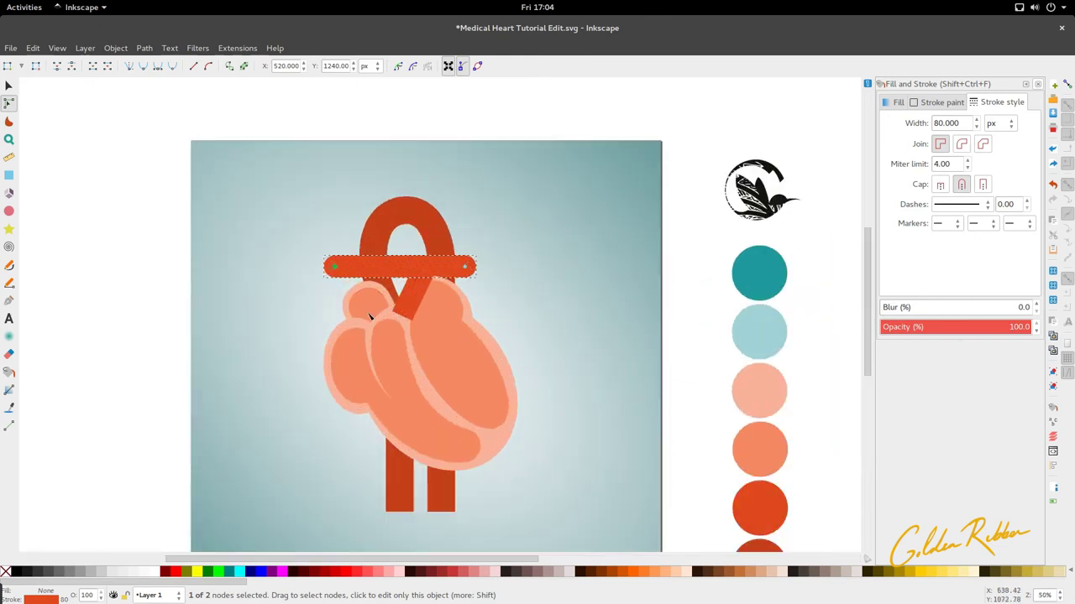
# Step: Draw a straight line with the Bezier tool from above the left lobe up to the horizontal bar's left end
pyautogui.press('p')
pyautogui.scroll(-2, 357, 307)
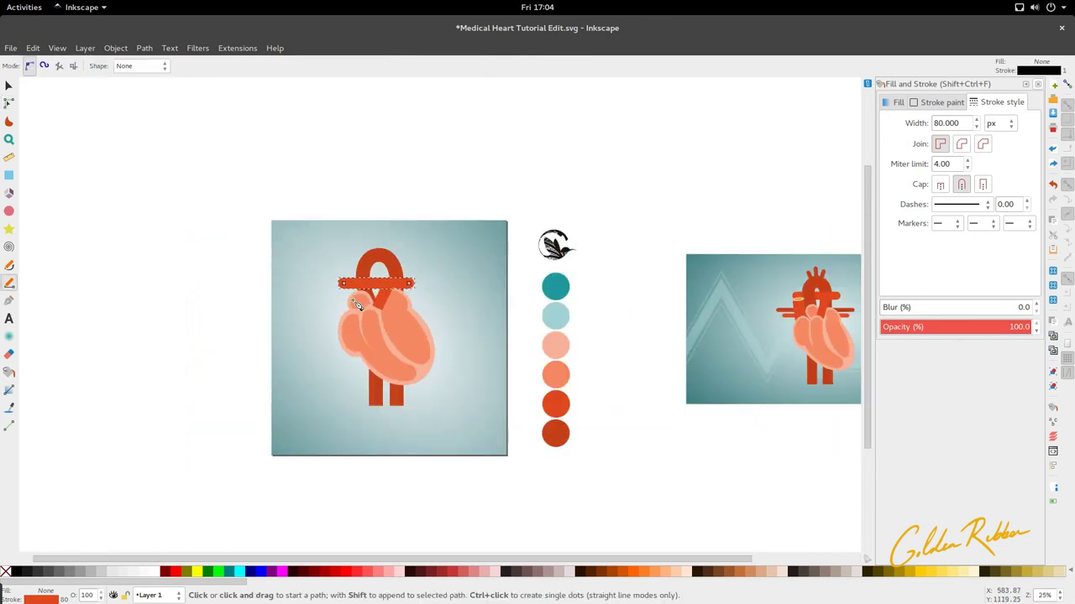
pyautogui.scroll(2, 357, 306)
pyautogui.click(346, 322)
pyautogui.click(324, 268)
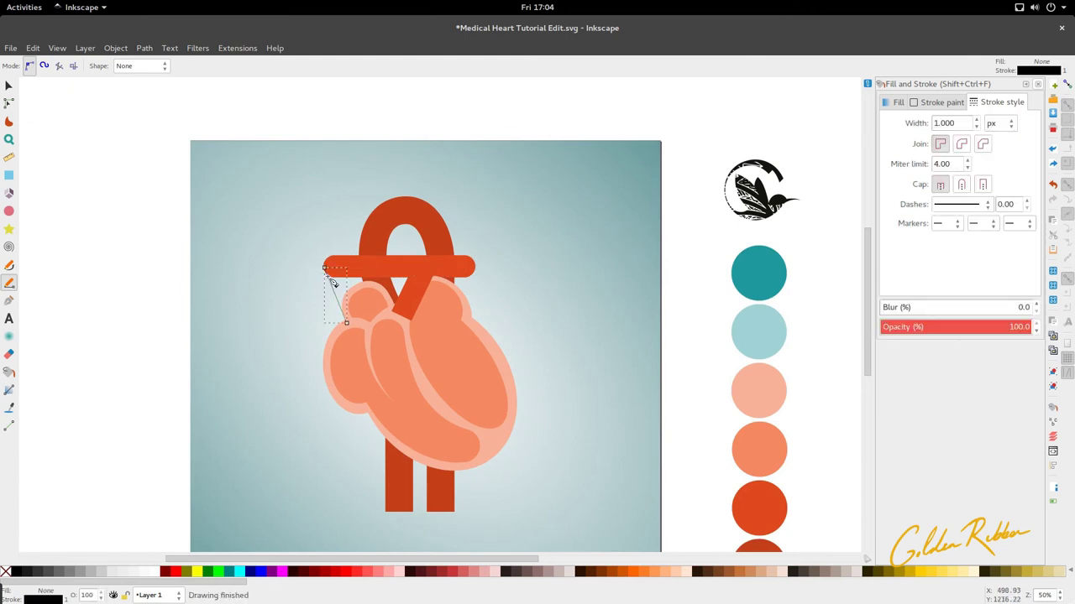
# Step: Give the new diagonal line the horizontal bar's bright red-orange stroke colour and a stroke width of 100 px
pyautogui.press('s')
pyautogui.press('d')
pyautogui.keyDown('shift'); pyautogui.click(356, 269); pyautogui.keyUp('shift')
pyautogui.press('s')
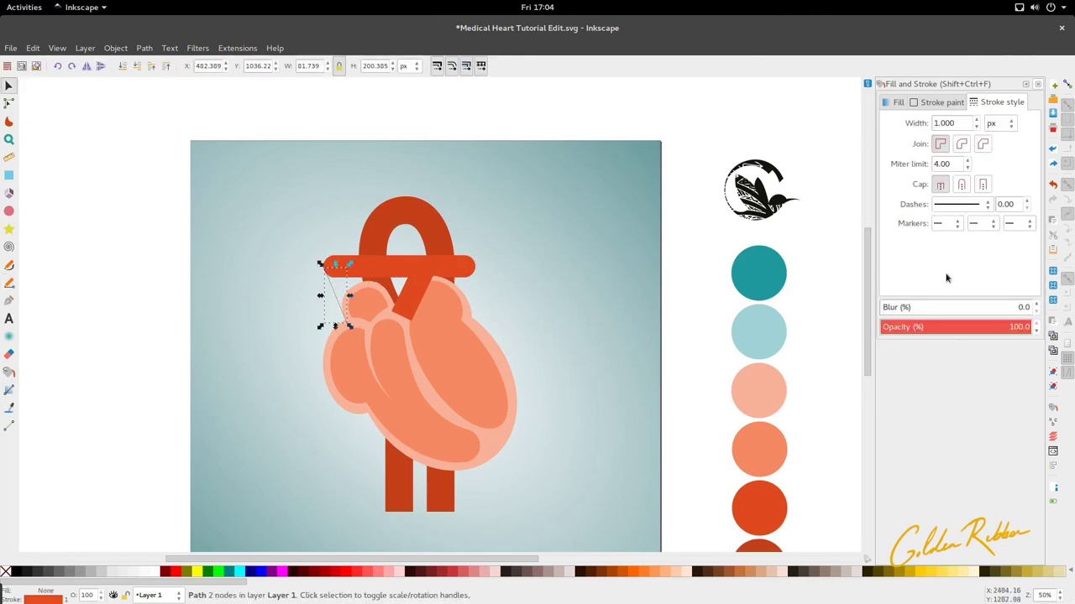
pyautogui.tripleClick(944, 123)
pyautogui.write('100')
pyautogui.press('Return')
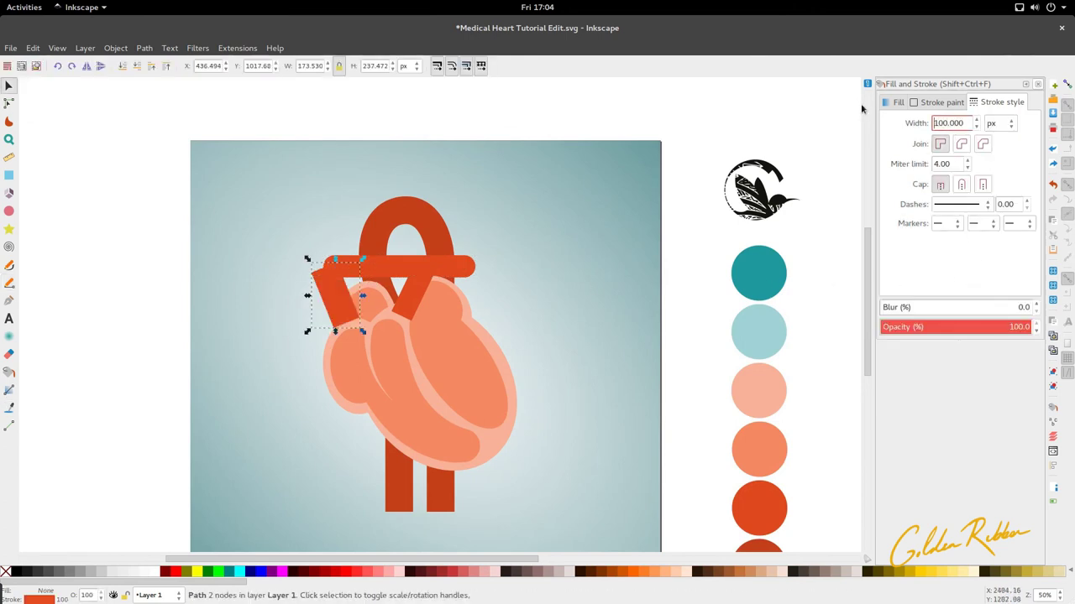
# Step: Move the new left diagonal bar right so its upper end sits under the horizontal bar's left end
pyautogui.scroll(-2, 775, 178)
pyautogui.hscroll(4, 736, 221)
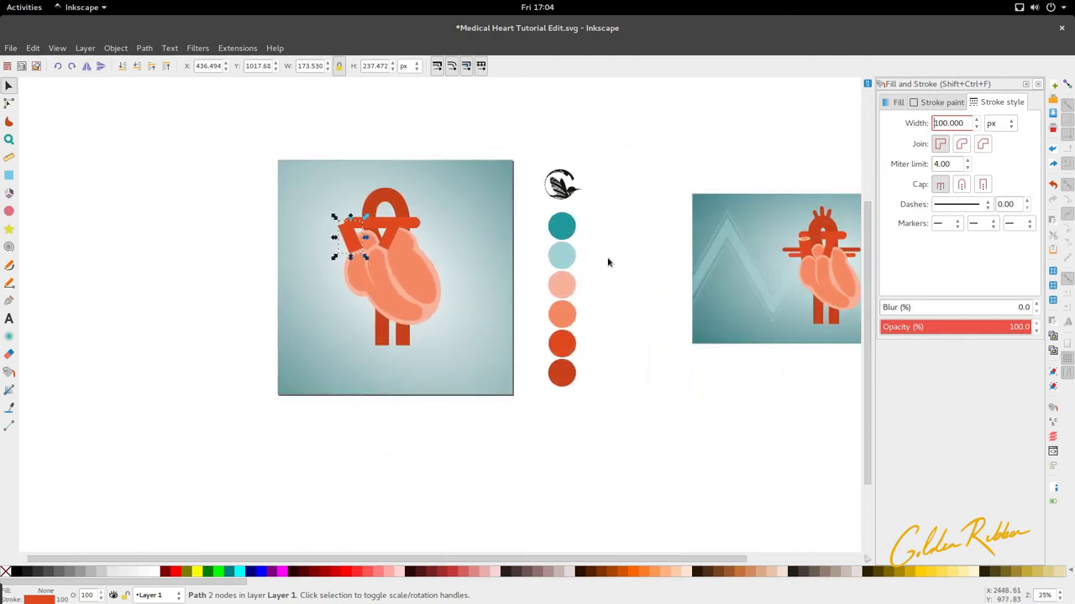
pyautogui.scroll(3, 385, 223)
pyautogui.moveTo(270, 249); pyautogui.dragTo(304, 253)
pyautogui.scroll(-4, 304, 255)
pyautogui.scroll(4, 306, 253)
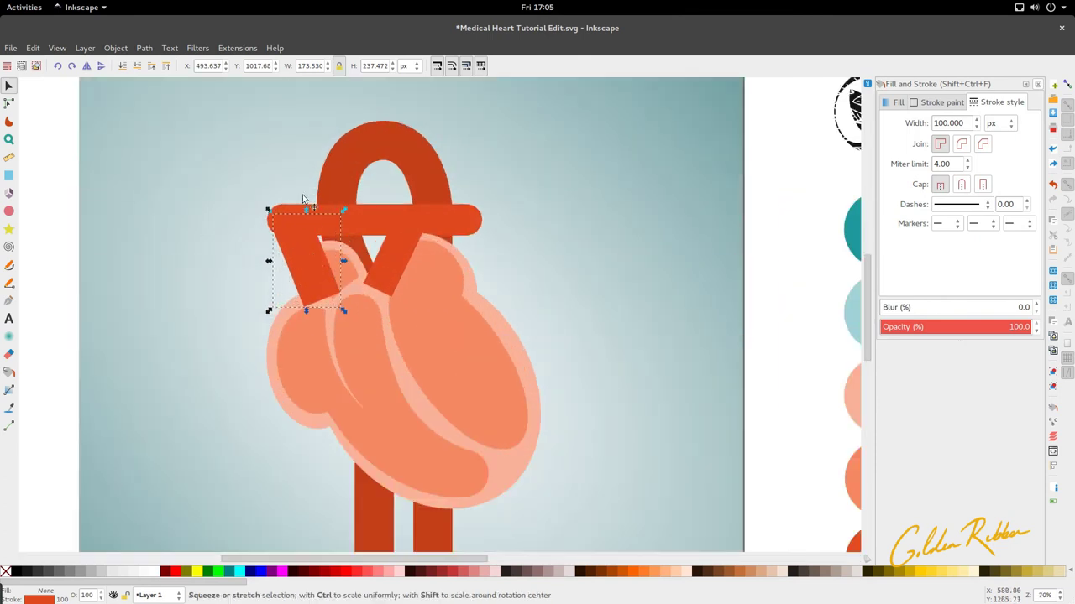
# Step: Lower the left diagonal bar in the stacking order until it lies behind the heart's left lobes and their light outline
pyautogui.click(138, 70)
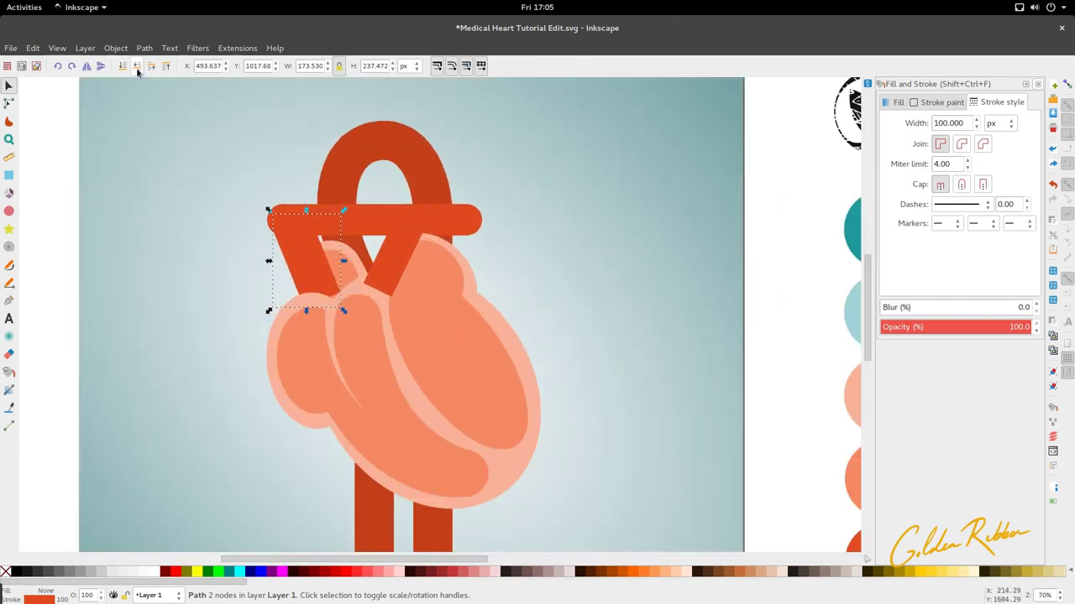
pyautogui.click(138, 71)
pyautogui.click(138, 71)
pyautogui.scroll(-4, 296, 189)
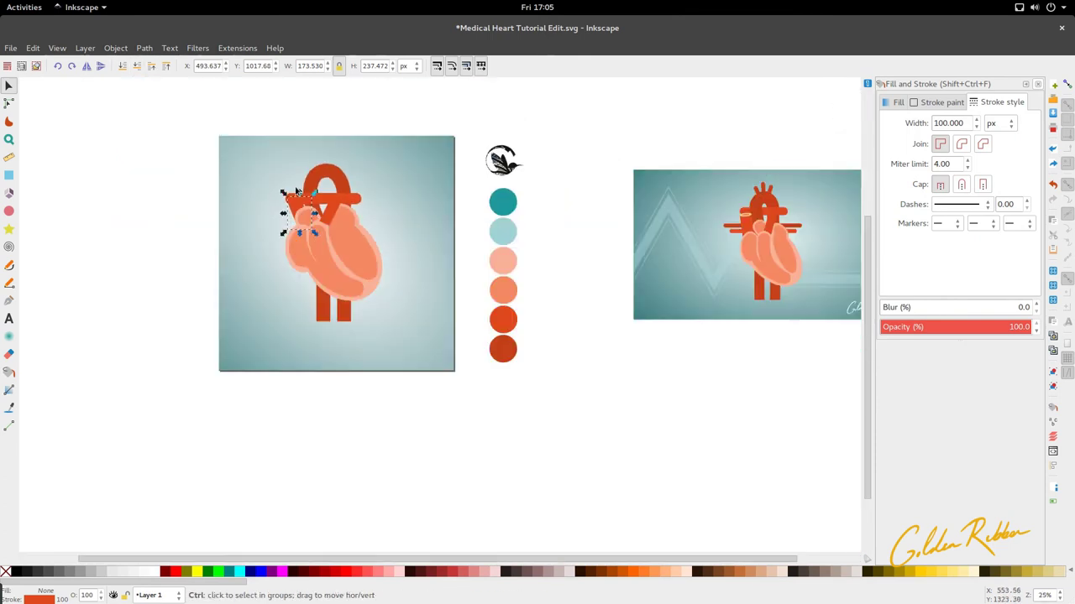
# Step: Fine-tune the alignment between the horizontal bar's left end and the left diagonal bar, nudging the diagonal bar slightly right
pyautogui.scroll(4, 297, 193)
pyautogui.click(290, 217)
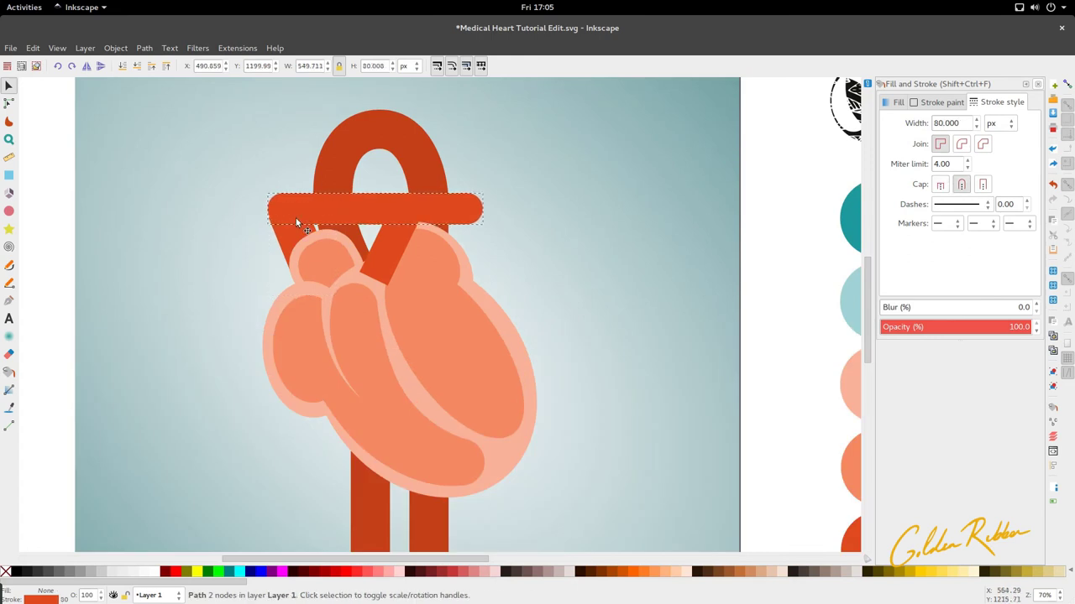
pyautogui.click(296, 218)
pyautogui.moveTo(283, 239); pyautogui.dragTo(287, 241)
pyautogui.click(346, 205)
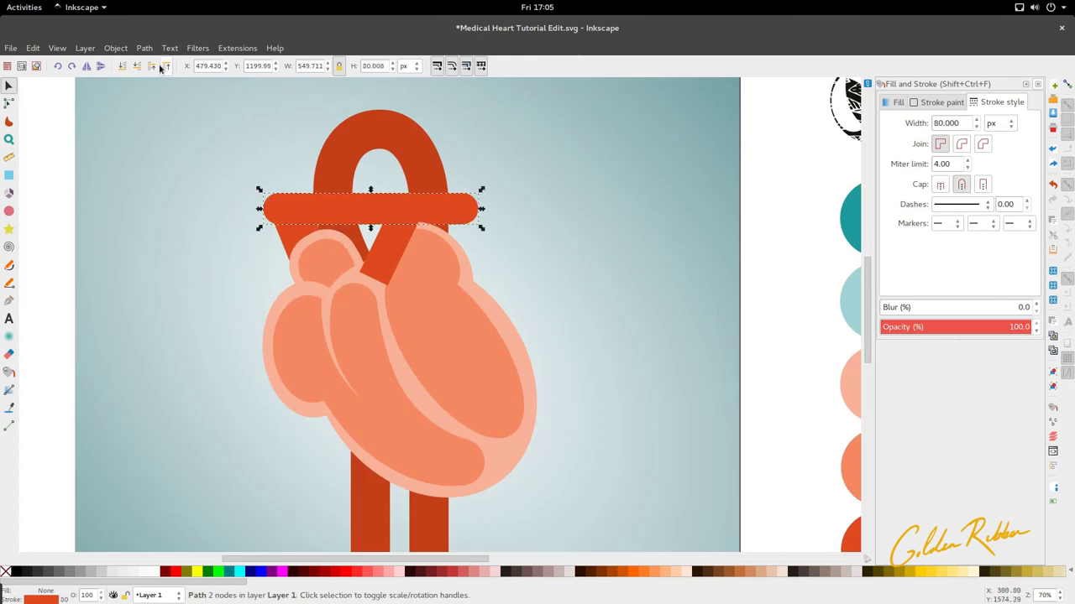
pyautogui.click(139, 68)
pyautogui.hotkey('ctrl', 'z')
pyautogui.click(308, 229)
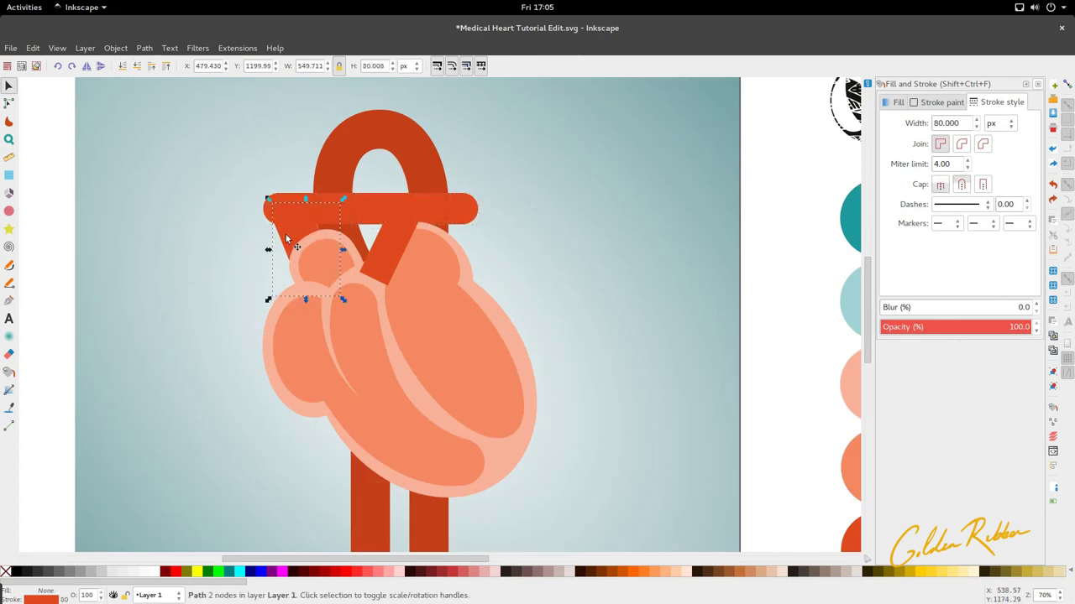
# Step: Recolour the left diagonal bar with the medium orange #f78a63 from the palette circles
pyautogui.scroll(-3, 340, 256)
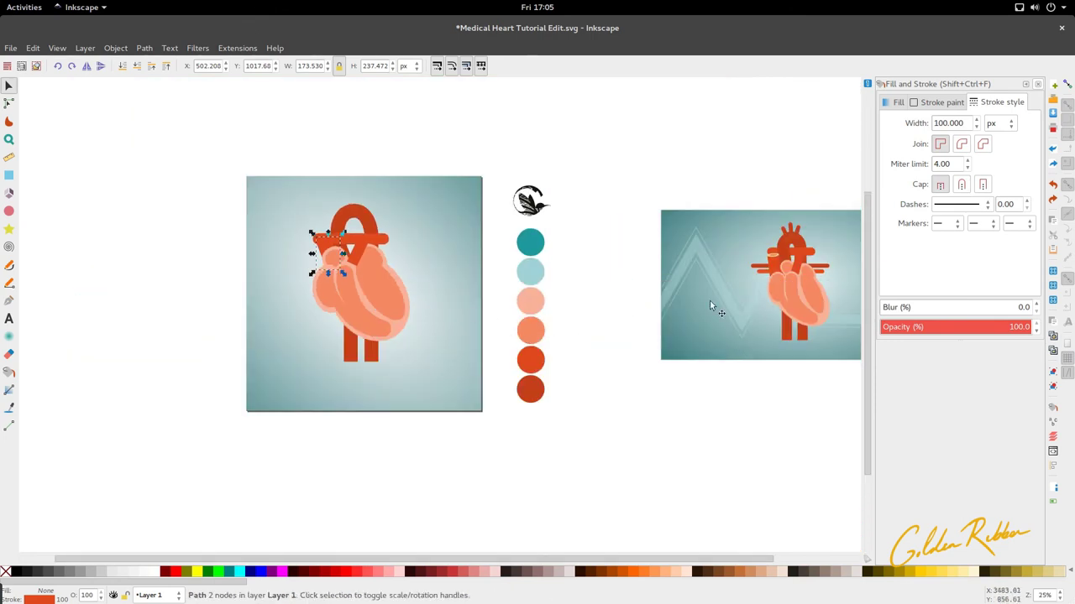
pyautogui.press('d')
pyautogui.click(531, 323)
pyautogui.press('s')
pyautogui.press('d')
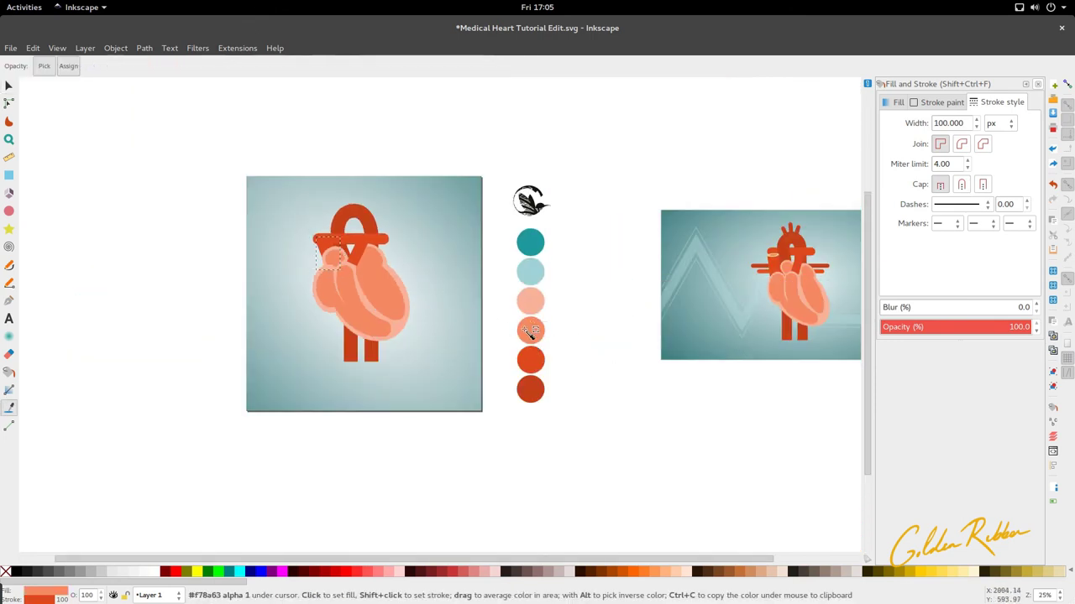
pyautogui.press('d')
pyautogui.scroll(3, 320, 247)
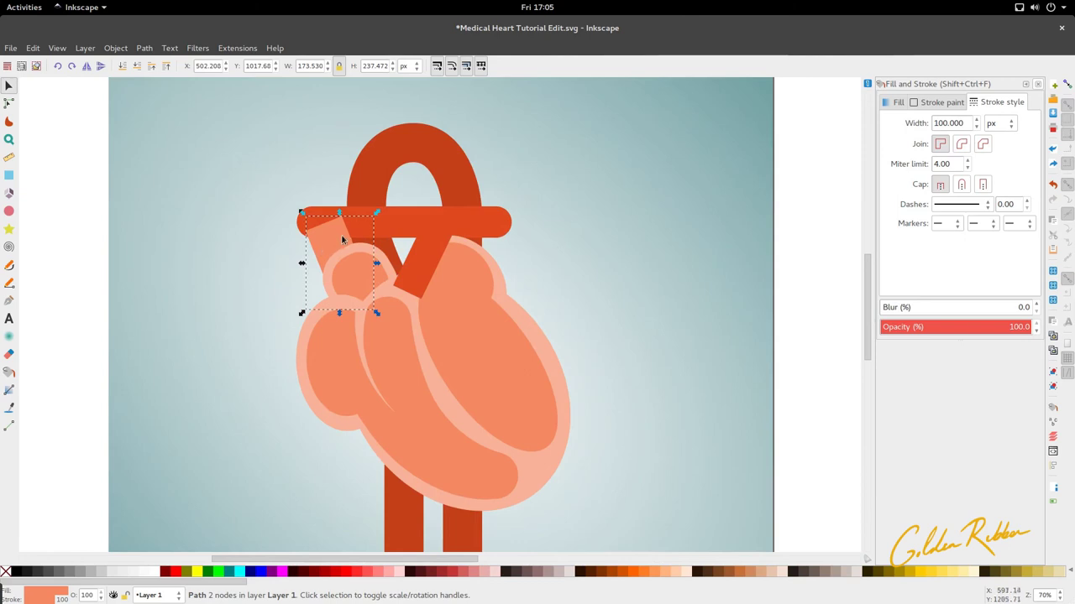
# Step: Rotate the orange left diagonal bar to be slightly steeper and tilt the thick arch slightly clockwise
pyautogui.moveTo(342, 239); pyautogui.dragTo(381, 212)
pyautogui.click(343, 240)
pyautogui.scroll(-2, 378, 288)
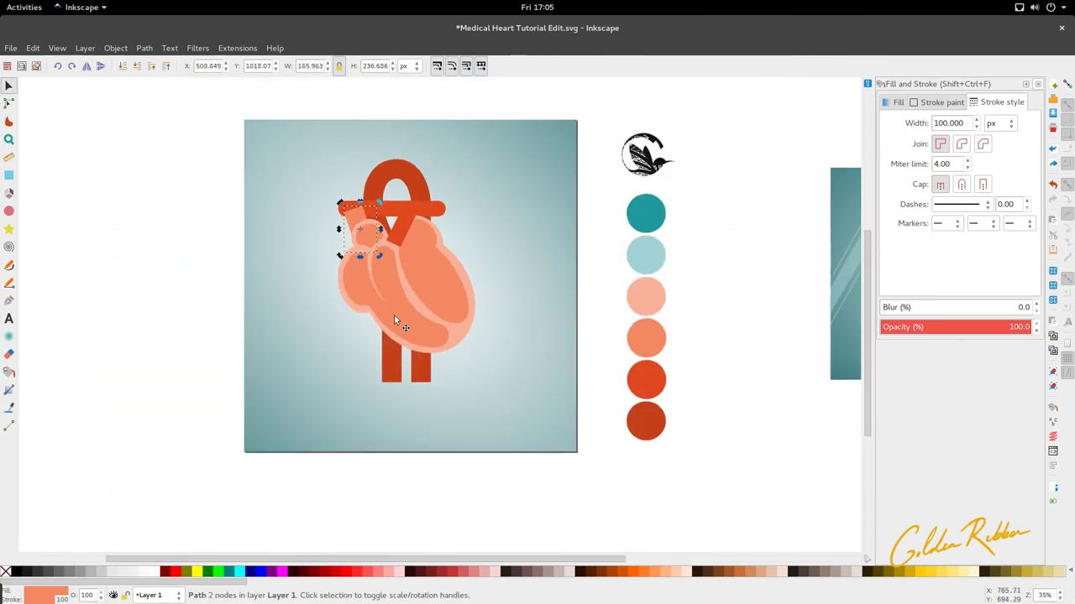
pyautogui.scroll(1, 412, 233)
pyautogui.moveTo(420, 217); pyautogui.dragTo(424, 218)
pyautogui.click(424, 217)
pyautogui.moveTo(447, 174); pyautogui.dragTo(452, 176)
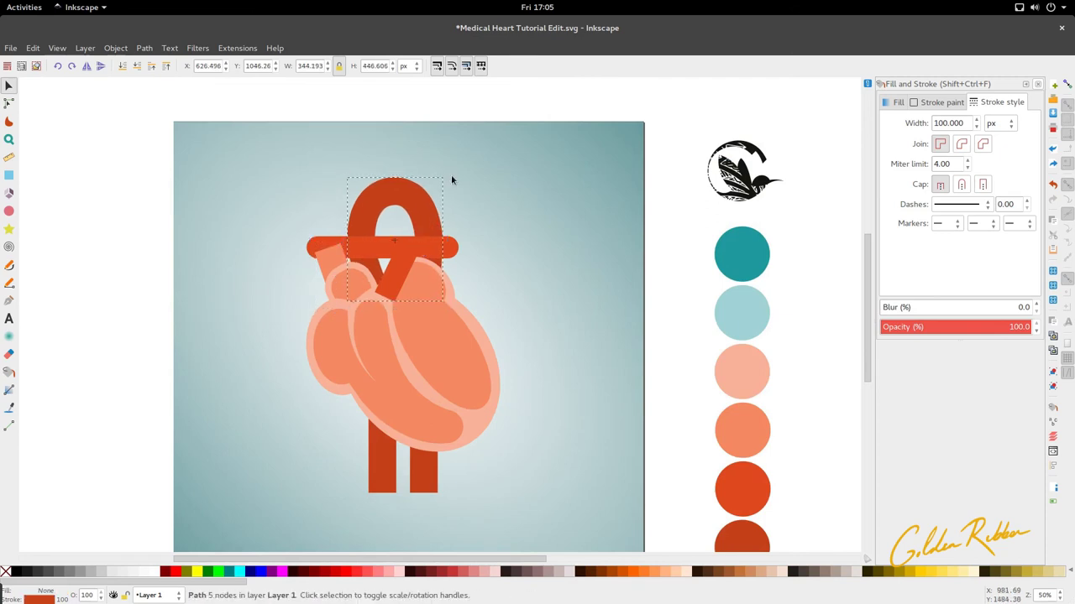
# Step: Move the horizontal bar slightly right across the arch, comparing its placement with the reference artwork
pyautogui.click(399, 245)
pyautogui.moveTo(434, 249); pyautogui.dragTo(445, 251)
pyautogui.scroll(-5, 458, 265)
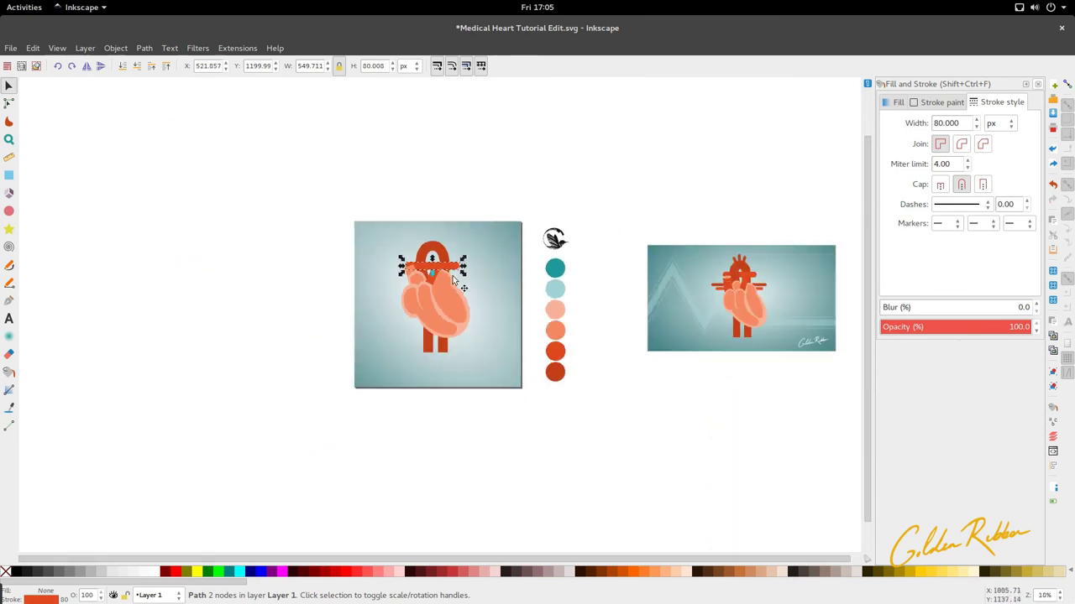
pyautogui.scroll(2, 453, 276)
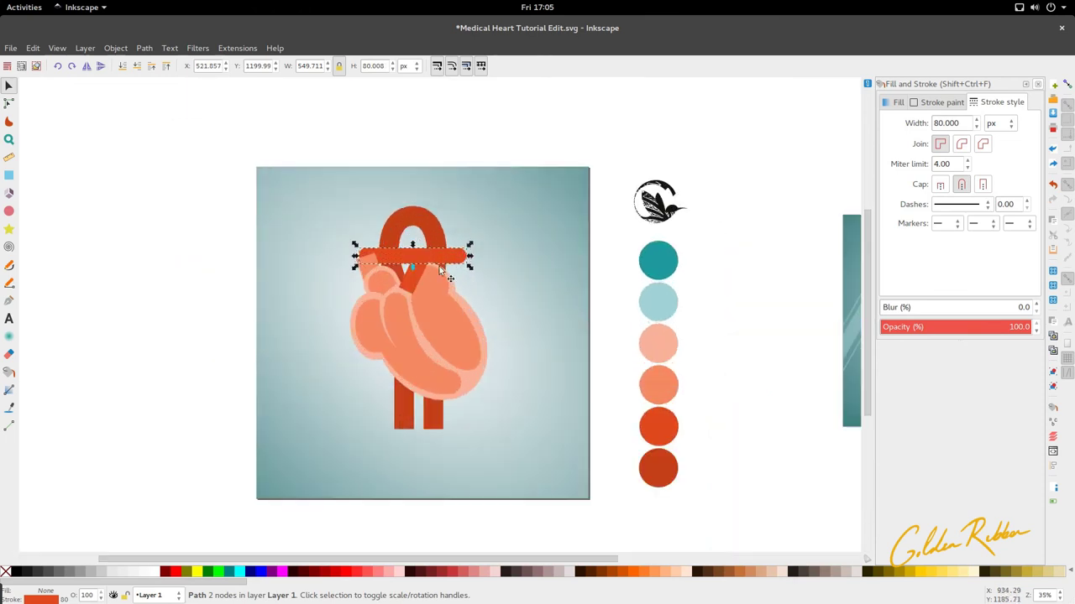
# Step: Set the thick arch's stroke width to 120 px
pyautogui.doubleClick(405, 232)
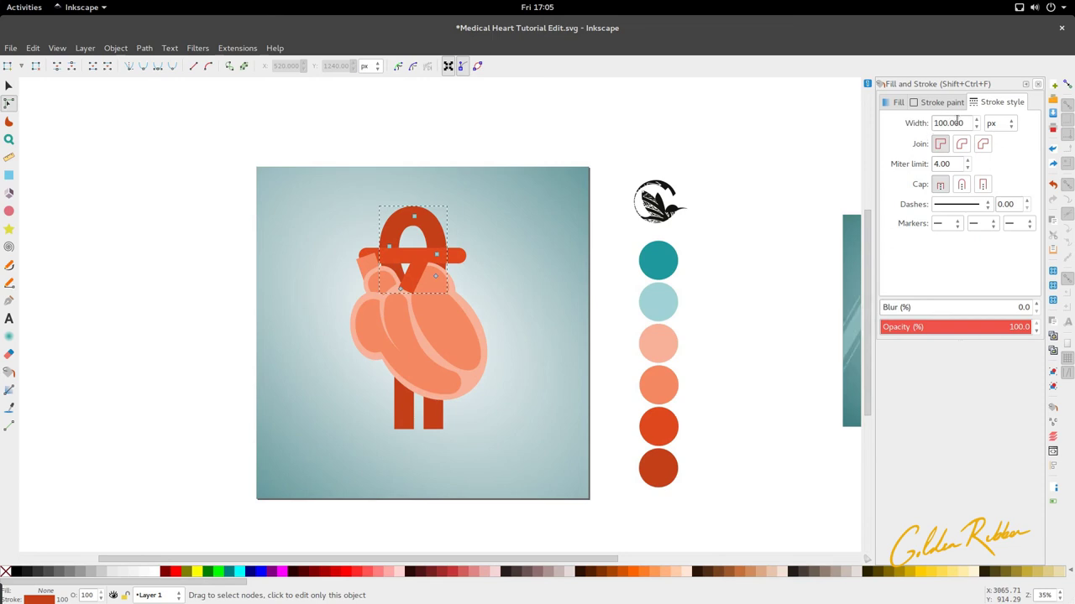
pyautogui.moveTo(966, 123); pyautogui.dragTo(867, 124)
pyautogui.write('120')
pyautogui.press('Return')
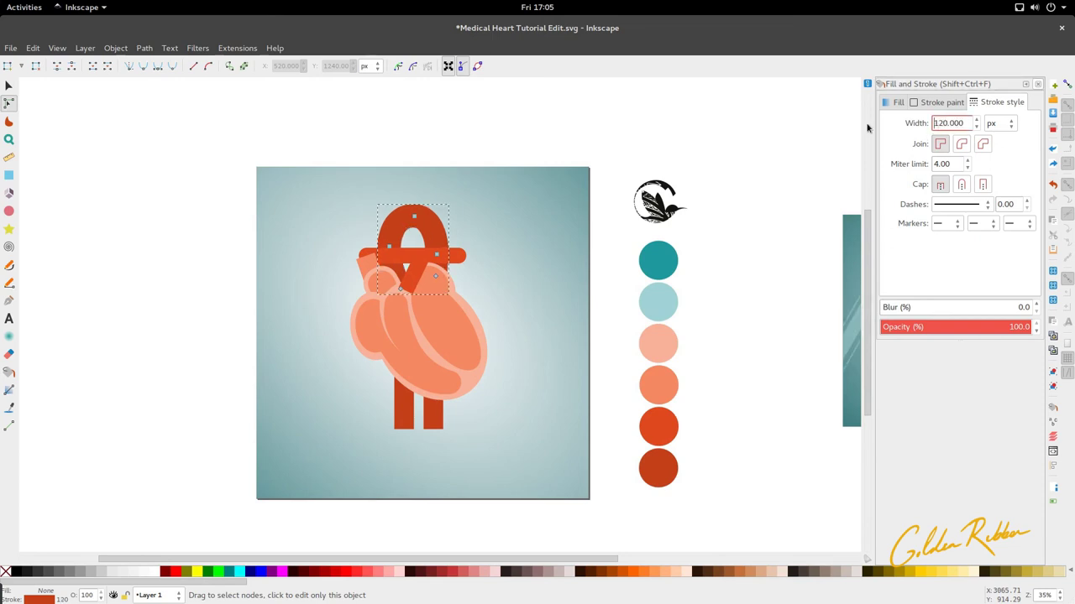
# Step: Nudge the left vertical vessel below the heart slightly right, toward the right vertical vessel
pyautogui.press('s')
pyautogui.keyDown('ctrl'); pyautogui.click(406, 414); pyautogui.keyUp('ctrl')
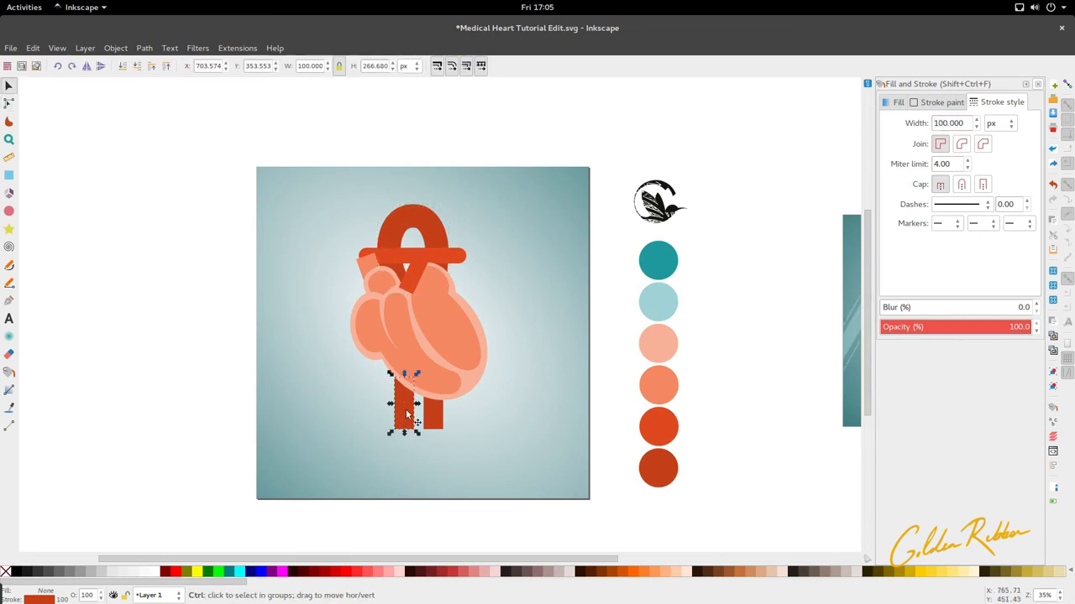
pyautogui.moveTo(404, 414); pyautogui.dragTo(407, 414)
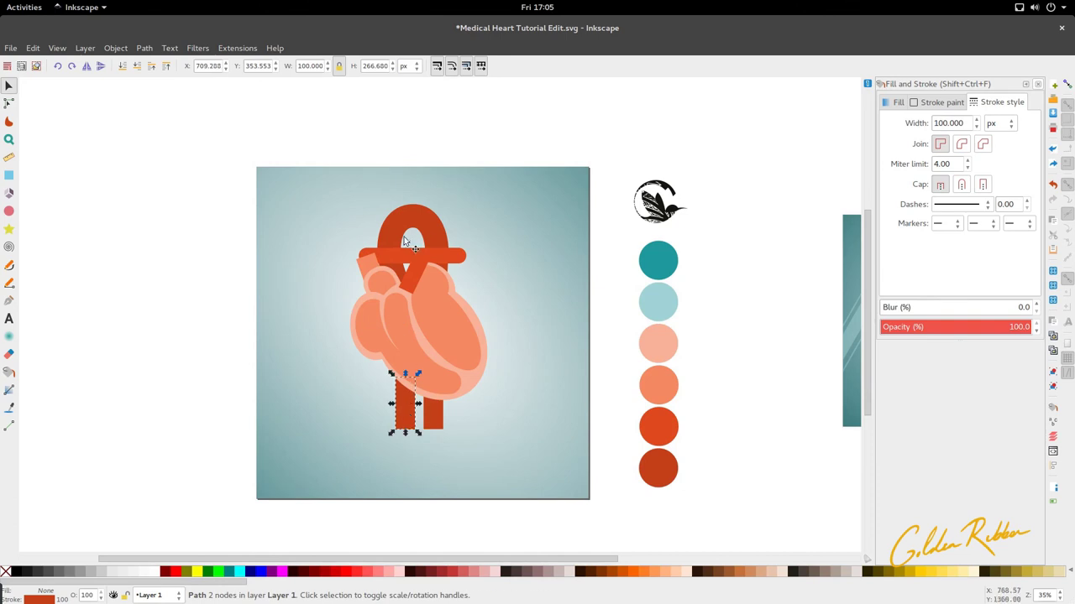
pyautogui.scroll(-2, 404, 252)
pyautogui.scroll(1, 404, 252)
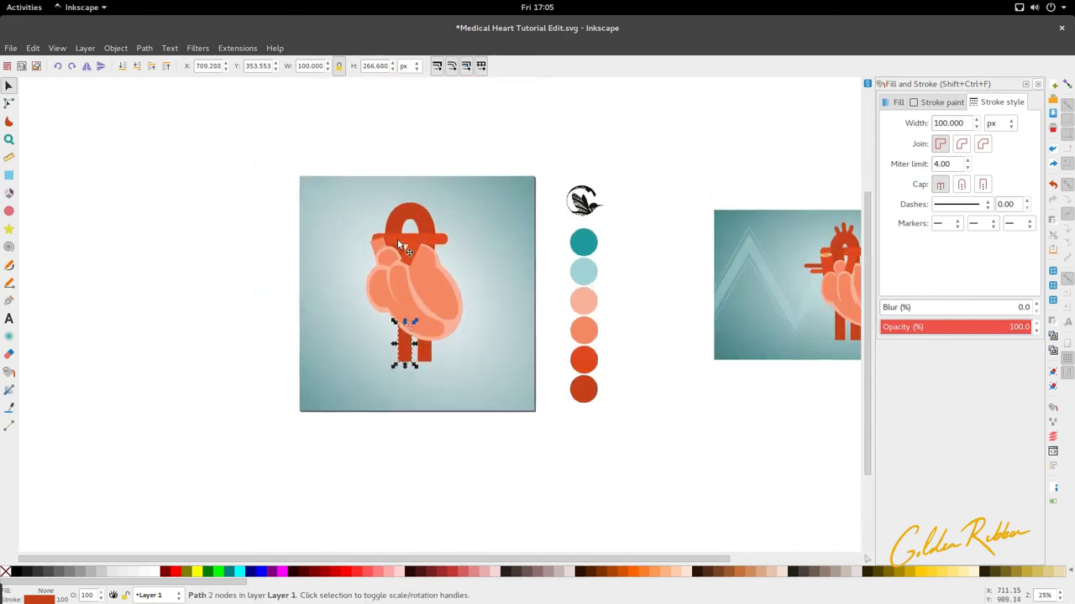
pyautogui.scroll(2, 396, 265)
# Step: Draw a straight horizontal line with the Bezier tool across the upper lobes, extending past both sides of the heart
pyautogui.keyDown('ctrl'); pyautogui.click(378, 220); pyautogui.keyUp('ctrl')
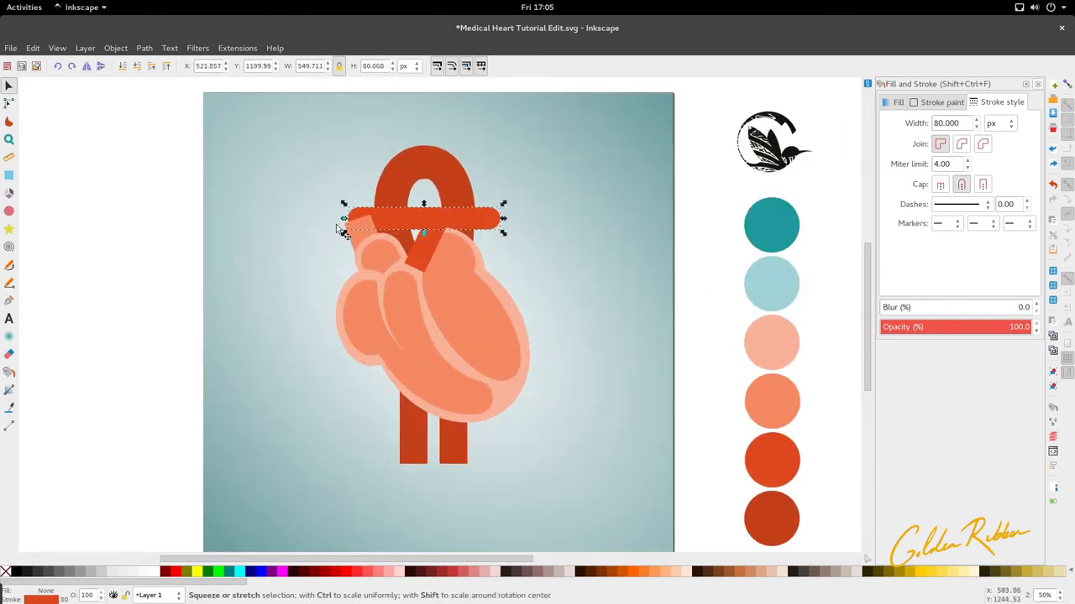
pyautogui.press('b')
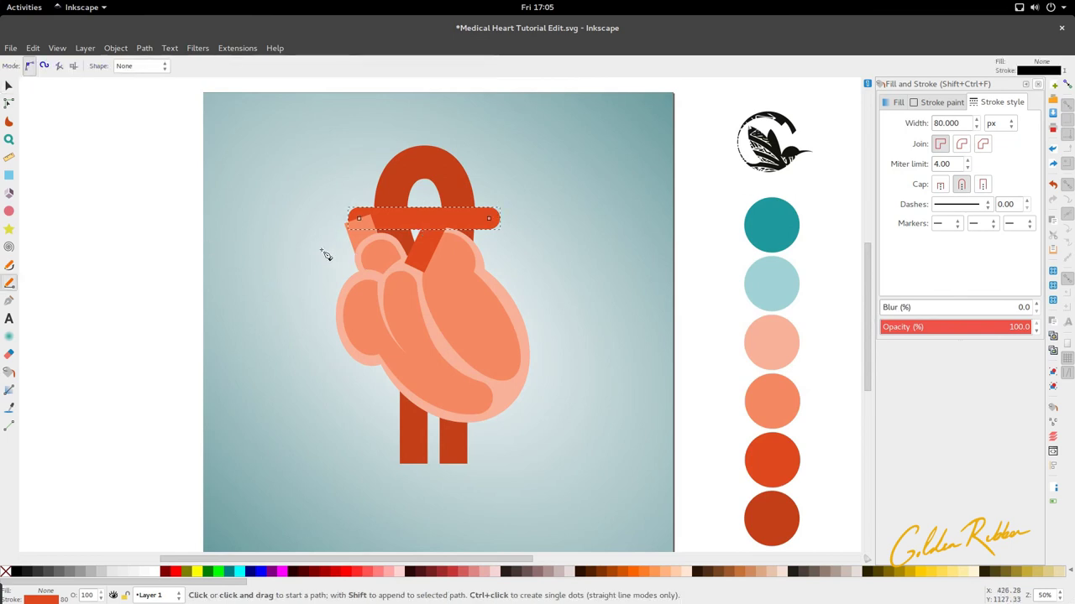
pyautogui.click(322, 250)
pyautogui.doubleClick(535, 252)
pyautogui.scroll(-3, 504, 313)
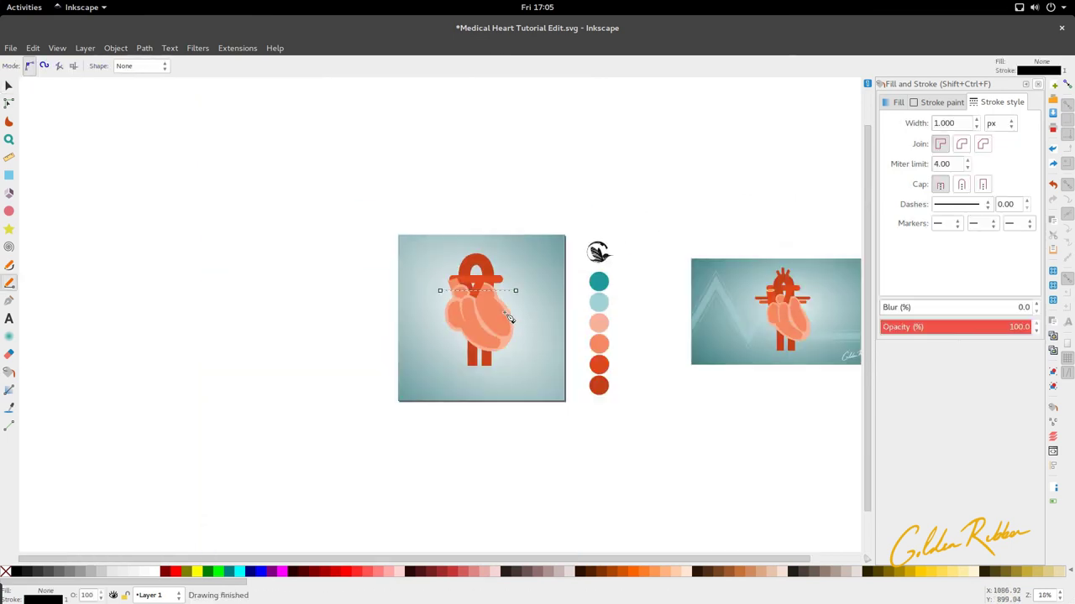
pyautogui.scroll(4, 505, 312)
# Step: Duplicate the horizontal line a short distance below the original and shorten the copy at both ends to about 654 px
pyautogui.press('s')
pyautogui.hotkey('ctrl', 'd')
pyautogui.moveTo(504, 243); pyautogui.dragTo(518, 261)
pyautogui.press('n')
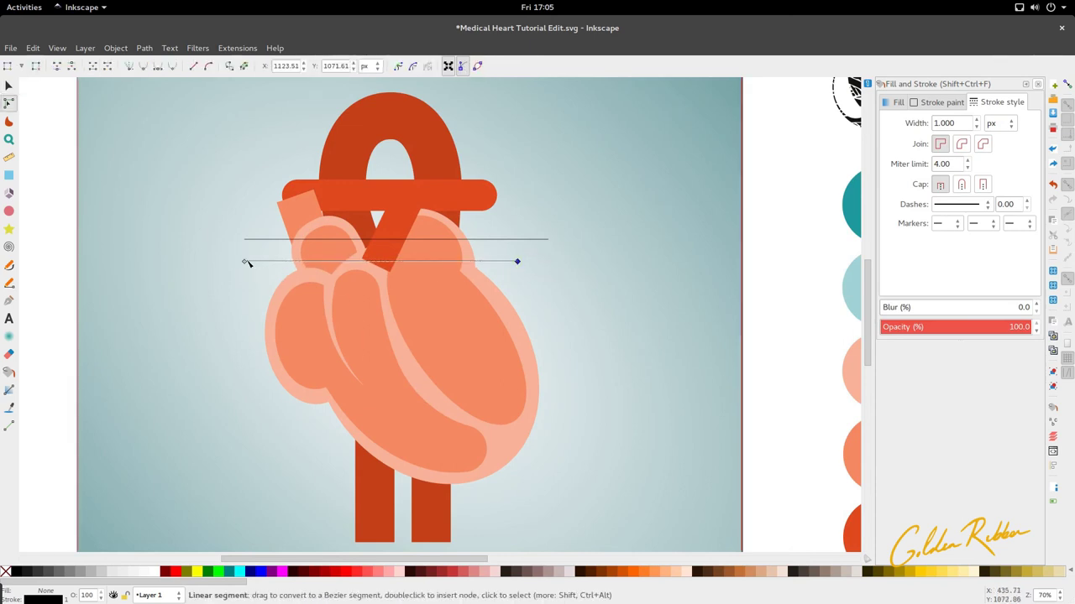
pyautogui.moveTo(245, 262); pyautogui.dragTo(262, 262)
# Step: Set the stroke width of both horizontal lines to 40 px
pyautogui.press('s')
pyautogui.keyDown('shift'); pyautogui.click(487, 240); pyautogui.keyUp('shift')
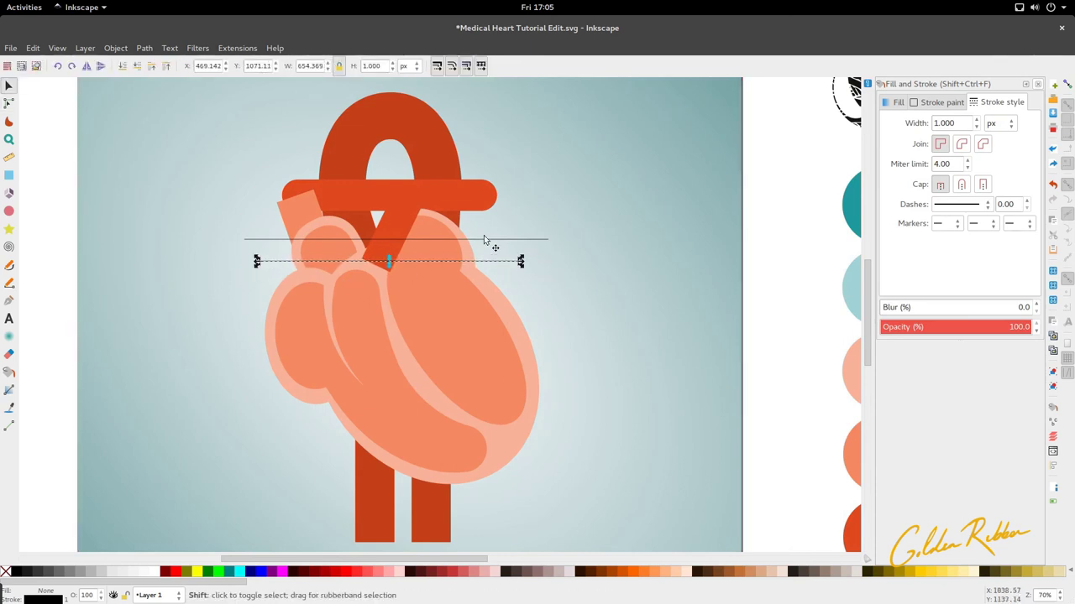
pyautogui.click(975, 120)
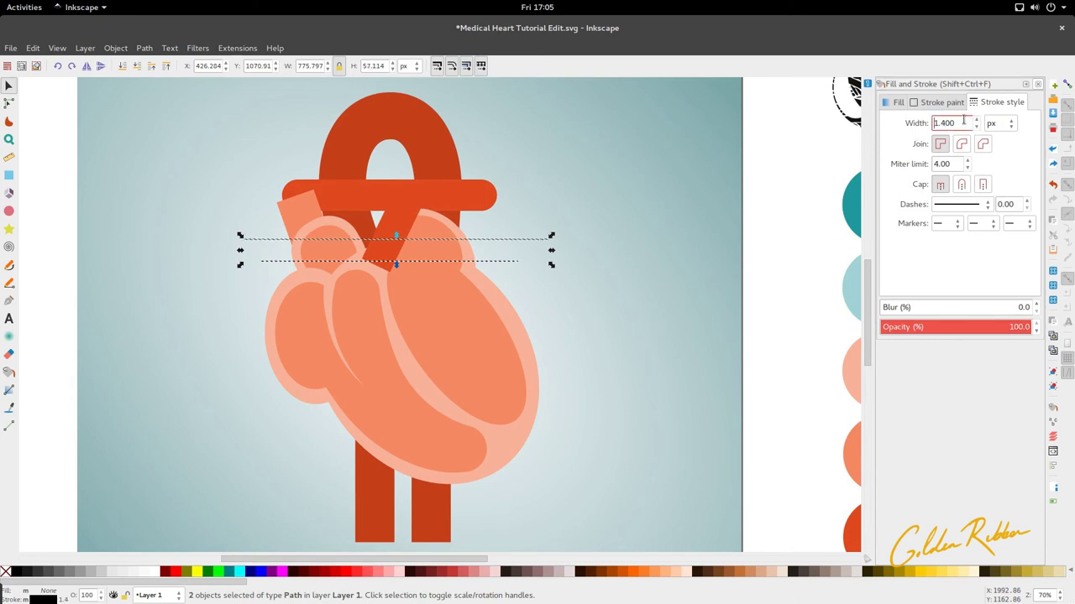
pyautogui.write('40')
pyautogui.press('Return')
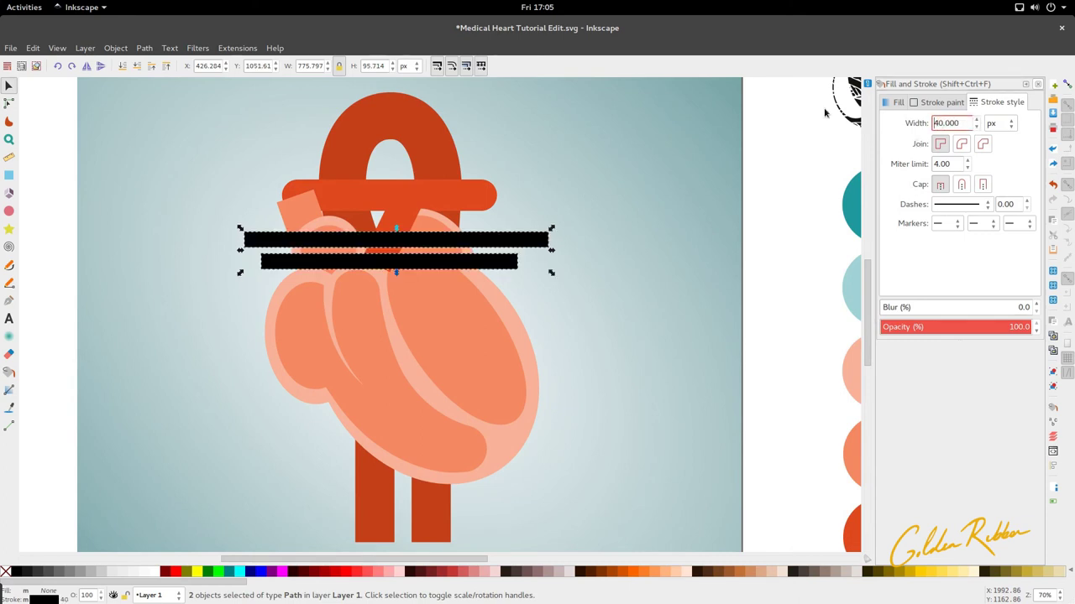
# Step: Give both horizontal lines round stroke caps
pyautogui.click(575, 278)
pyautogui.click(501, 263)
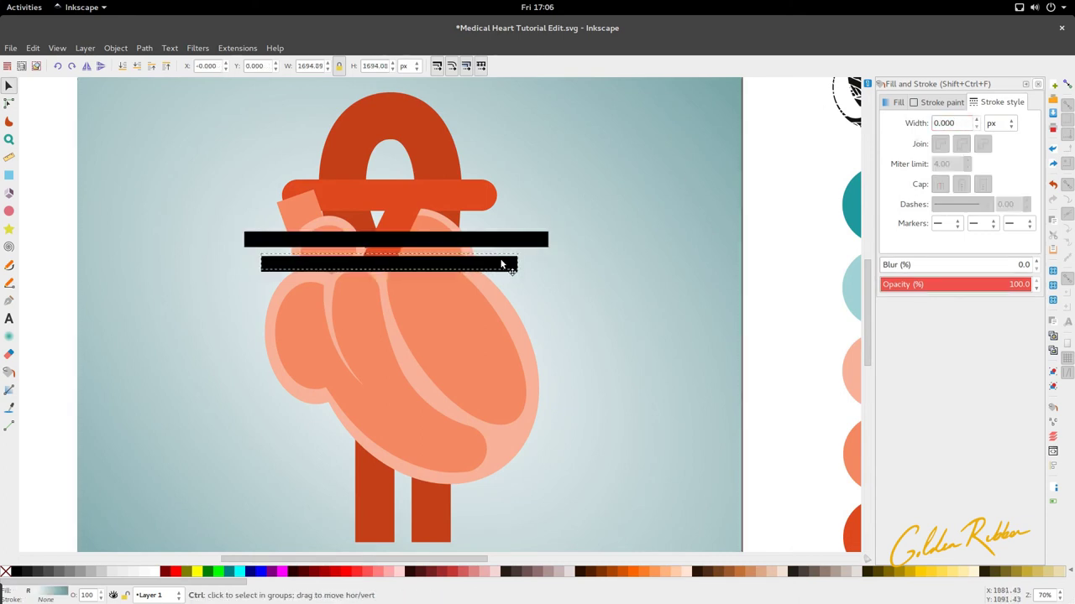
pyautogui.scroll(-3, 501, 262)
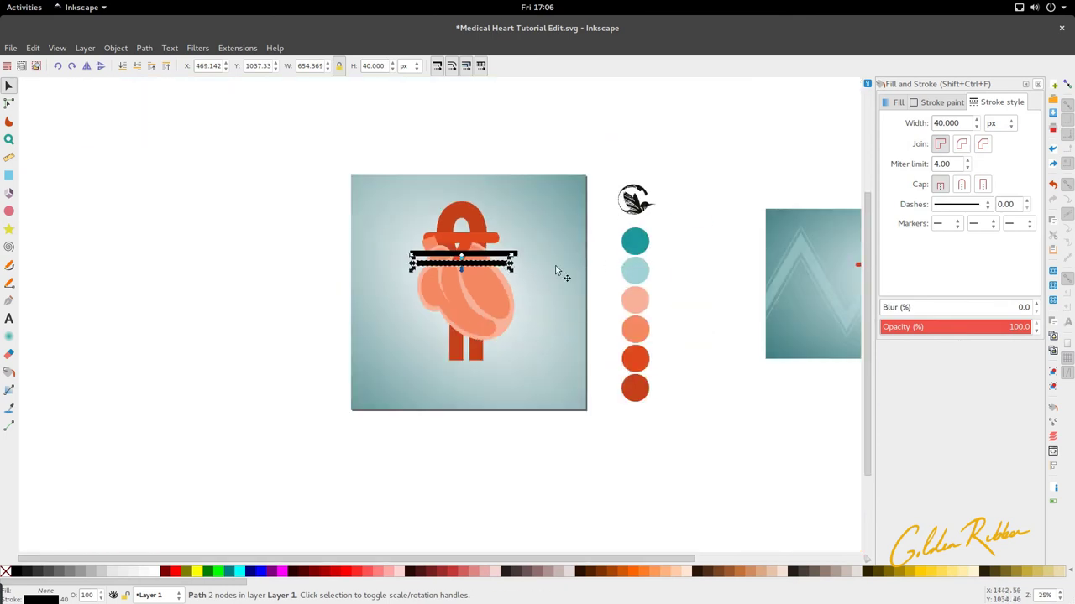
pyautogui.click(962, 185)
pyautogui.click(488, 254)
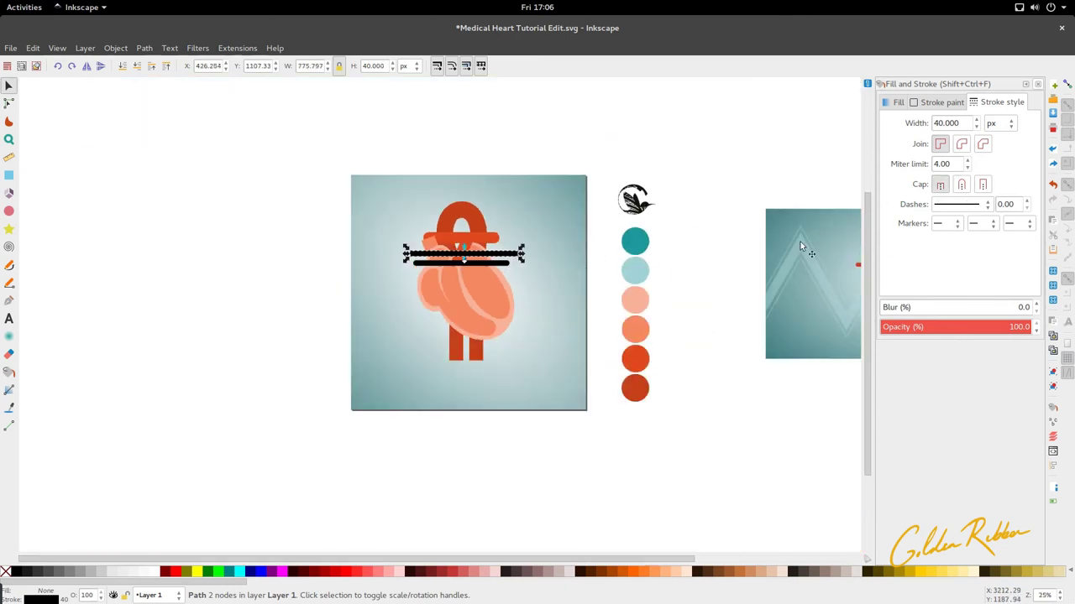
pyautogui.click(961, 184)
# Step: Colour the longer upper line with the palette's darkest red (#c7411c), following the reference artwork
pyautogui.hscroll(3, 800, 283)
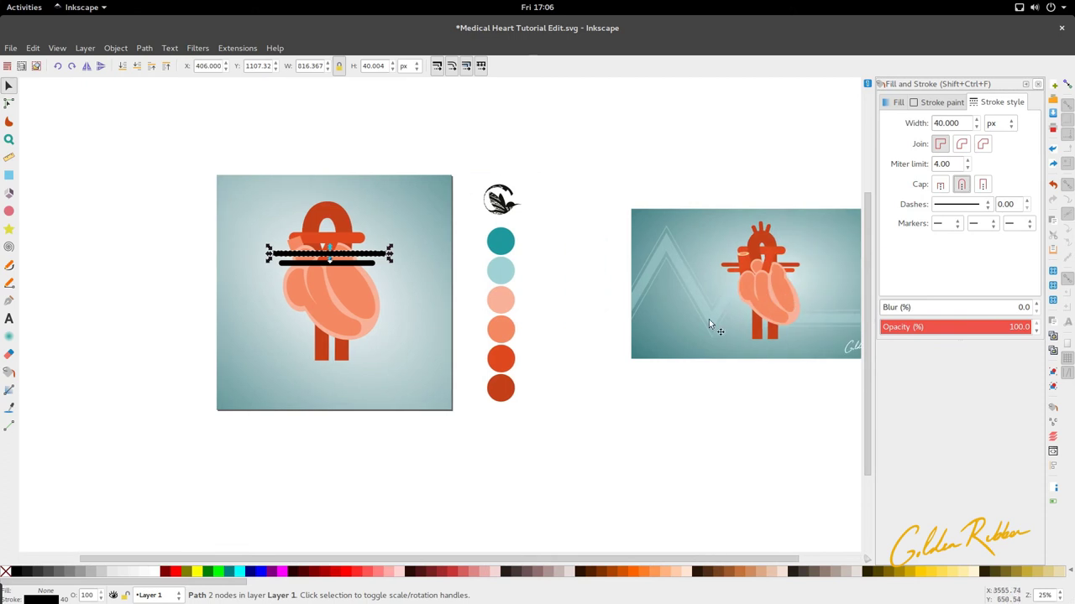
pyautogui.hscroll(-4, 709, 319)
pyautogui.keyDown('ctrl'); pyautogui.scroll(3, 627, 273); pyautogui.keyUp('ctrl')
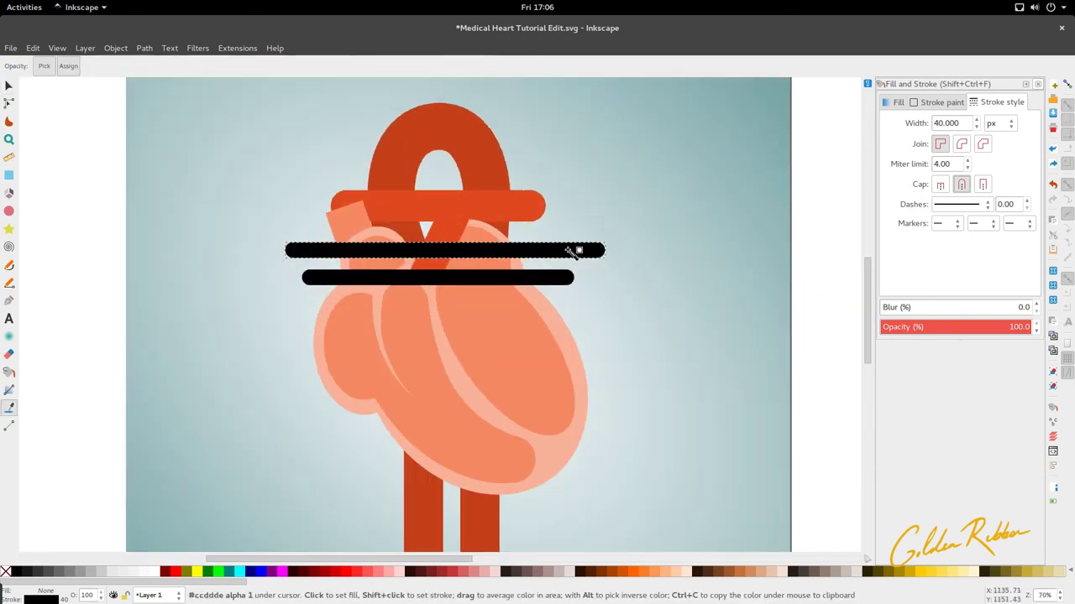
pyautogui.keyDown('ctrl'); pyautogui.scroll(-2, 576, 281); pyautogui.keyUp('ctrl')
pyautogui.hscroll(3, 587, 336)
pyautogui.press('d')
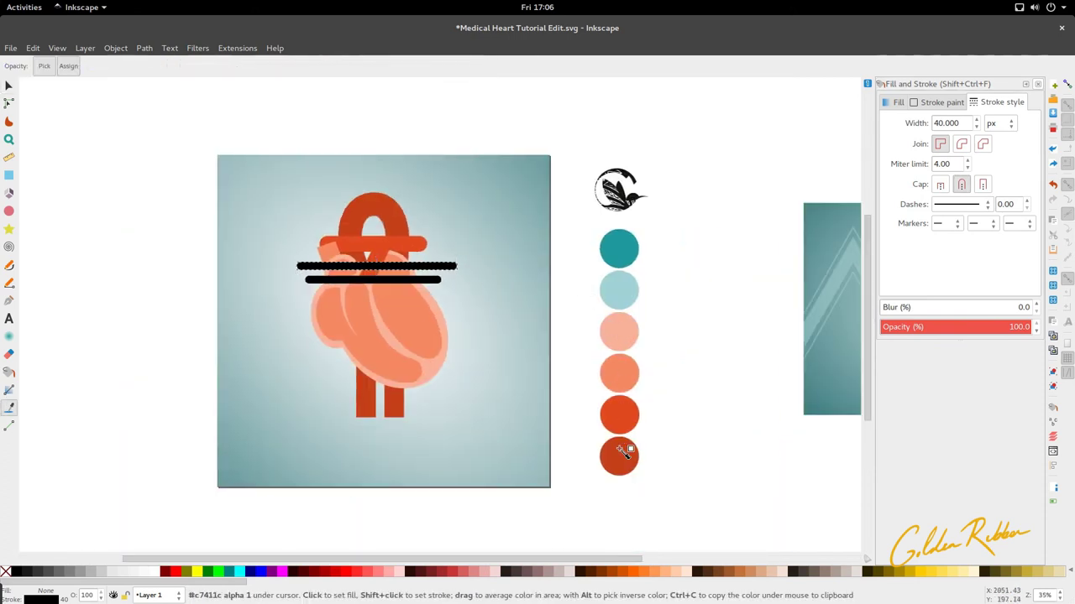
pyautogui.click(619, 453)
pyautogui.keyDown('shift'); pyautogui.click(621, 452); pyautogui.keyUp('shift')
pyautogui.press('space')
# Step: Colour the shorter lower line's stroke with the palette's brighter red-orange (#e14a1f)
pyautogui.click(435, 284)
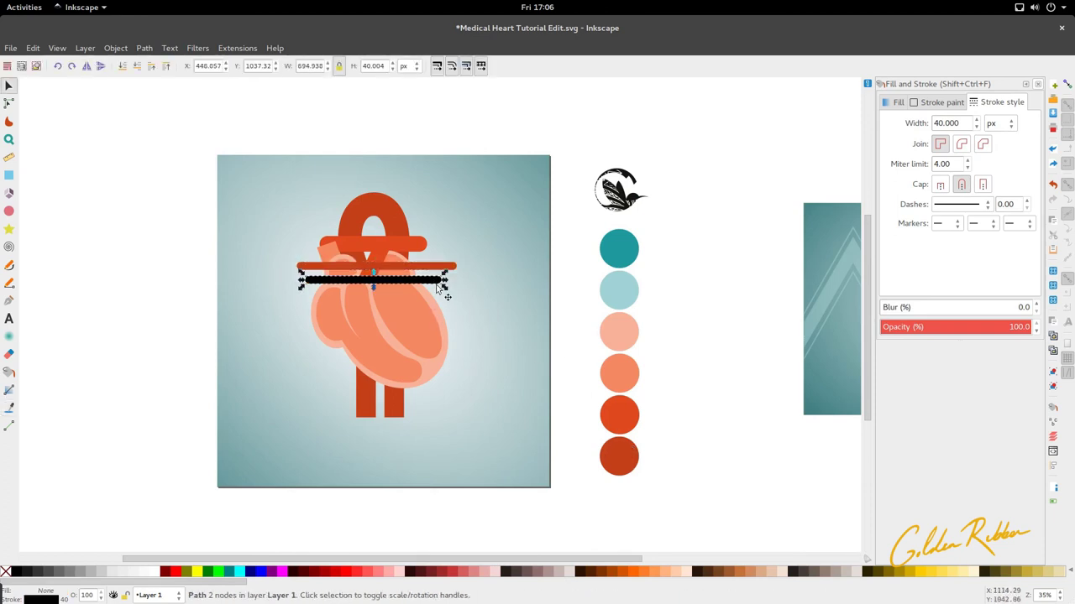
pyautogui.keyDown('shift'); pyautogui.click(620, 452); pyautogui.keyUp('shift')
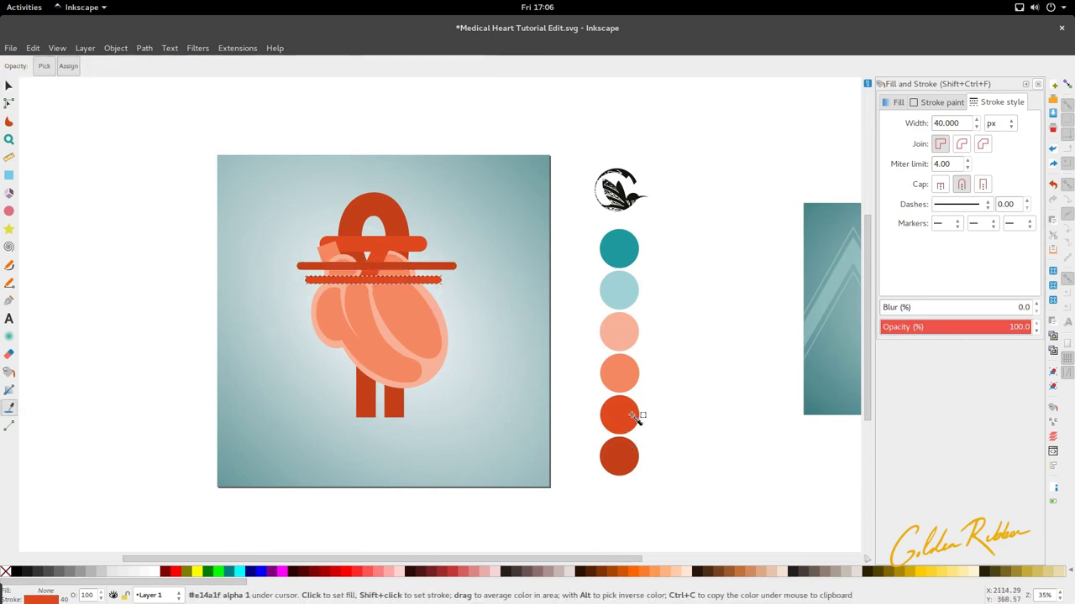
pyautogui.press('space')
pyautogui.click(529, 351)
# Step: Restack both thin horizontal vessels behind the heart lobes and larger vessels, just above the background
pyautogui.keyDown('ctrl'); pyautogui.scroll(2, 405, 240); pyautogui.keyUp('ctrl')
pyautogui.click(419, 275)
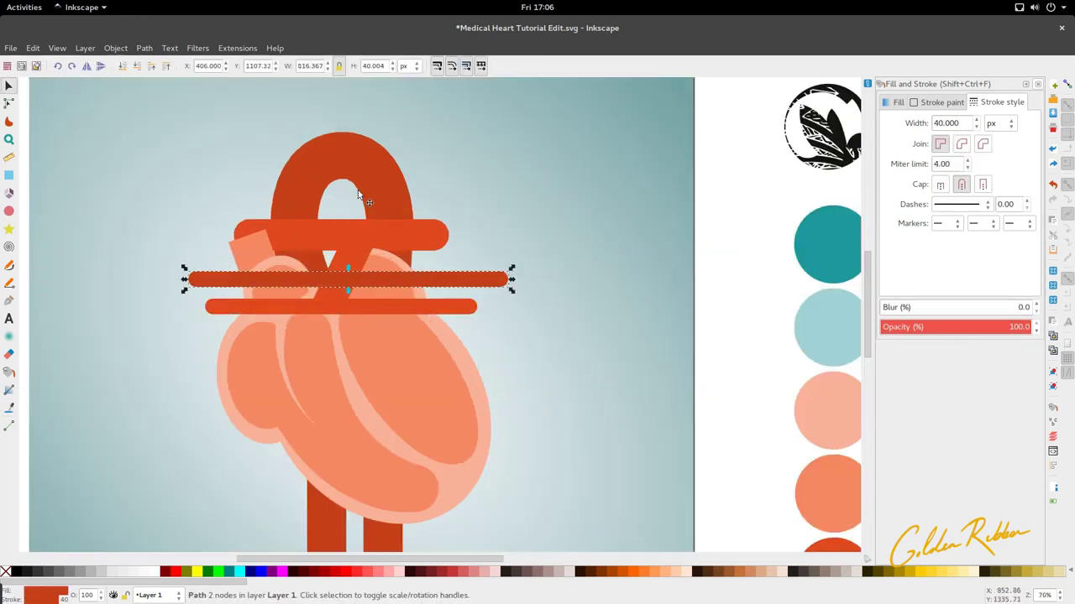
pyautogui.click(121, 67)
pyautogui.click(152, 67)
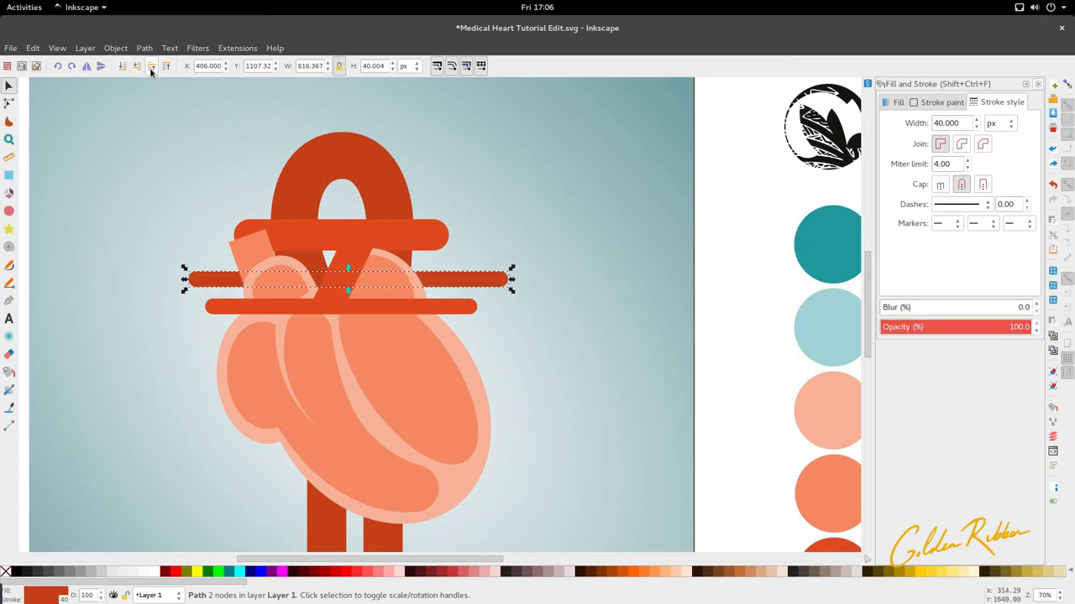
pyautogui.click(279, 306)
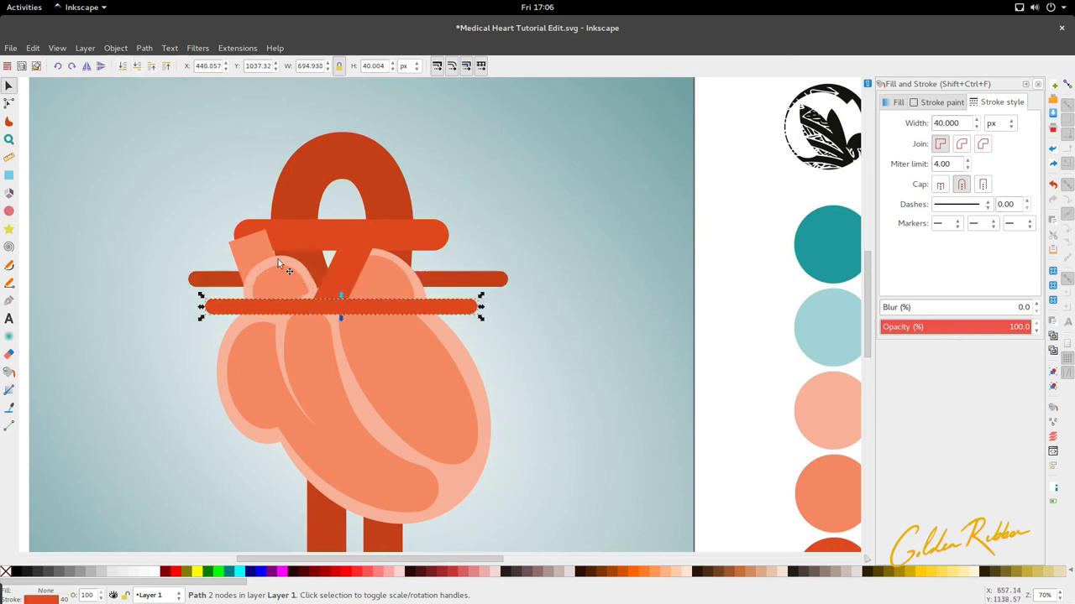
pyautogui.click(122, 67)
pyautogui.click(151, 67)
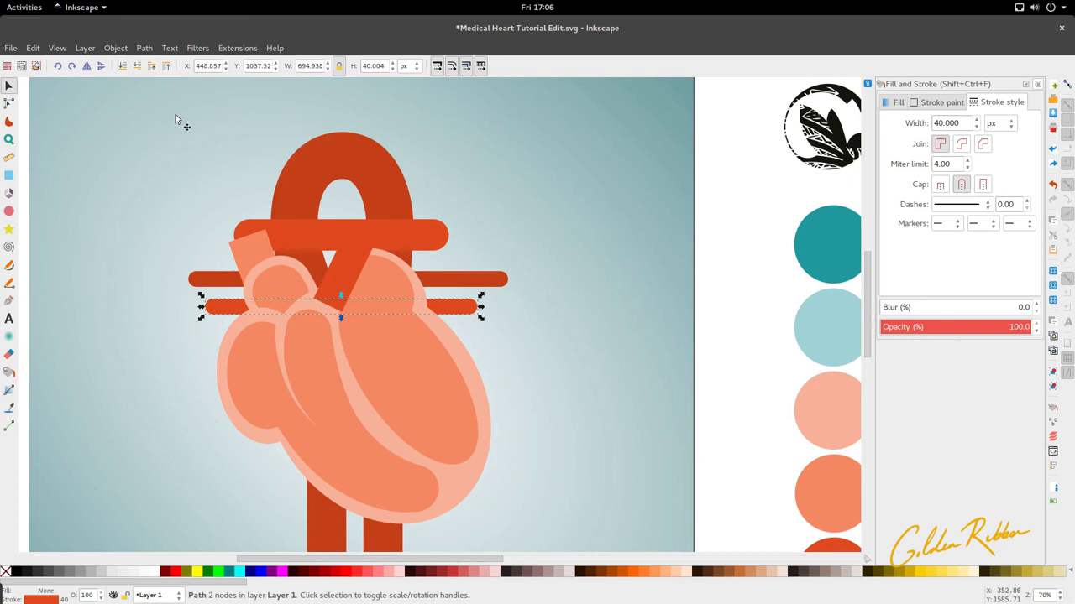
pyautogui.click(189, 245)
# Step: Nudge the light orange vessel stub above the small upper-left lobe slightly right and down, checking against the reference artwork
pyautogui.keyDown('ctrl'); pyautogui.scroll(-2, 412, 299); pyautogui.keyUp('ctrl')
pyautogui.scroll(1, 411, 297)
pyautogui.scroll(-2, 411, 297)
pyautogui.keyDown('ctrl'); pyautogui.scroll(-2, 412, 297); pyautogui.keyUp('ctrl')
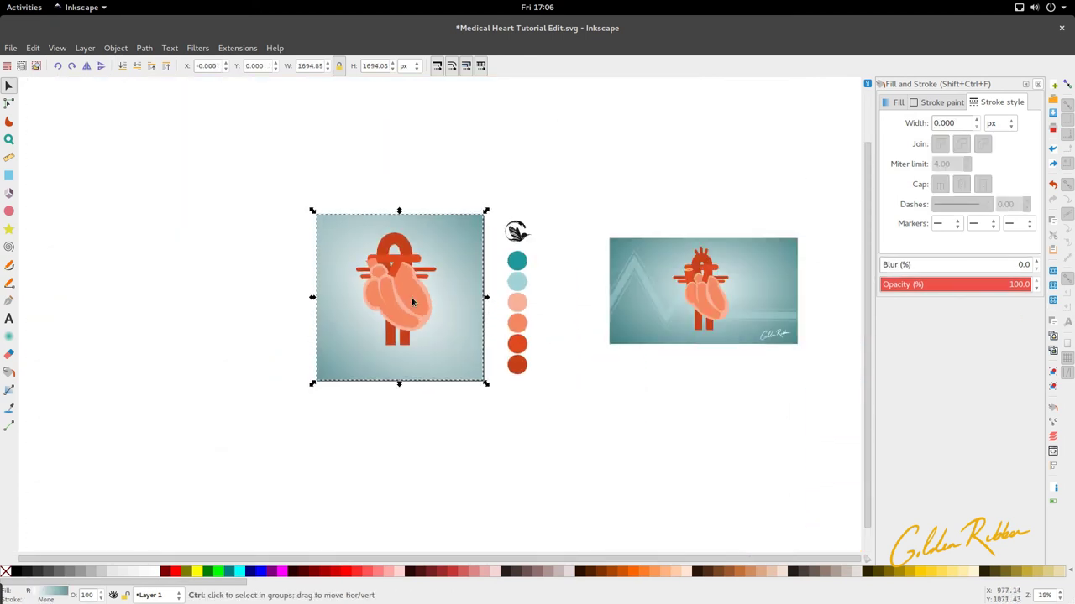
pyautogui.keyDown('ctrl'); pyautogui.scroll(2, 412, 297); pyautogui.keyUp('ctrl')
pyautogui.scroll(1, 374, 261)
pyautogui.keyDown('ctrl'); pyautogui.scroll(3, 376, 265); pyautogui.keyUp('ctrl')
pyautogui.keyDown('shift'); pyautogui.scroll(3, 377, 278); pyautogui.keyUp('shift')
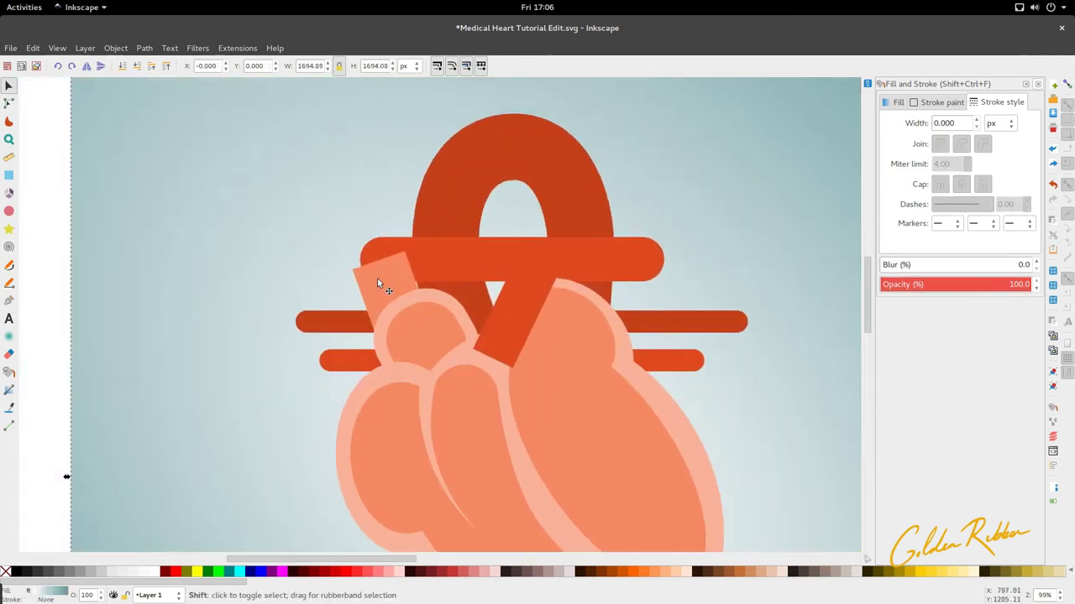
pyautogui.click(375, 279)
pyautogui.click(394, 272)
pyautogui.moveTo(394, 272); pyautogui.dragTo(400, 277)
pyautogui.hscroll(1, 398, 272)
pyautogui.keyDown('ctrl'); pyautogui.scroll(-3, 402, 280); pyautogui.keyUp('ctrl')
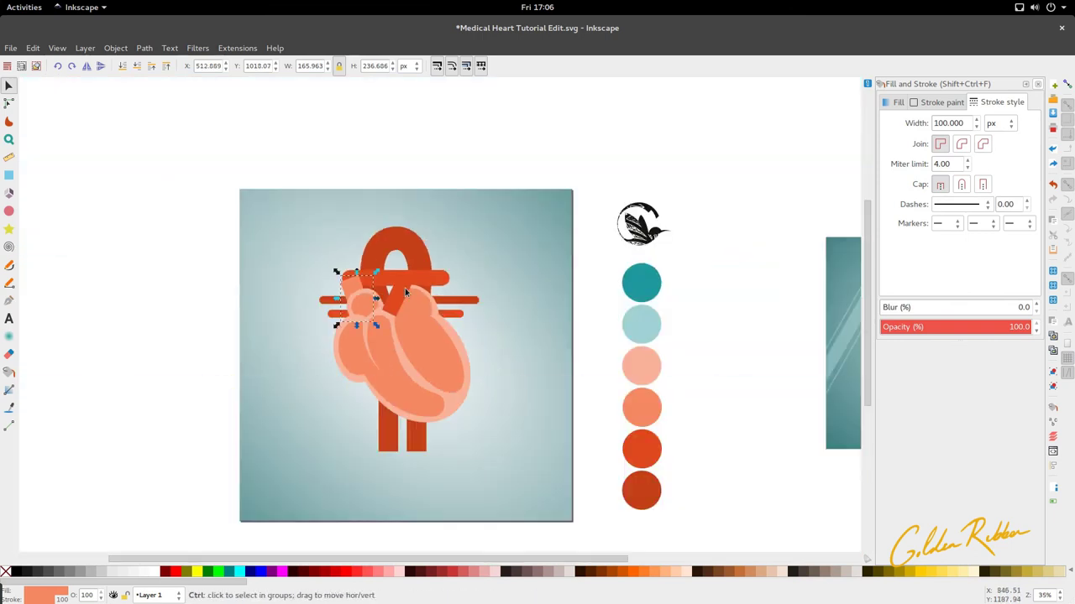
pyautogui.keyDown('ctrl'); pyautogui.scroll(-2, 404, 310); pyautogui.keyUp('ctrl')
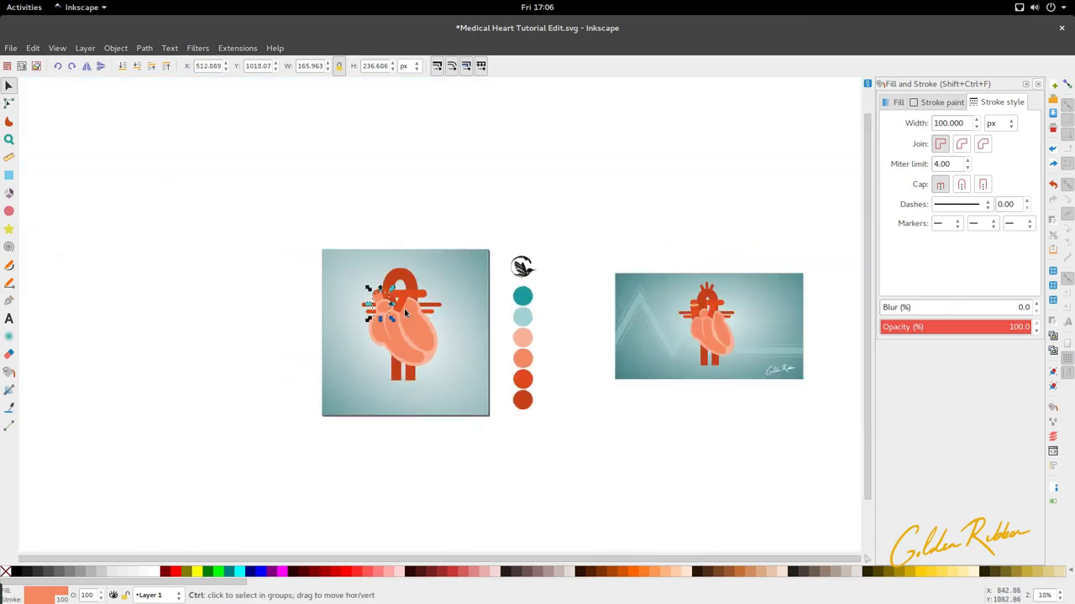
# Step: Shift the lower end node of the diagonal red vessel horizontally left by about 8 px
pyautogui.keyDown('ctrl'); pyautogui.scroll(6, 404, 310); pyautogui.keyUp('ctrl')
pyautogui.click(328, 331)
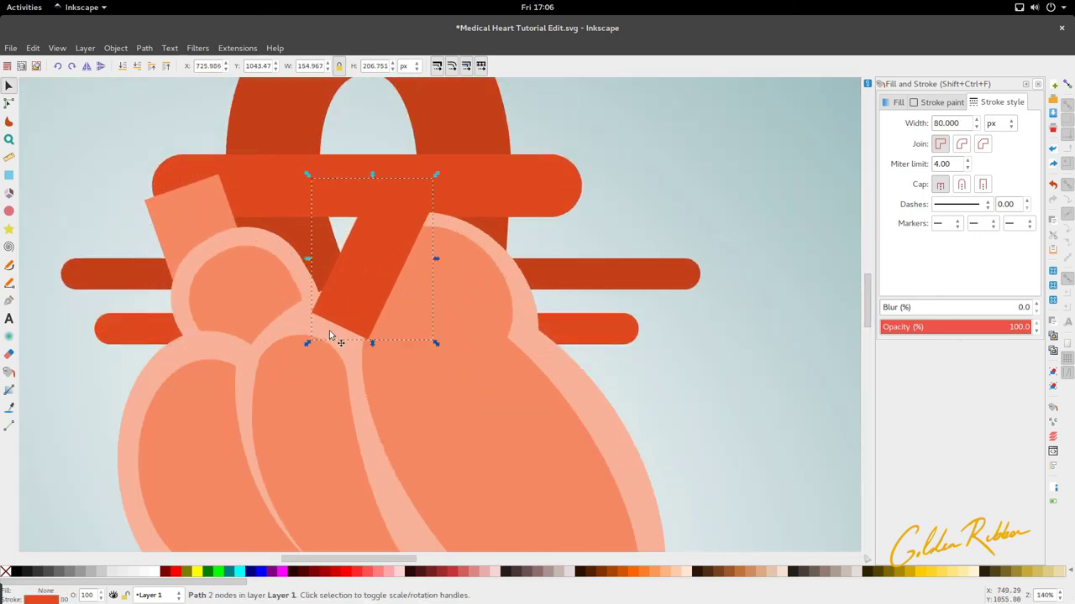
pyautogui.click(303, 327)
pyautogui.click(323, 323)
pyautogui.press('n')
pyautogui.moveTo(342, 329); pyautogui.dragTo(333, 328)
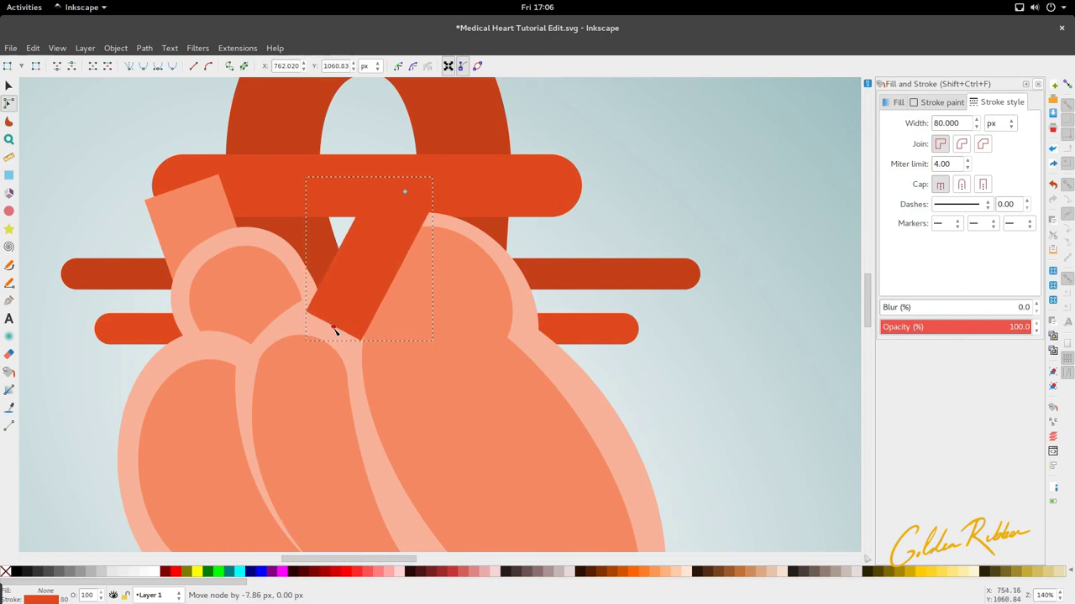
# Step: Draw a closed Bezier shape with an arched upper edge over the diagonal vessel's square lower end
pyautogui.scroll(2, 324, 329)
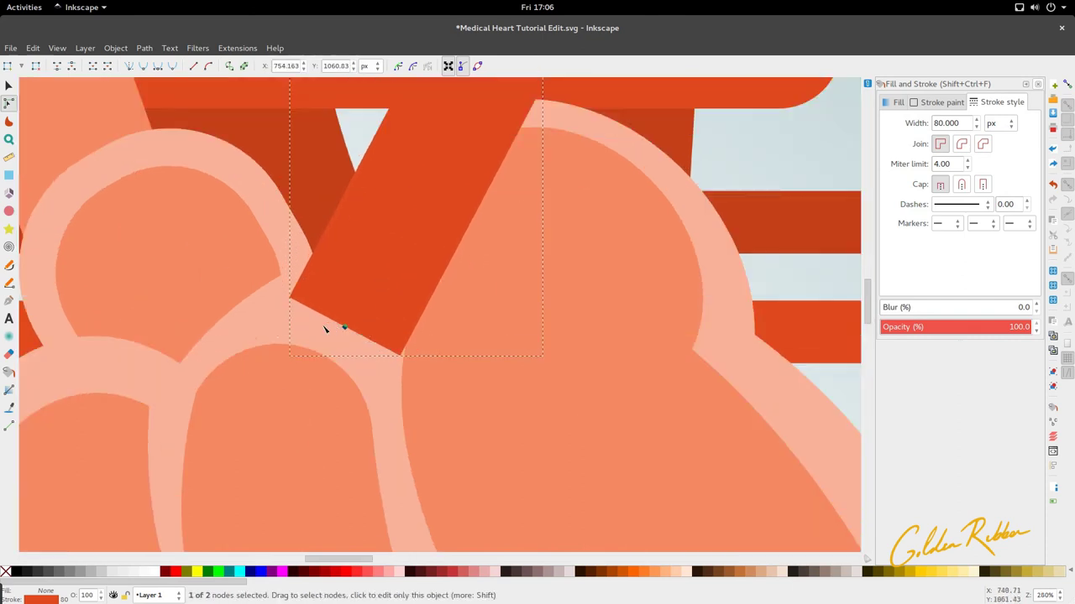
pyautogui.press('p')
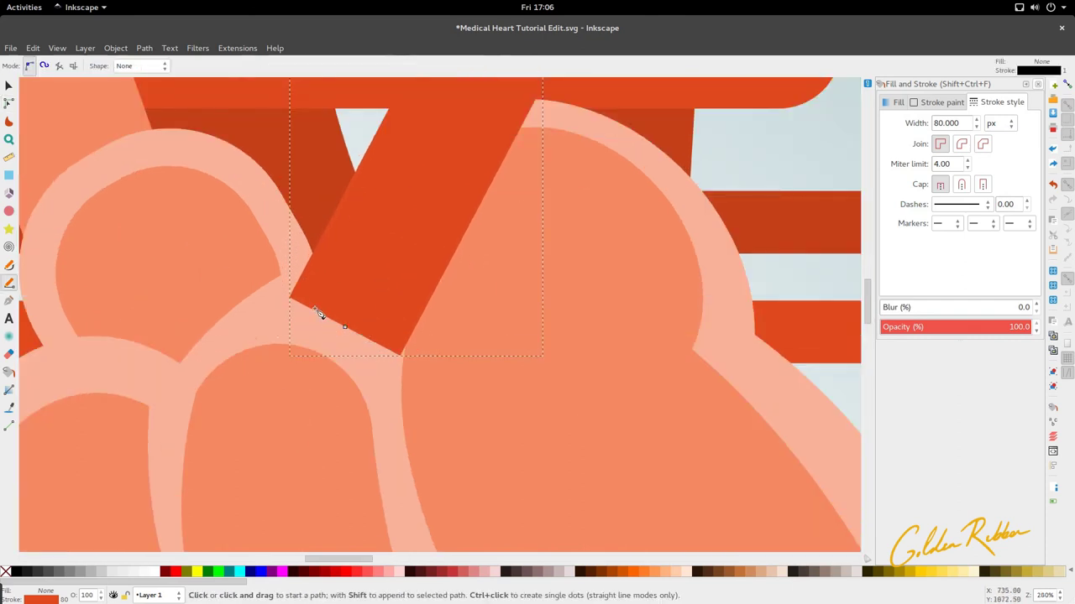
pyautogui.click(257, 318)
pyautogui.moveTo(289, 299); pyautogui.dragTo(319, 298)
pyautogui.moveTo(374, 319); pyautogui.dragTo(406, 338)
pyautogui.click(401, 372)
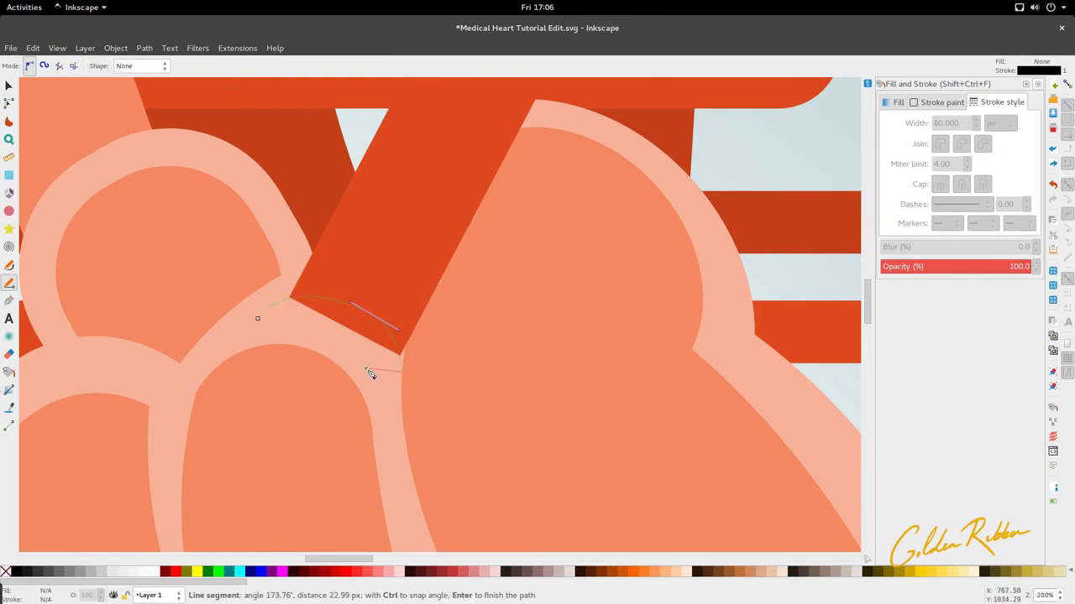
pyautogui.click(258, 318)
# Step: Adjust the cover shape's nodes and curve handles to smooth its arch over the vessel's lower end
pyautogui.press('n')
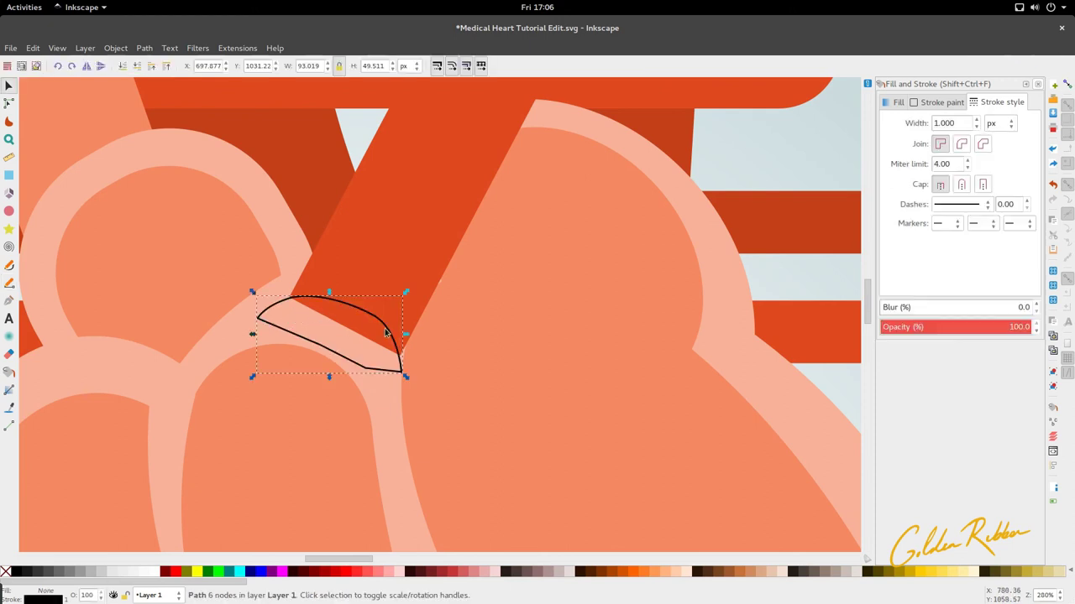
pyautogui.click(374, 318)
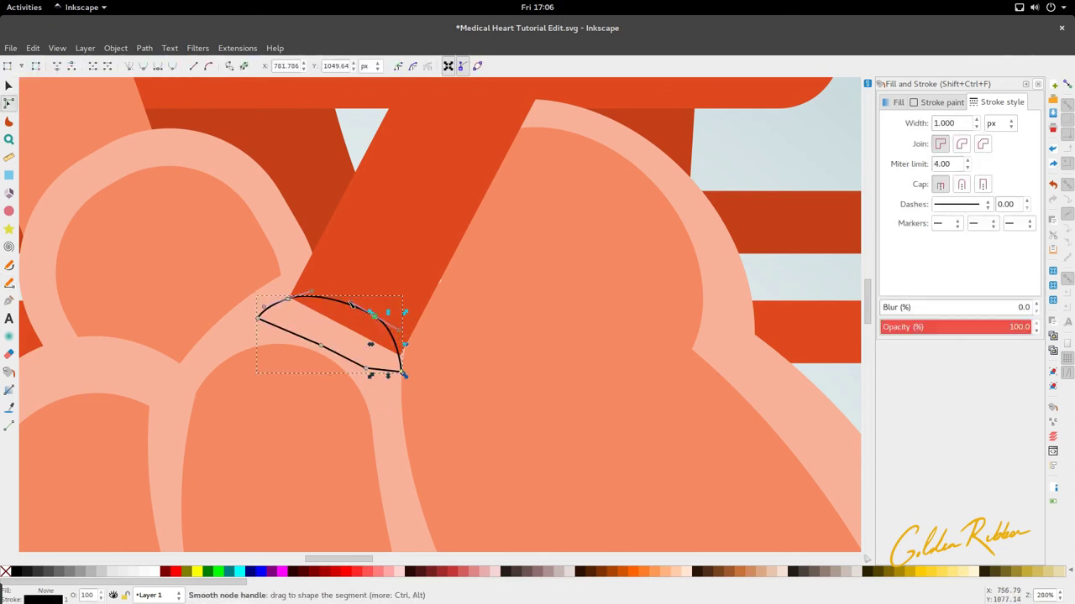
pyautogui.moveTo(353, 306); pyautogui.dragTo(344, 293)
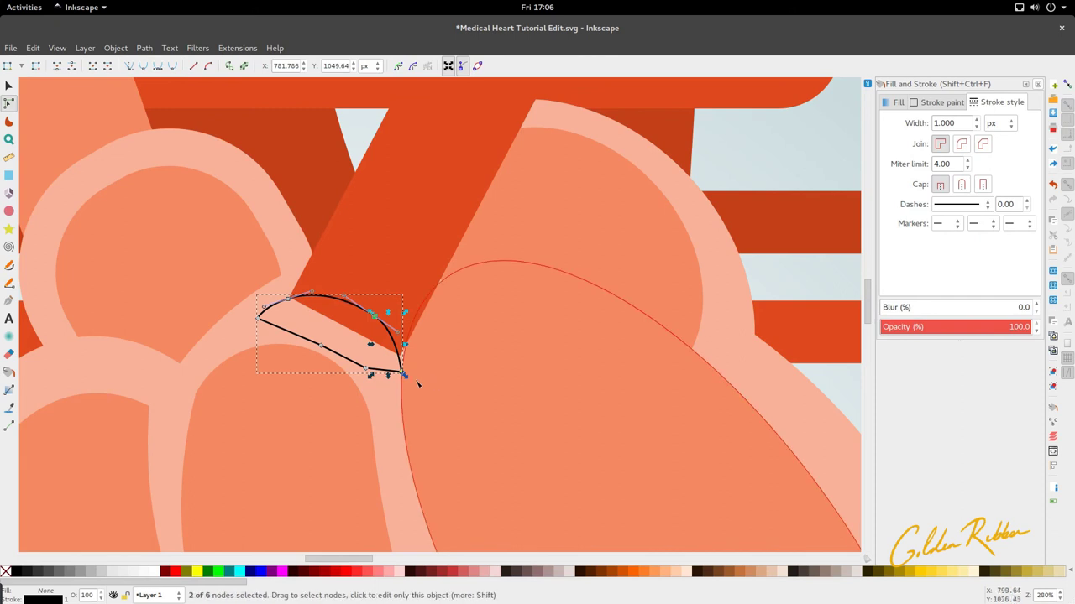
pyautogui.moveTo(401, 372); pyautogui.dragTo(401, 369)
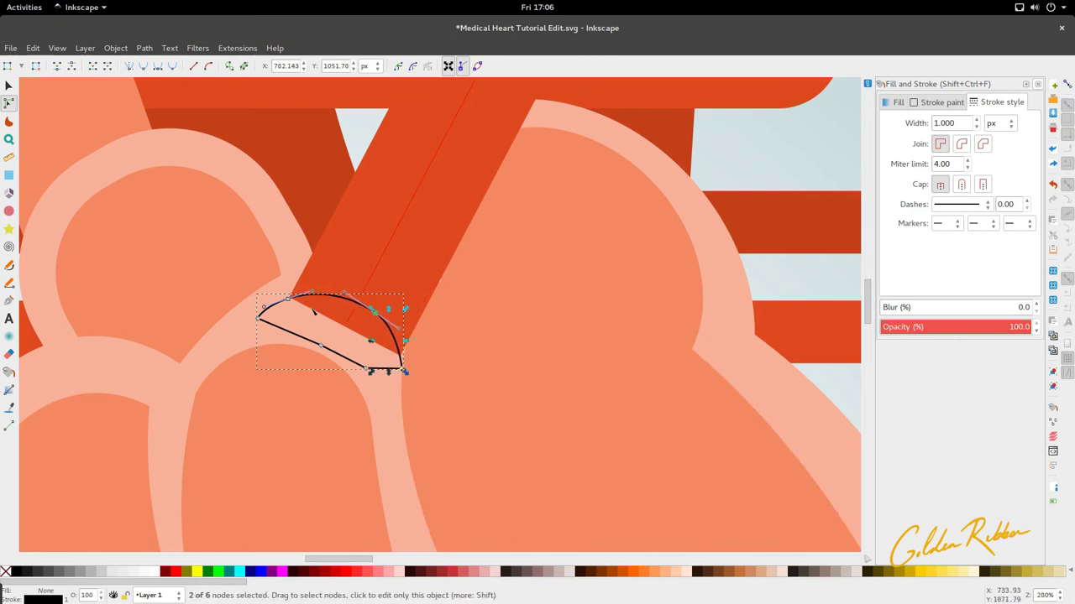
pyautogui.moveTo(288, 299); pyautogui.dragTo(290, 304)
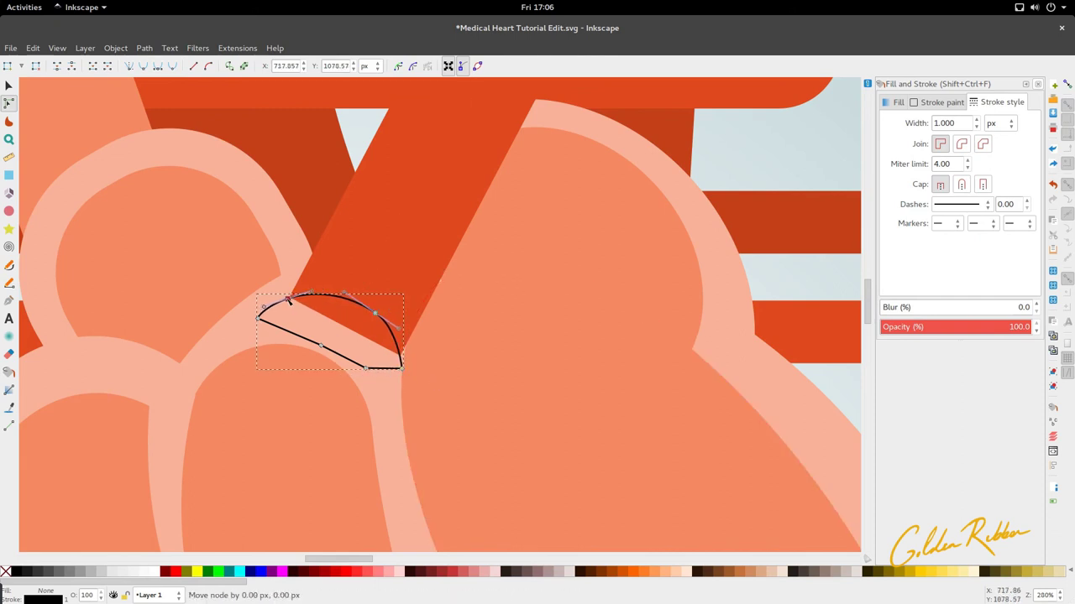
# Step: Fill the cover shape with the light pink of the lobe outline and remove its stroke
pyautogui.scroll(-3, 365, 377)
pyautogui.press('d')
pyautogui.click(355, 390)
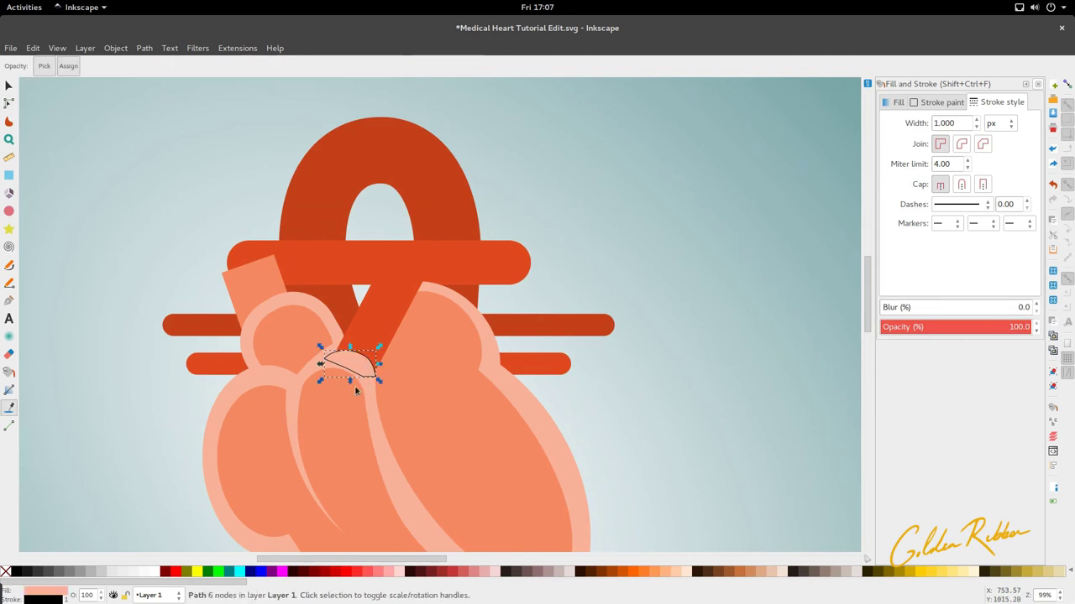
pyautogui.press('s')
pyautogui.click(285, 389)
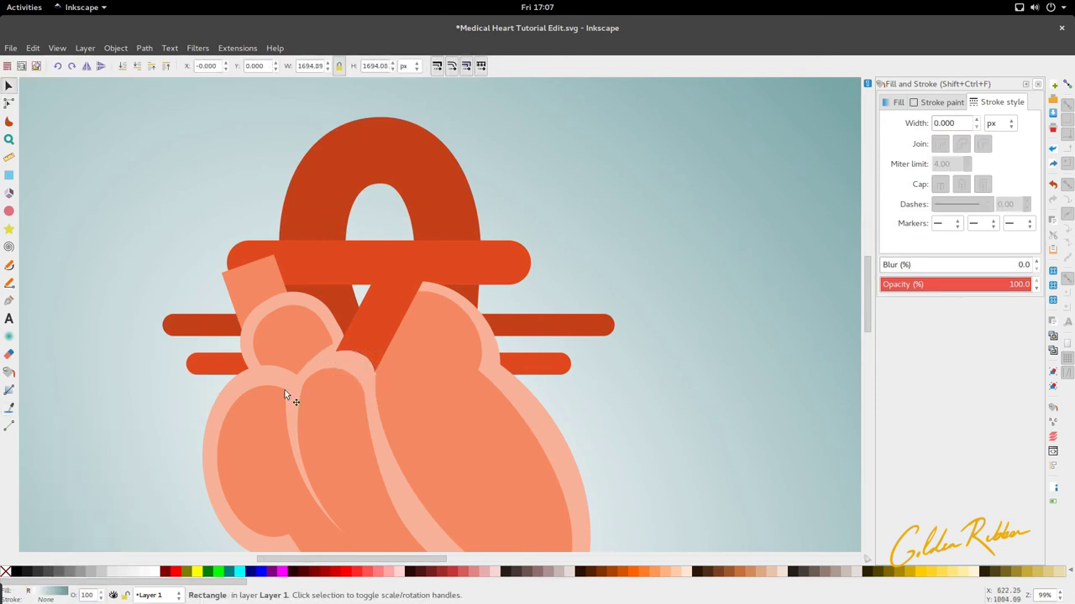
# Step: Refine the cover shape's arch by moving its right curve node slightly down and inward
pyautogui.scroll(-4, 324, 362)
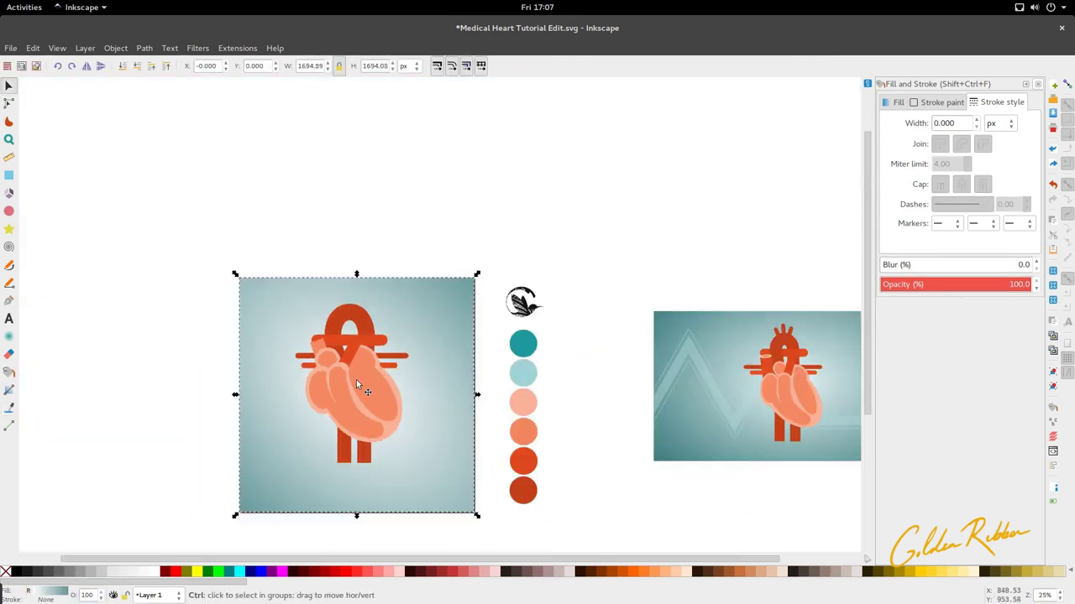
pyautogui.scroll(6, 355, 377)
pyautogui.press('n')
pyautogui.click(339, 346)
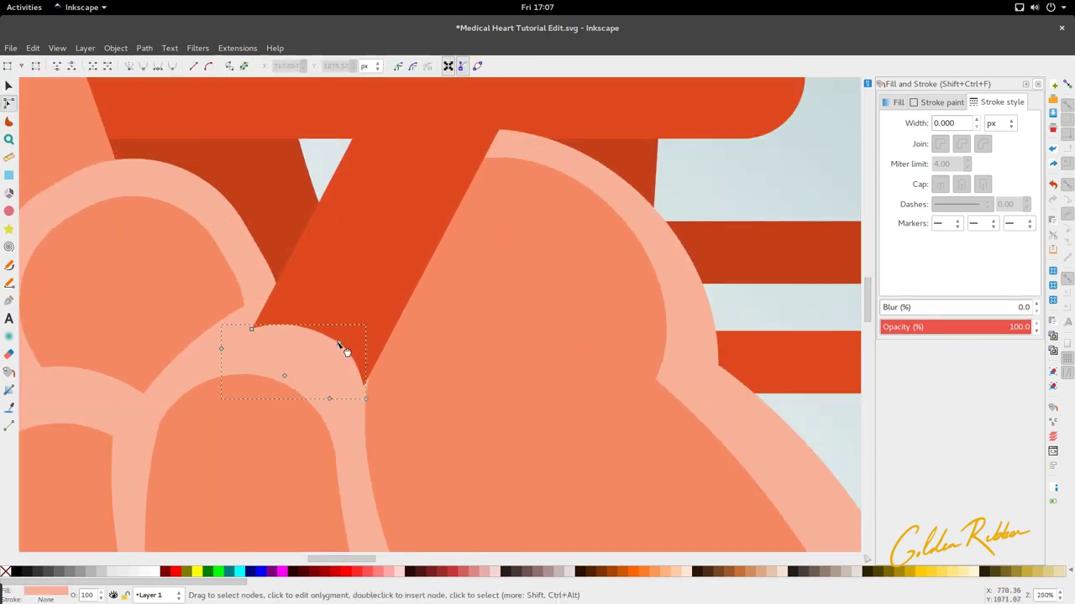
pyautogui.moveTo(337, 344); pyautogui.dragTo(335, 352)
pyautogui.press('s')
pyautogui.scroll(-4, 329, 368)
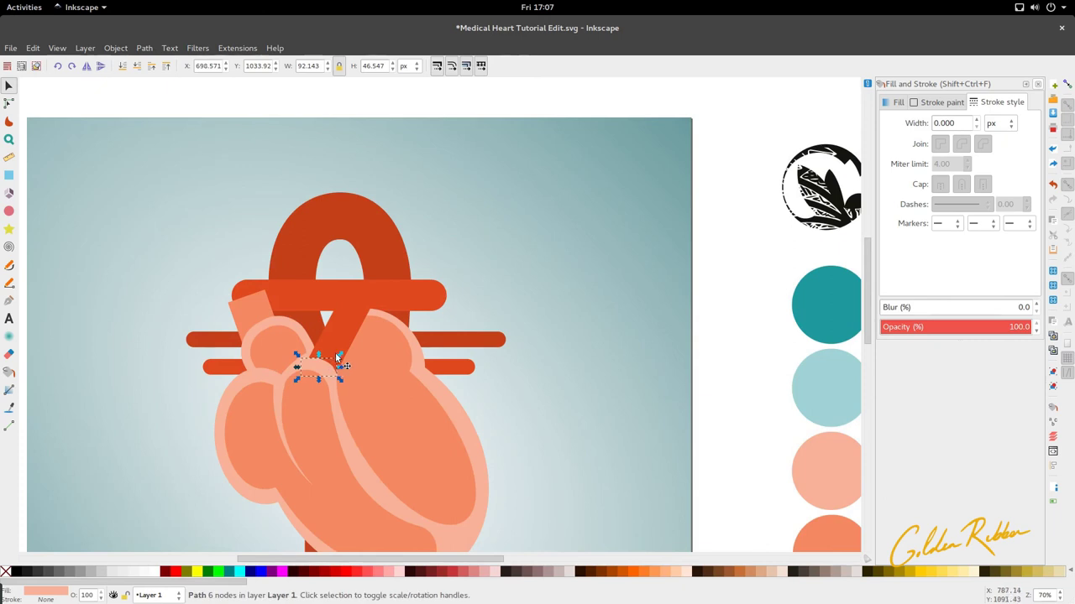
# Step: Move the light orange square vessel stub behind the small upper lobe slightly to the left, following the reference artwork
pyautogui.hscroll(-4, 365, 354)
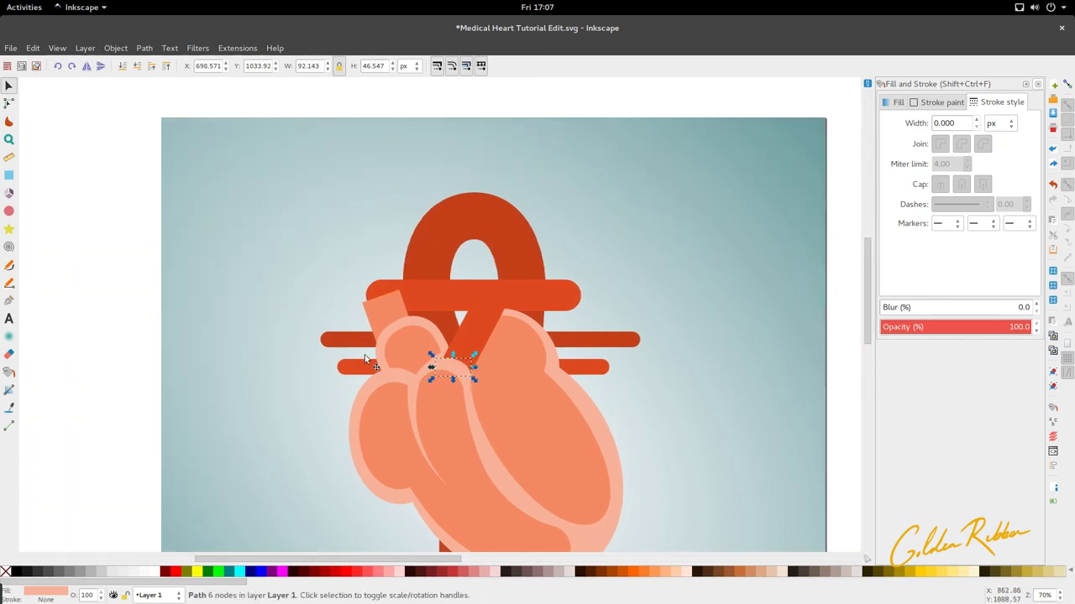
pyautogui.press('-')
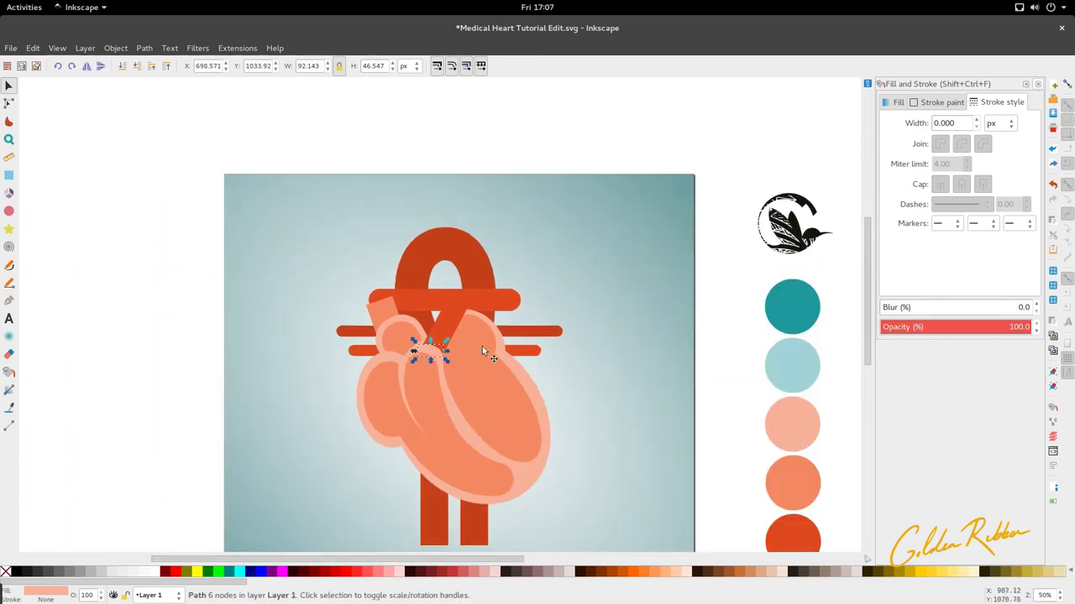
pyautogui.hscroll(10, 492, 346)
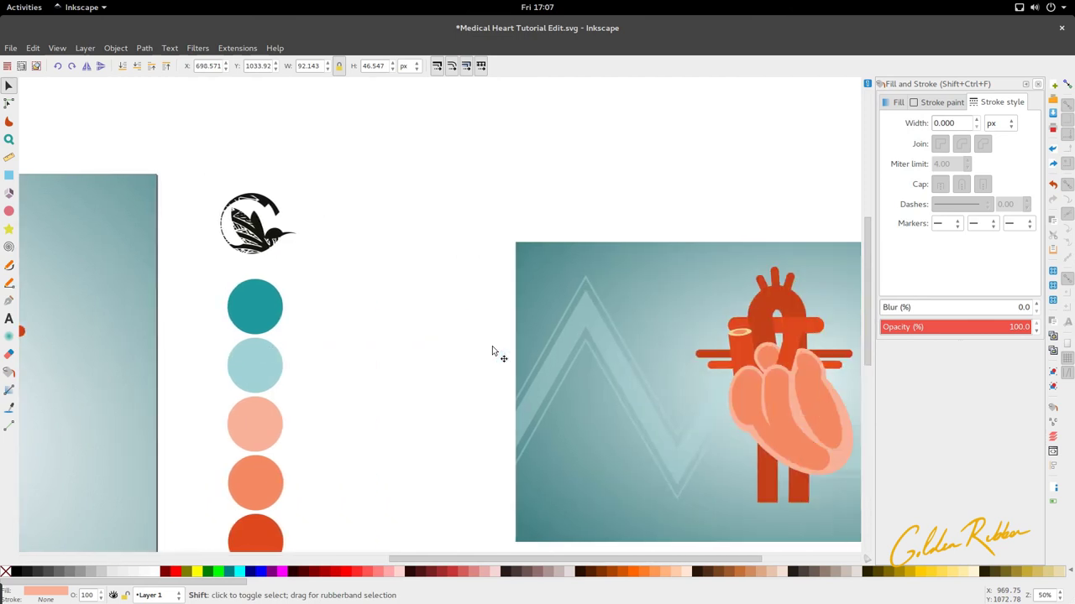
pyautogui.hscroll(-1, 492, 346)
pyautogui.hscroll(-1, 585, 368)
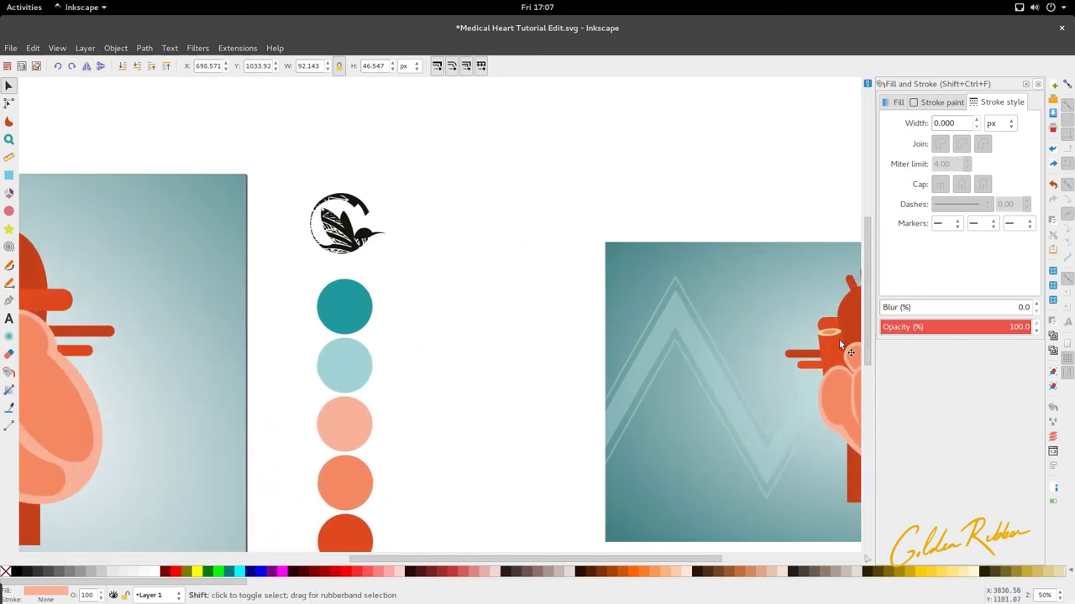
pyautogui.hscroll(-6, 813, 318)
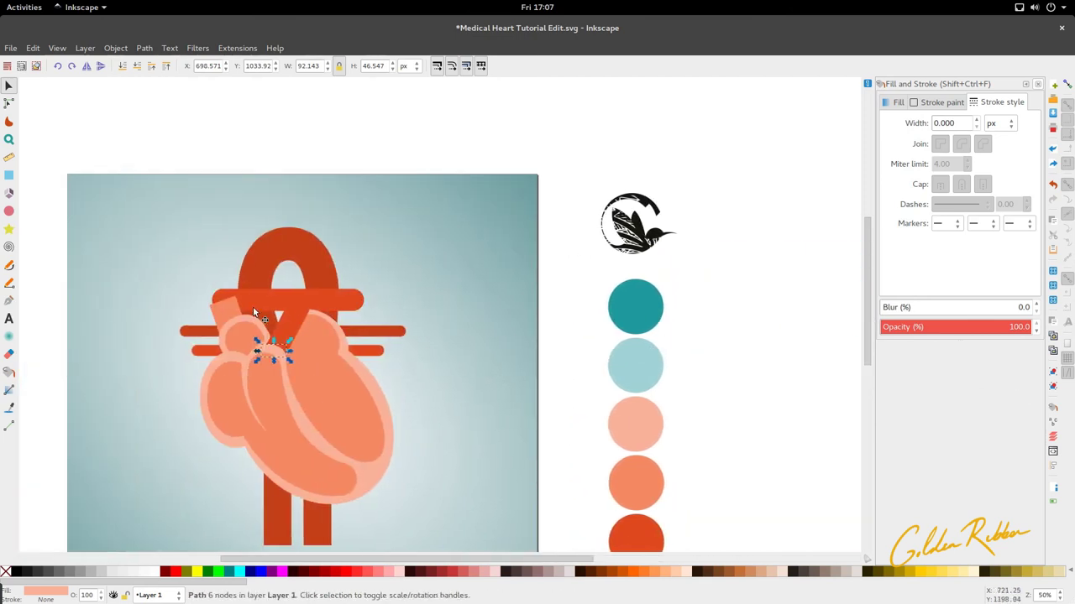
pyautogui.scroll(2, 254, 313)
pyautogui.scroll(2, 214, 319)
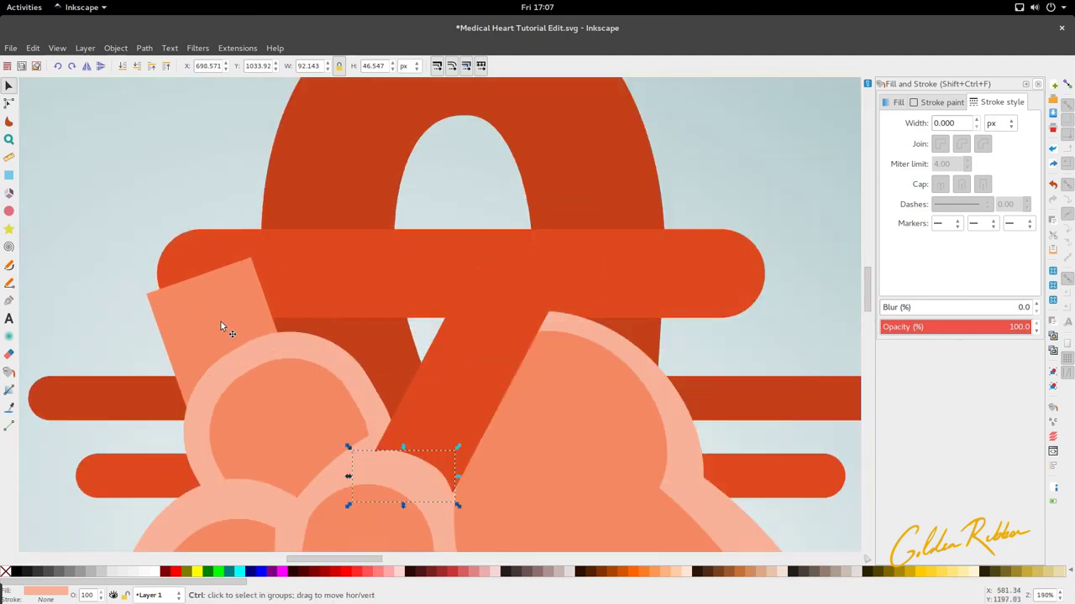
pyautogui.click(214, 322)
pyautogui.moveTo(217, 323); pyautogui.dragTo(216, 322)
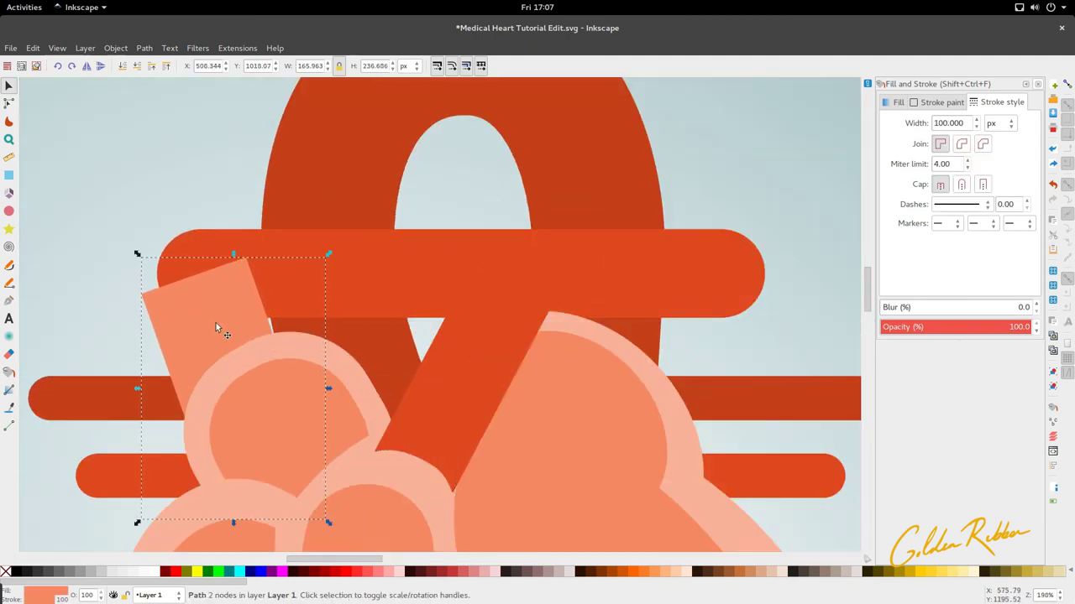
# Step: Draw a closed Bezier shape over the horizontal vessel where the aorta arch's left leg crosses it
pyautogui.press('b')
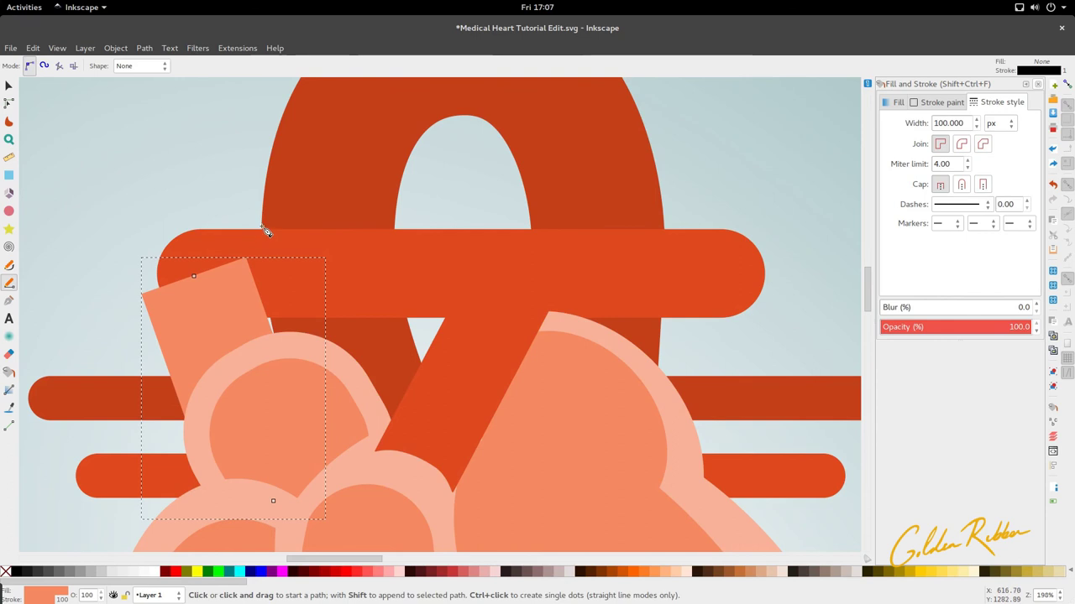
pyautogui.click(260, 225)
pyautogui.moveTo(265, 277); pyautogui.dragTo(267, 304)
pyautogui.click(271, 322)
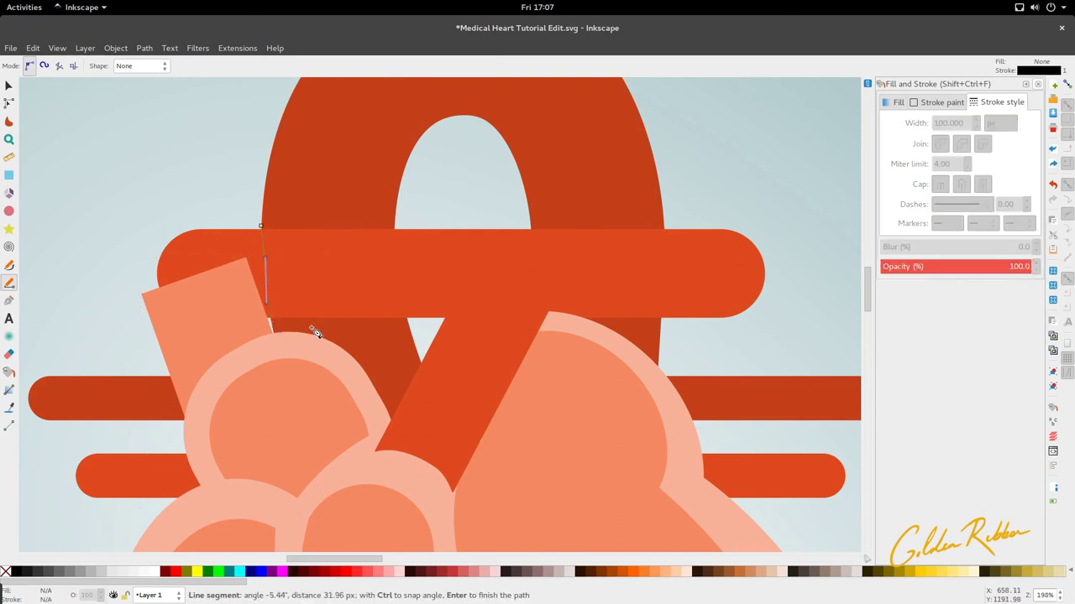
pyautogui.click(405, 326)
pyautogui.moveTo(394, 228); pyautogui.dragTo(396, 220)
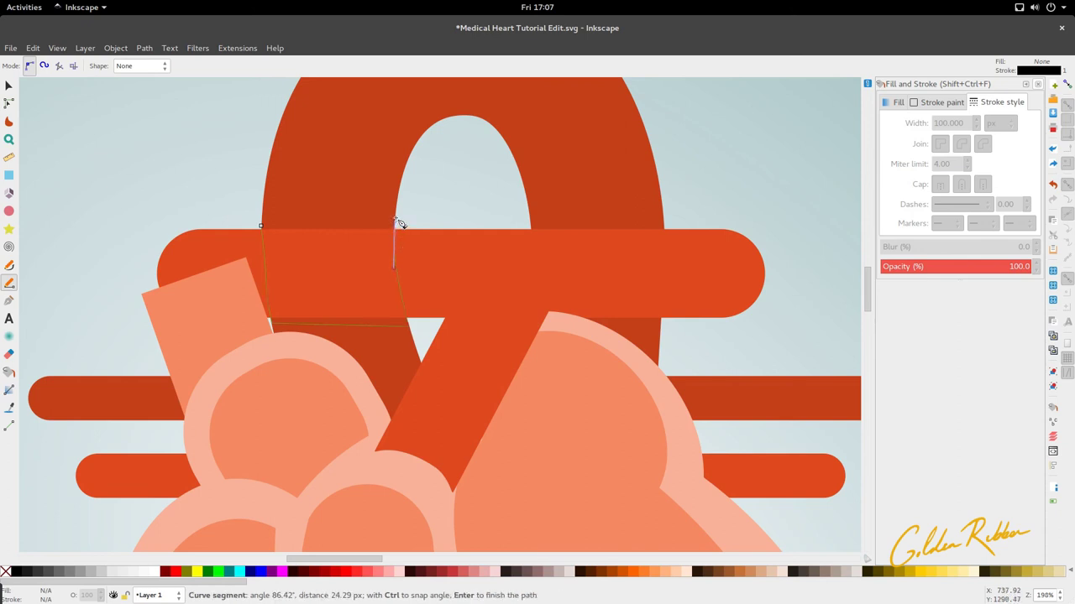
pyautogui.click(263, 227)
# Step: Smooth the patch's left edge at its curve node and fill the patch with the arch's dark red, without a stroke
pyautogui.press('n')
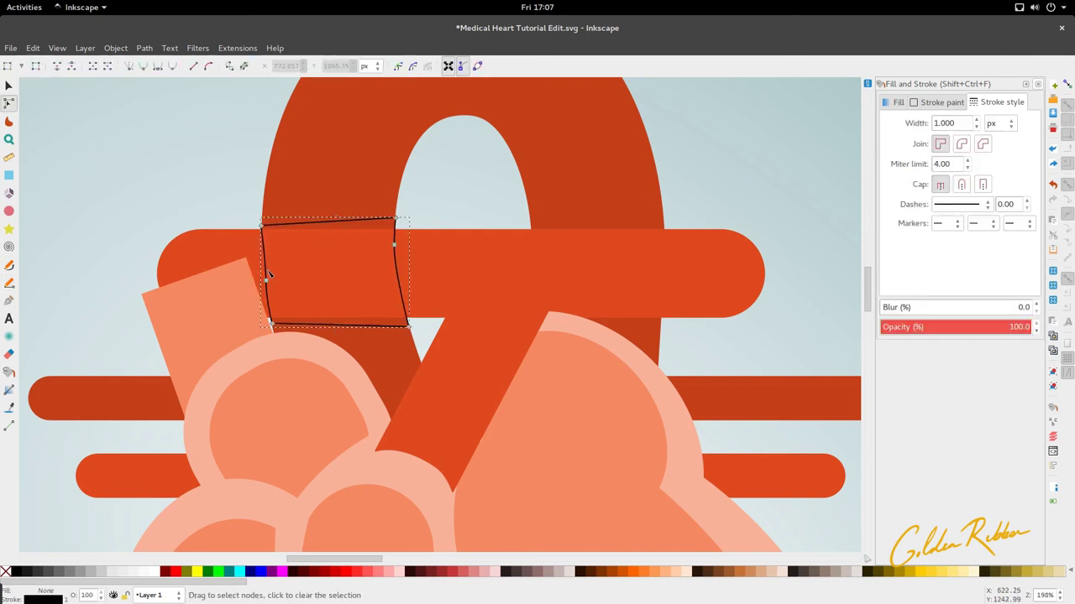
pyautogui.click(267, 281)
pyautogui.moveTo(266, 259); pyautogui.dragTo(264, 277)
pyautogui.press('d')
pyautogui.click(348, 225)
pyautogui.press('s')
pyautogui.scroll(-4, 364, 275)
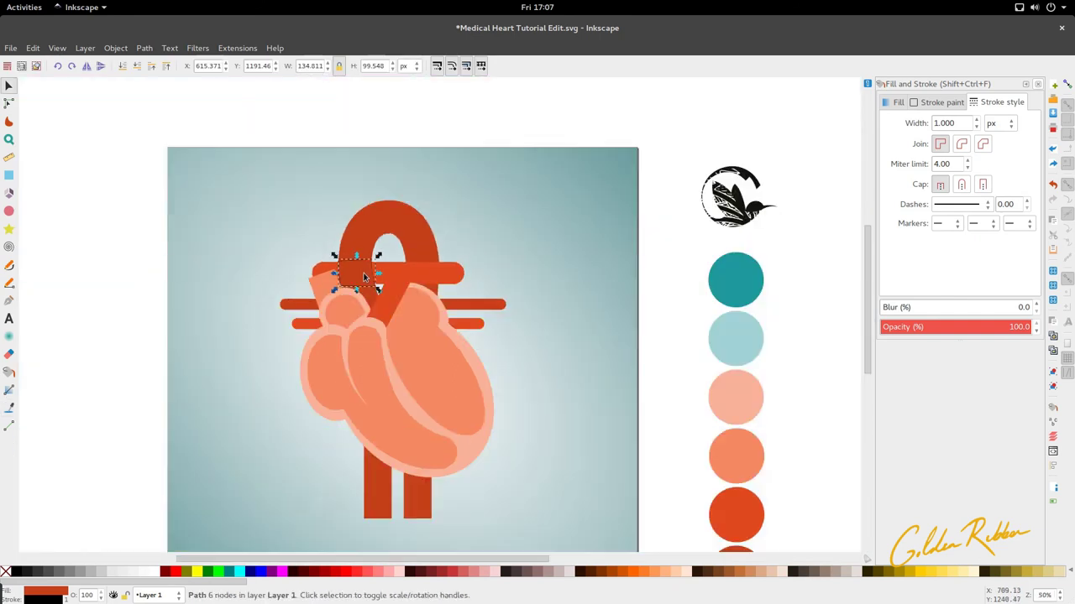
pyautogui.press('Escape')
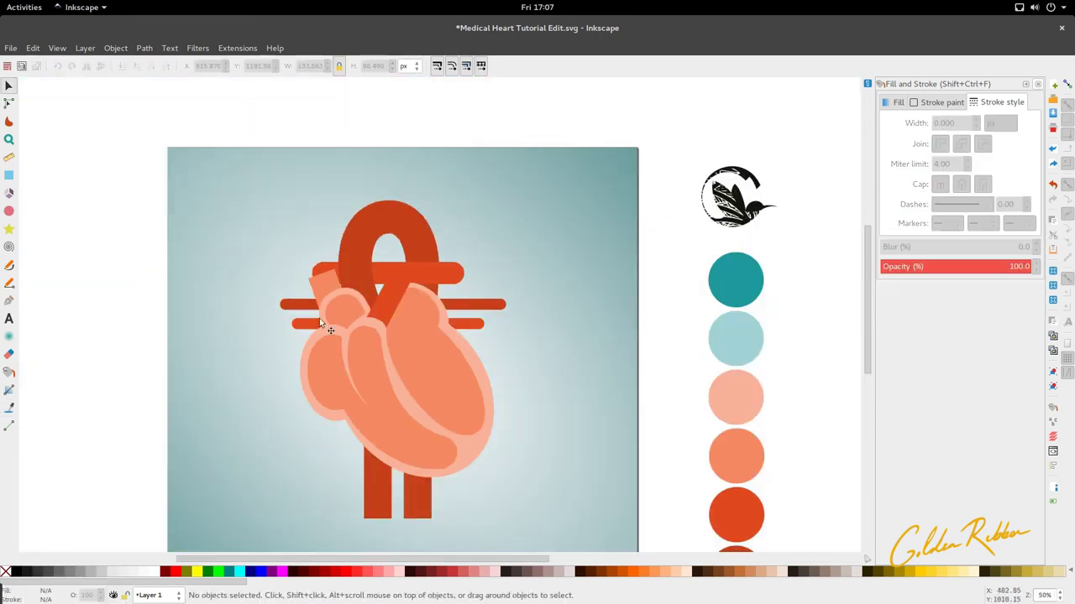
# Step: Refine the dark red patch's upper corners and left curve node so its edges line up with the arch's left leg
pyautogui.scroll(4, 360, 277)
pyautogui.click(361, 282)
pyautogui.press('n')
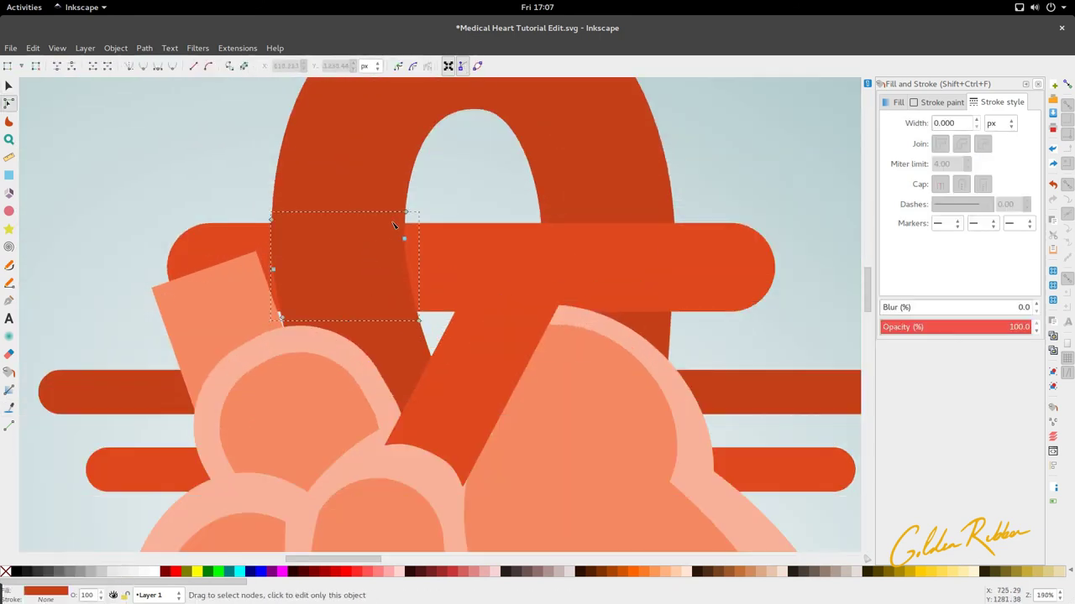
pyautogui.scroll(2, 411, 262)
pyautogui.moveTo(417, 259); pyautogui.dragTo(414, 256)
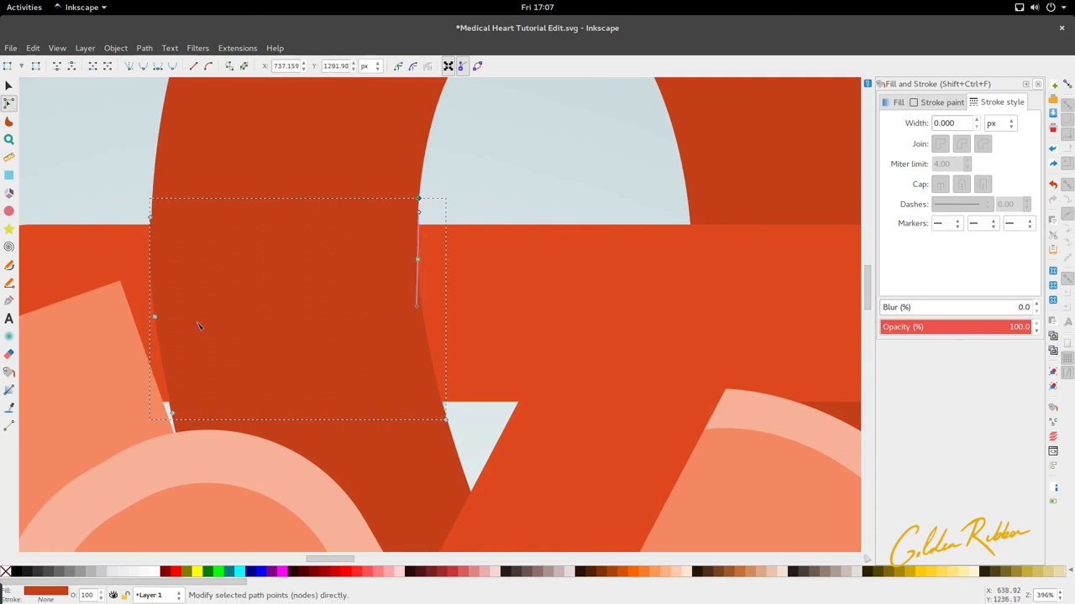
pyautogui.moveTo(154, 318); pyautogui.dragTo(157, 321)
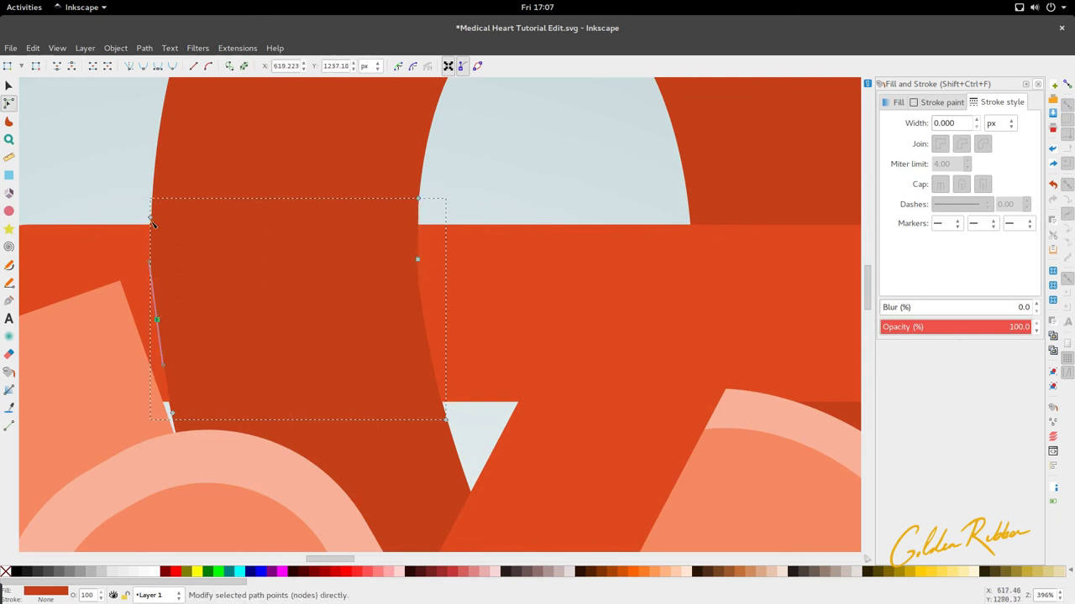
pyautogui.moveTo(151, 220); pyautogui.dragTo(152, 210)
pyautogui.press('s')
pyautogui.press('2')
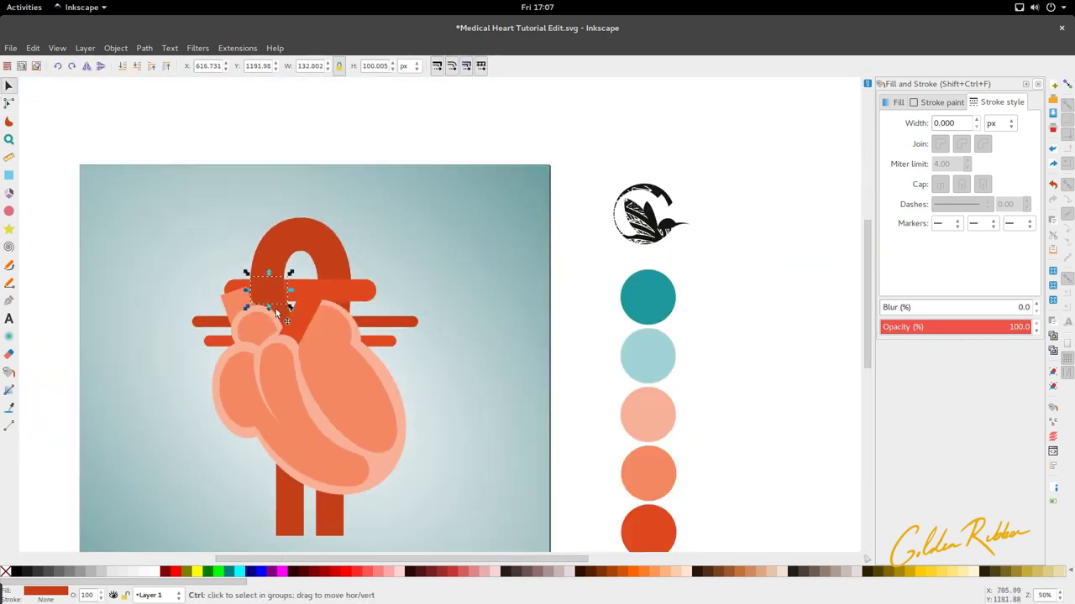
pyautogui.scroll(-2, 260, 206)
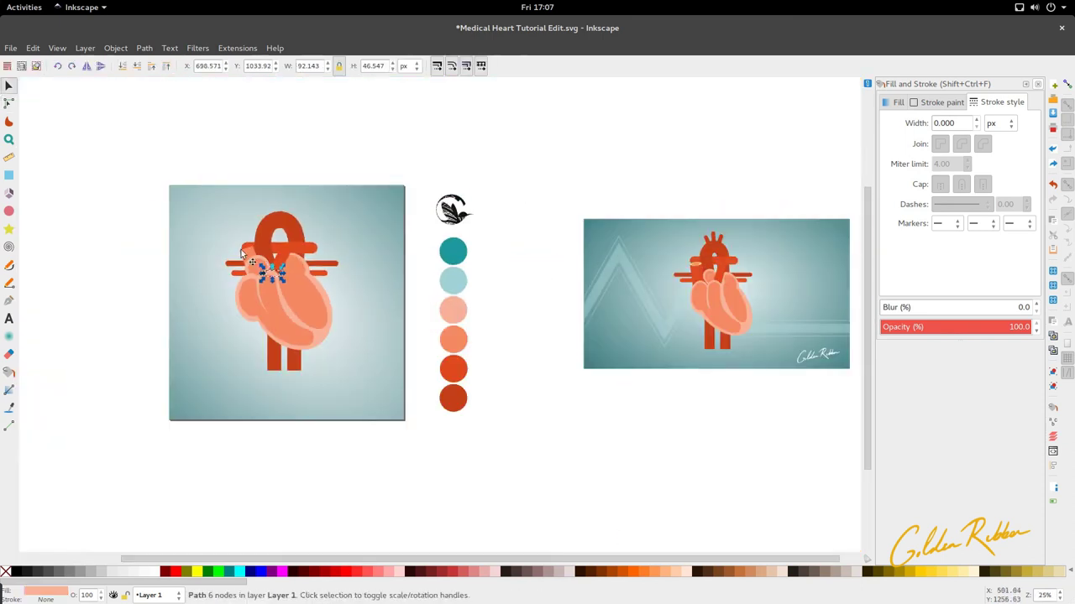
# Step: Recolour the square vessel stub with the horizontal vessel's bright orange-red and rotate it slightly more upright
pyautogui.press('ctrl')
pyautogui.scroll(4, 256, 261)
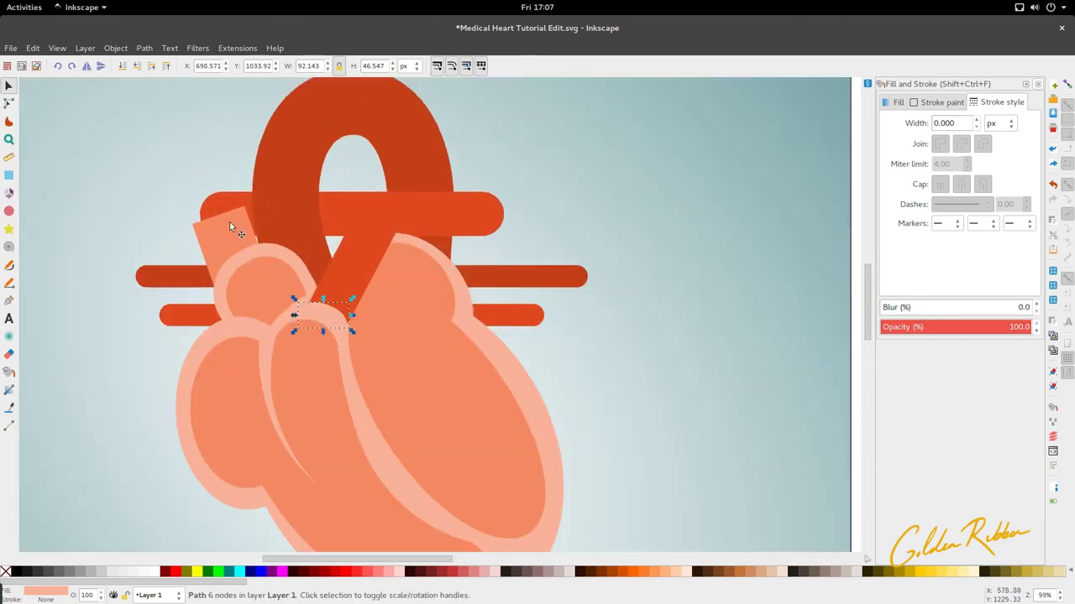
pyautogui.click(233, 225)
pyautogui.scroll(-4, 241, 246)
pyautogui.scroll(4, 240, 246)
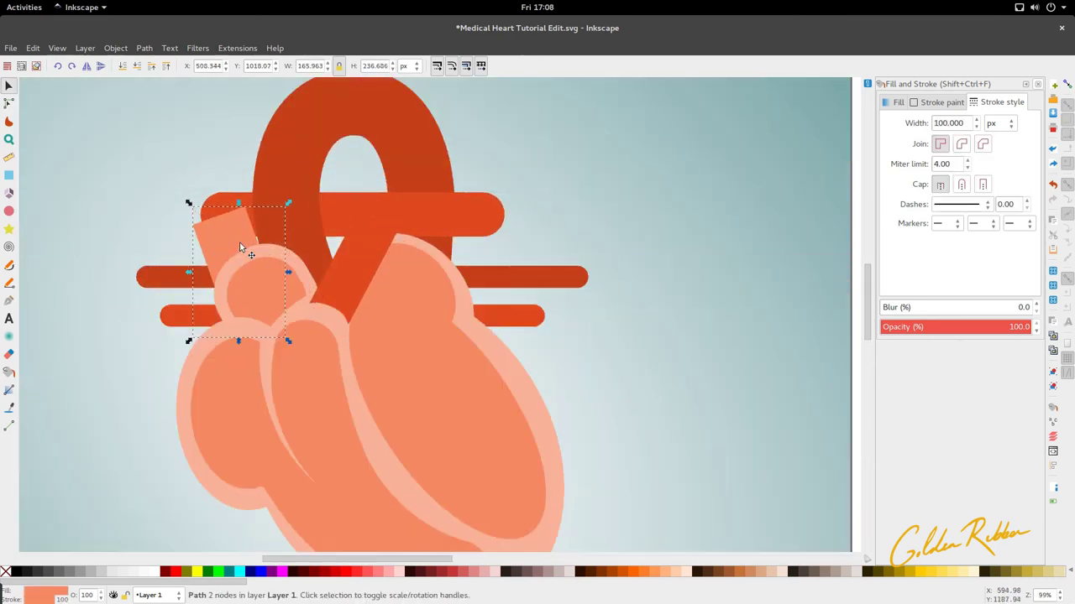
pyautogui.press('d')
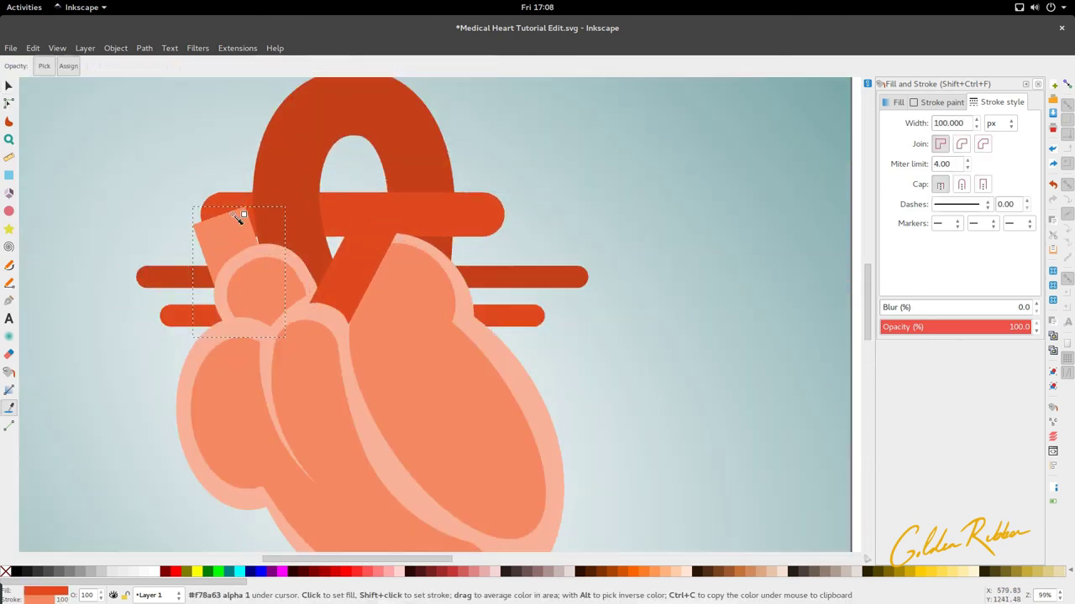
pyautogui.keyDown('shift'); pyautogui.click(236, 205); pyautogui.keyUp('shift')
pyautogui.press('d')
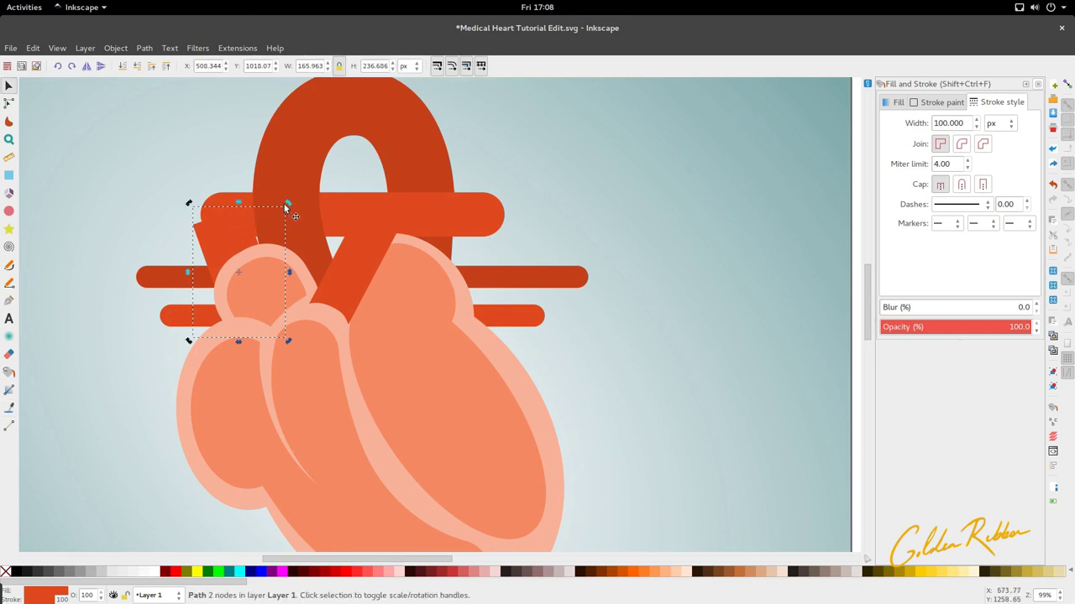
pyautogui.moveTo(286, 206); pyautogui.dragTo(293, 204)
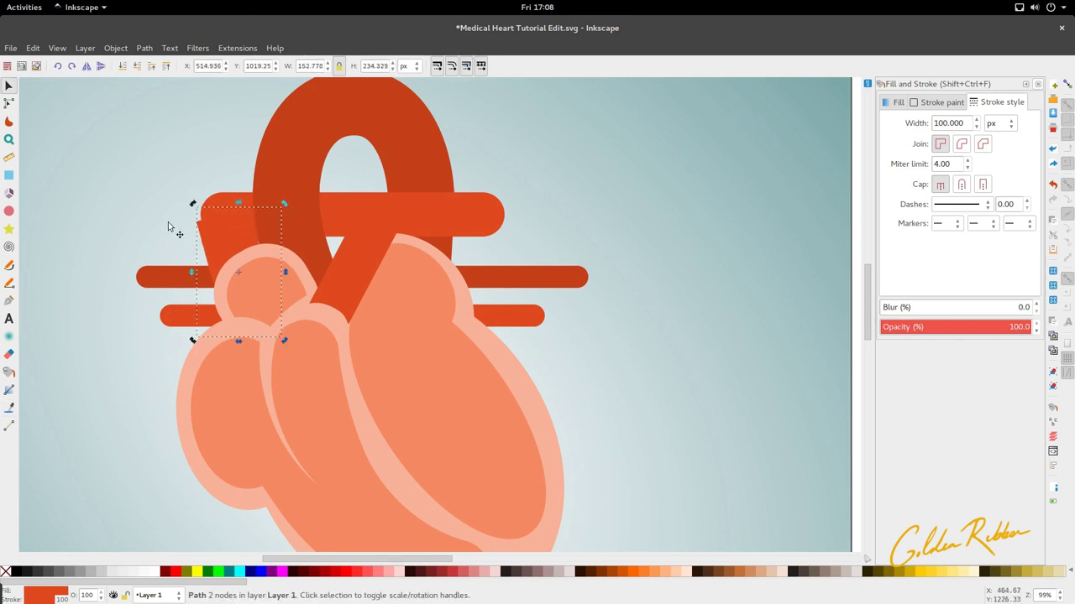
# Step: Draw a flat orange-red ellipse about 97 by 40 px beside the stub and remove its stroke
pyautogui.click(7, 212)
pyautogui.moveTo(141, 172)
pyautogui.mouseDown()
pyautogui.moveTo(185, 210)
pyautogui.moveTo(217, 215)
pyautogui.mouseUp()
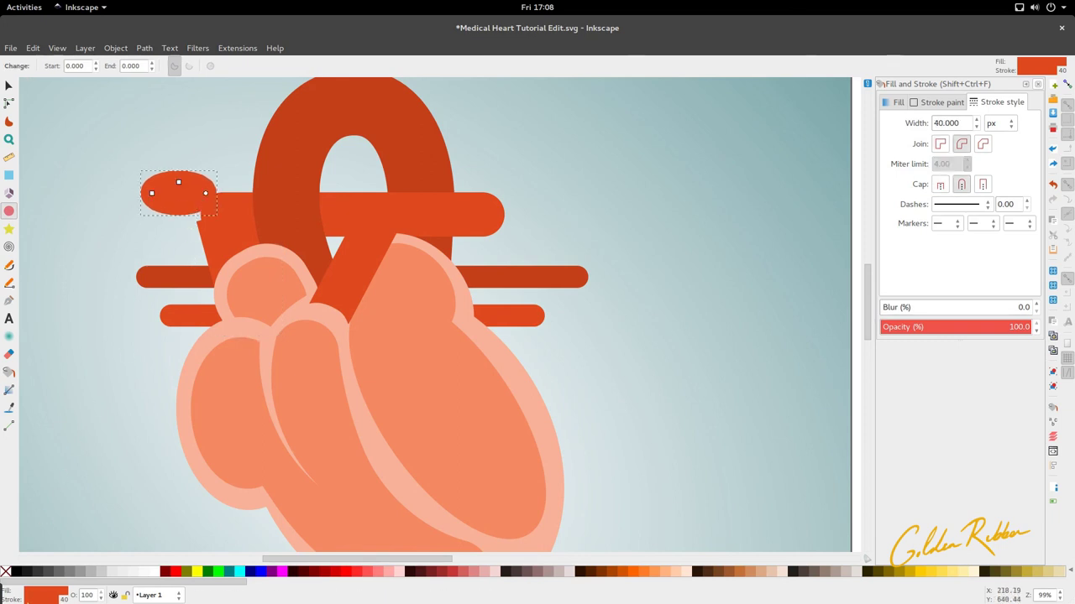
pyautogui.rightClick(37, 601)
pyautogui.click(50, 597)
pyautogui.press('s')
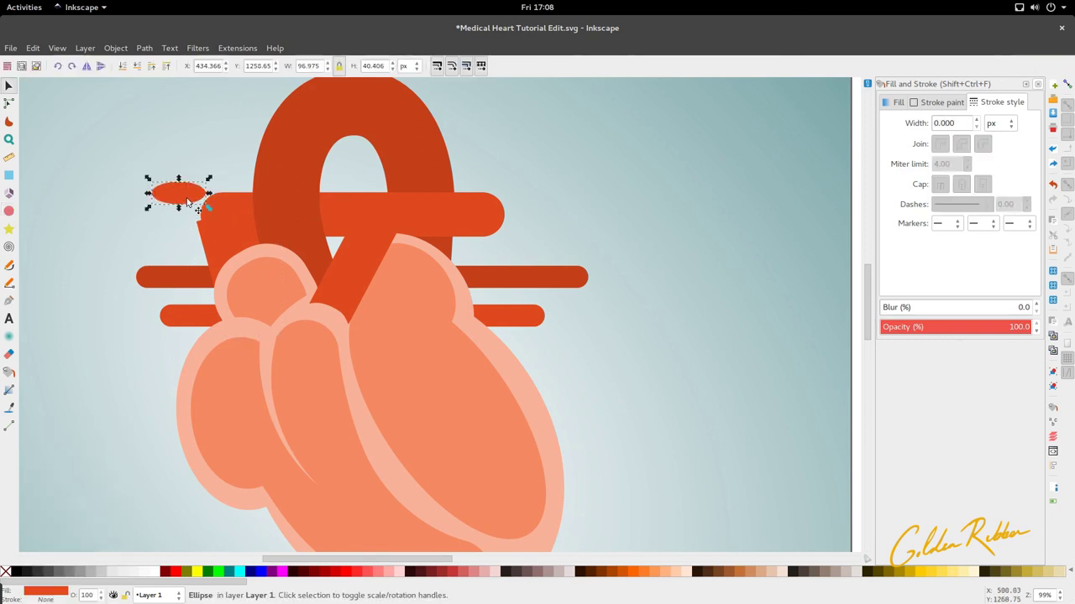
# Step: Place the ellipse on the stub's upper end and tilt it to match the stub's angle
pyautogui.moveTo(188, 200)
pyautogui.mouseDown()
pyautogui.moveTo(231, 223)
pyautogui.moveTo(248, 193)
pyautogui.mouseUp()
pyautogui.click(232, 223)
pyautogui.click(237, 217)
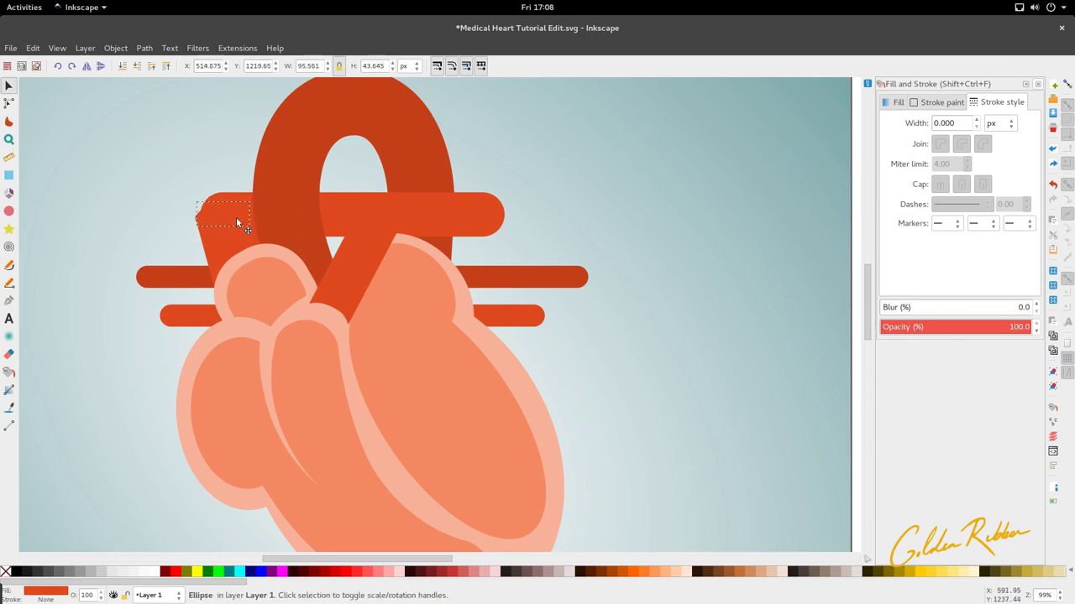
# Step: Fill the ellipse with the lobe outline's light pink and enlarge it to about 105 by 48 px to span the stub's end
pyautogui.press('d')
pyautogui.click(249, 259)
pyautogui.press('s')
pyautogui.scroll(-3, 244, 251)
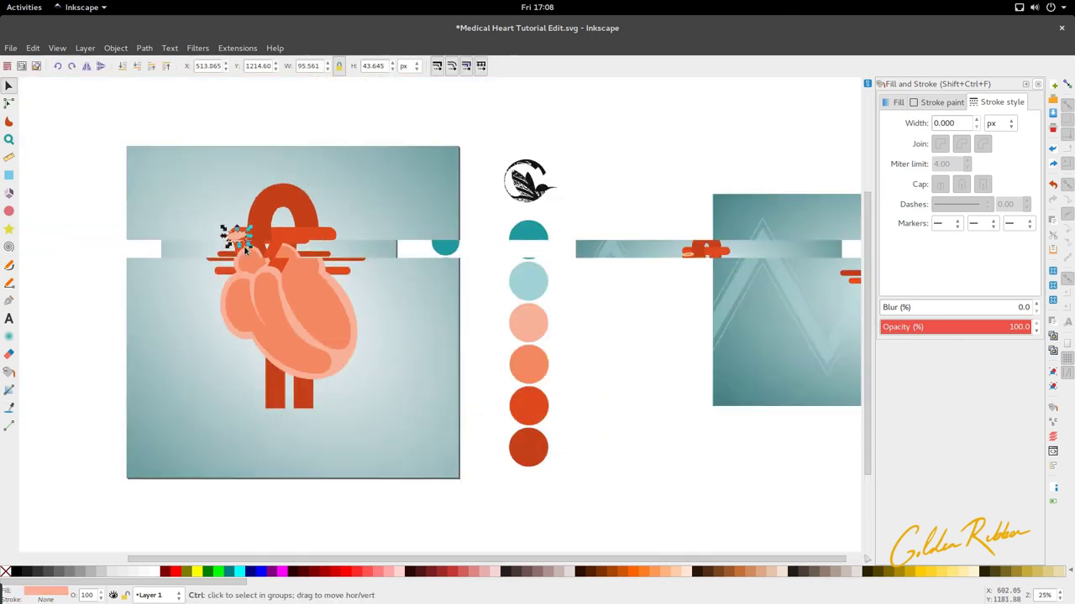
pyautogui.scroll(2, 244, 252)
pyautogui.scroll(3, 244, 252)
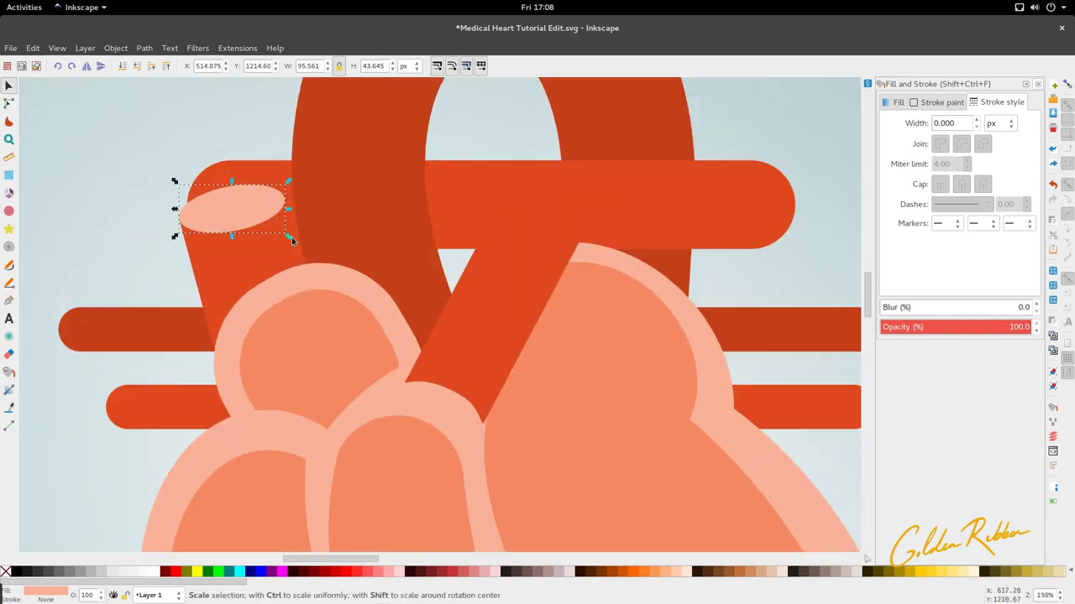
pyautogui.moveTo(291, 238); pyautogui.dragTo(295, 242)
pyautogui.moveTo(241, 215); pyautogui.dragTo(244, 214)
pyautogui.moveTo(298, 244); pyautogui.dragTo(302, 242)
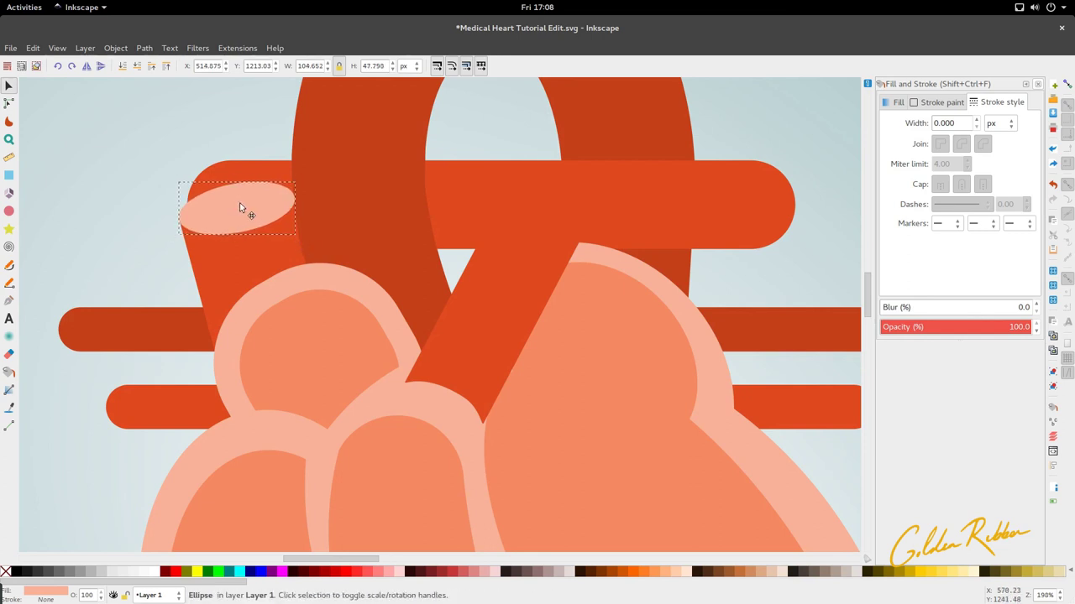
# Step: Duplicate the pink ellipse, scale the copy down about its centre, and fill it with the lobes' medium orange
pyautogui.keyDown('ctrl'); pyautogui.click(285, 232); pyautogui.keyUp('ctrl')
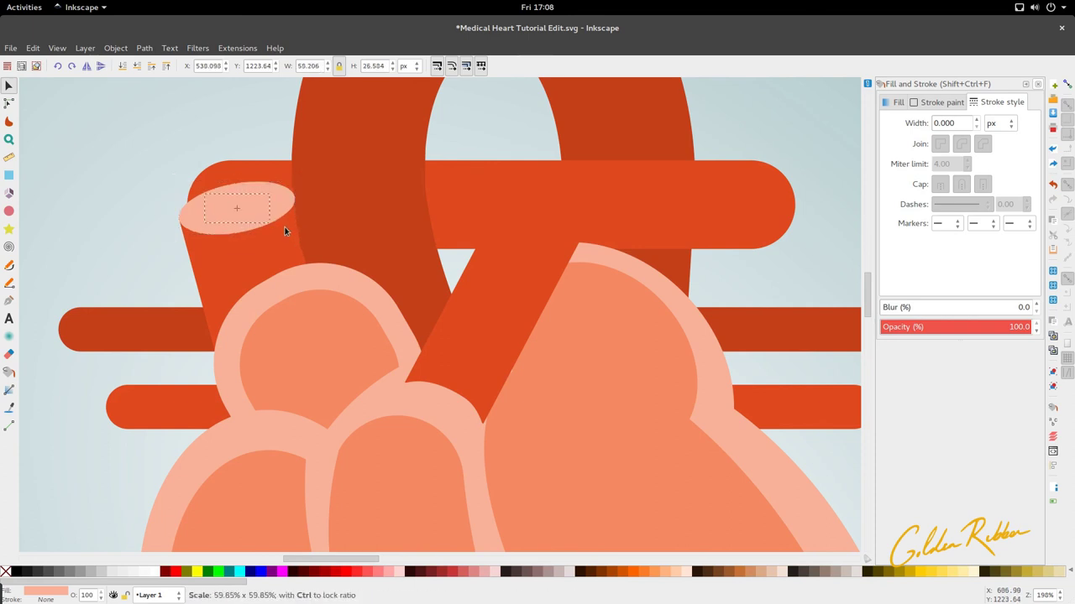
pyautogui.press('5')
pyautogui.press('d')
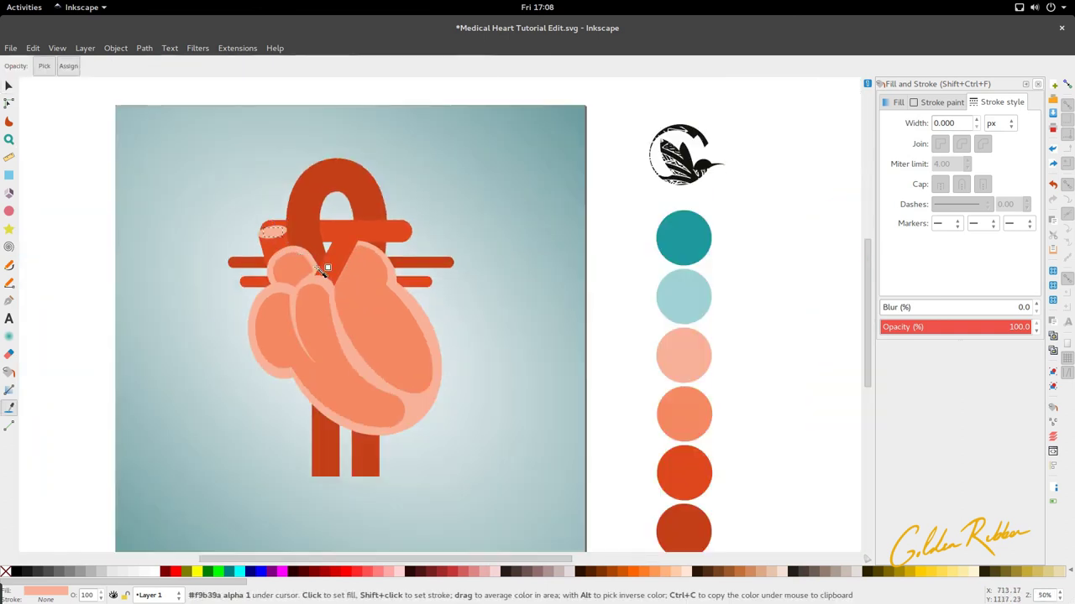
pyautogui.press('s')
# Step: Compare the heart's vessels and their layering with the finished reference artwork
pyautogui.click(259, 259)
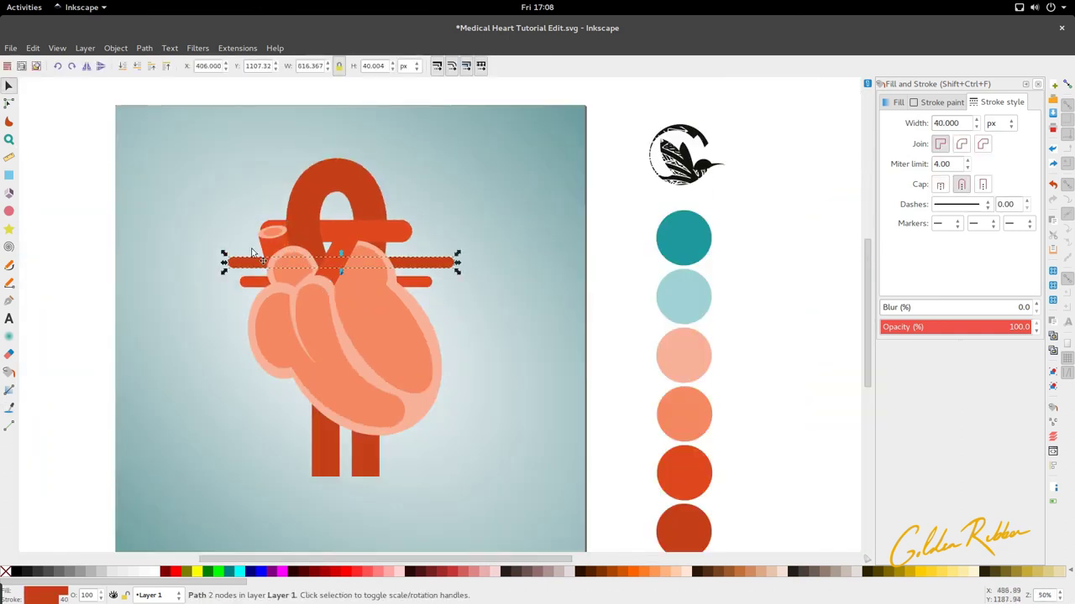
pyautogui.scroll(-2, 277, 235)
pyautogui.scroll(-2, 258, 166)
pyautogui.scroll(2, 260, 176)
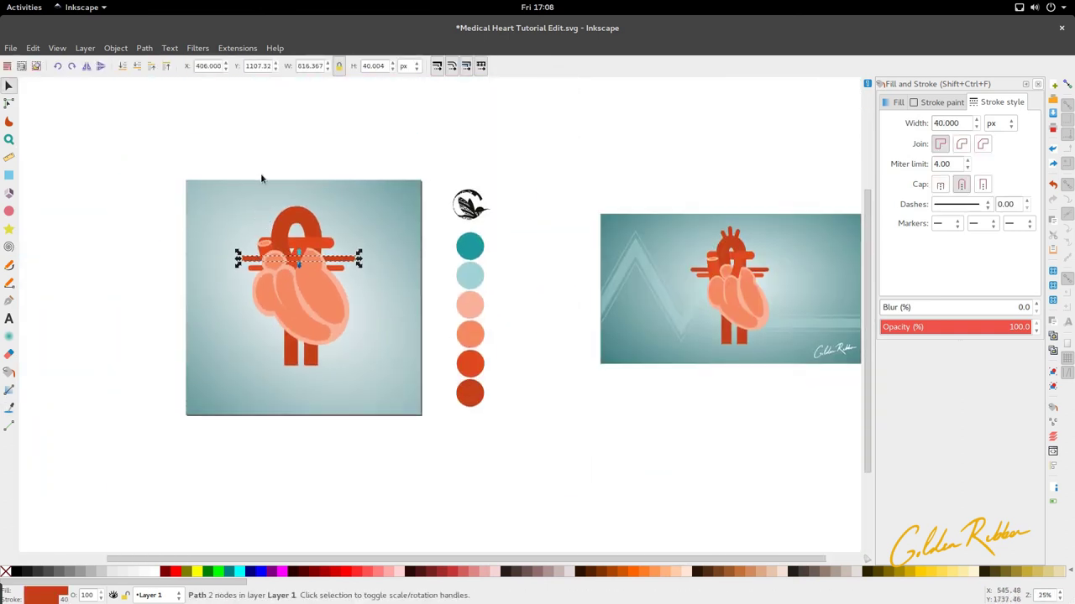
pyautogui.scroll(-1, 267, 198)
pyautogui.scroll(3, 269, 197)
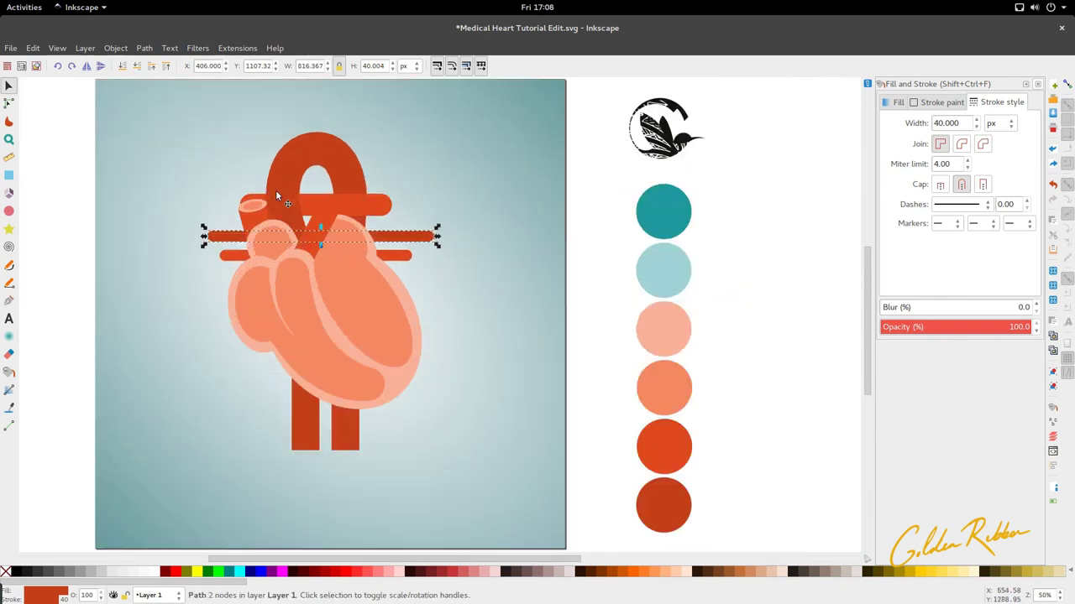
pyautogui.scroll(-3, 276, 190)
pyautogui.scroll(3, 275, 189)
pyautogui.scroll(1, 282, 195)
pyautogui.click(325, 199)
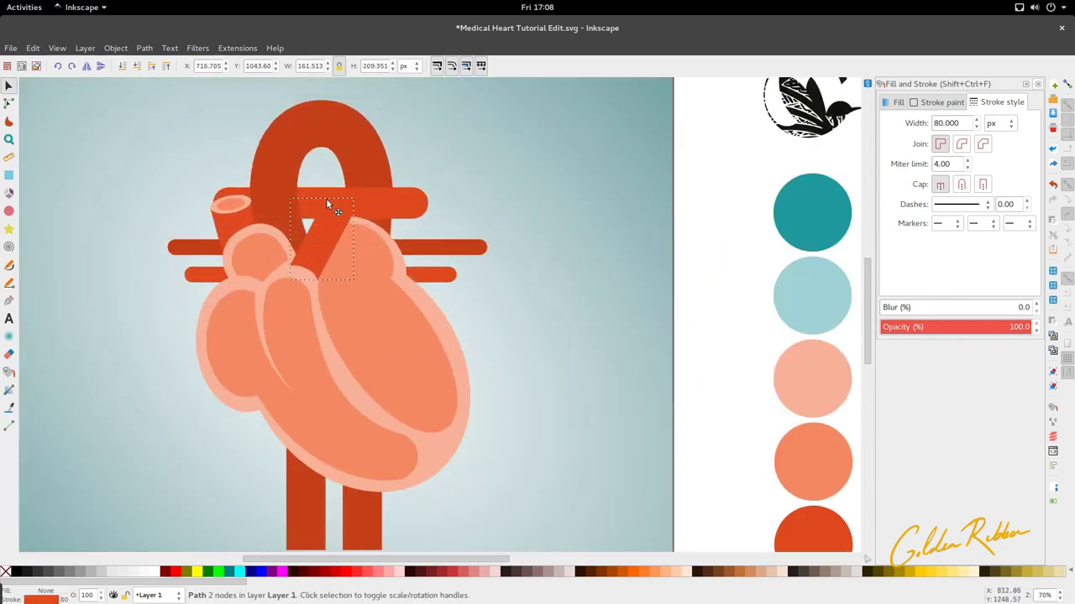
# Step: Nudge the thick horizontal orange vessel slightly up
pyautogui.click(375, 202)
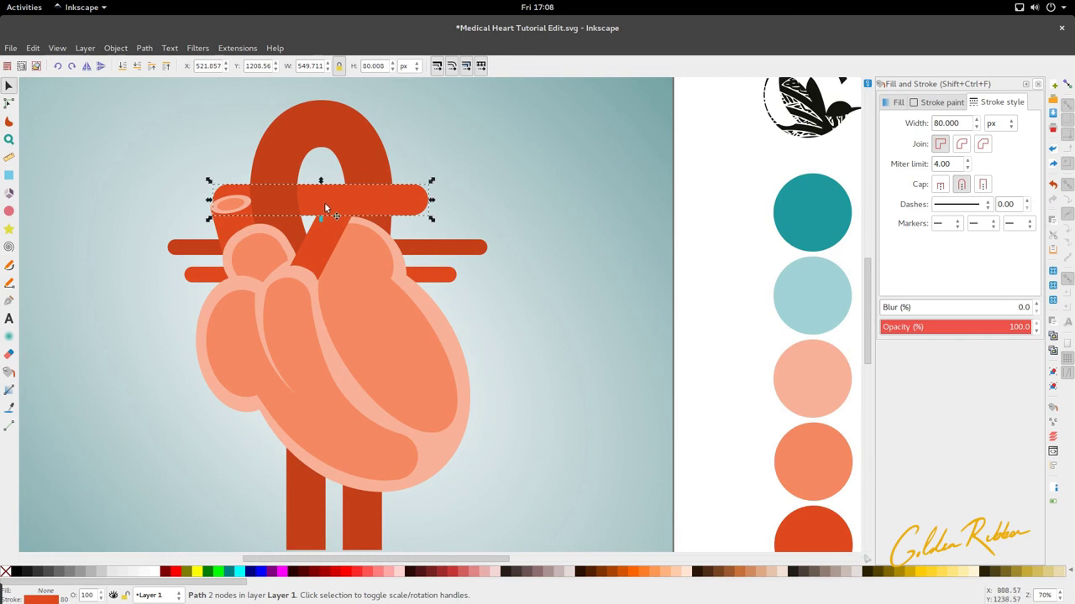
pyautogui.scroll(1, 325, 203)
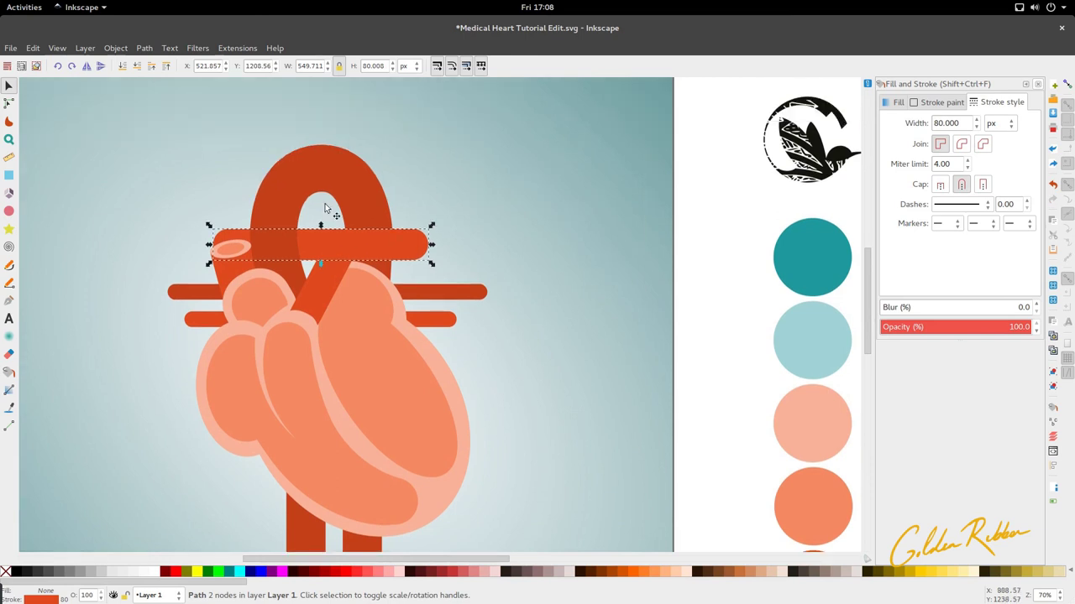
# Step: Draw two straight lines rising from the top of the aorta arch, one slanted left and one vertical, each about 143 px long
pyautogui.press('p')
pyautogui.scroll(-2, 326, 209)
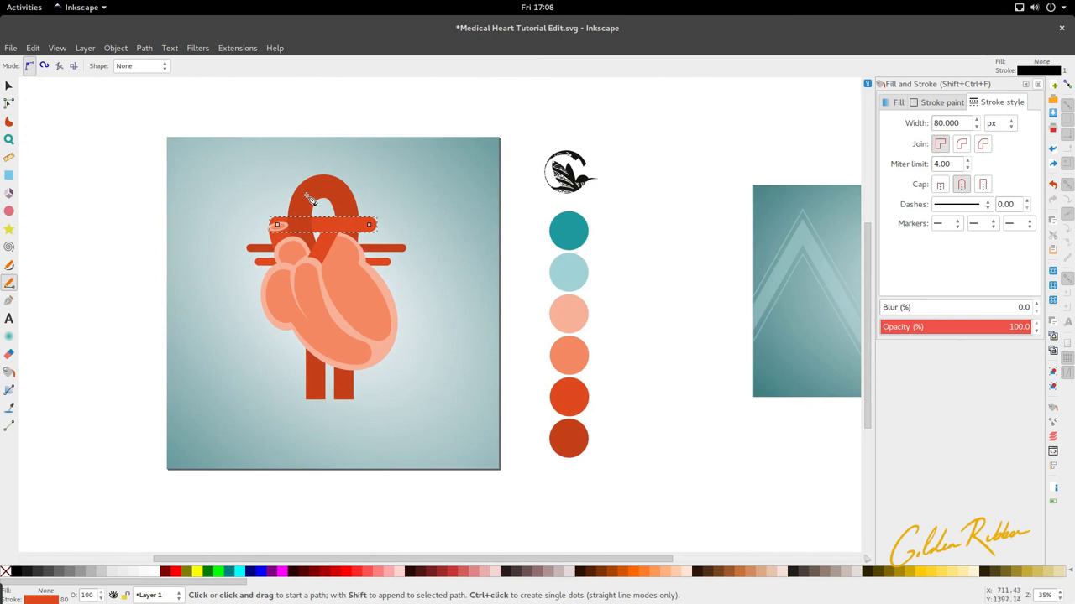
pyautogui.click(307, 194)
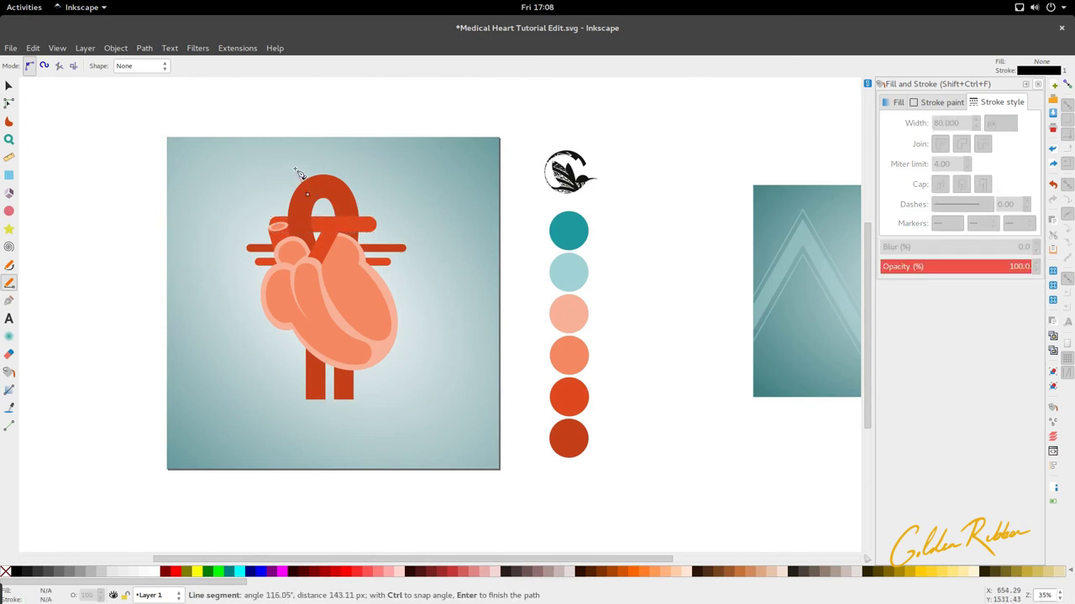
pyautogui.click(293, 168)
pyautogui.click(322, 193)
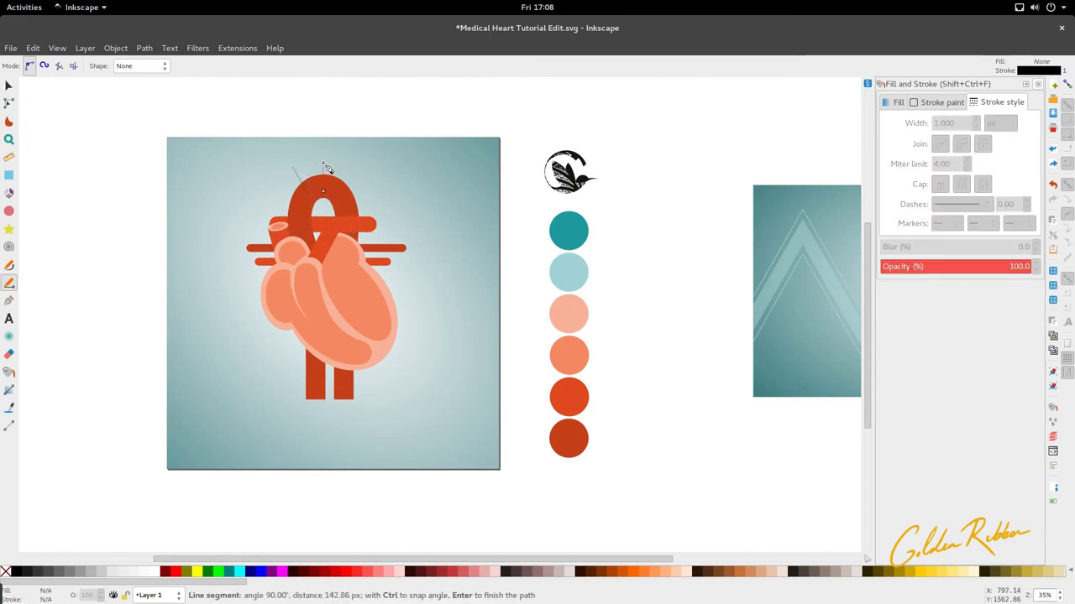
pyautogui.click(322, 167)
# Step: Duplicate the slanted line, mirror it horizontally and place the copy on the opposite shoulder of the arch
pyautogui.press('space')
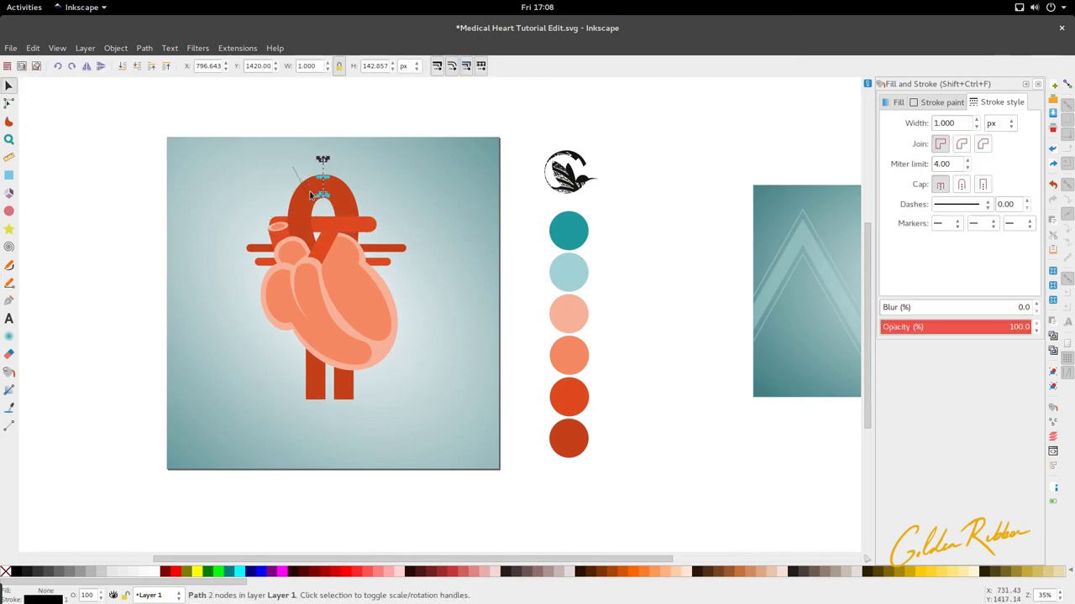
pyautogui.moveTo(339, 194); pyautogui.dragTo(335, 182)
pyautogui.scroll(2, 353, 180)
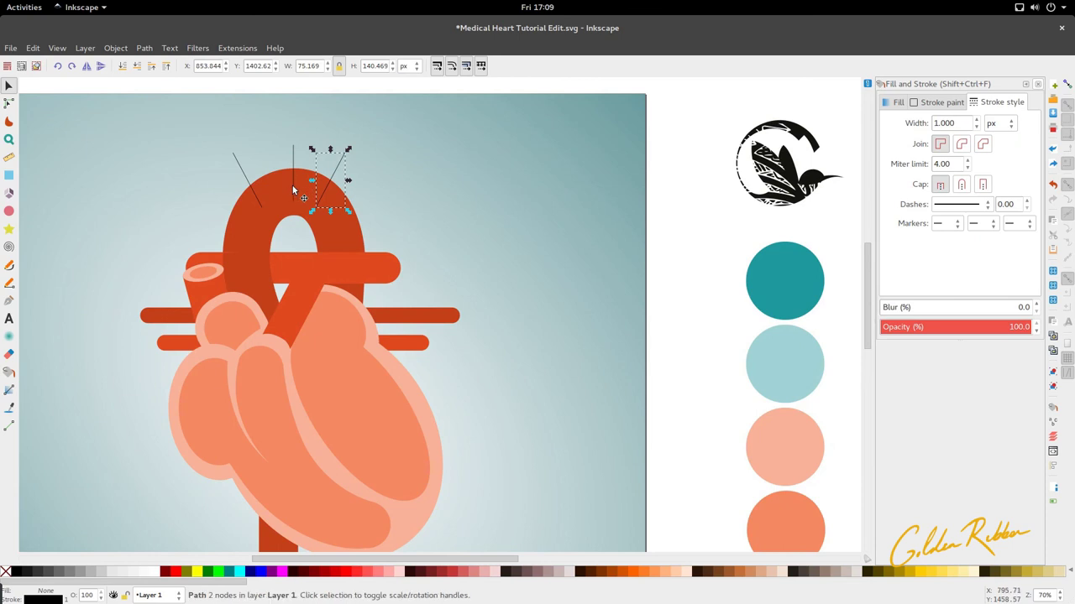
# Step: Give all three branch lines on the arch a 40 px stroke width with round caps
pyautogui.keyDown('shift'); pyautogui.click(293, 188); pyautogui.keyUp('shift')
pyautogui.keyDown('shift'); pyautogui.click(241, 199); pyautogui.keyUp('shift')
pyautogui.keyDown('shift'); pyautogui.click(247, 198); pyautogui.keyUp('shift')
pyautogui.keyDown('shift'); pyautogui.click(258, 200); pyautogui.keyUp('shift')
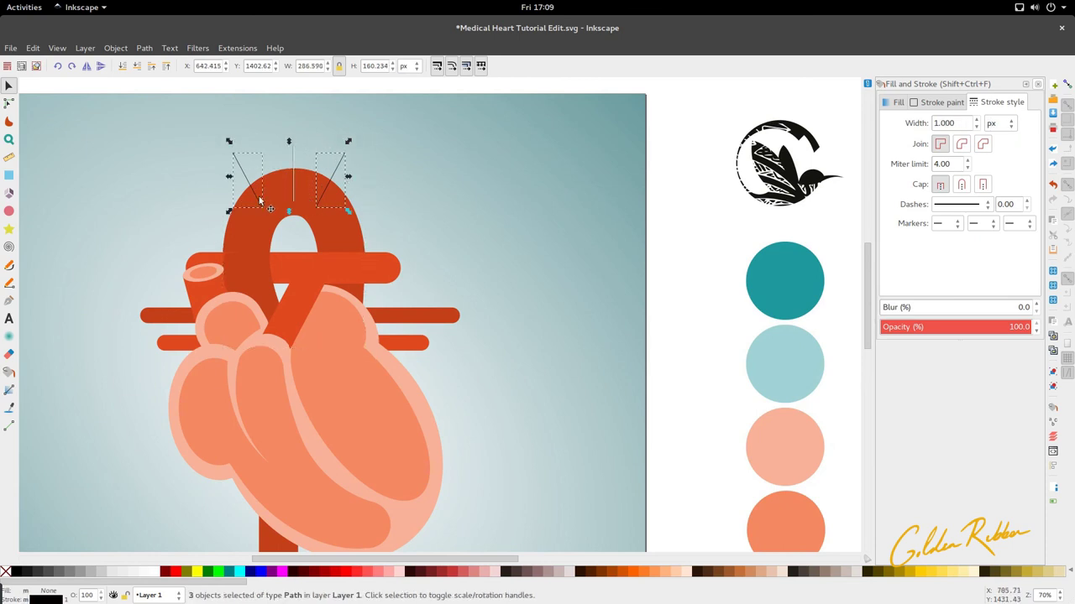
pyautogui.scroll(-2, 361, 237)
pyautogui.hscroll(5, 361, 240)
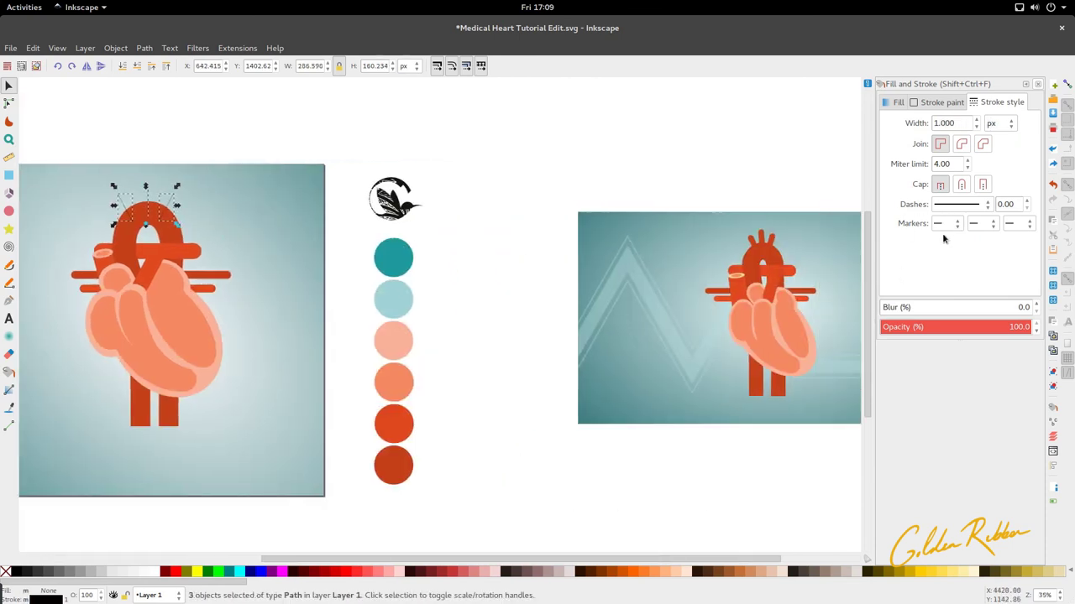
pyautogui.tripleClick(950, 123)
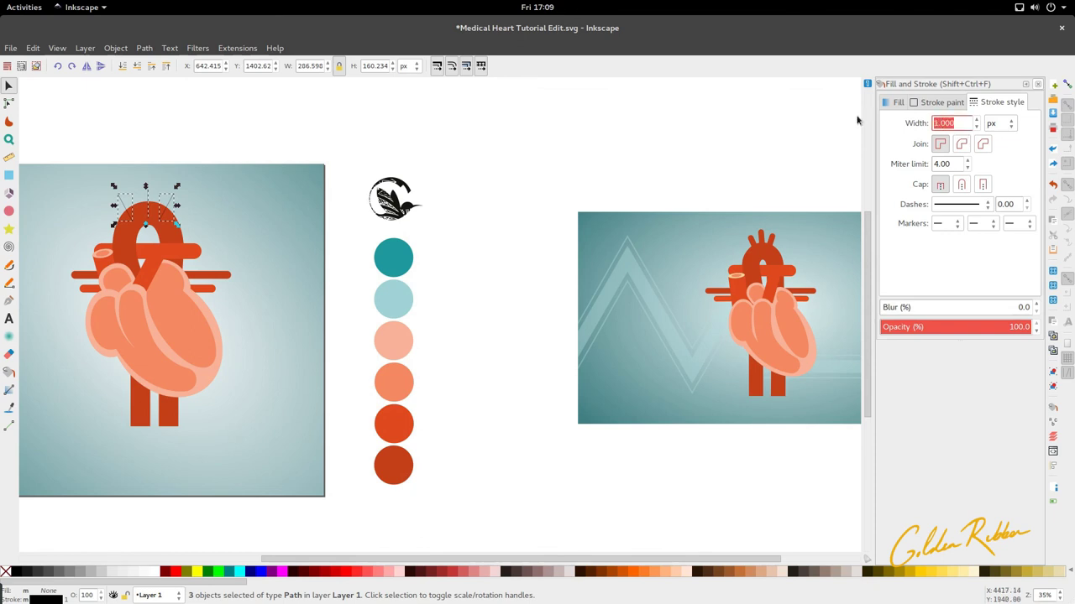
pyautogui.write('40')
pyautogui.press('Return')
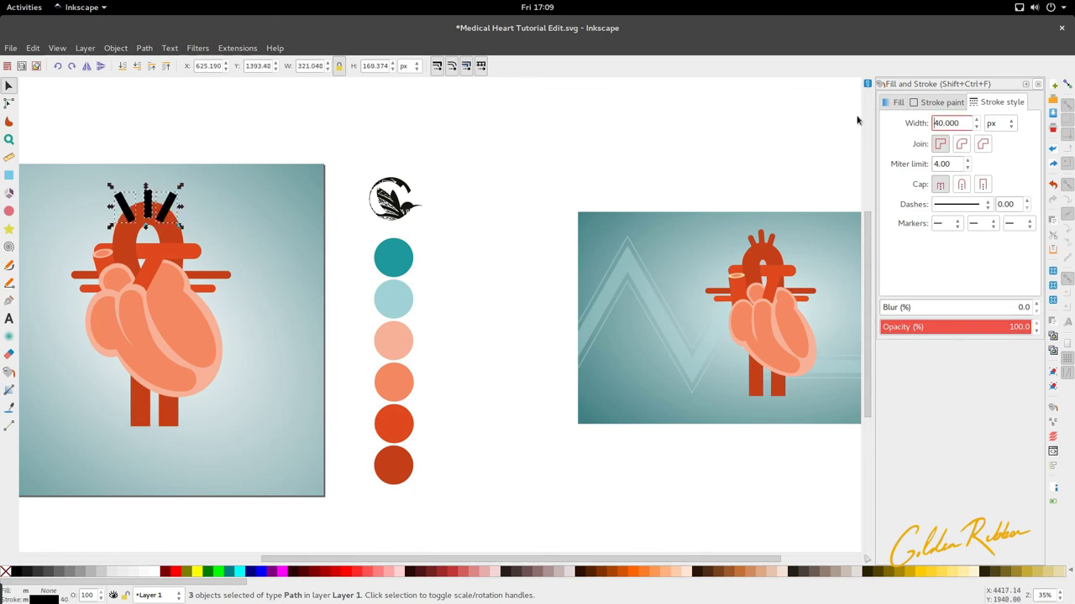
pyautogui.click(964, 185)
pyautogui.hscroll(-2, 507, 184)
# Step: Apply the aorta's dark red to the strokes of the three branches and shift the middle branch slightly left
pyautogui.scroll(2, 170, 217)
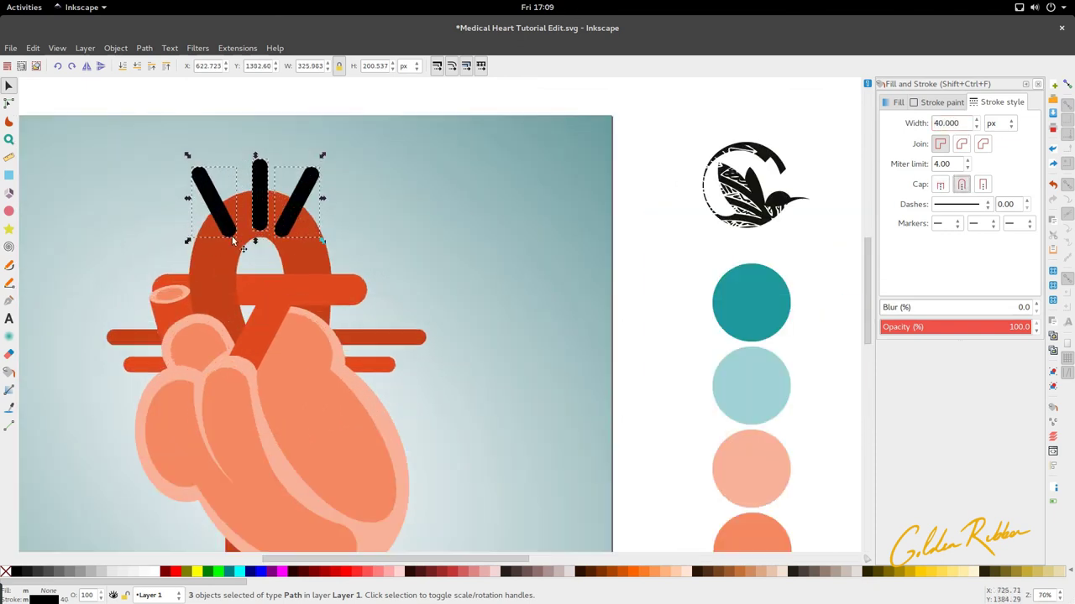
pyautogui.press('d')
pyautogui.keyDown('shift'); pyautogui.click(309, 235); pyautogui.keyUp('shift')
pyautogui.press('s')
pyautogui.scroll(-3, 309, 236)
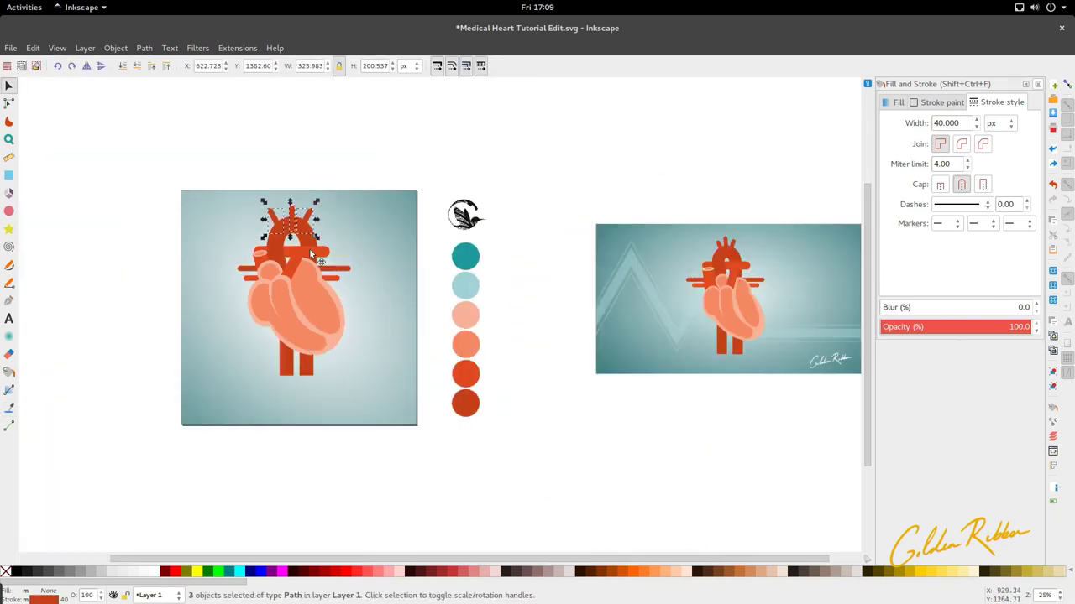
pyautogui.click(287, 216)
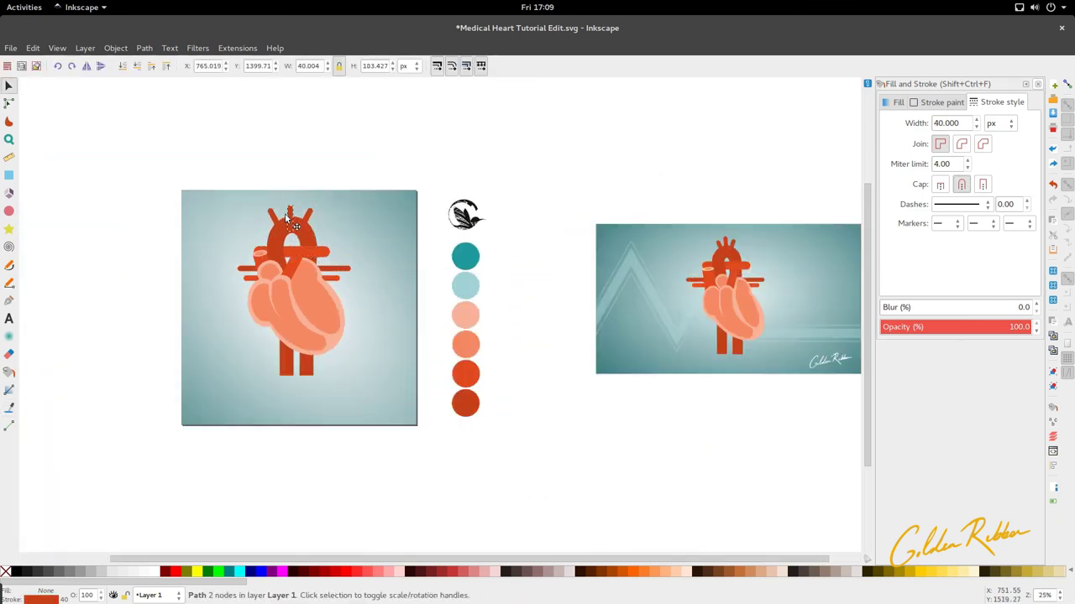
pyautogui.scroll(3, 275, 257)
# Step: Move the small round lobe and its inner fill slightly right and up, and raise both in the stacking order
pyautogui.click(283, 279)
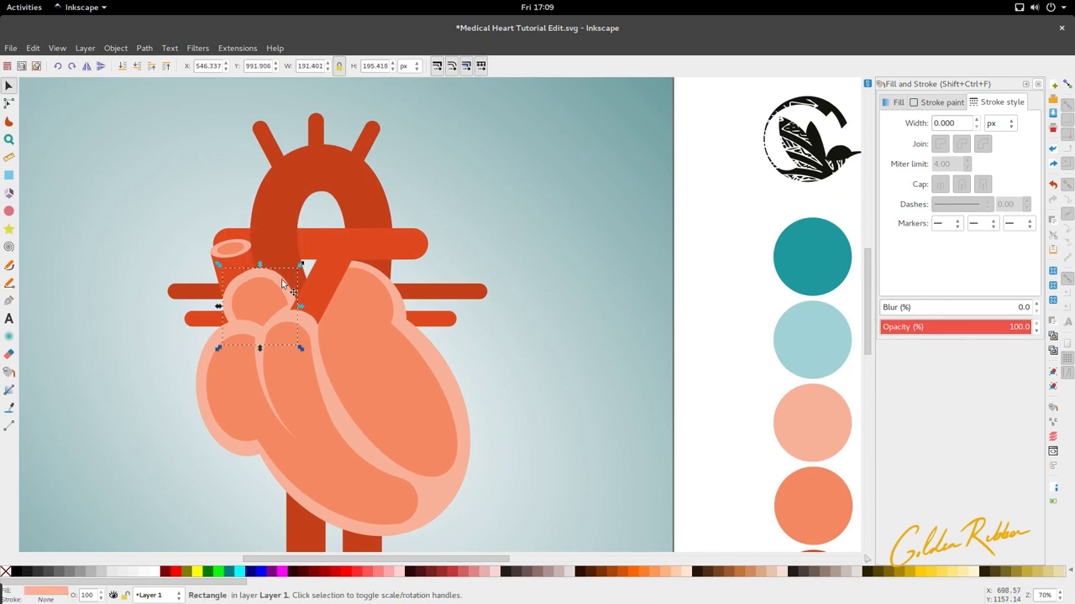
pyautogui.keyDown('shift'); pyautogui.click(271, 299); pyautogui.keyUp('shift')
pyautogui.moveTo(271, 299); pyautogui.dragTo(286, 291)
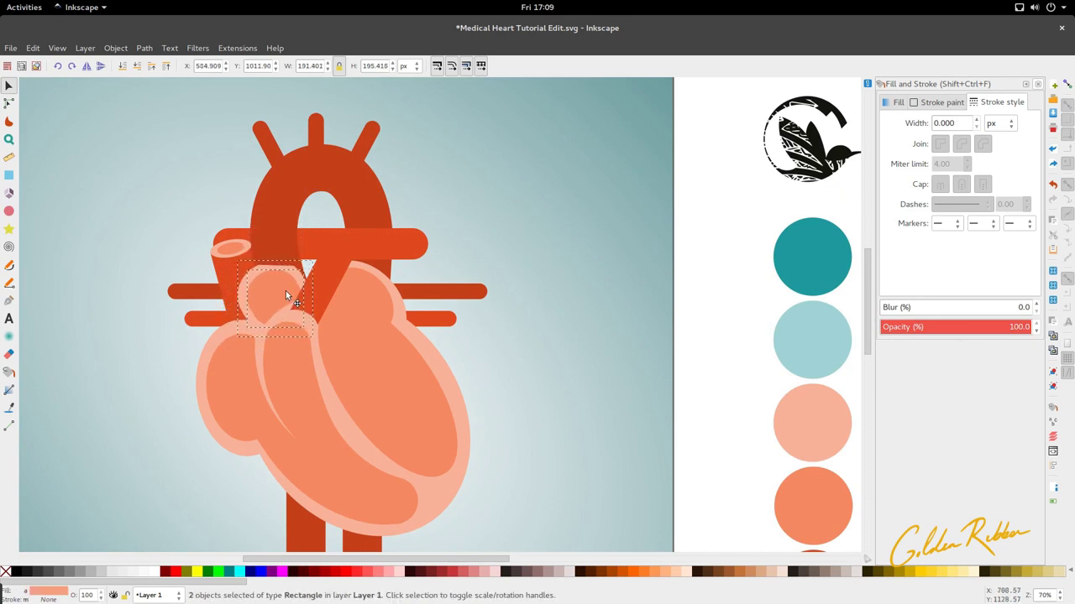
pyautogui.click(151, 67)
pyautogui.click(151, 66)
# Step: Inspect how the corner nodes of the dark red aorta piece over the horizontal vessel line up with the arch
pyautogui.click(278, 245)
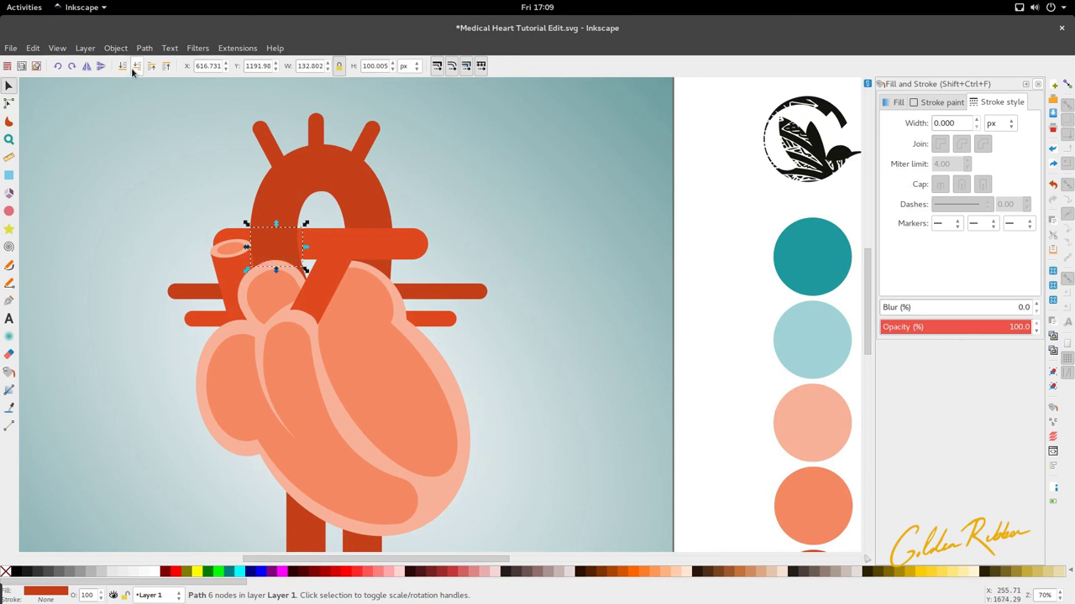
pyautogui.keyDown('ctrl'); pyautogui.scroll(3, 237, 232); pyautogui.keyUp('ctrl')
pyautogui.press('n')
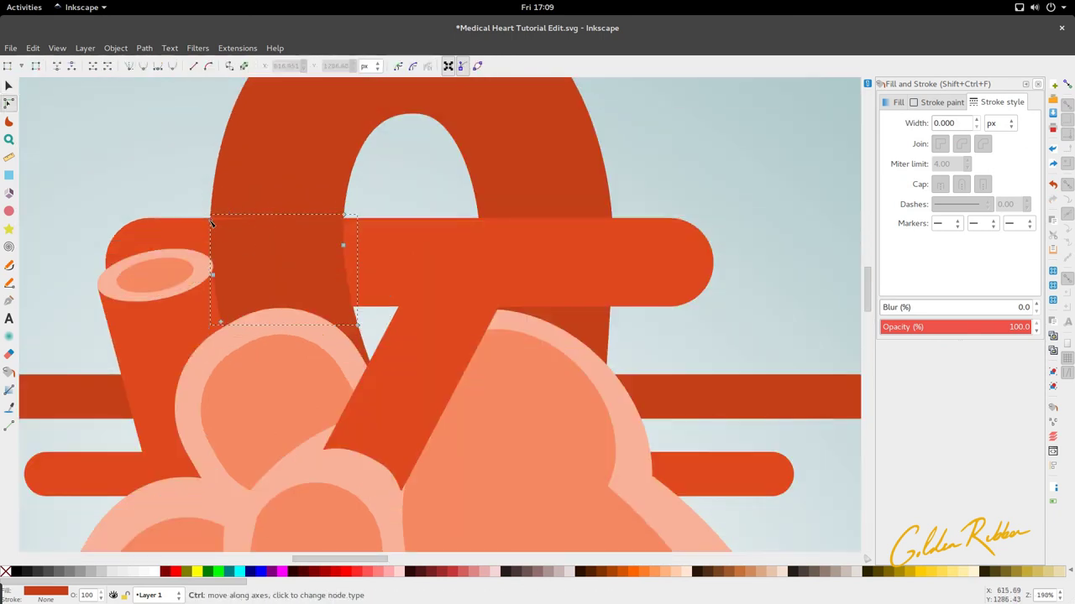
pyautogui.click(211, 220)
pyautogui.press('s')
pyautogui.keyDown('ctrl'); pyautogui.scroll(-5, 305, 227); pyautogui.keyUp('ctrl')
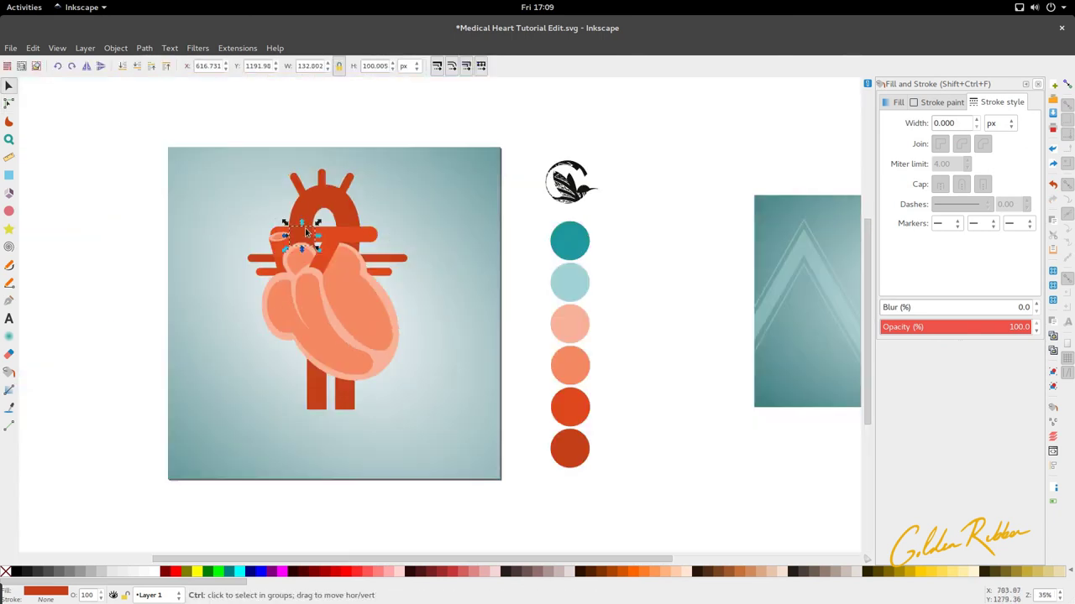
# Step: Scale the inner orange ellipse of the upper right lobe down to about 155 by 158 px
pyautogui.click(388, 336)
pyautogui.scroll(-1, 384, 318)
pyautogui.keyDown('ctrl'); pyautogui.scroll(-1, 326, 239); pyautogui.keyUp('ctrl')
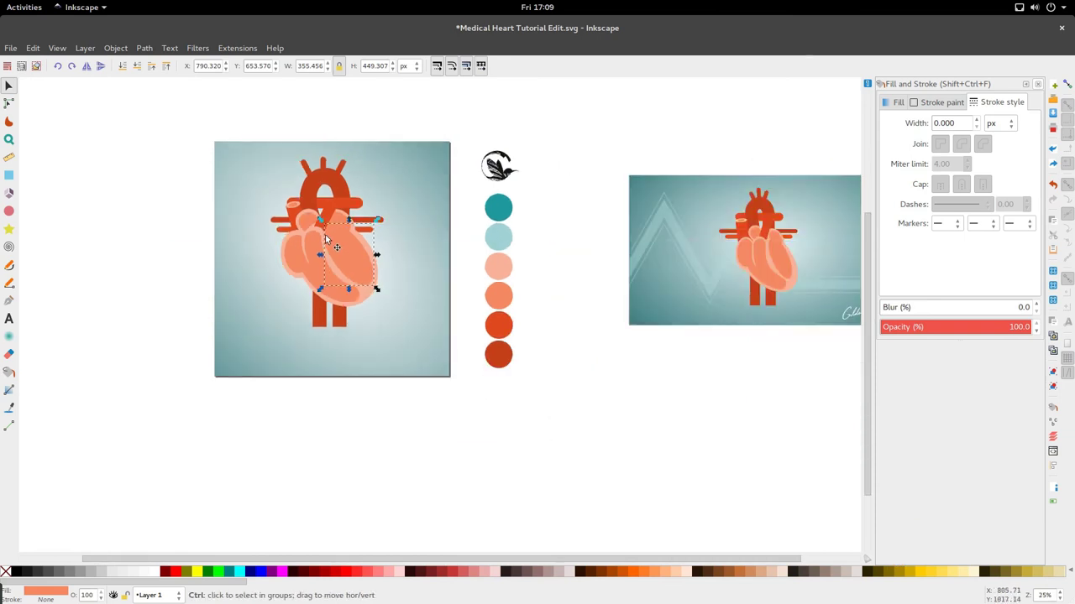
pyautogui.keyDown('ctrl'); pyautogui.click(325, 234); pyautogui.keyUp('ctrl')
pyautogui.keyDown('ctrl'); pyautogui.scroll(3, 325, 234); pyautogui.keyUp('ctrl')
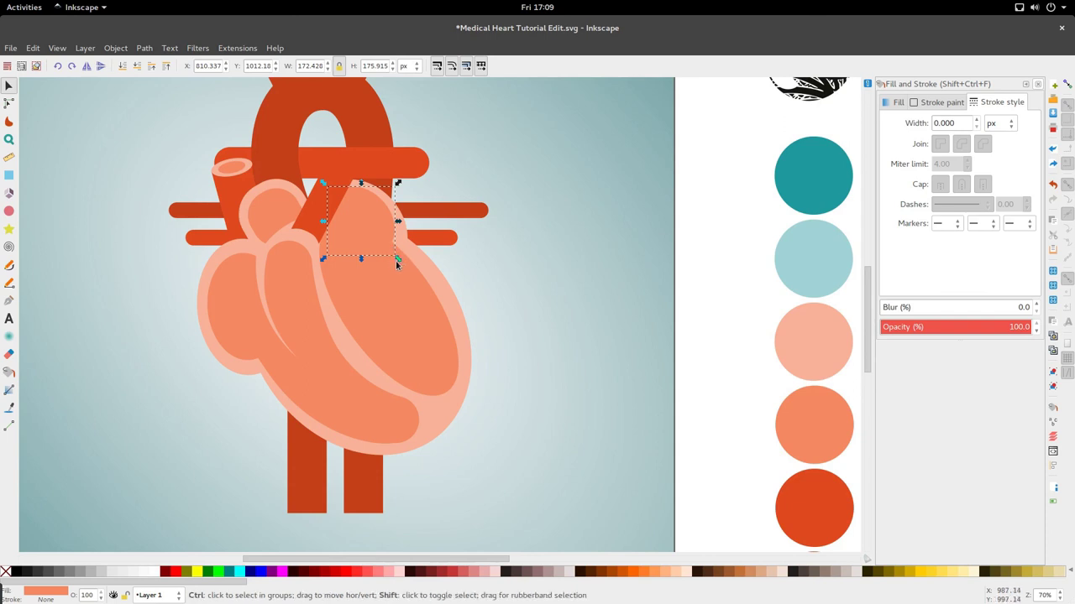
pyautogui.moveTo(398, 263); pyautogui.dragTo(393, 257)
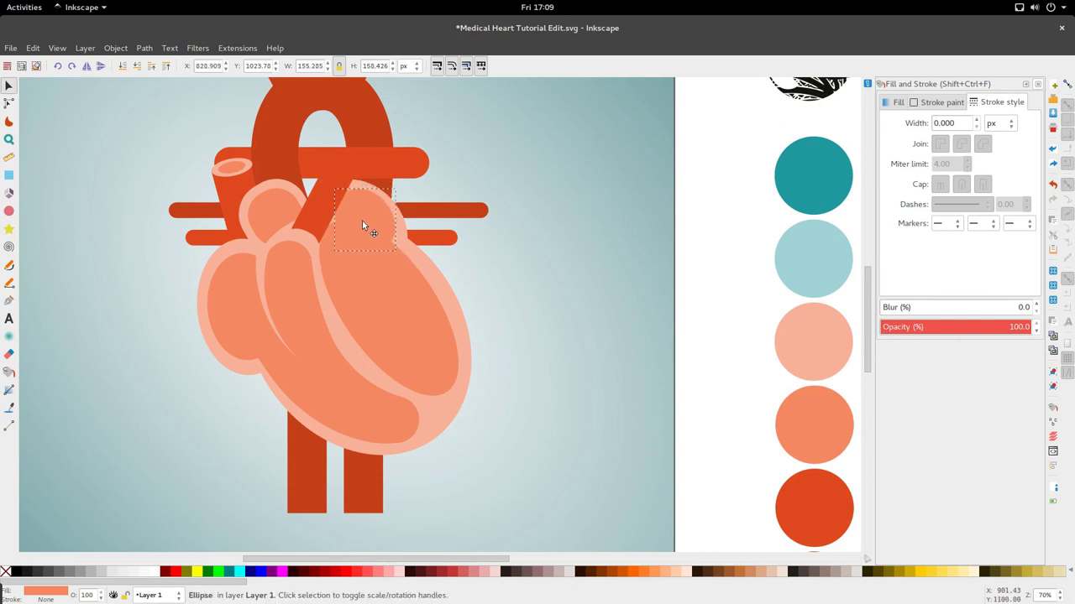
pyautogui.keyDown('ctrl'); pyautogui.scroll(-3, 360, 250); pyautogui.keyUp('ctrl')
# Step: Select every object of the heart and move them together straight down to balance the drawing vertically on the page
pyautogui.click(378, 284)
pyautogui.scroll(-3, 386, 304)
pyautogui.keyDown('ctrl'); pyautogui.scroll(-1, 323, 315); pyautogui.keyUp('ctrl')
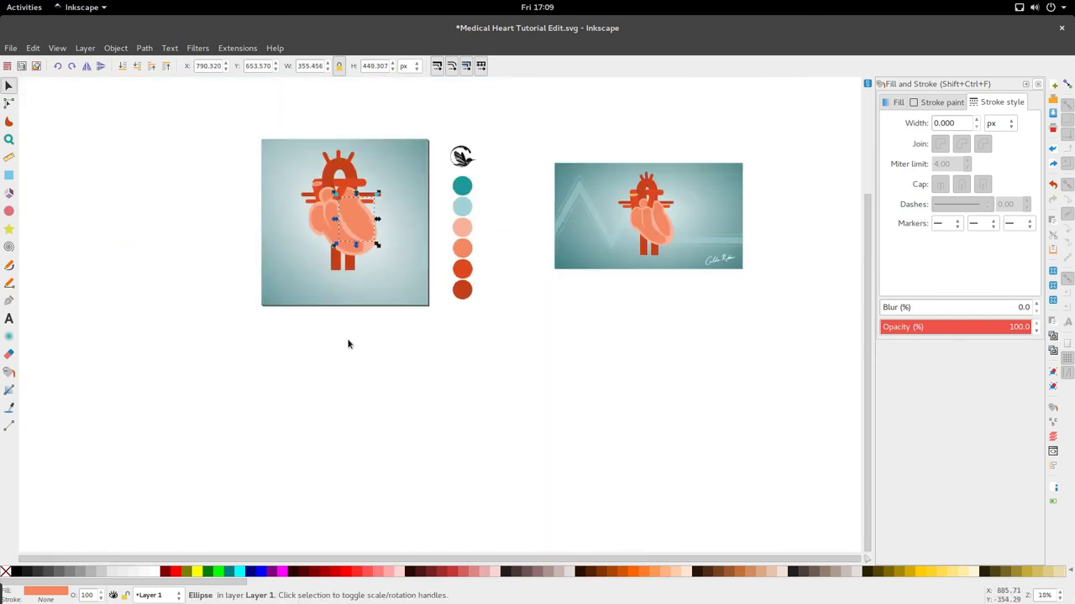
pyautogui.click(348, 343)
pyautogui.scroll(3, 348, 343)
pyautogui.moveTo(291, 183); pyautogui.dragTo(392, 375)
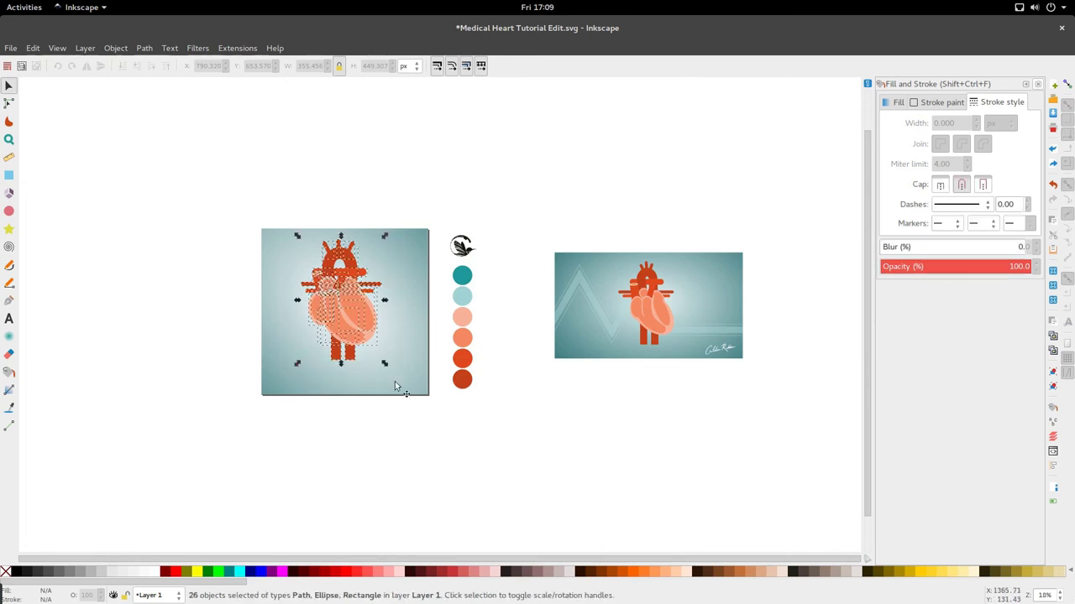
pyautogui.keyDown('ctrl'); pyautogui.moveTo(368, 326); pyautogui.dragTo(367, 337); pyautogui.keyUp('ctrl')
pyautogui.press('Escape')
pyautogui.keyDown('ctrl'); pyautogui.scroll(3, 321, 312); pyautogui.keyUp('ctrl')
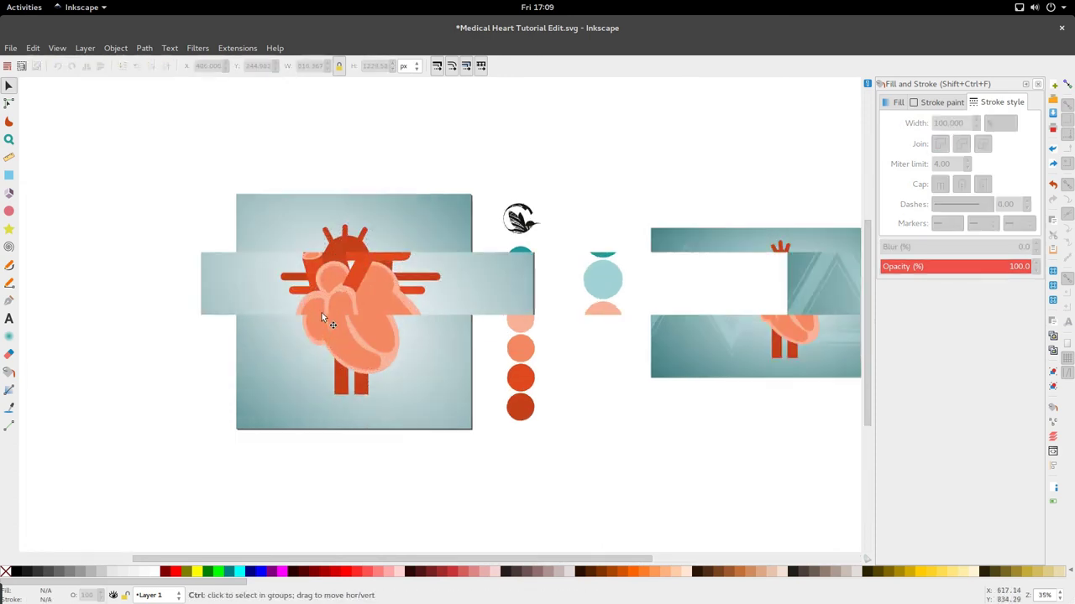
# Step: Extend the left ends of the two thin horizontal vessels slightly outward
pyautogui.doubleClick(279, 268)
pyautogui.click(279, 267)
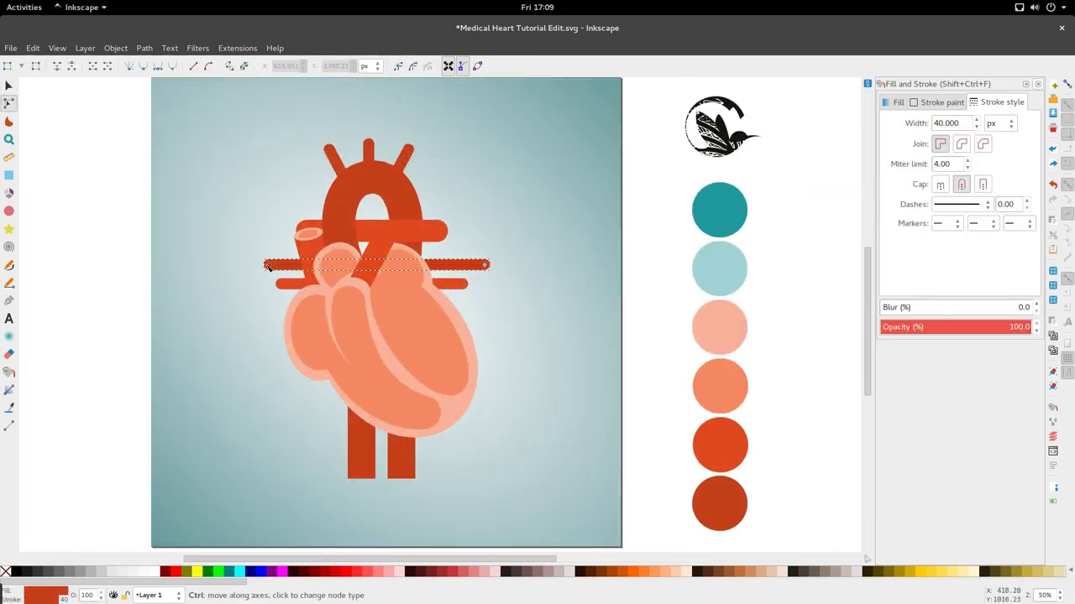
pyautogui.moveTo(269, 269); pyautogui.dragTo(277, 284)
pyautogui.click(286, 286)
pyautogui.press('s')
pyautogui.keyDown('shift'); pyautogui.click(277, 265); pyautogui.keyUp('shift')
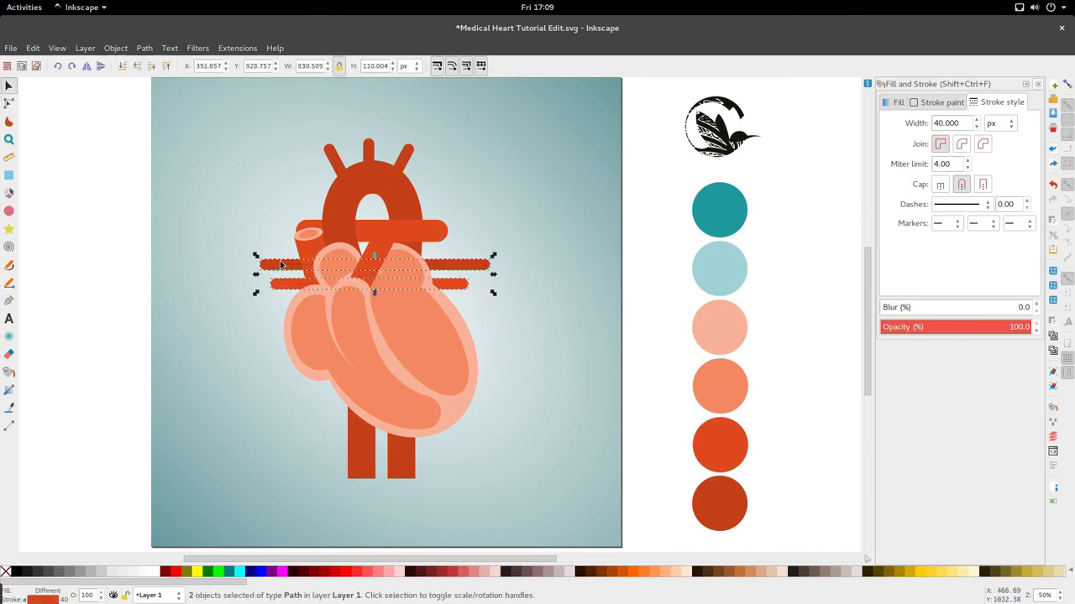
pyautogui.keyDown('ctrl'); pyautogui.scroll(-2, 397, 292); pyautogui.keyUp('ctrl')
# Step: Shift the two thick dark red vessels below the heart slightly left together
pyautogui.click(378, 367)
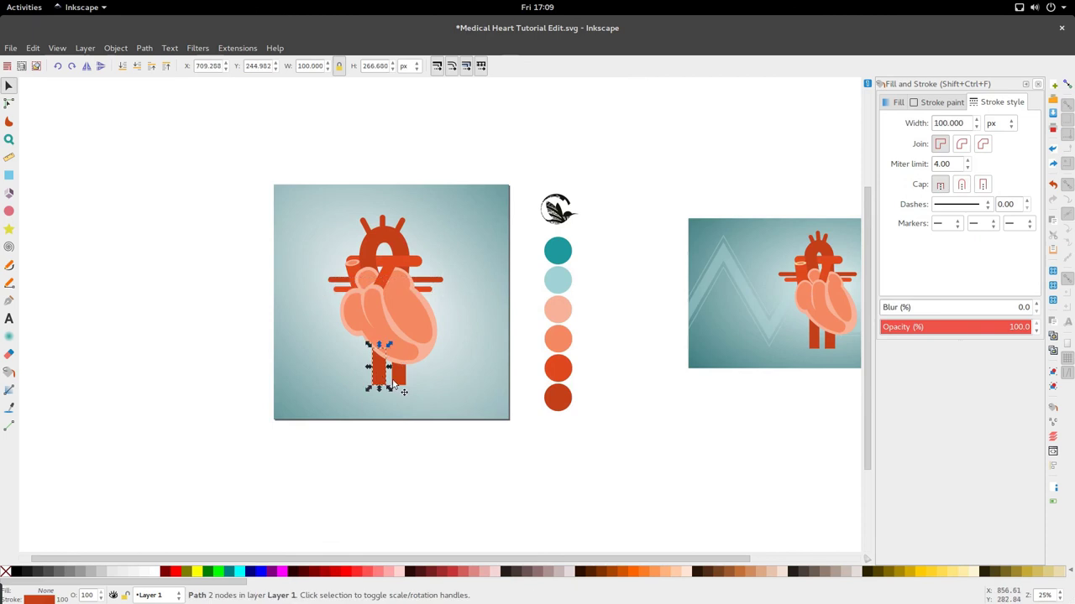
pyautogui.keyDown('shift'); pyautogui.click(396, 374); pyautogui.keyUp('shift')
pyautogui.click(396, 434)
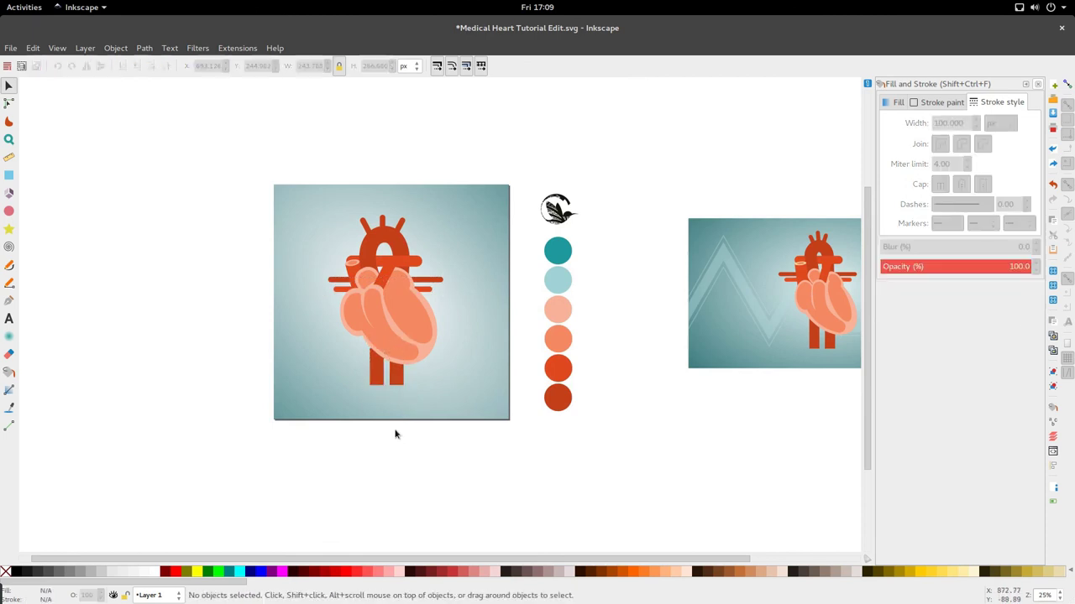
pyautogui.scroll(1, 396, 415)
pyautogui.moveTo(333, 193); pyautogui.dragTo(450, 441)
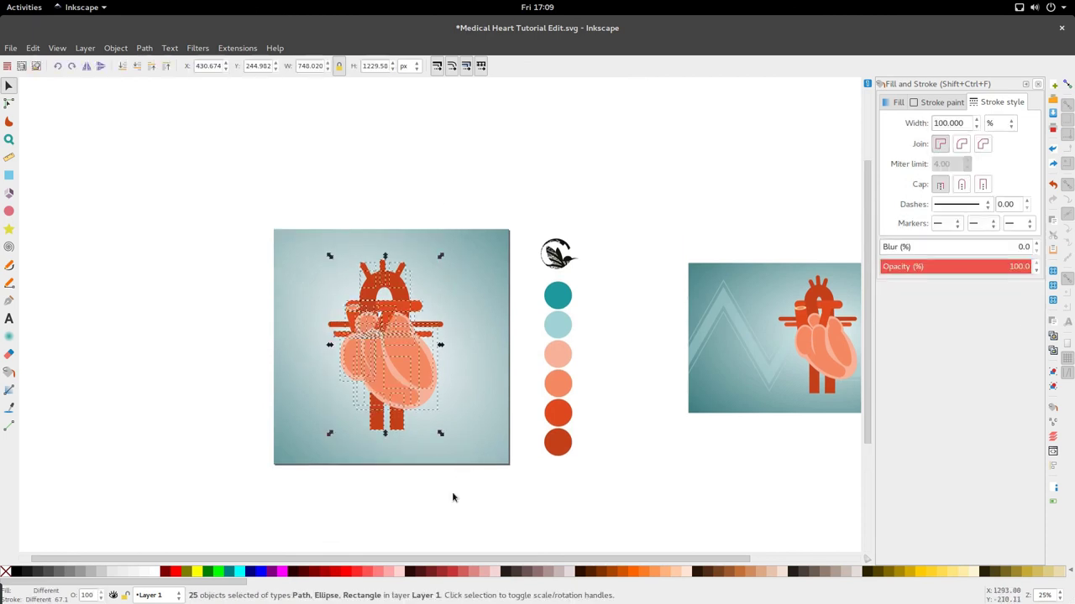
pyautogui.click(452, 491)
# Step: Nudge the two outer branches on the aorta arch slightly toward the middle branch and save the document
pyautogui.keyDown('ctrl'); pyautogui.scroll(3, 364, 256); pyautogui.keyUp('ctrl')
pyautogui.click(361, 285)
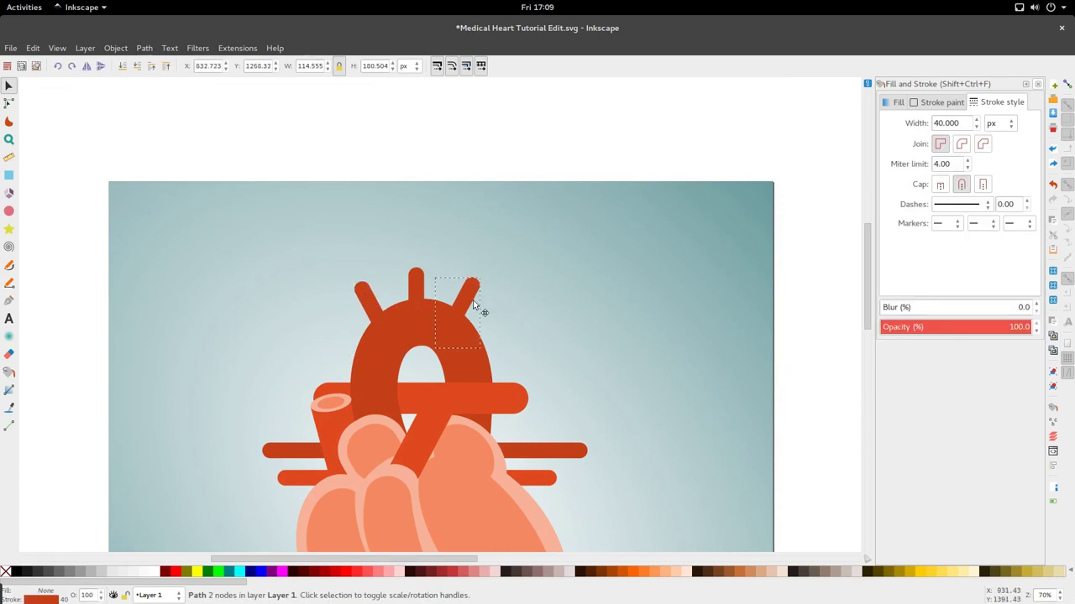
pyautogui.click(473, 300)
pyautogui.keyDown('ctrl'); pyautogui.scroll(-2, 429, 175); pyautogui.keyUp('ctrl')
pyautogui.scroll(-2, 437, 197)
pyautogui.keyDown('ctrl'); pyautogui.scroll(-1, 448, 217); pyautogui.keyUp('ctrl')
pyautogui.hotkey('ctrl', 's')
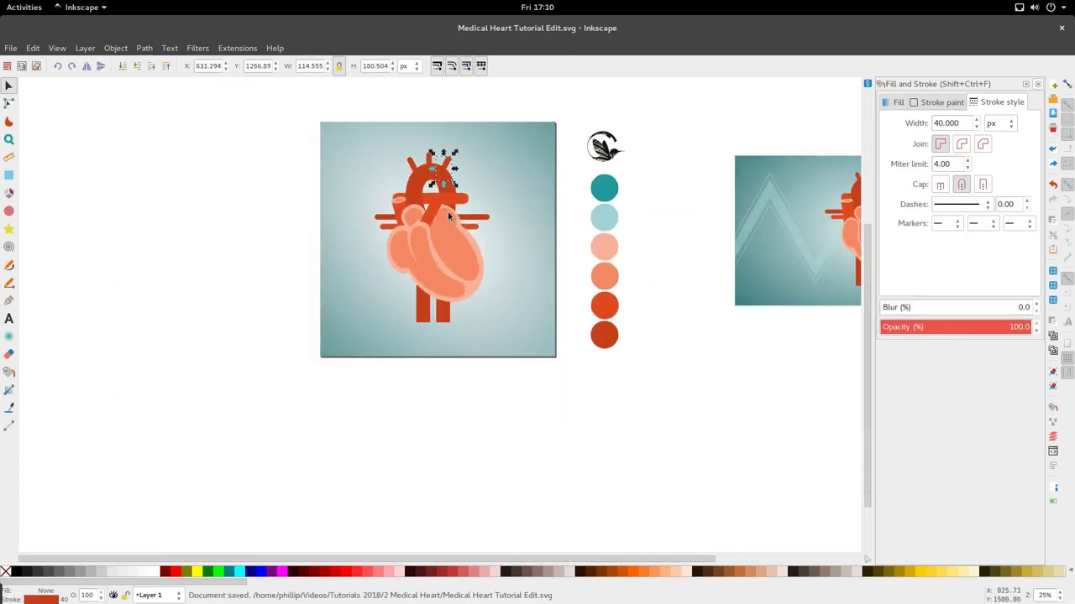
pyautogui.scroll(2, 449, 222)
pyautogui.hscroll(1, 449, 222)
pyautogui.moveTo(614, 451); pyautogui.dragTo(216, 163)
pyautogui.keyDown('ctrl'); pyautogui.scroll(-2, 461, 199); pyautogui.keyUp('ctrl')
pyautogui.hscroll(3, 461, 199)
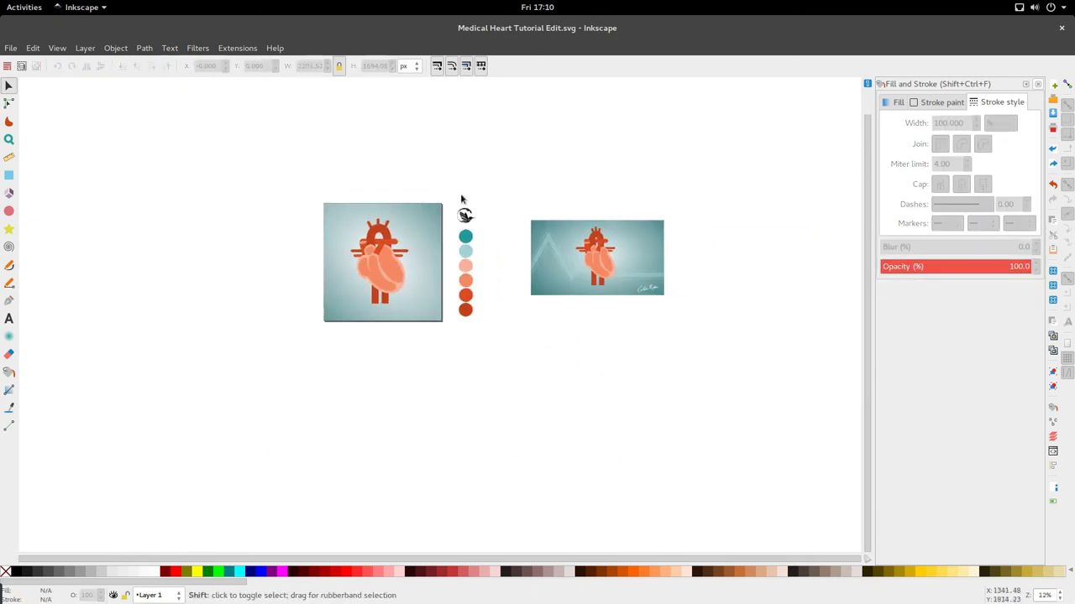
pyautogui.scroll(2, 462, 210)
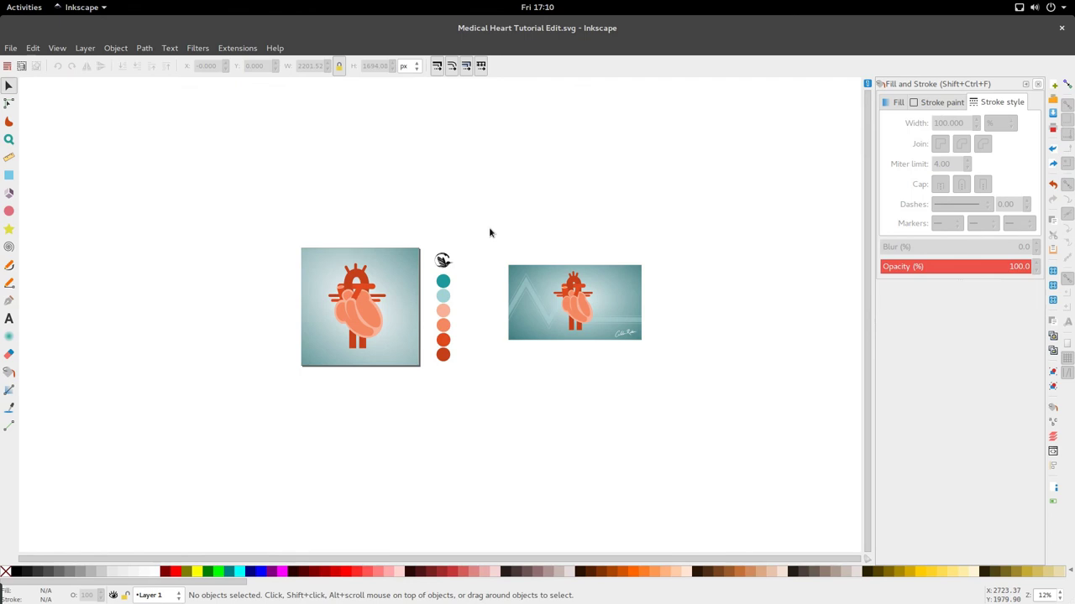